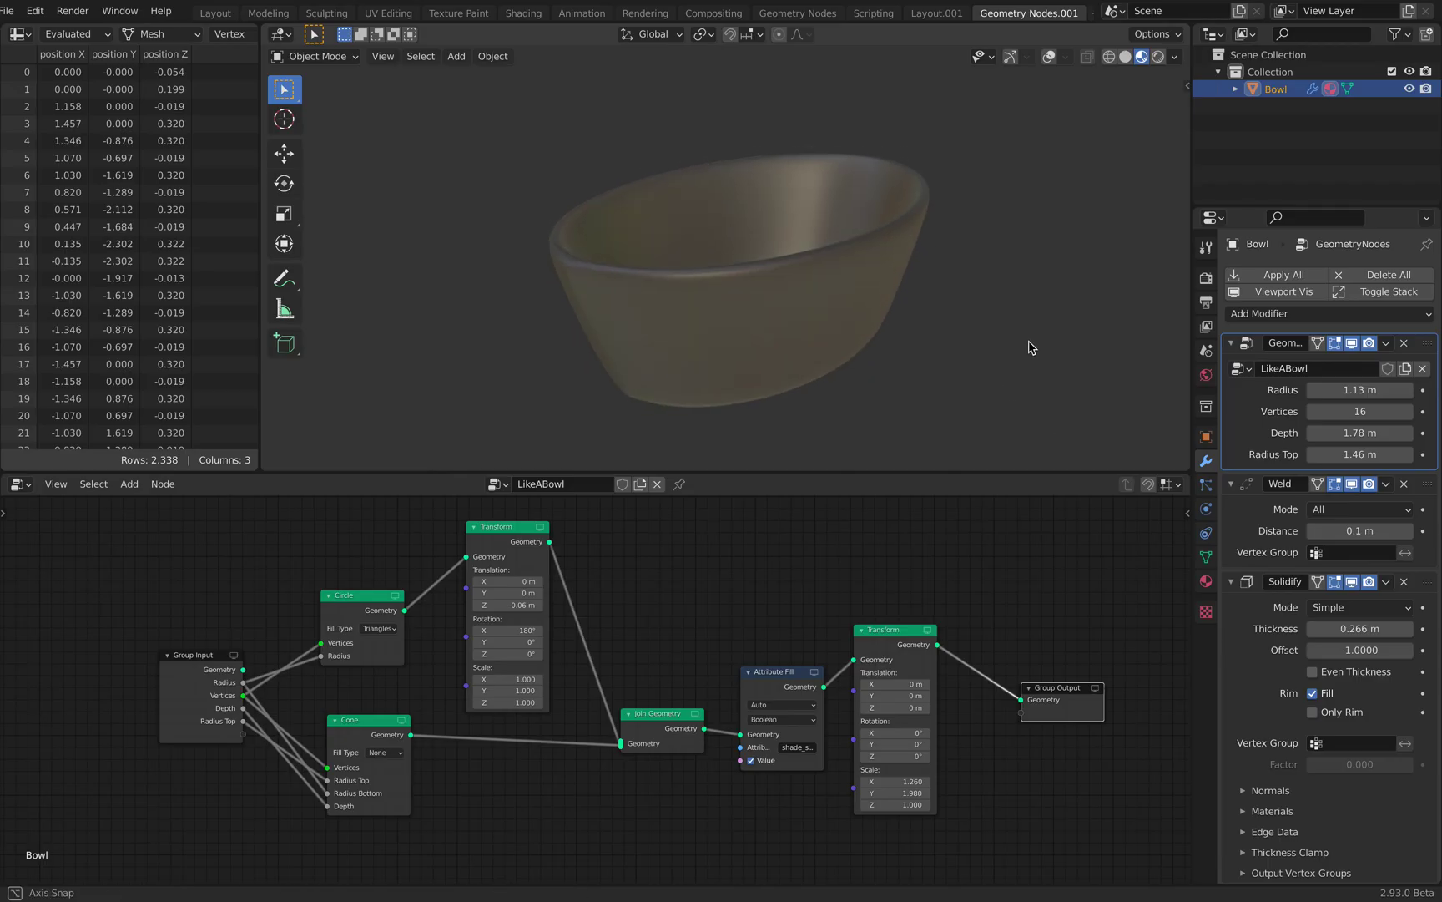
# Step: Enlarge the Properties editor to show more of the Bowl's modifier stack and inspect the bowl from above and the side
pyautogui.moveTo(1007, 472); pyautogui.dragTo(1006, 499)
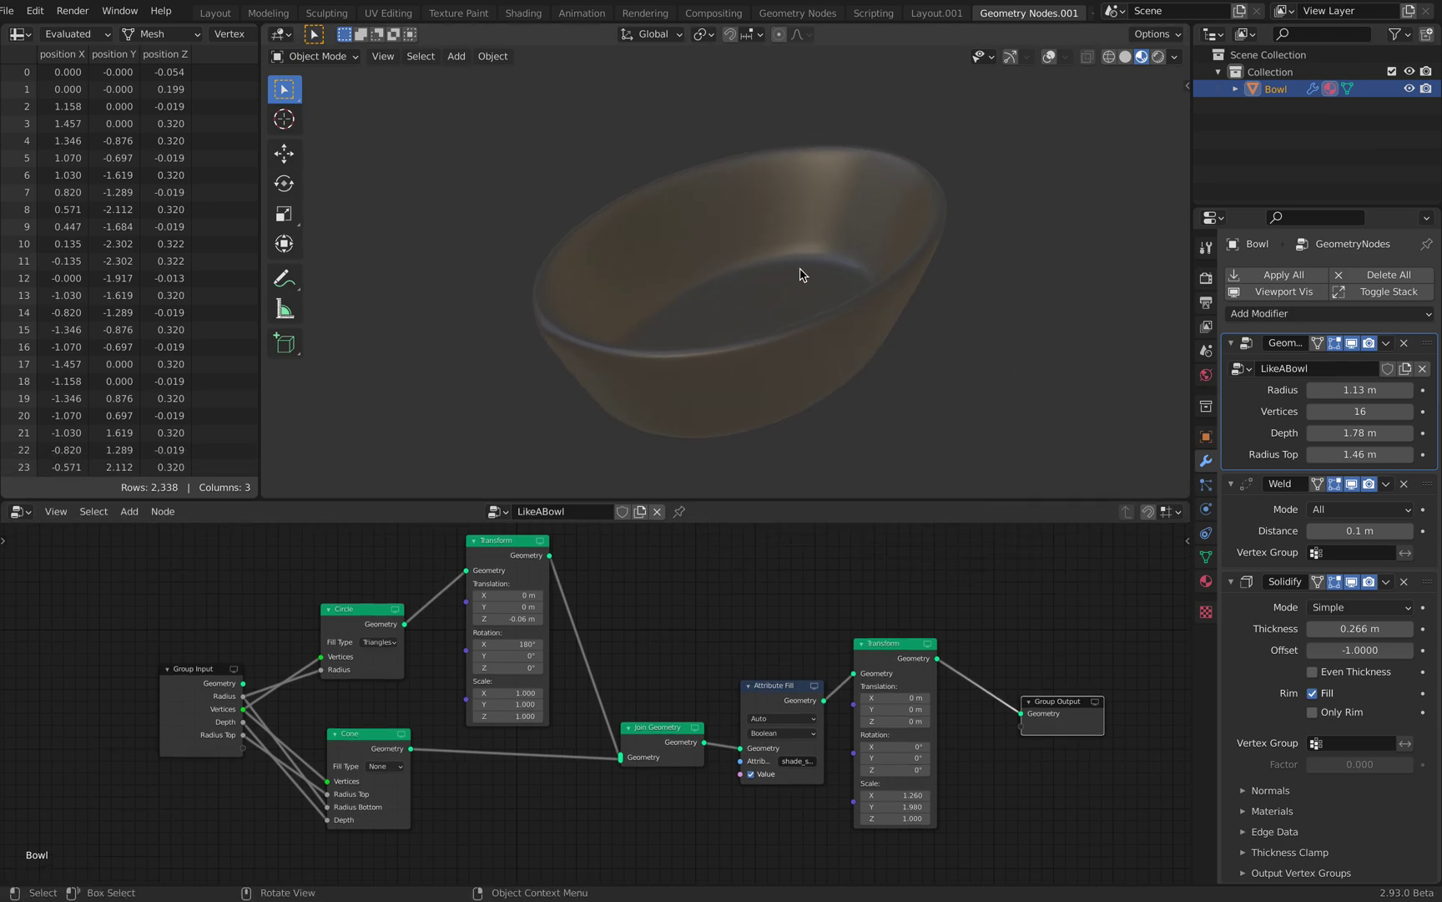
pyautogui.scroll(3, 846, 267)
pyautogui.scroll(-2, 851, 271)
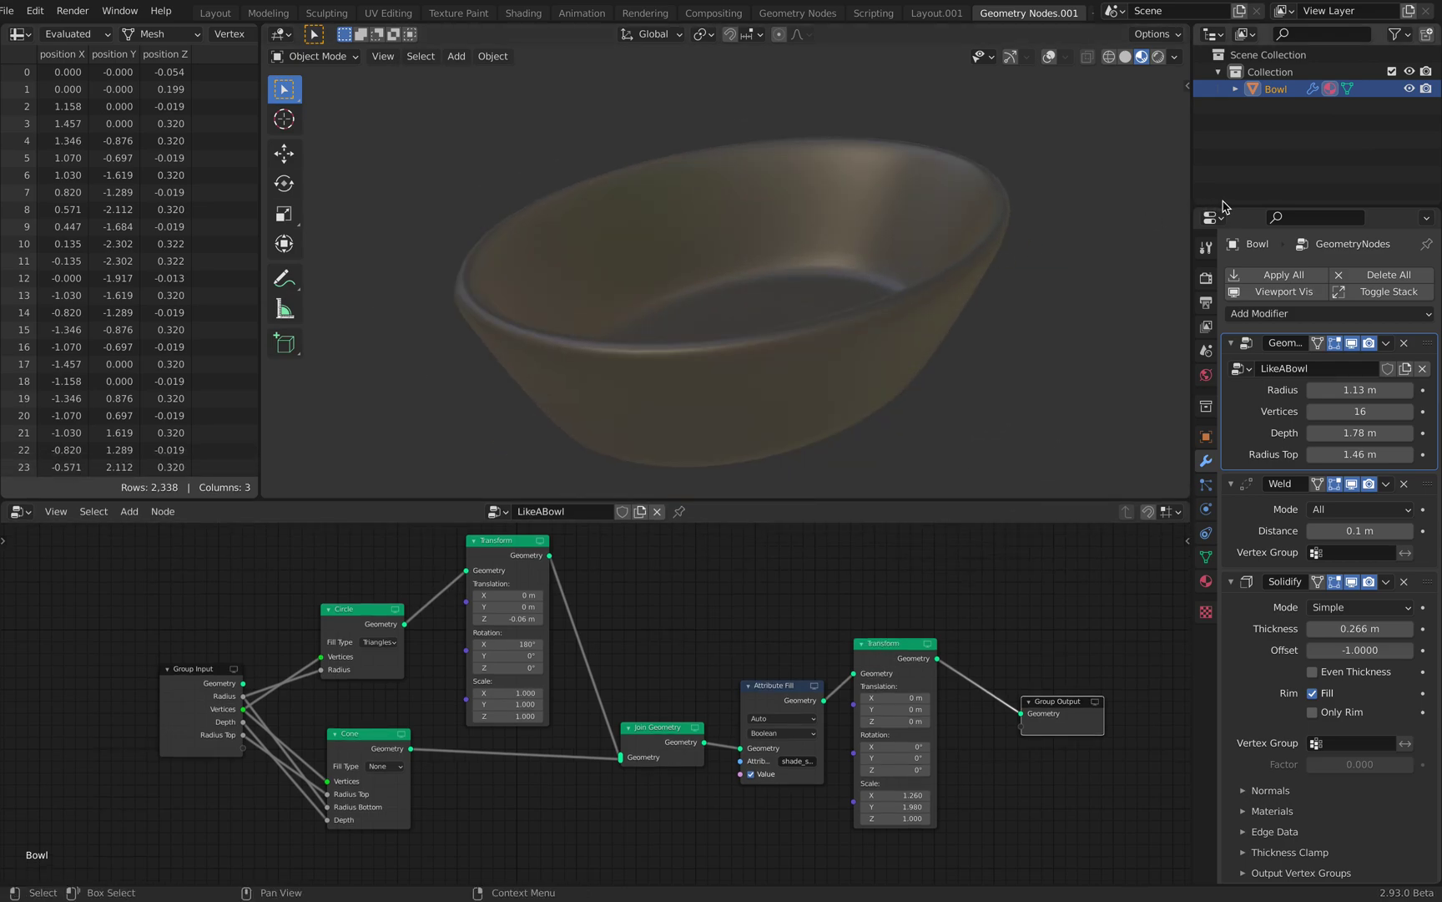
pyautogui.moveTo(1225, 205); pyautogui.dragTo(1225, 215)
pyautogui.moveTo(970, 268); pyautogui.dragTo(894, 201, button='middle')
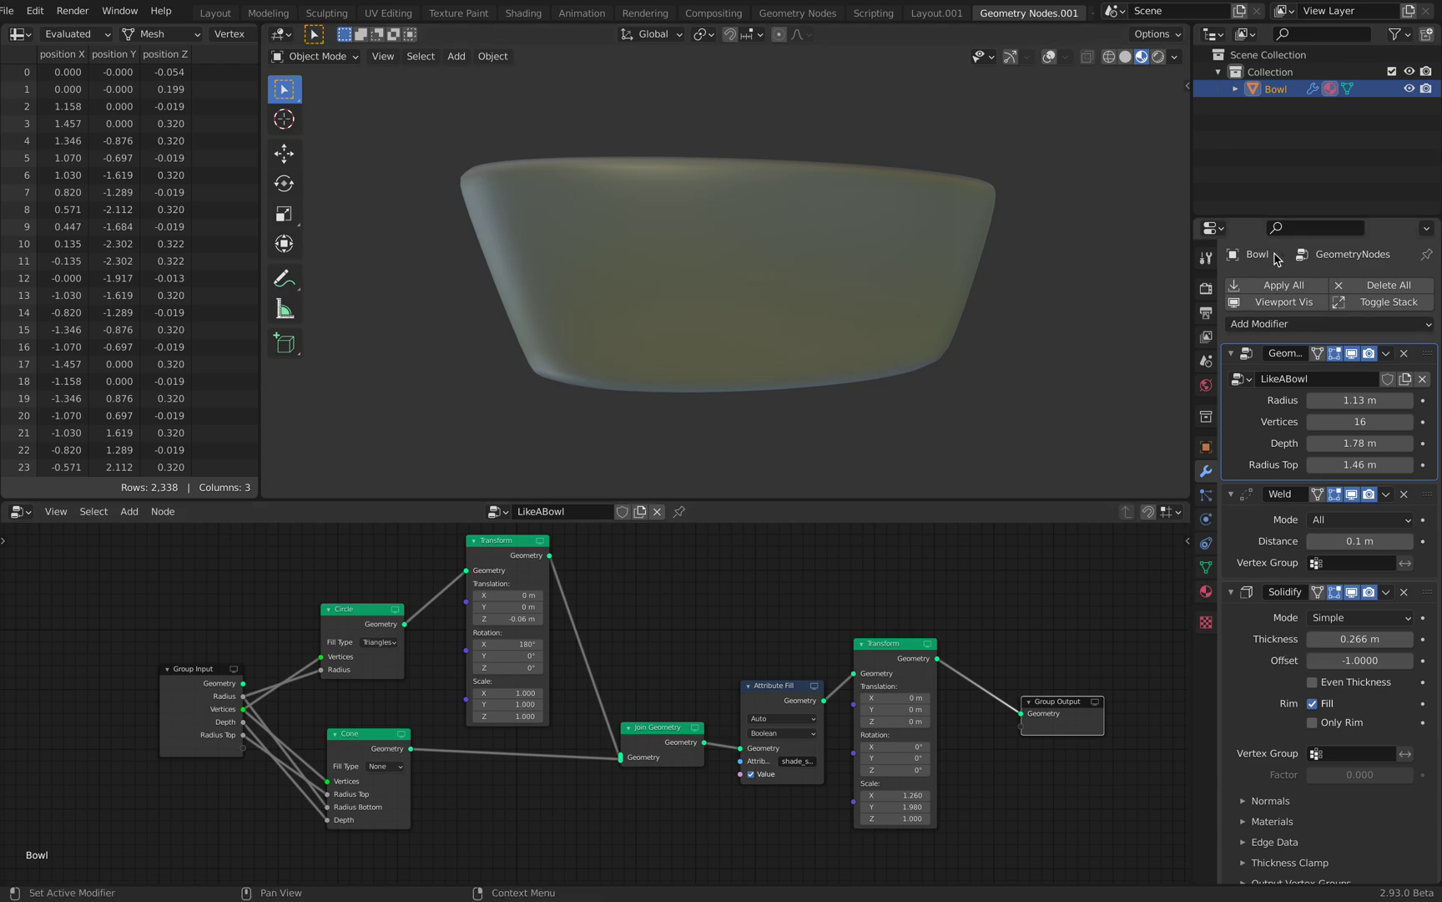
pyautogui.moveTo(1261, 214); pyautogui.dragTo(1260, 125)
# Step: Nudge the Circle node and its Transform node, enlarge the node editor area, and widen the Circle node until its fill type is fully readable
pyautogui.moveTo(374, 609)
pyautogui.mouseDown()
pyautogui.moveTo(402, 626)
pyautogui.moveTo(370, 624)
pyautogui.mouseUp()
pyautogui.moveTo(501, 555); pyautogui.dragTo(504, 566)
pyautogui.moveTo(347, 634); pyautogui.dragTo(358, 606)
pyautogui.scroll(1, 332, 603)
pyautogui.moveTo(332, 609); pyautogui.dragTo(338, 618, button='middle')
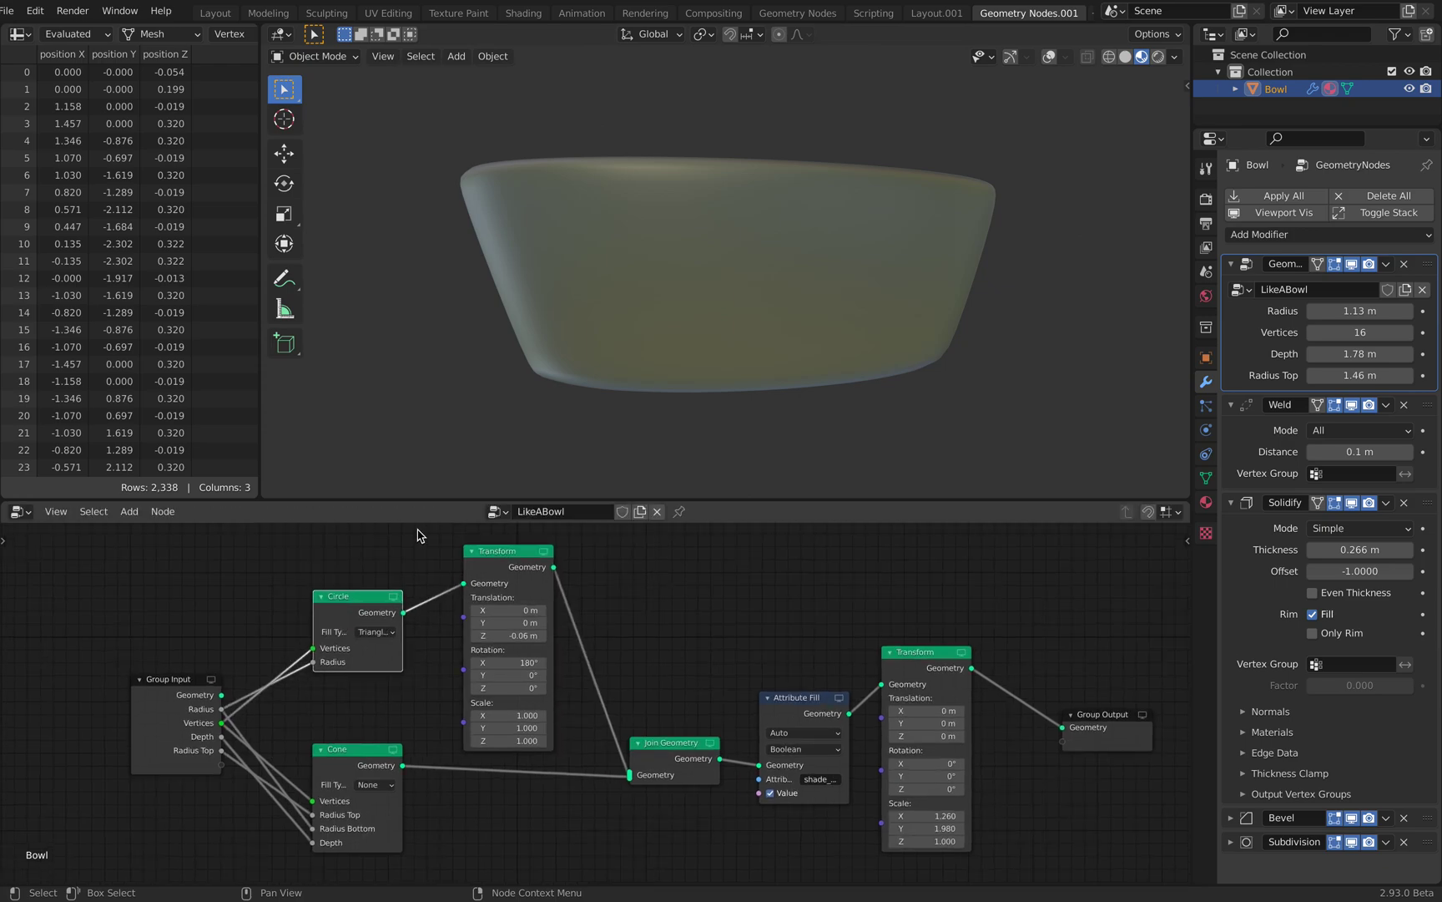
pyautogui.moveTo(417, 499)
pyautogui.mouseDown()
pyautogui.moveTo(417, 458)
pyautogui.moveTo(402, 499)
pyautogui.mouseUp()
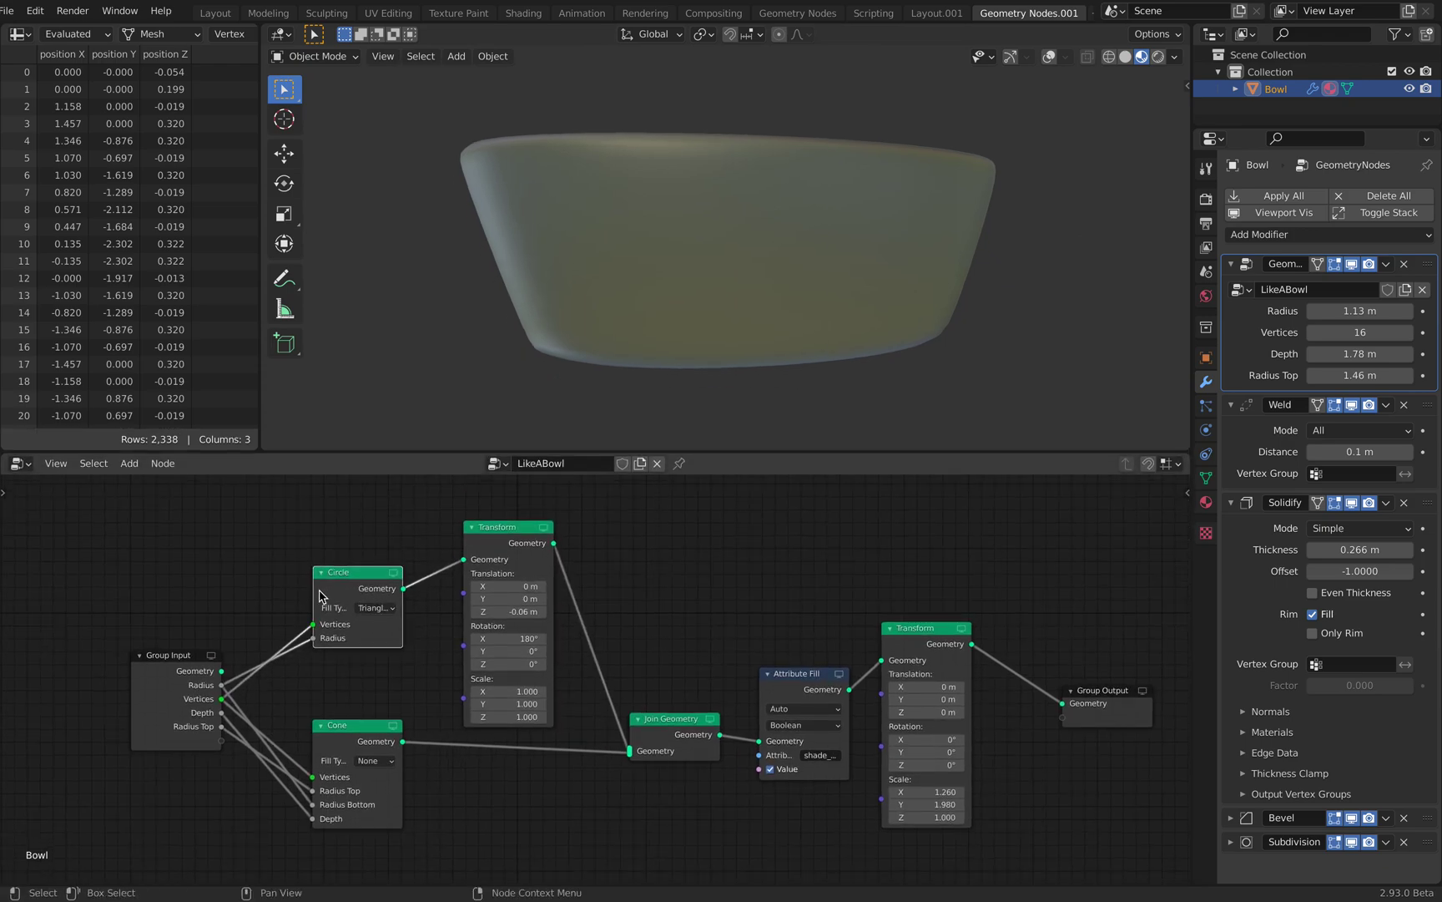
pyautogui.moveTo(314, 594); pyautogui.dragTo(350, 578)
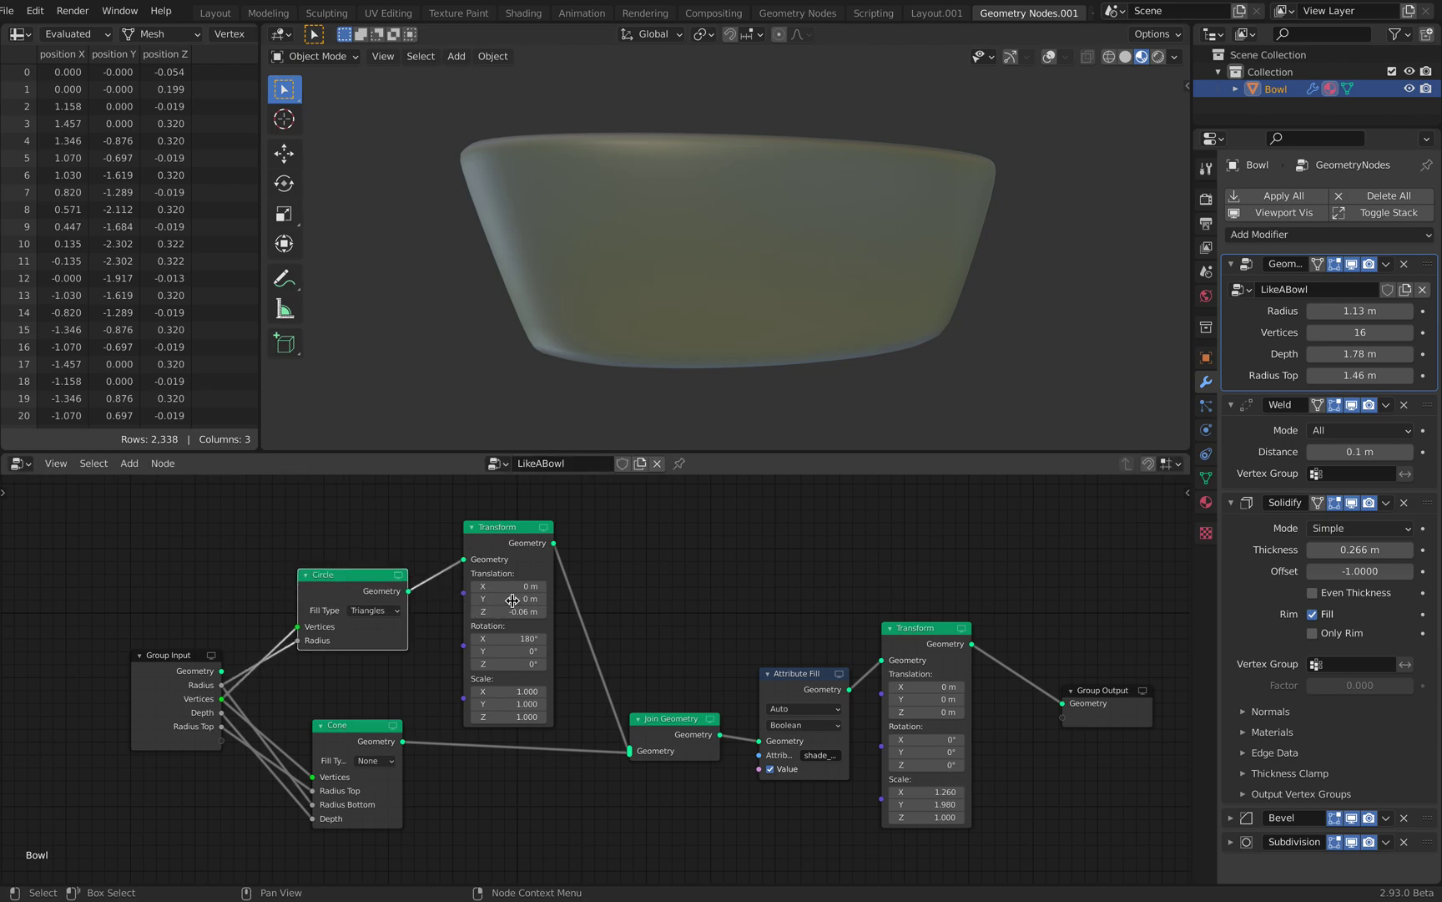
# Step: Turn on the overlays and gizmos in the 3D viewport around the bowl
pyautogui.moveTo(683, 354); pyautogui.dragTo(739, 379, button='middle')
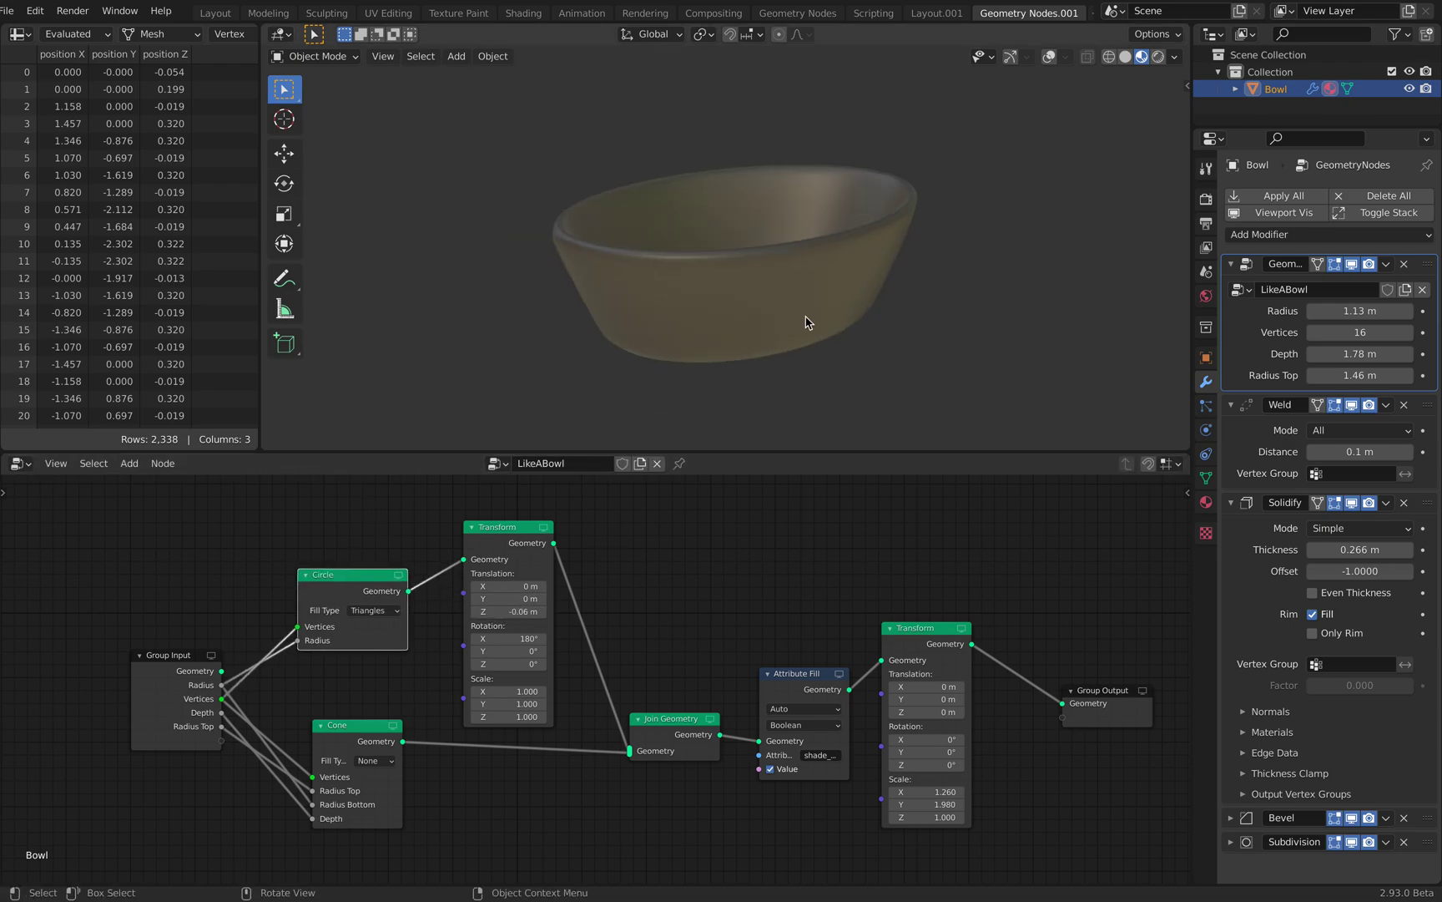
pyautogui.click(1053, 55)
pyautogui.click(1009, 56)
pyautogui.moveTo(853, 173)
pyautogui.mouseDown(button='middle')
pyautogui.moveTo(950, 158)
pyautogui.moveTo(863, 190)
pyautogui.mouseUp(button='middle')
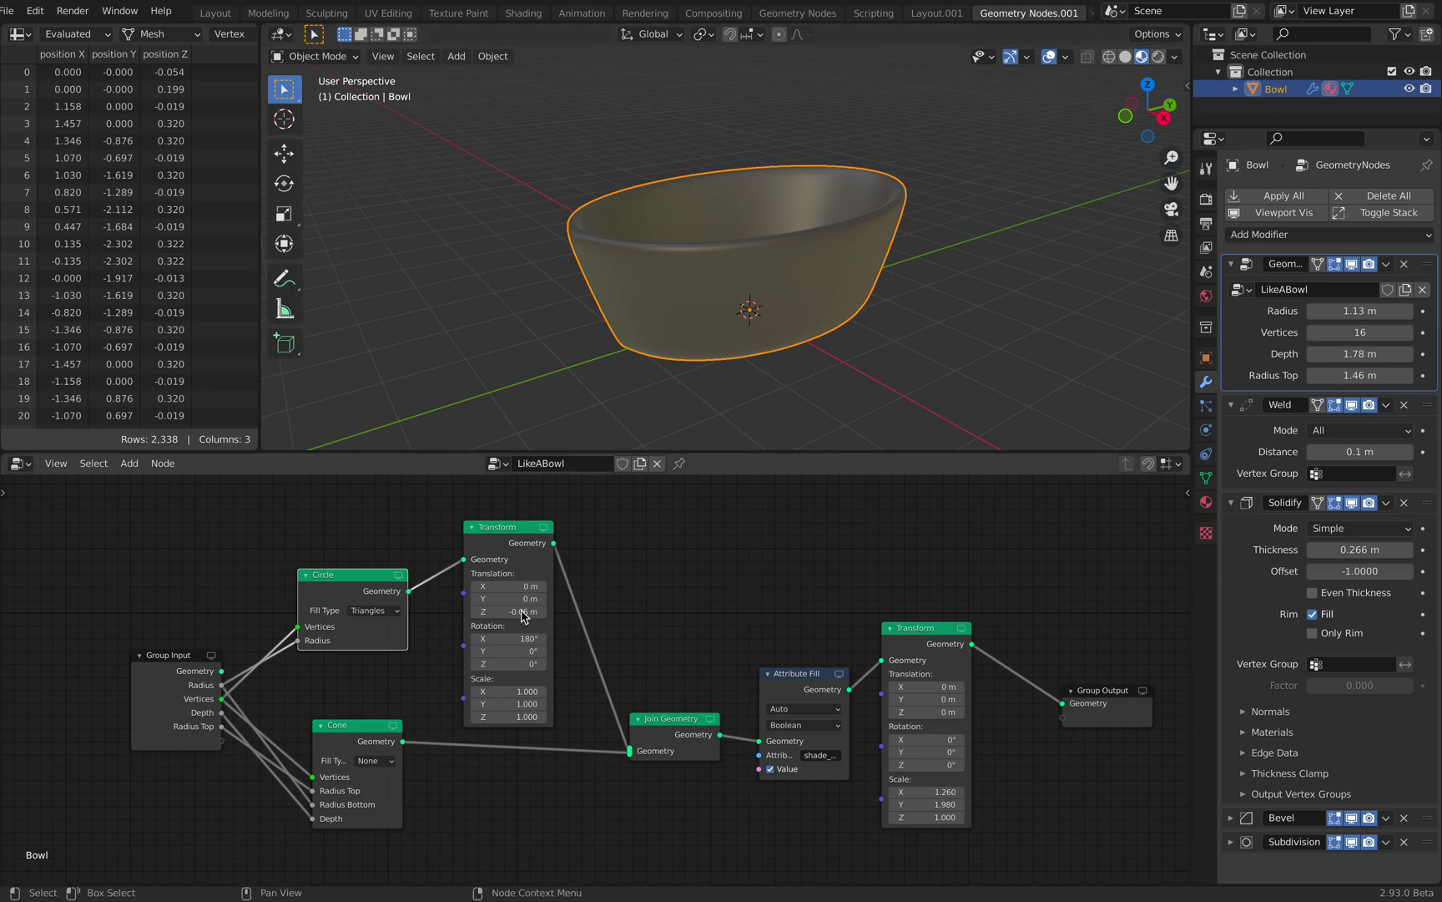
# Step: Shift the Cone node and the circle's Transform node slightly to tidy the node layout
pyautogui.moveTo(369, 726); pyautogui.dragTo(361, 718)
pyautogui.moveTo(469, 552); pyautogui.dragTo(468, 545)
pyautogui.moveTo(340, 749); pyautogui.dragTo(339, 756)
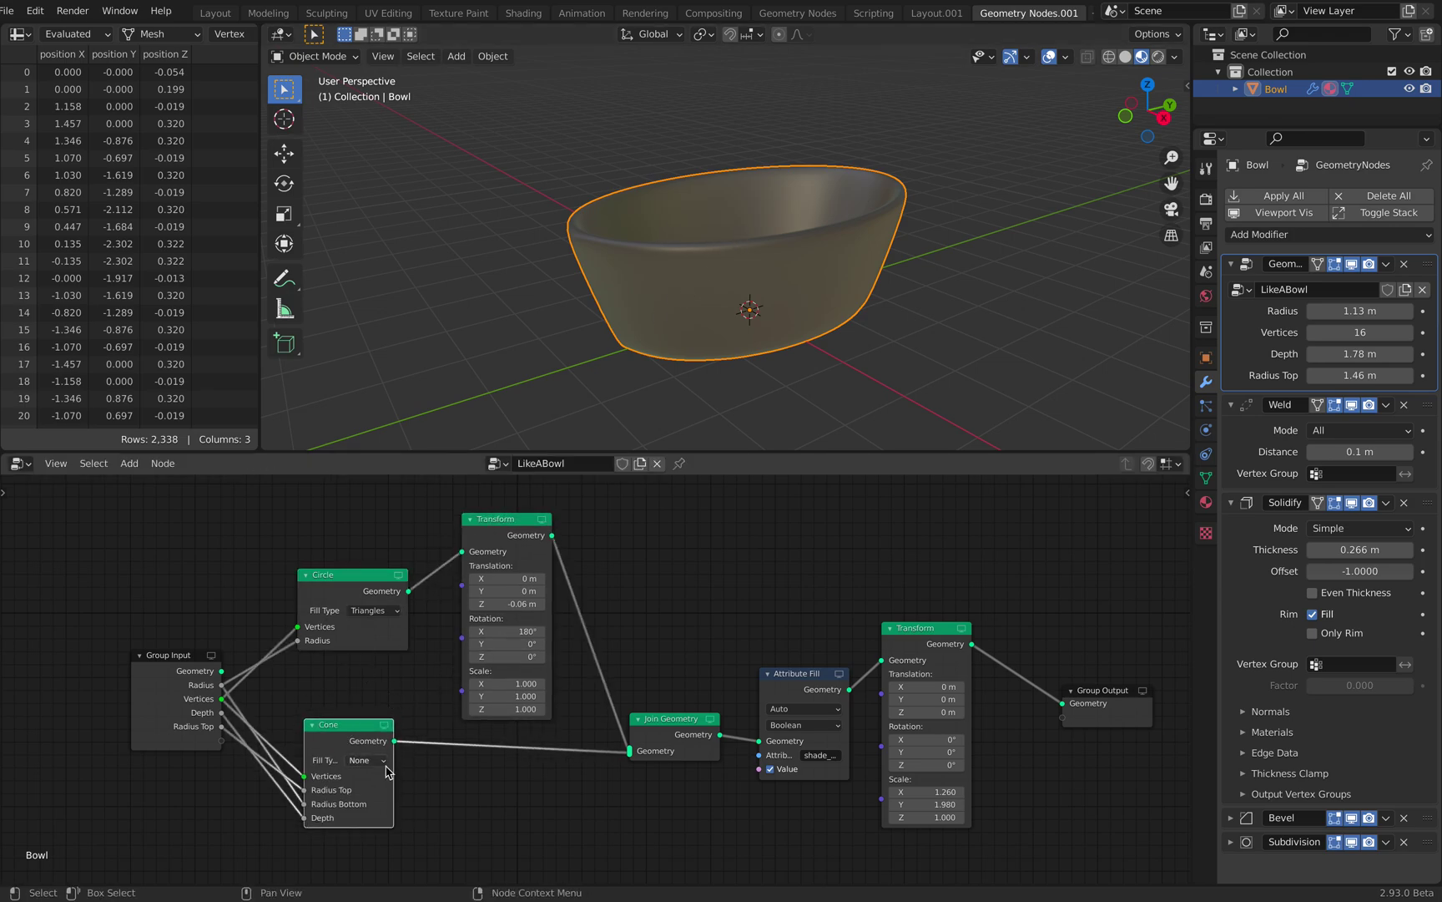
pyautogui.moveTo(386, 766); pyautogui.dragTo(383, 761, button='middle')
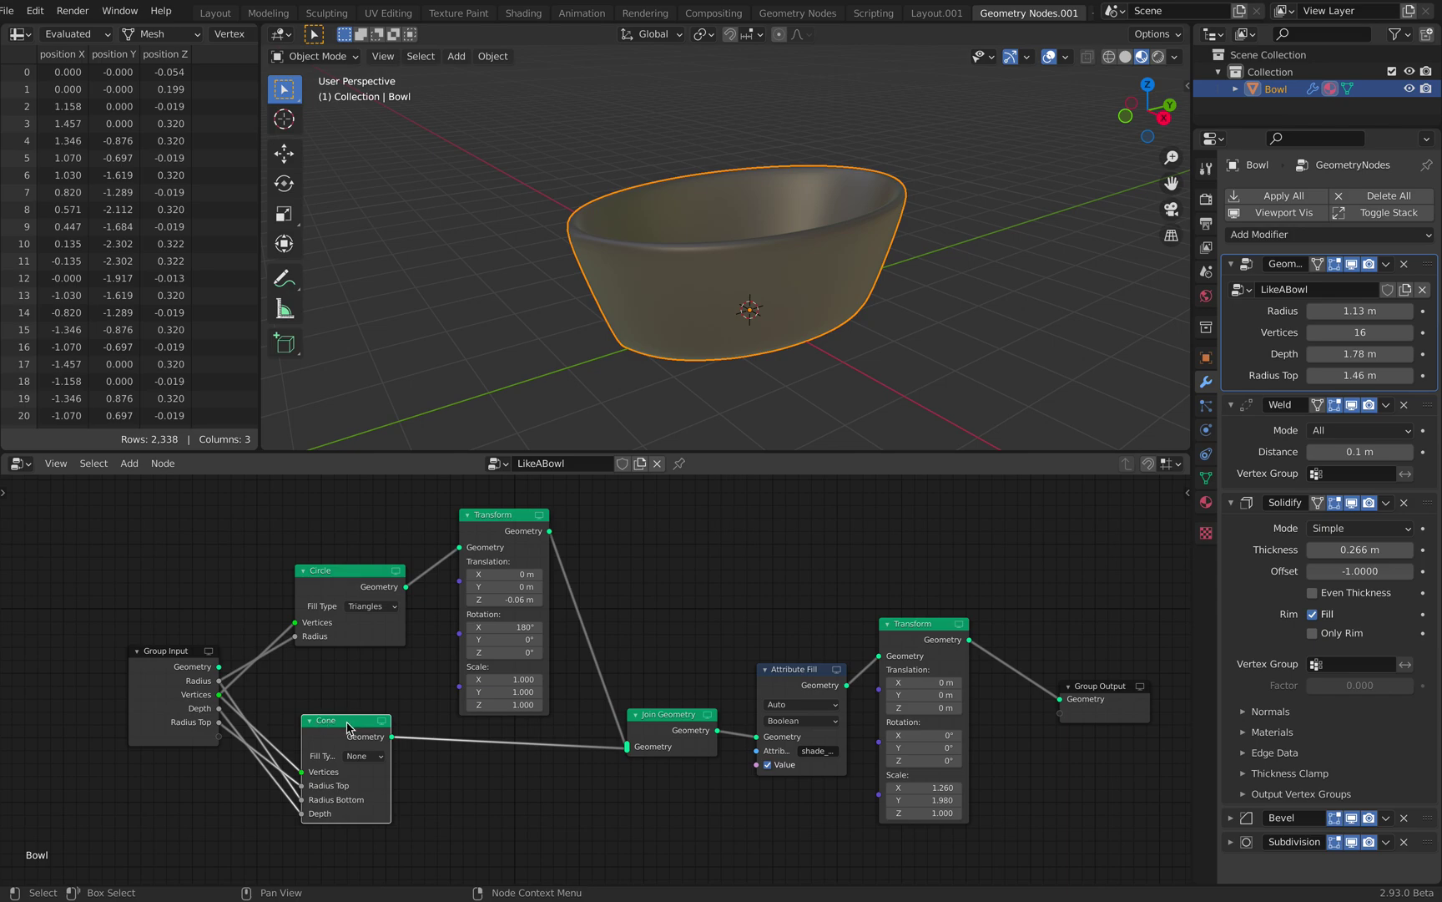
pyautogui.moveTo(348, 723); pyautogui.dragTo(399, 674, button='middle')
# Step: Try a Z translation of -1.86 m on the circle's Transform node to separate the base, and settle on -0.08 m
pyautogui.moveTo(721, 296); pyautogui.dragTo(747, 327, button='middle')
pyautogui.moveTo(627, 560); pyautogui.dragTo(610, 544, button='middle')
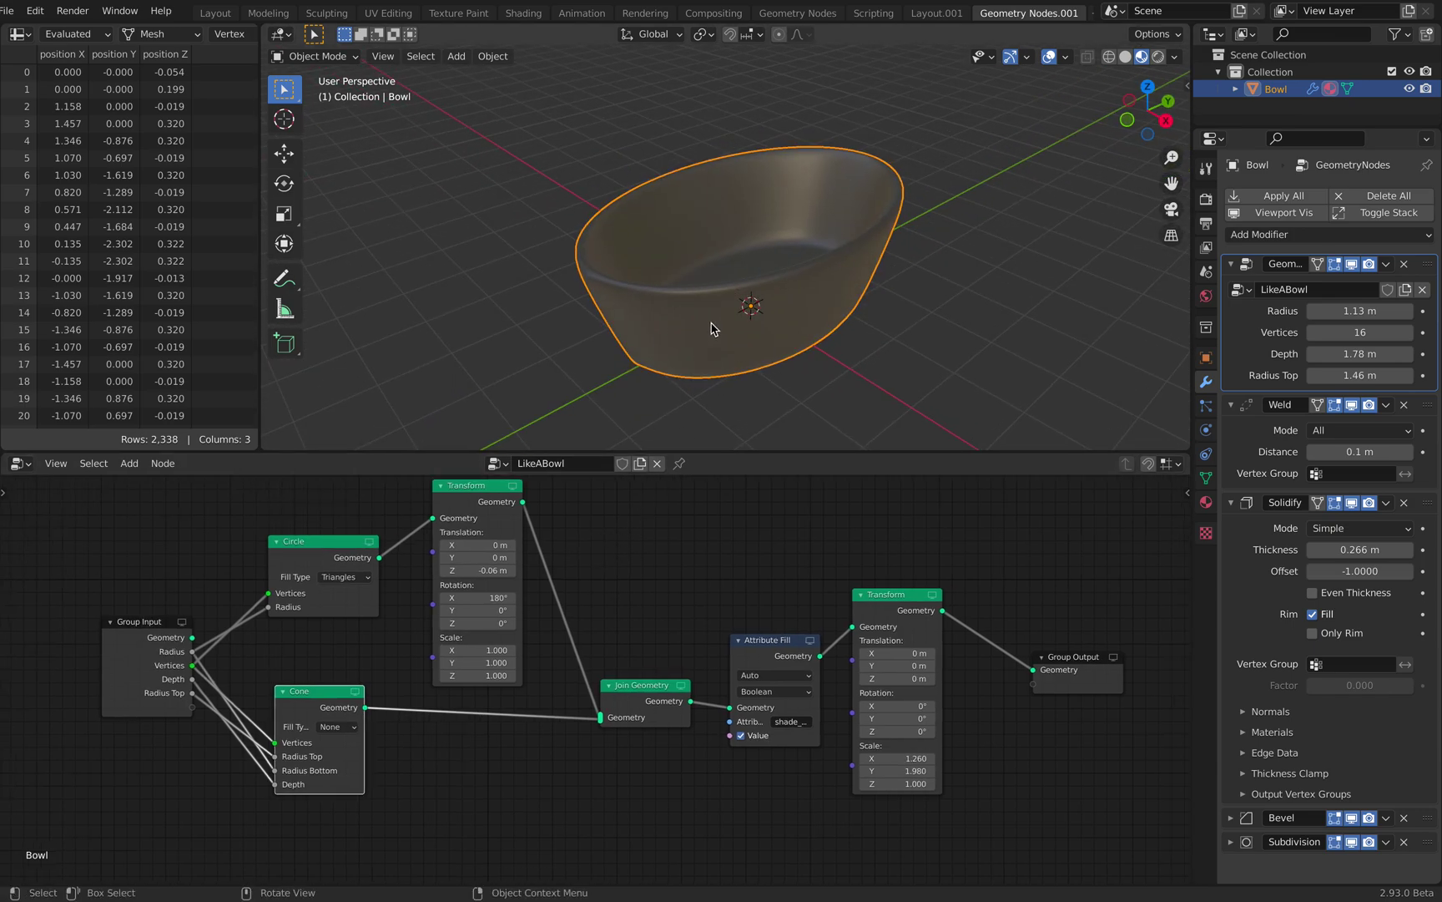
pyautogui.moveTo(715, 326)
pyautogui.mouseDown(button='middle')
pyautogui.moveTo(734, 299)
pyautogui.moveTo(723, 349)
pyautogui.mouseUp(button='middle')
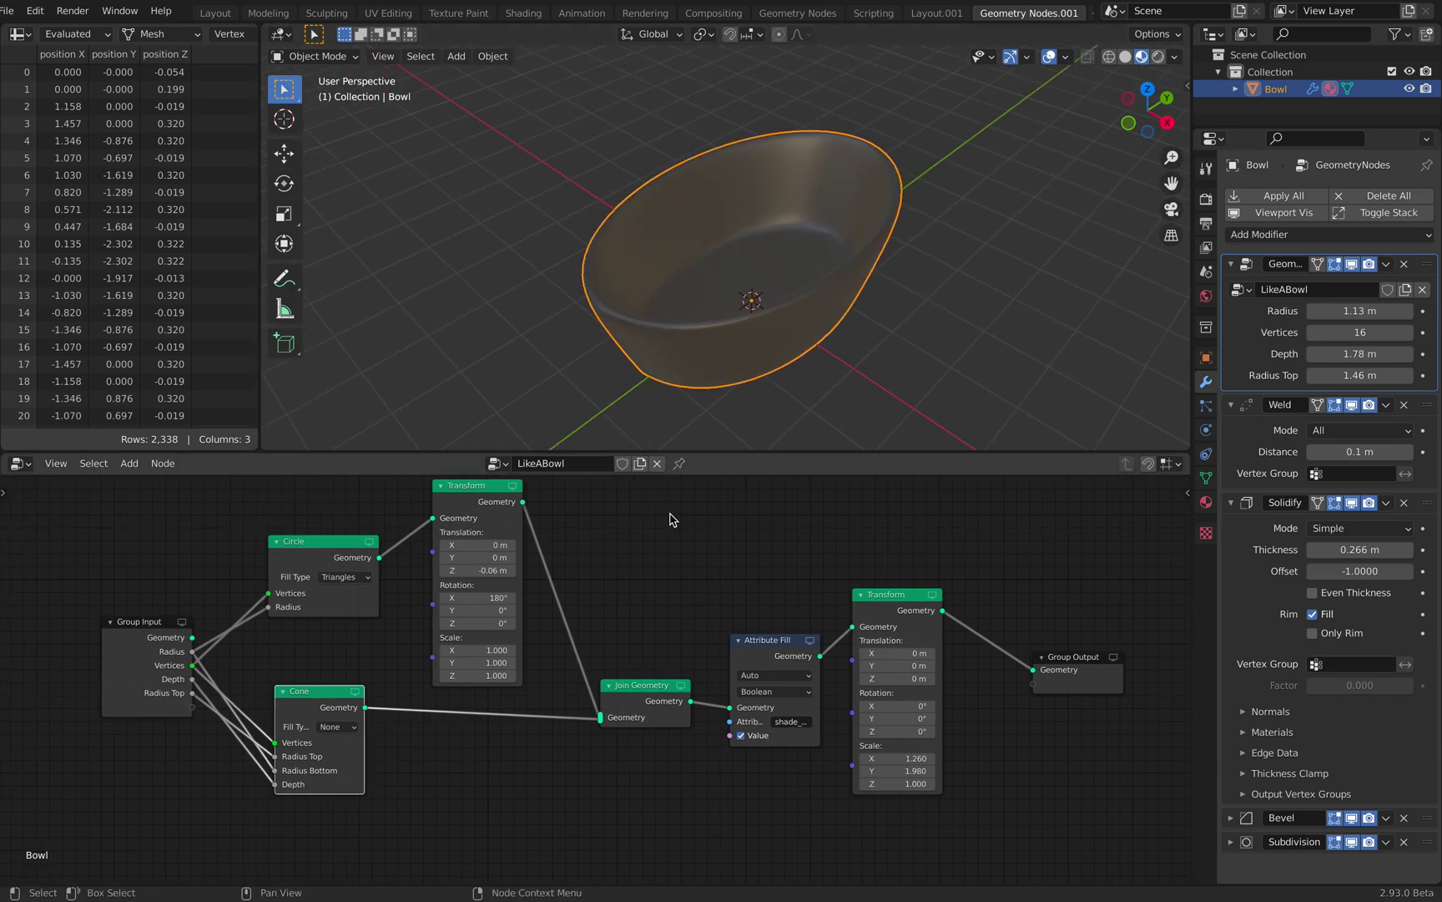
pyautogui.moveTo(673, 515); pyautogui.dragTo(684, 529, button='middle')
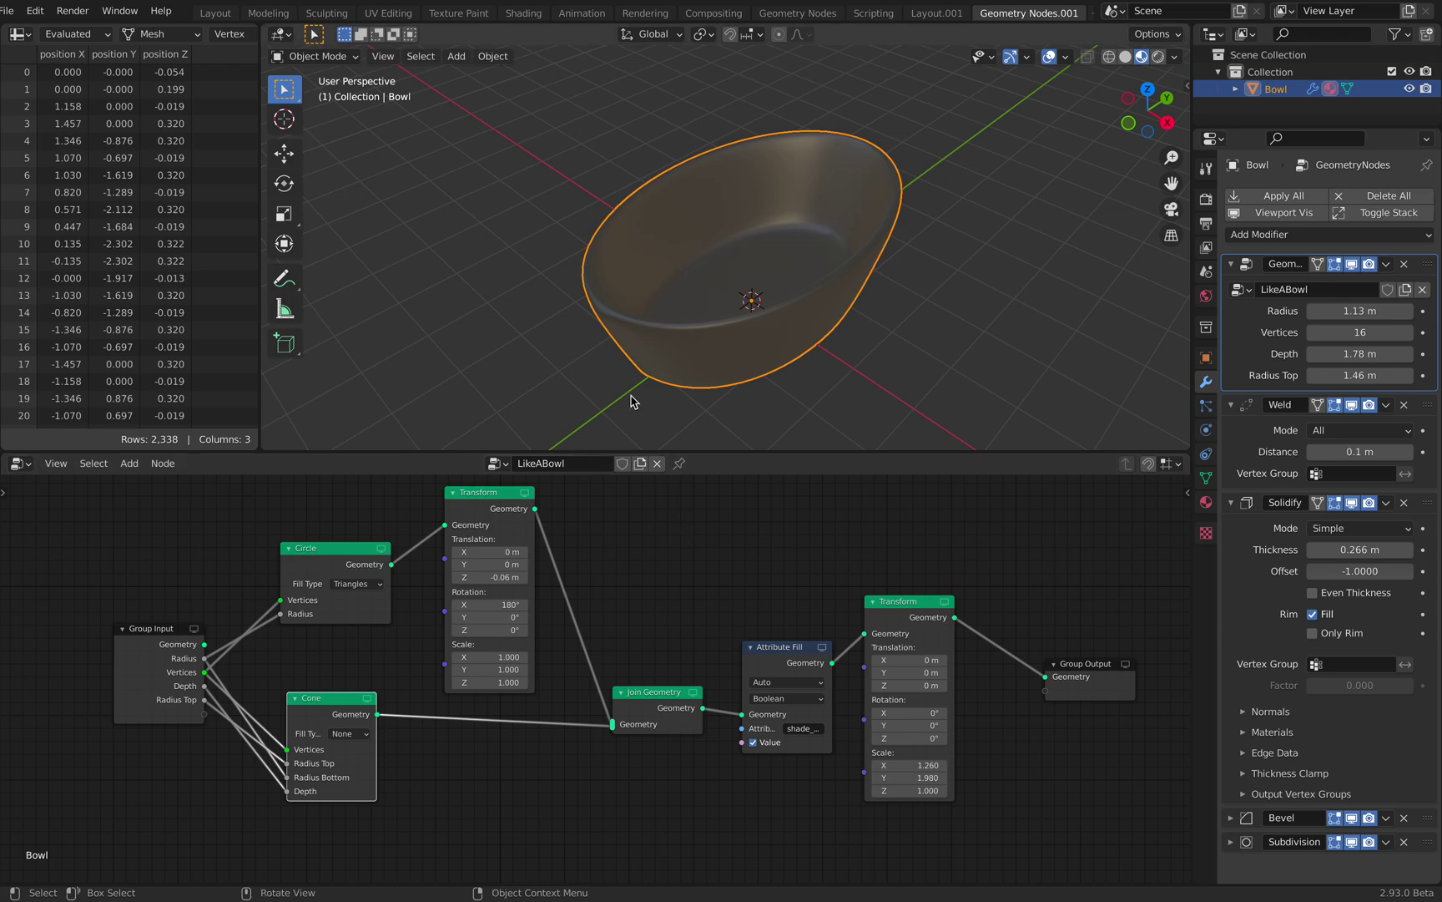
pyautogui.moveTo(659, 364); pyautogui.dragTo(647, 361, button='middle')
pyautogui.moveTo(627, 513); pyautogui.dragTo(632, 515, button='middle')
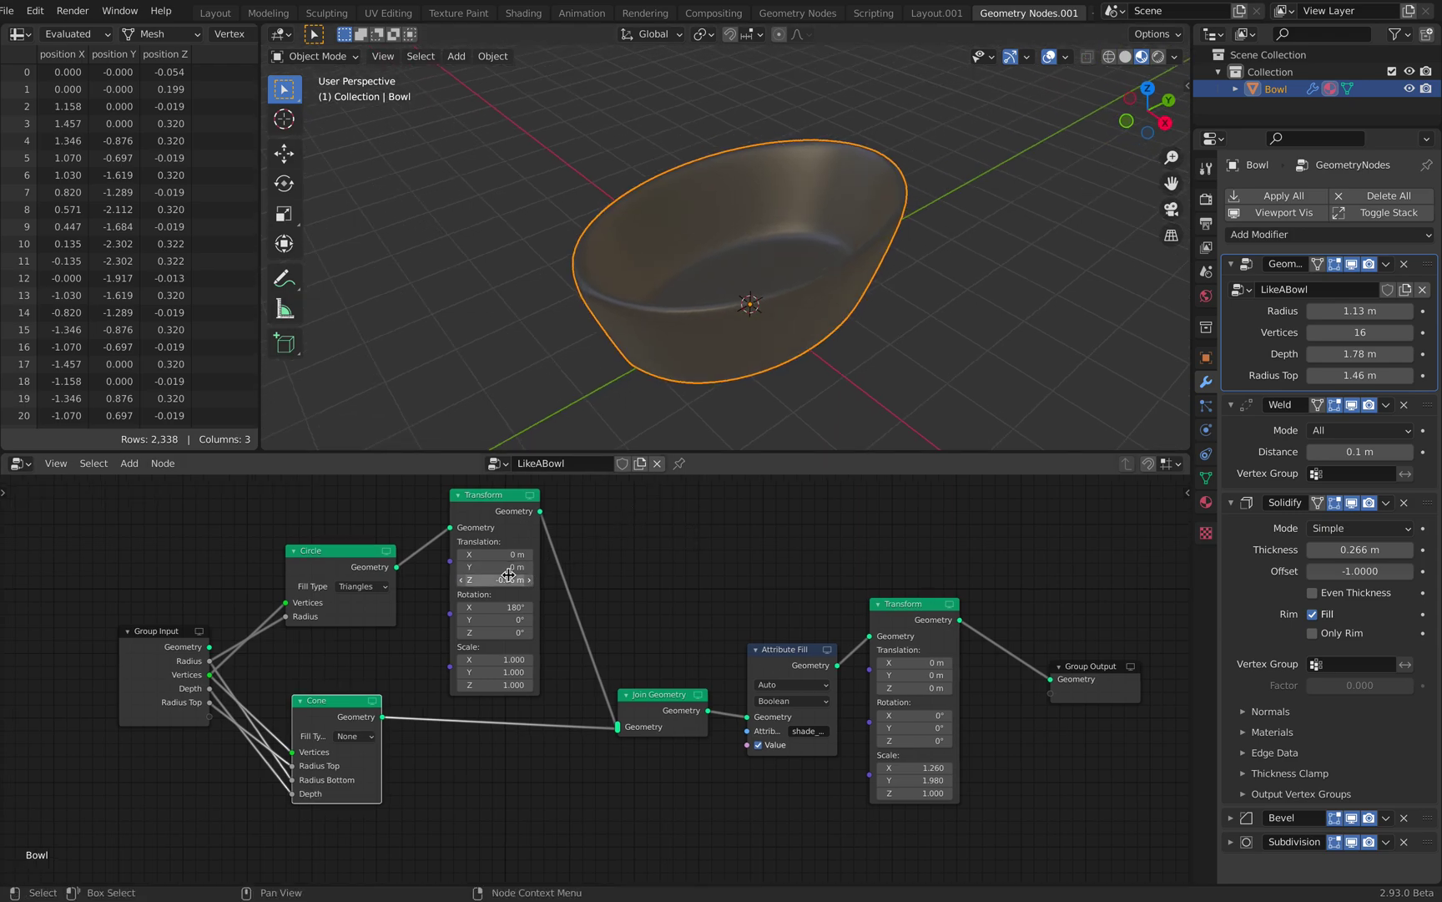
pyautogui.moveTo(508, 582); pyautogui.dragTo(468, 582)
pyautogui.moveTo(718, 396); pyautogui.dragTo(651, 312, button='middle')
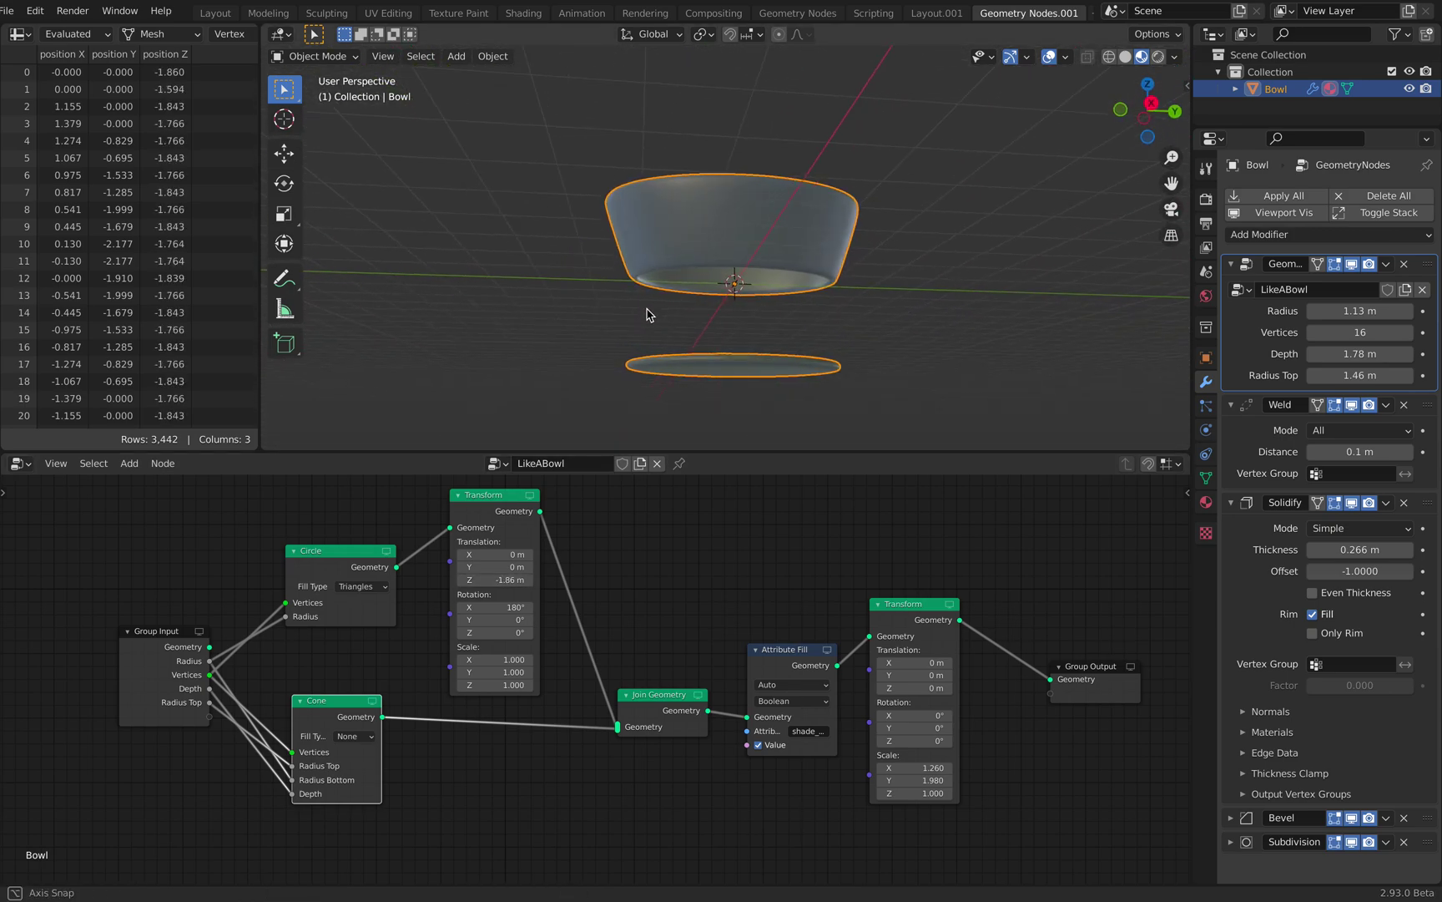
pyautogui.moveTo(496, 579); pyautogui.dragTo(547, 580)
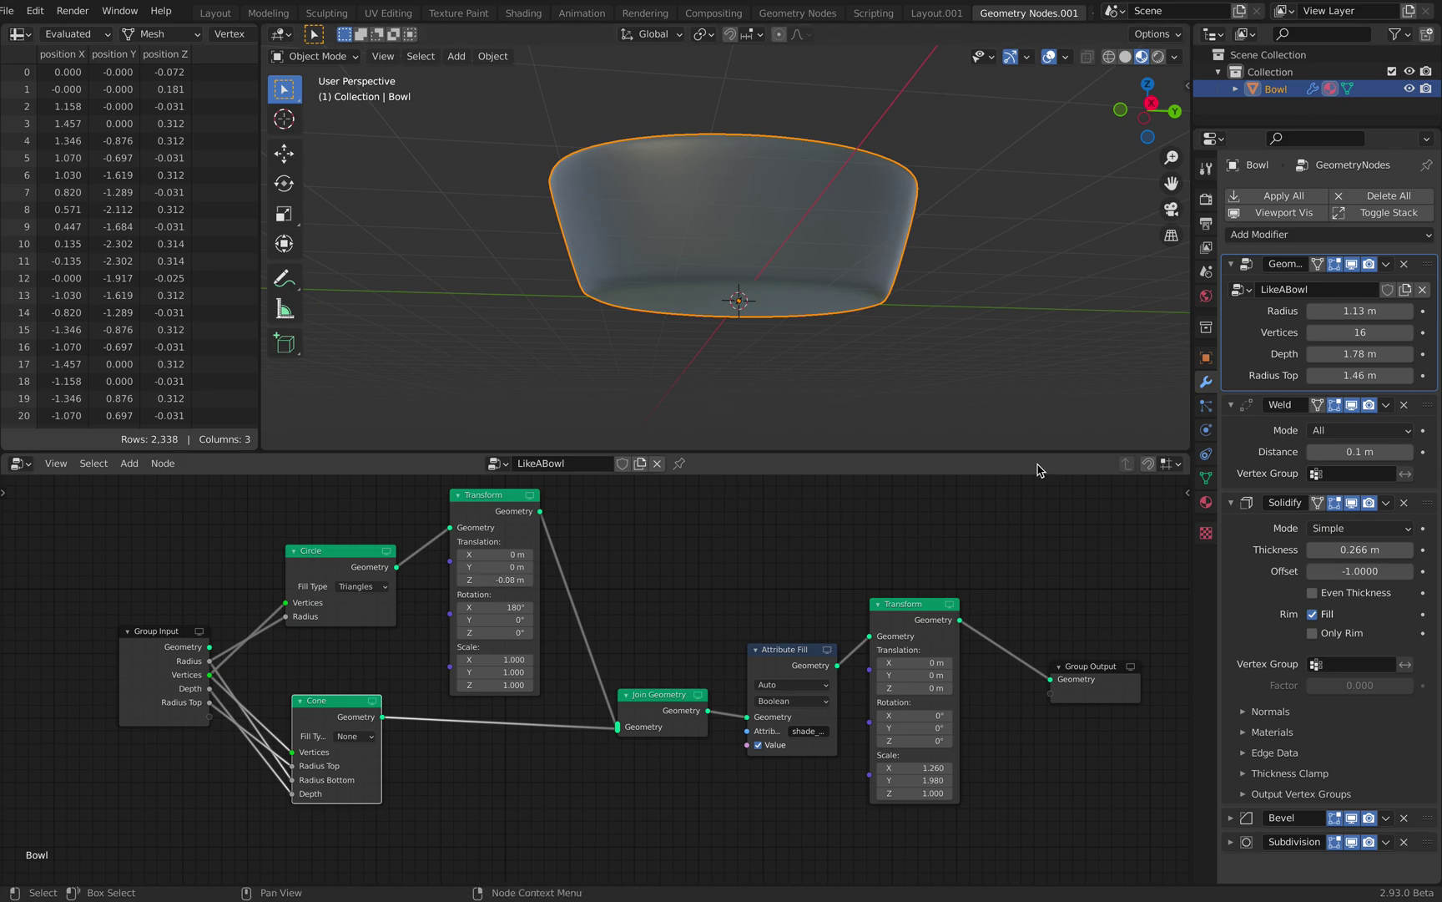
# Step: Move the Attribute Fill and Join Geometry nodes upward, and undo the last Join Geometry move
pyautogui.moveTo(741, 591); pyautogui.dragTo(747, 628, button='middle')
pyautogui.moveTo(783, 664); pyautogui.dragTo(780, 657)
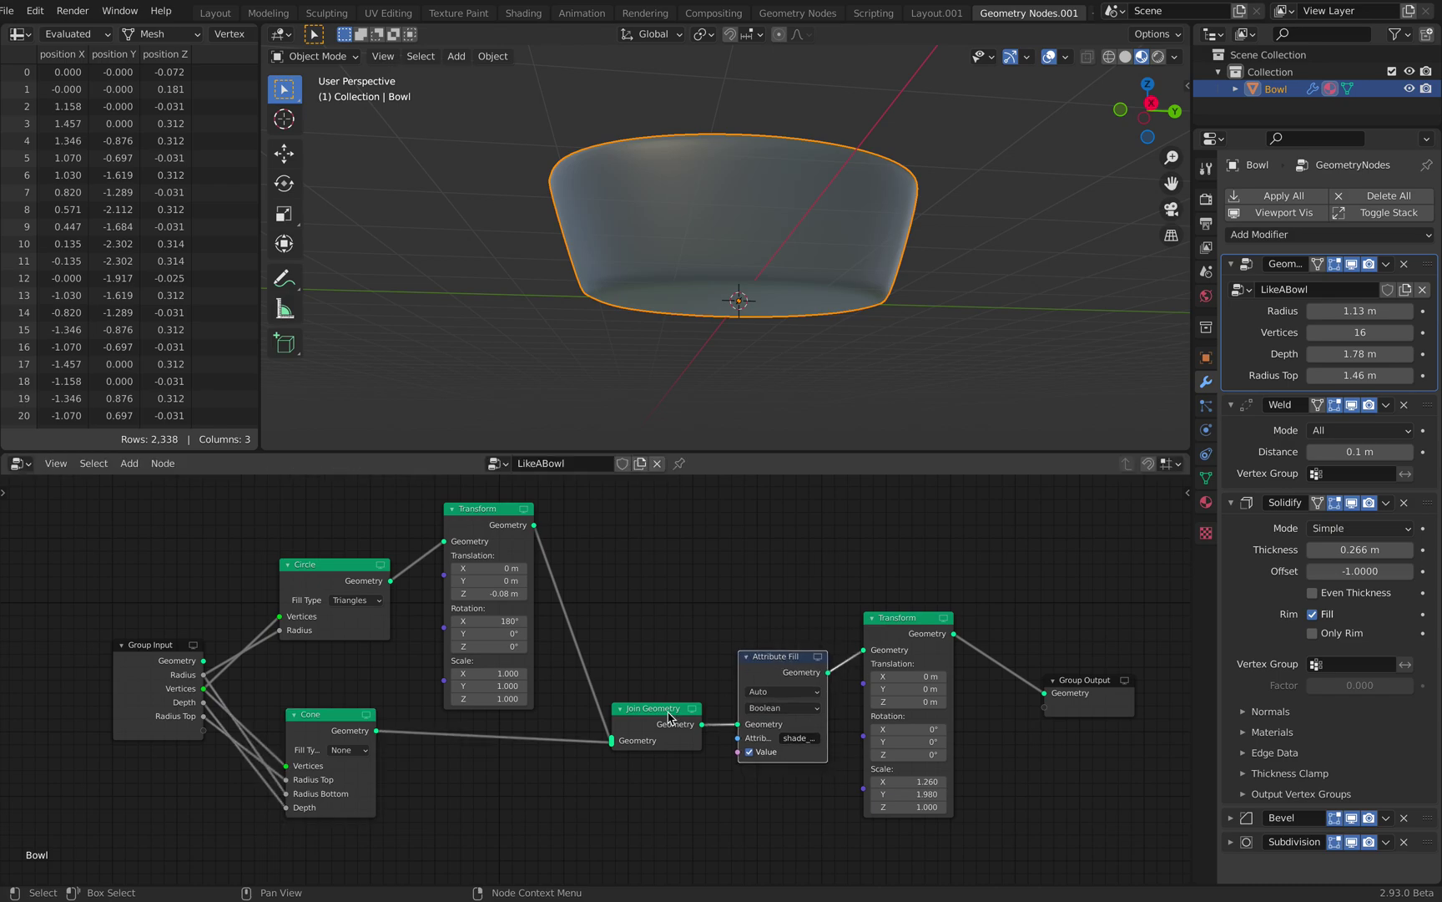
pyautogui.moveTo(668, 709); pyautogui.dragTo(663, 687)
pyautogui.moveTo(759, 673); pyautogui.dragTo(755, 659)
pyautogui.moveTo(671, 688); pyautogui.dragTo(667, 647)
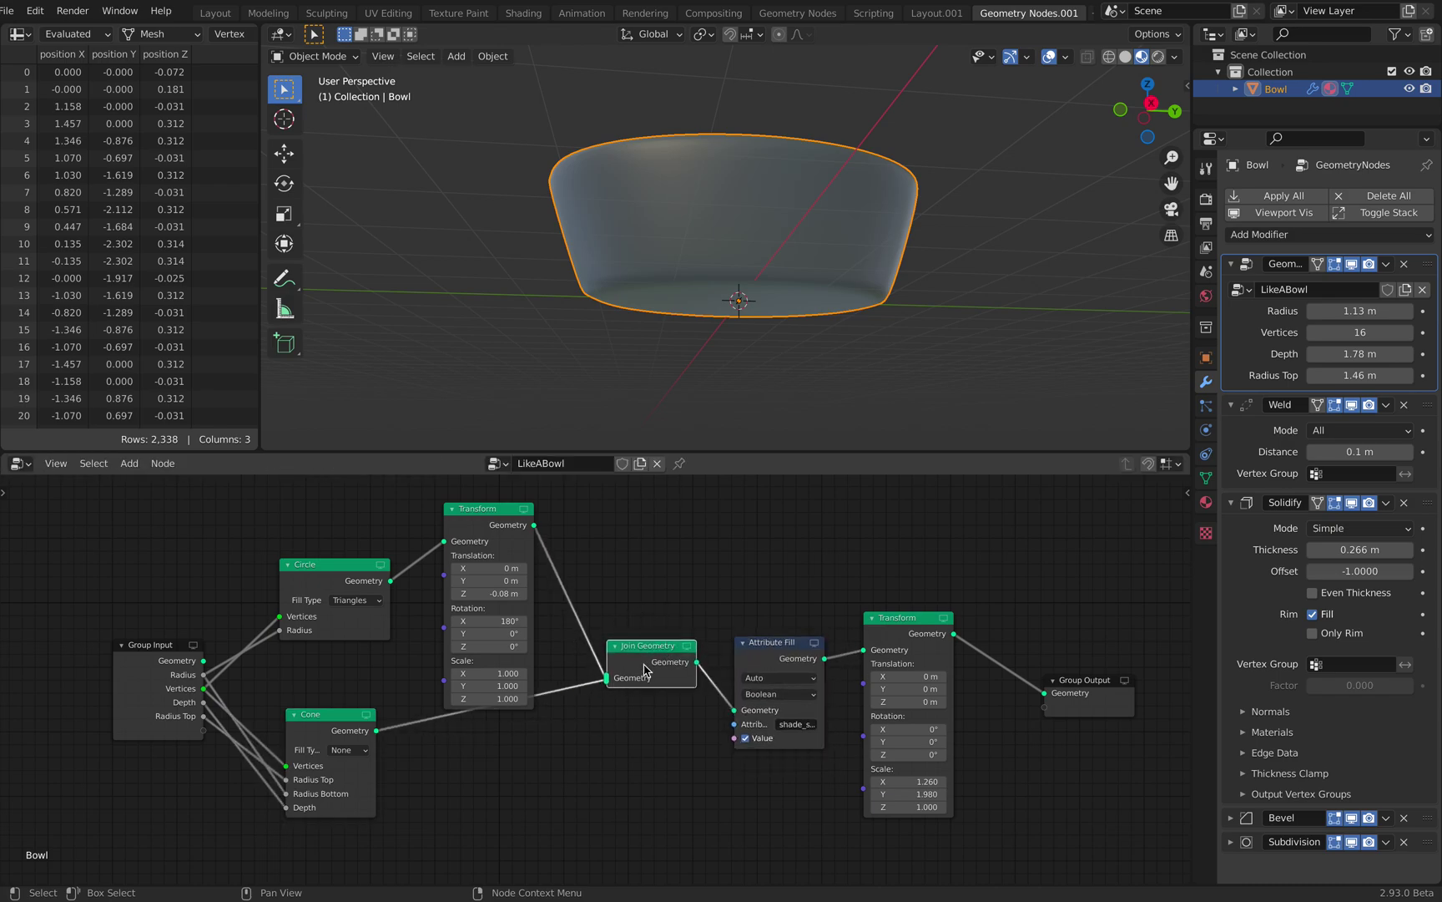
pyautogui.hotkey('ctrl', 'z')
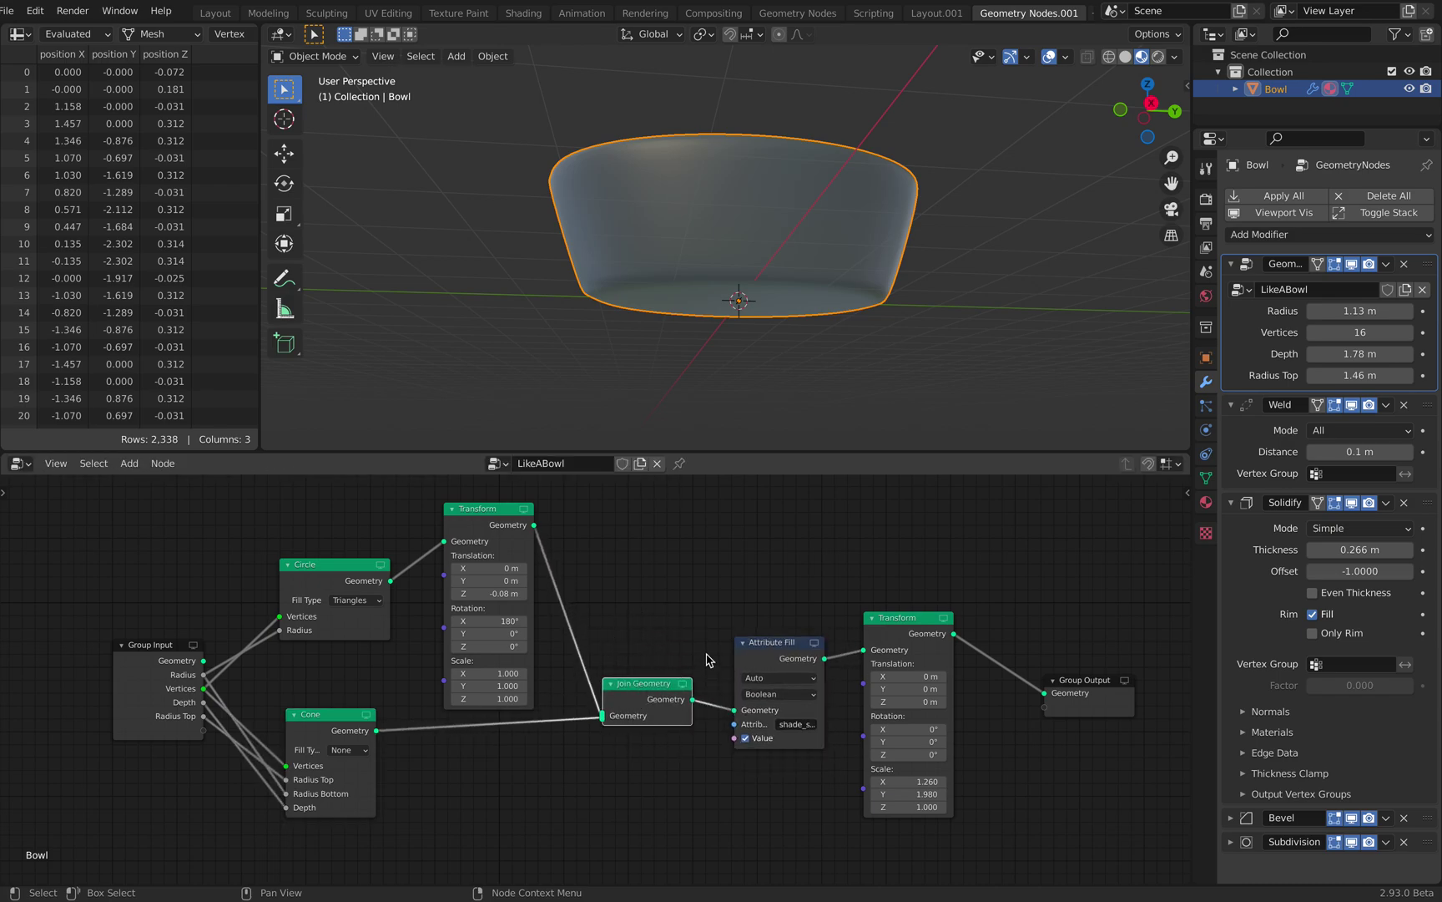
# Step: Realign the Attribute Fill, final Transform, Group Output and Cone nodes, and widen the Attribute Fill node slightly
pyautogui.moveTo(763, 660); pyautogui.dragTo(759, 671)
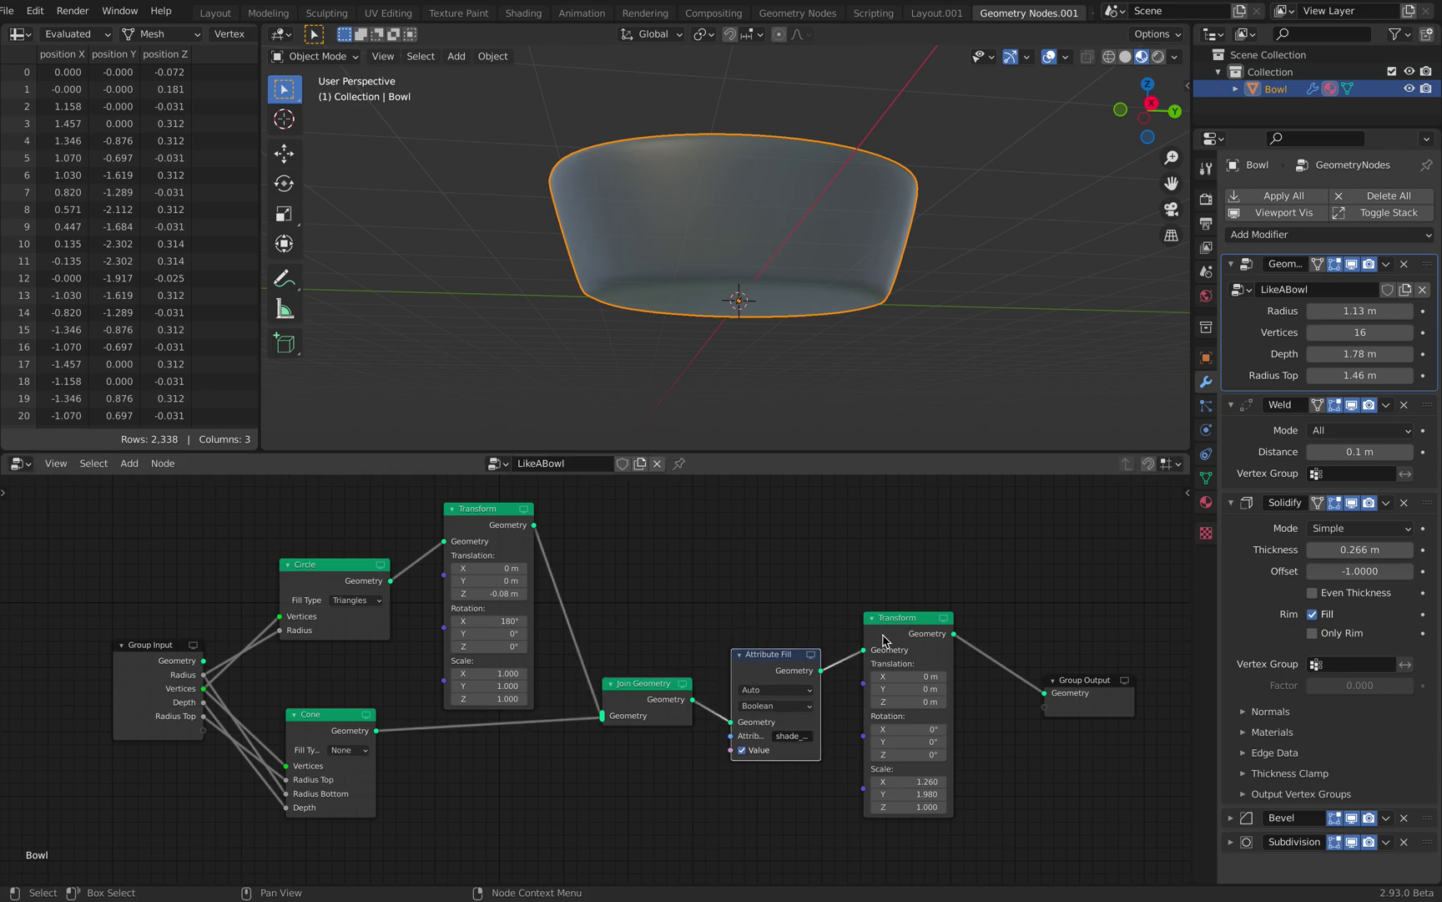
pyautogui.moveTo(884, 639); pyautogui.dragTo(885, 628)
pyautogui.moveTo(1072, 673); pyautogui.dragTo(1054, 649)
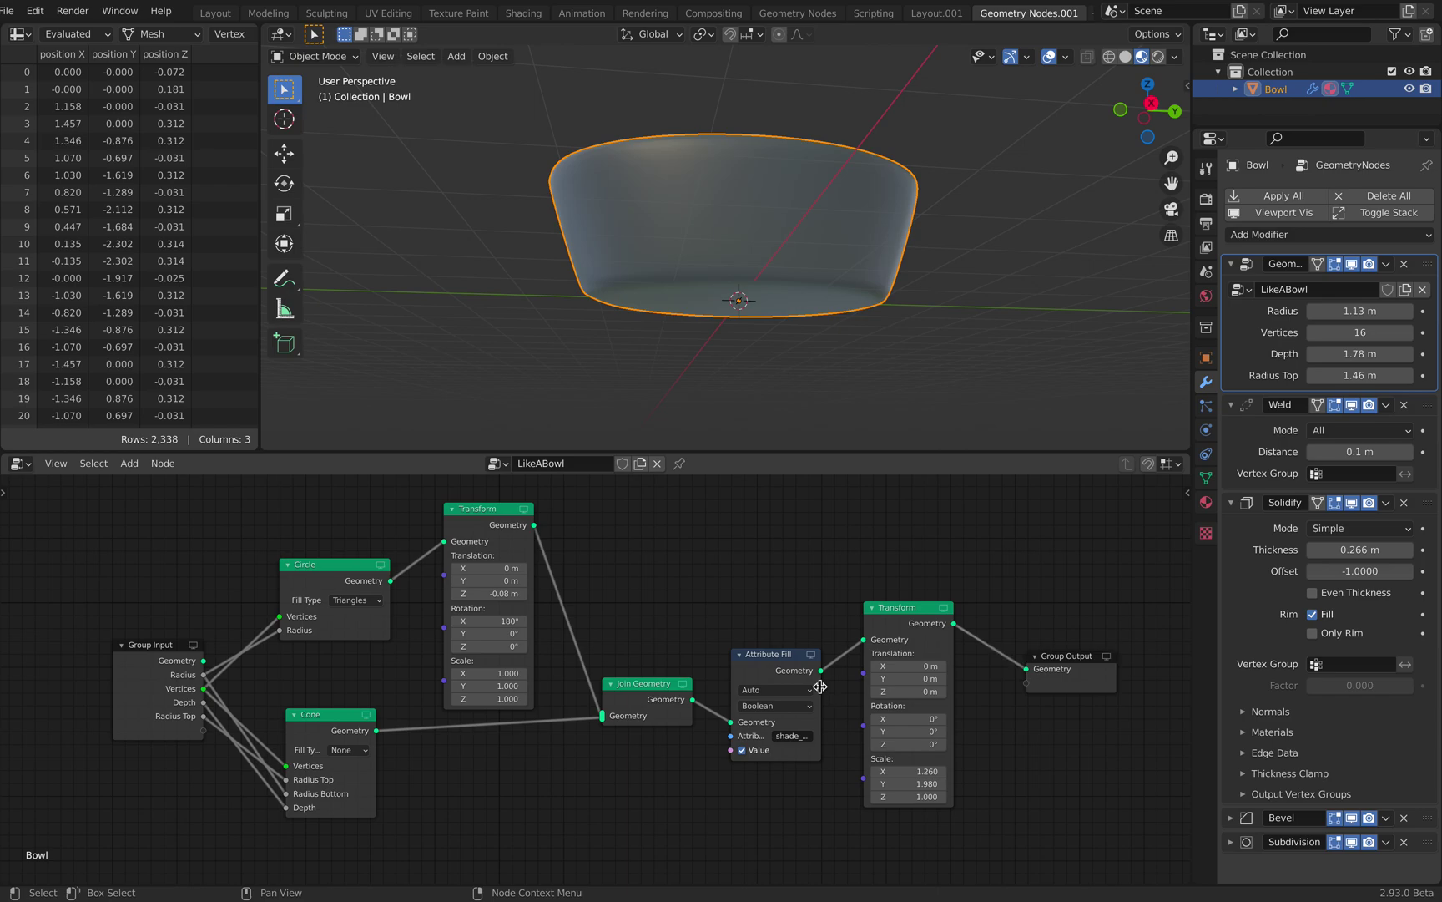
pyautogui.moveTo(336, 731); pyautogui.dragTo(339, 728)
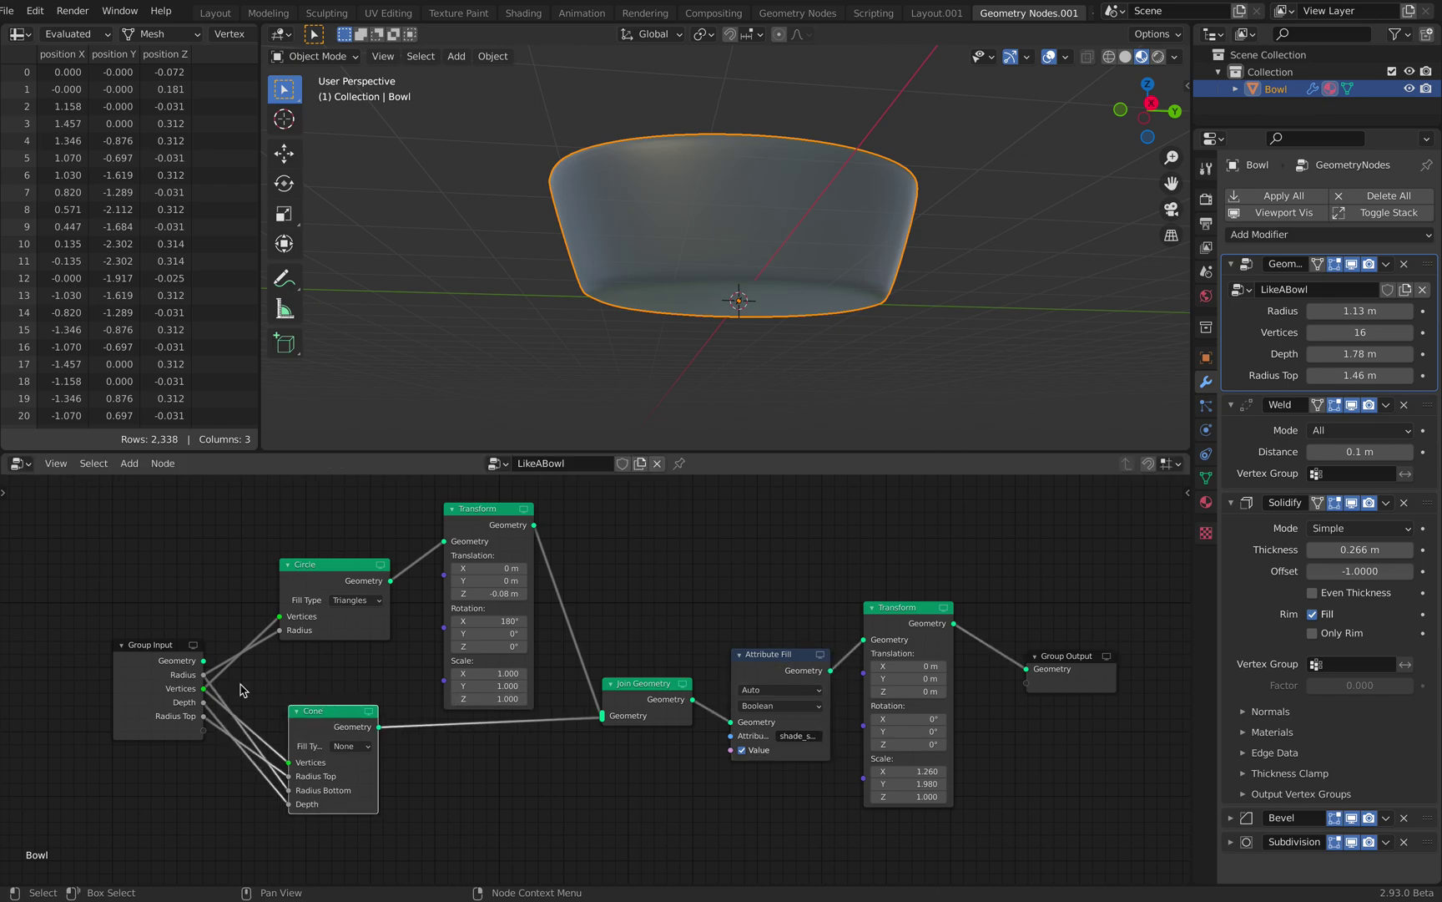
# Step: Set the X and Y scale of the final Transform node to 1.000 to make the bowl round
pyautogui.moveTo(933, 338); pyautogui.dragTo(960, 401, button='middle')
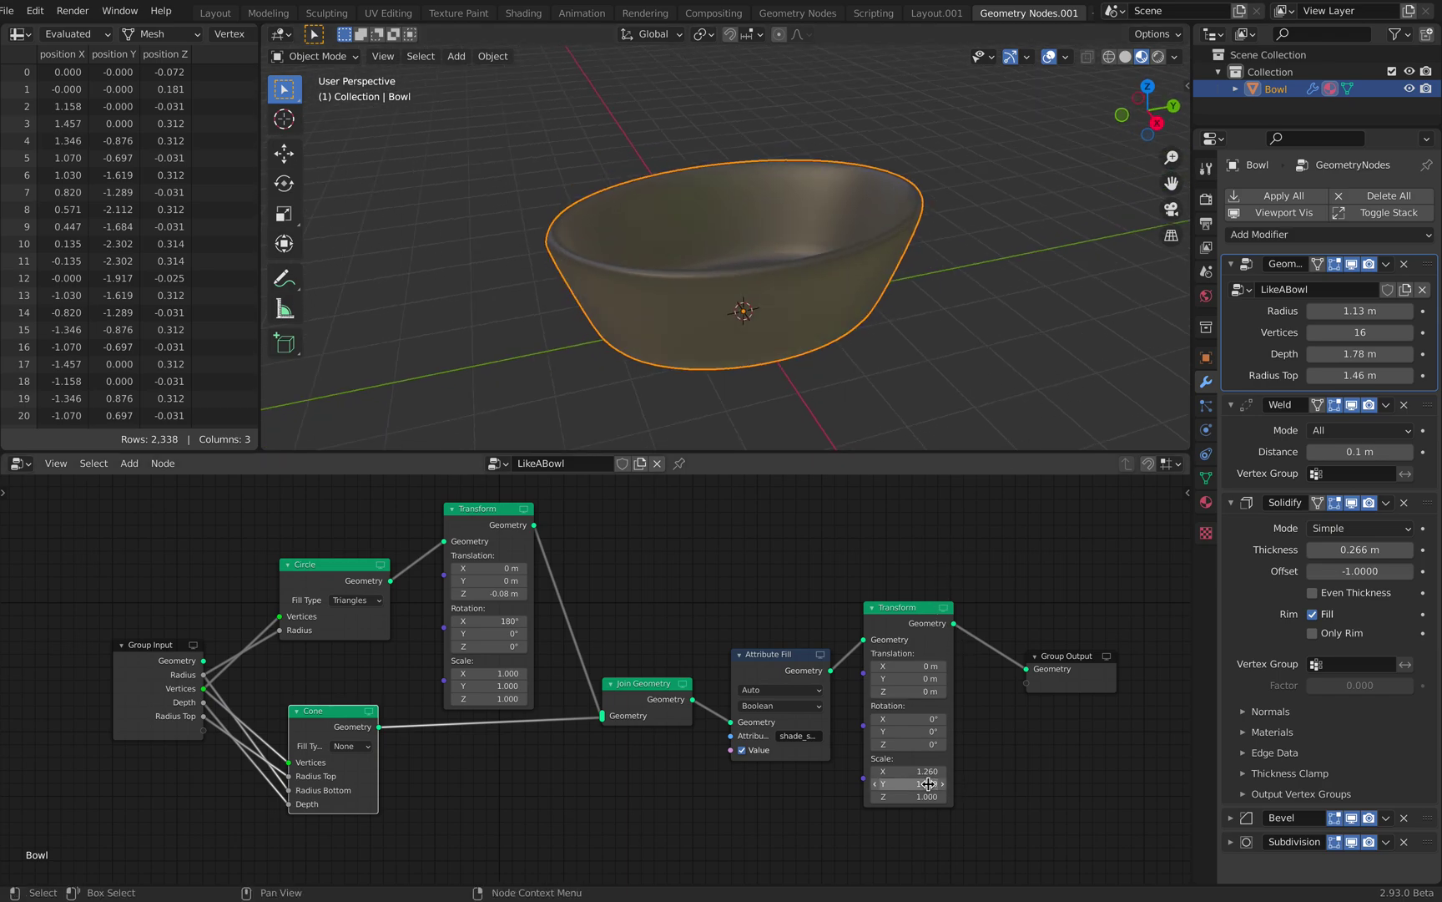
pyautogui.write('1')
pyautogui.press('Return')
pyautogui.moveTo(823, 438); pyautogui.dragTo(852, 385, button='middle')
pyautogui.scroll(2, 922, 377)
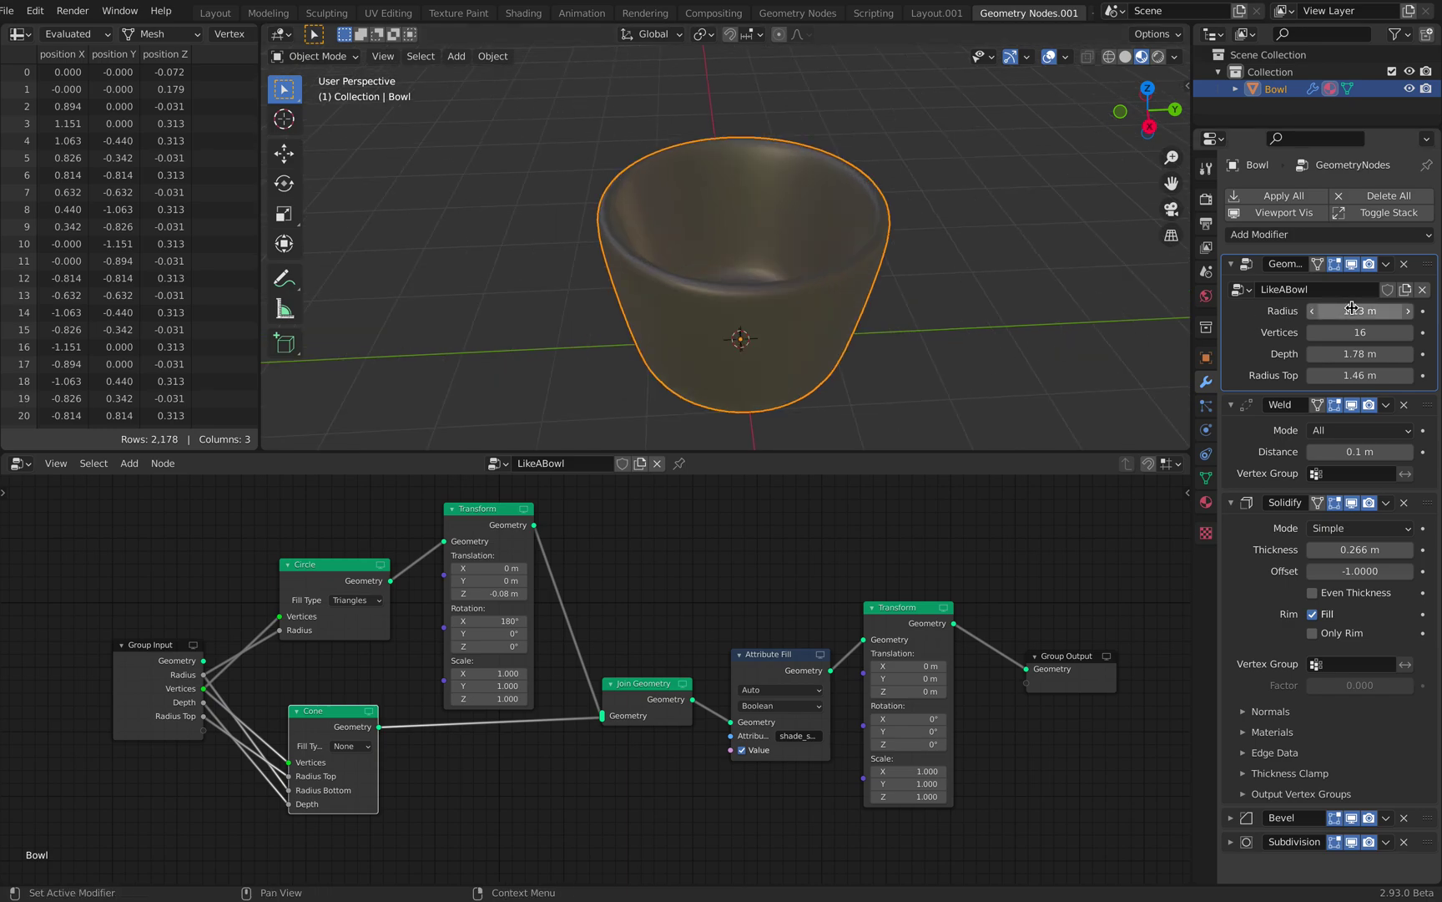
# Step: Set the bowl's Radius to 2.01 m and its Vertices to 3 in the LikeABowl modifier
pyautogui.moveTo(1353, 309); pyautogui.dragTo(1381, 311)
pyautogui.moveTo(1017, 274); pyautogui.dragTo(1008, 238, button='middle')
pyautogui.scroll(2, 1026, 262)
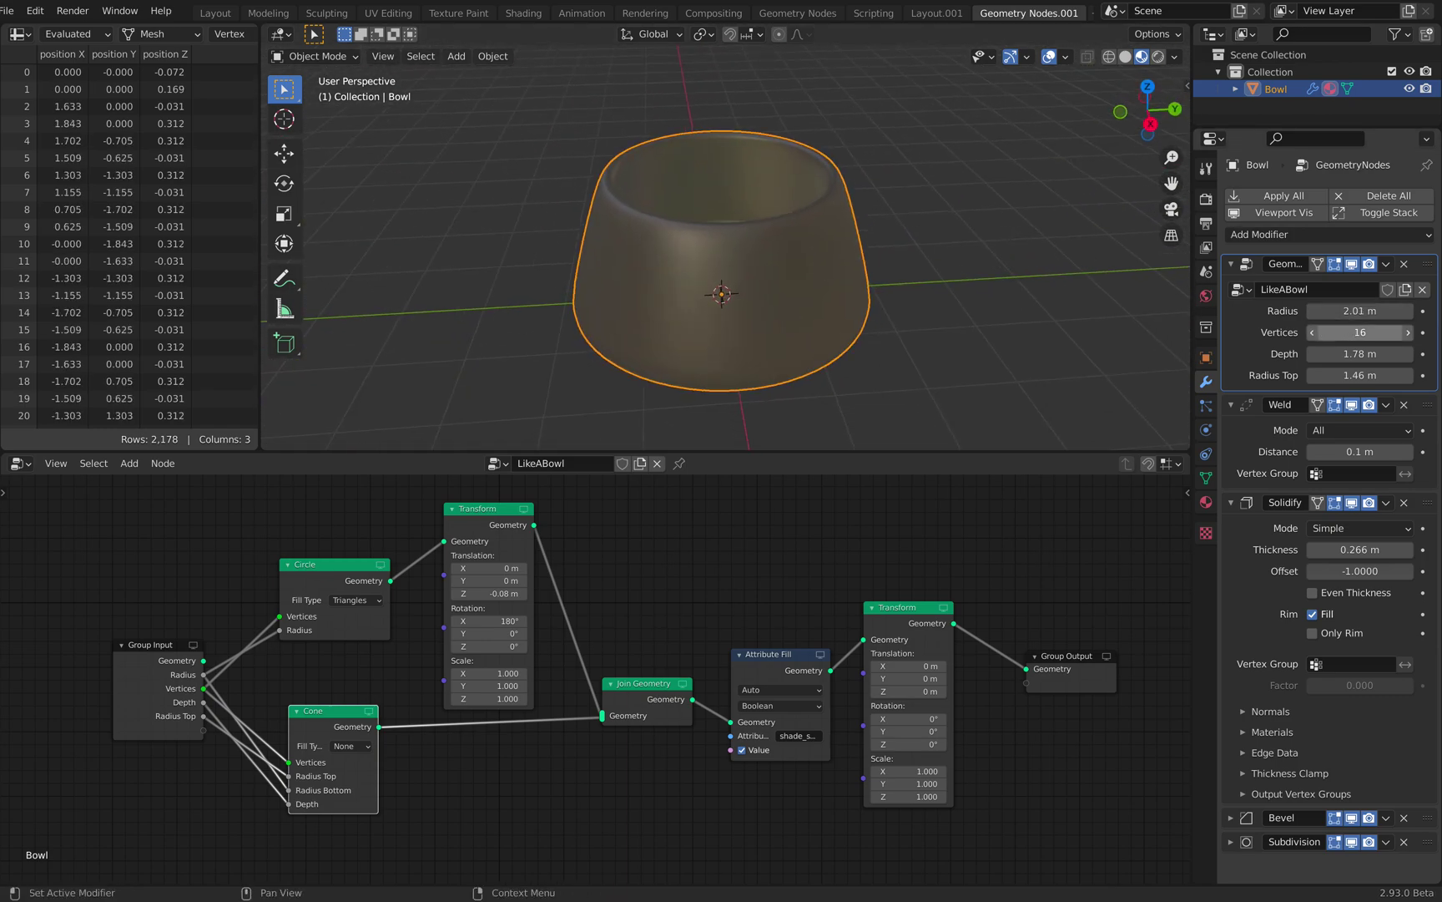
pyautogui.moveTo(1361, 332); pyautogui.dragTo(1319, 332)
pyautogui.moveTo(884, 276); pyautogui.dragTo(883, 224, button='middle')
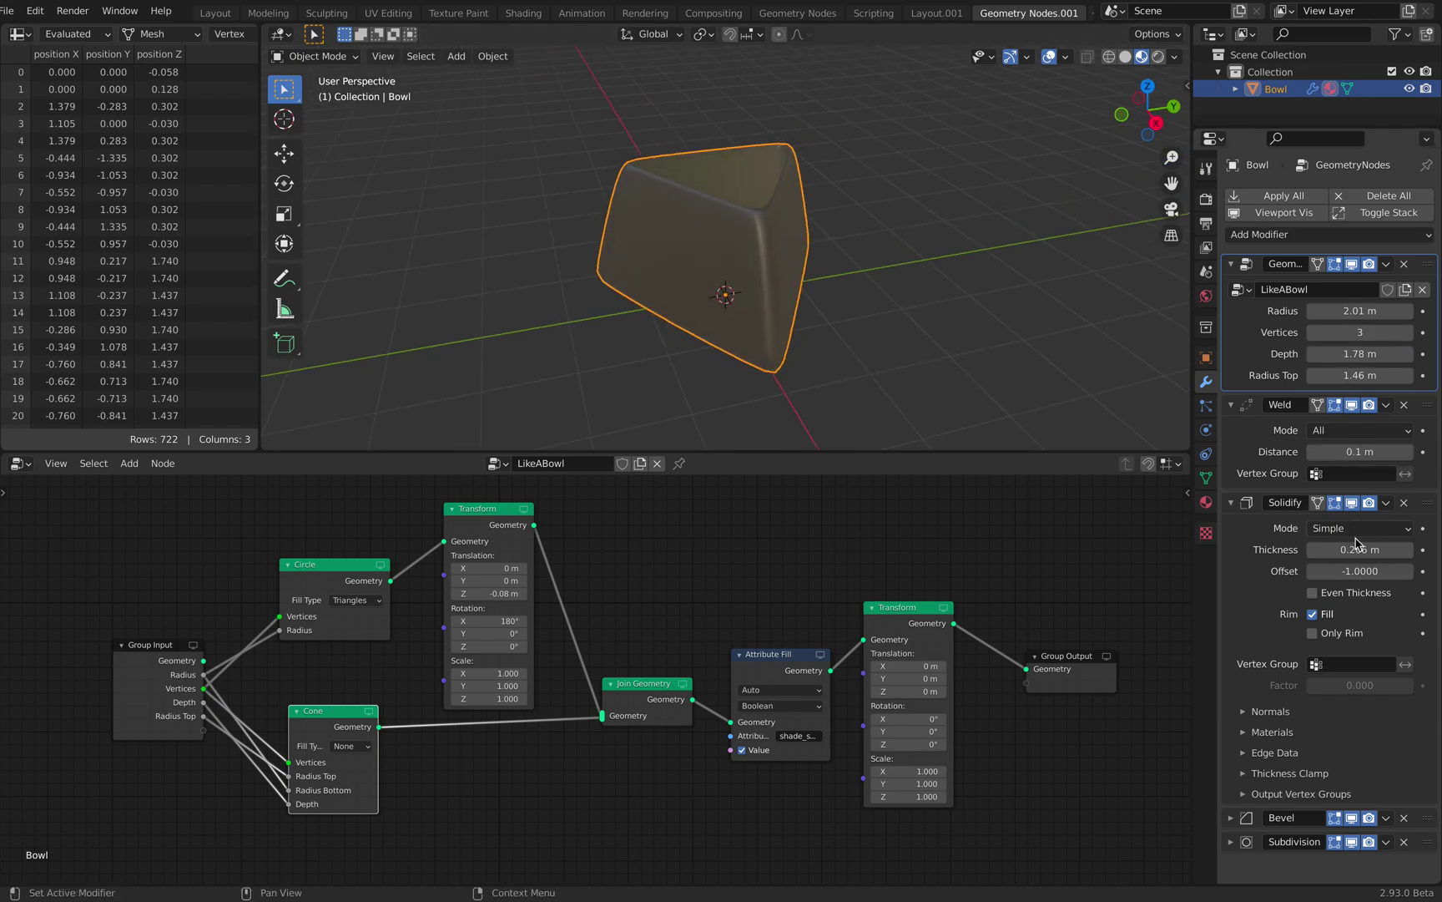
# Step: Set the Solidify thickness to 0.606 m and the LikeABowl depth to 0.932 m
pyautogui.moveTo(1350, 540); pyautogui.dragTo(1411, 541)
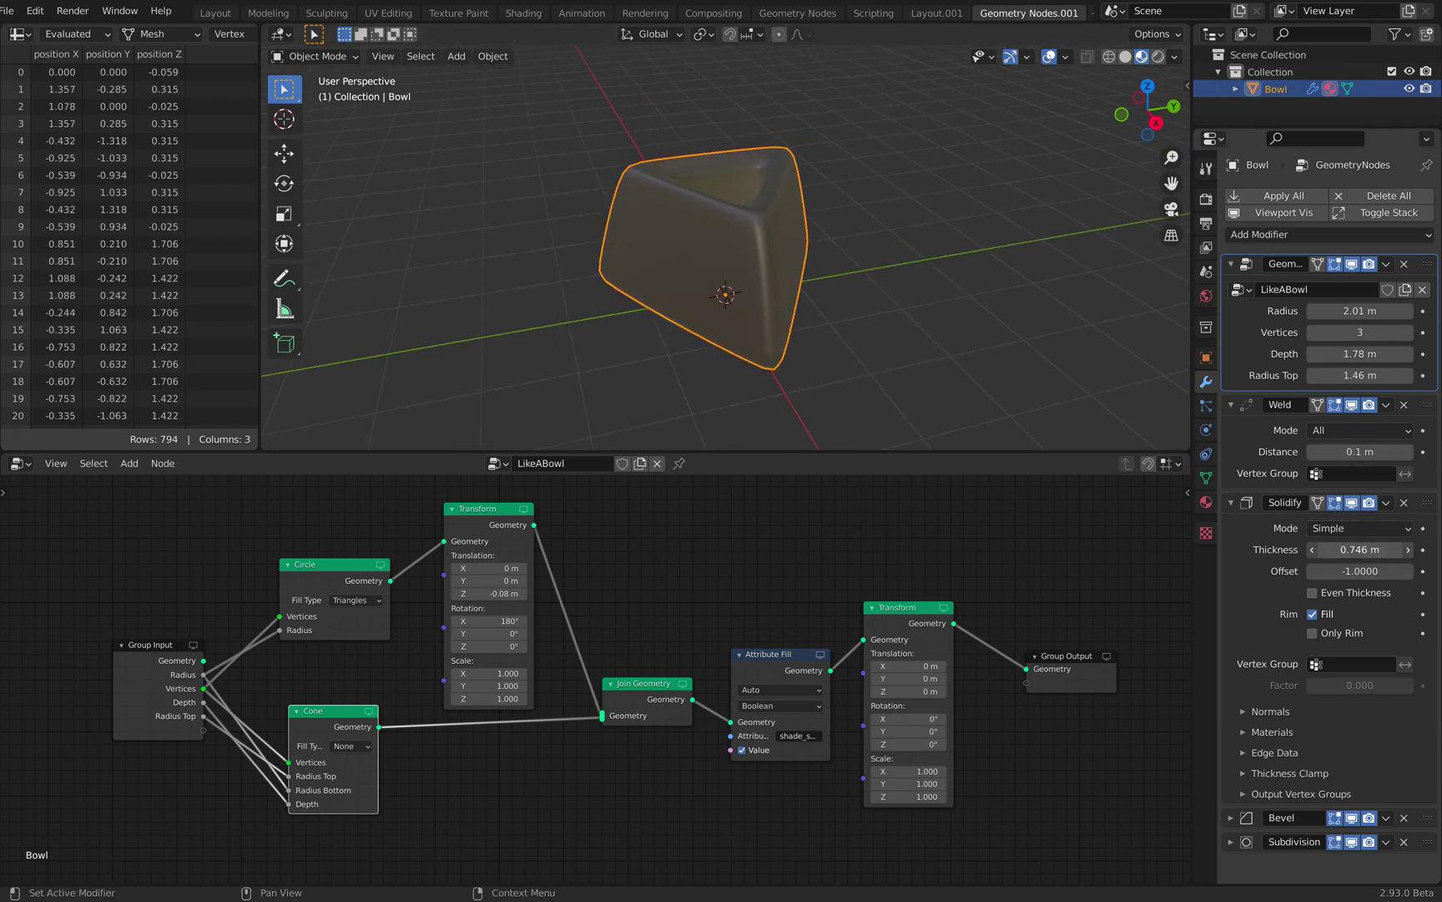
pyautogui.moveTo(918, 392); pyautogui.dragTo(782, 251, button='middle')
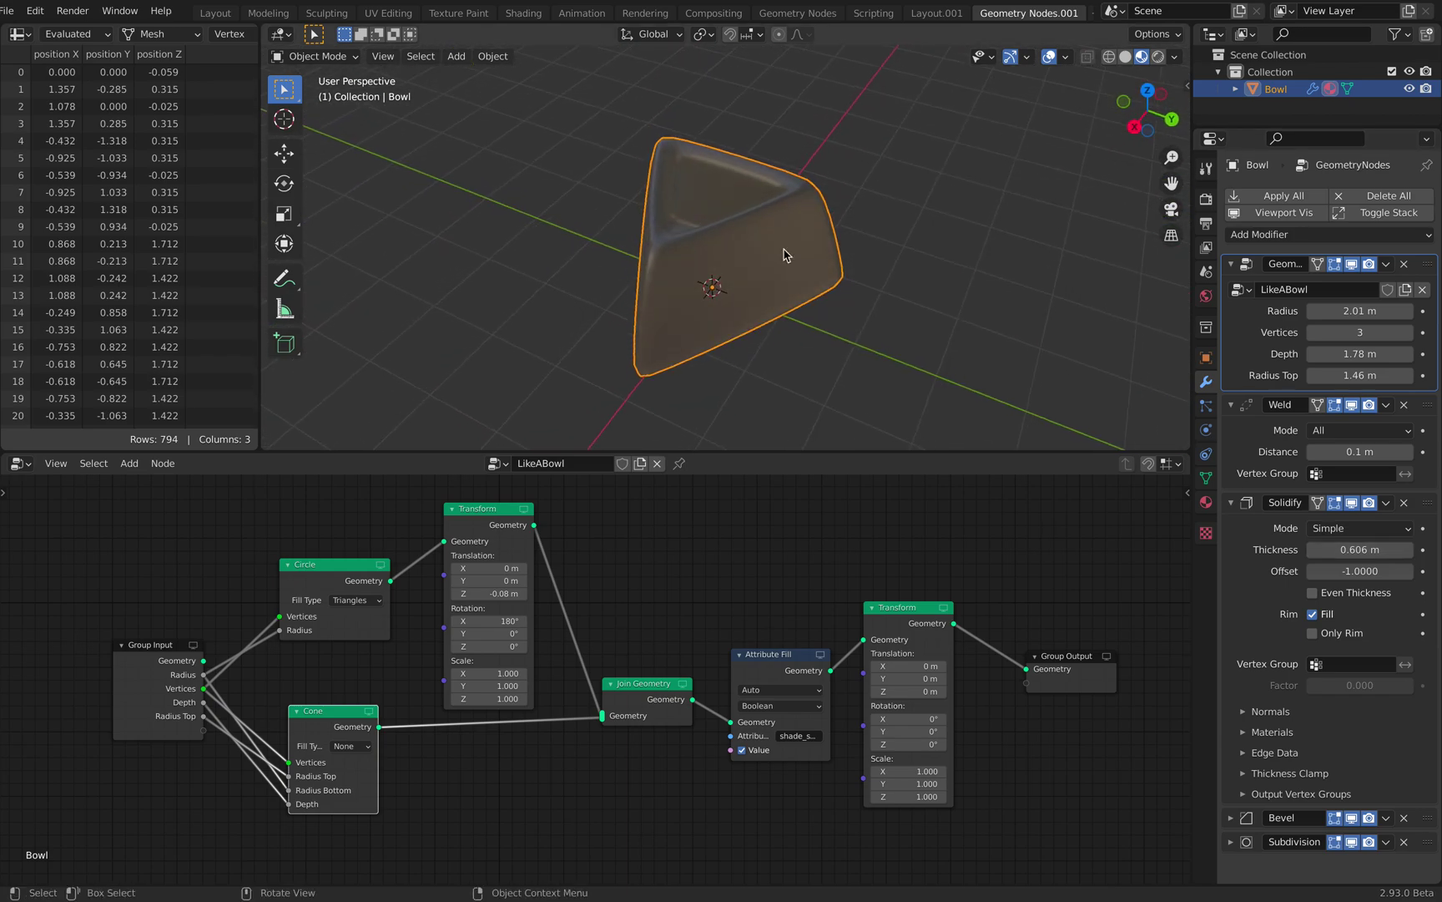
pyautogui.moveTo(1362, 355); pyautogui.dragTo(1318, 355)
pyautogui.moveTo(860, 342); pyautogui.dragTo(766, 284, button='middle')
pyautogui.moveTo(1360, 354); pyautogui.dragTo(1328, 359)
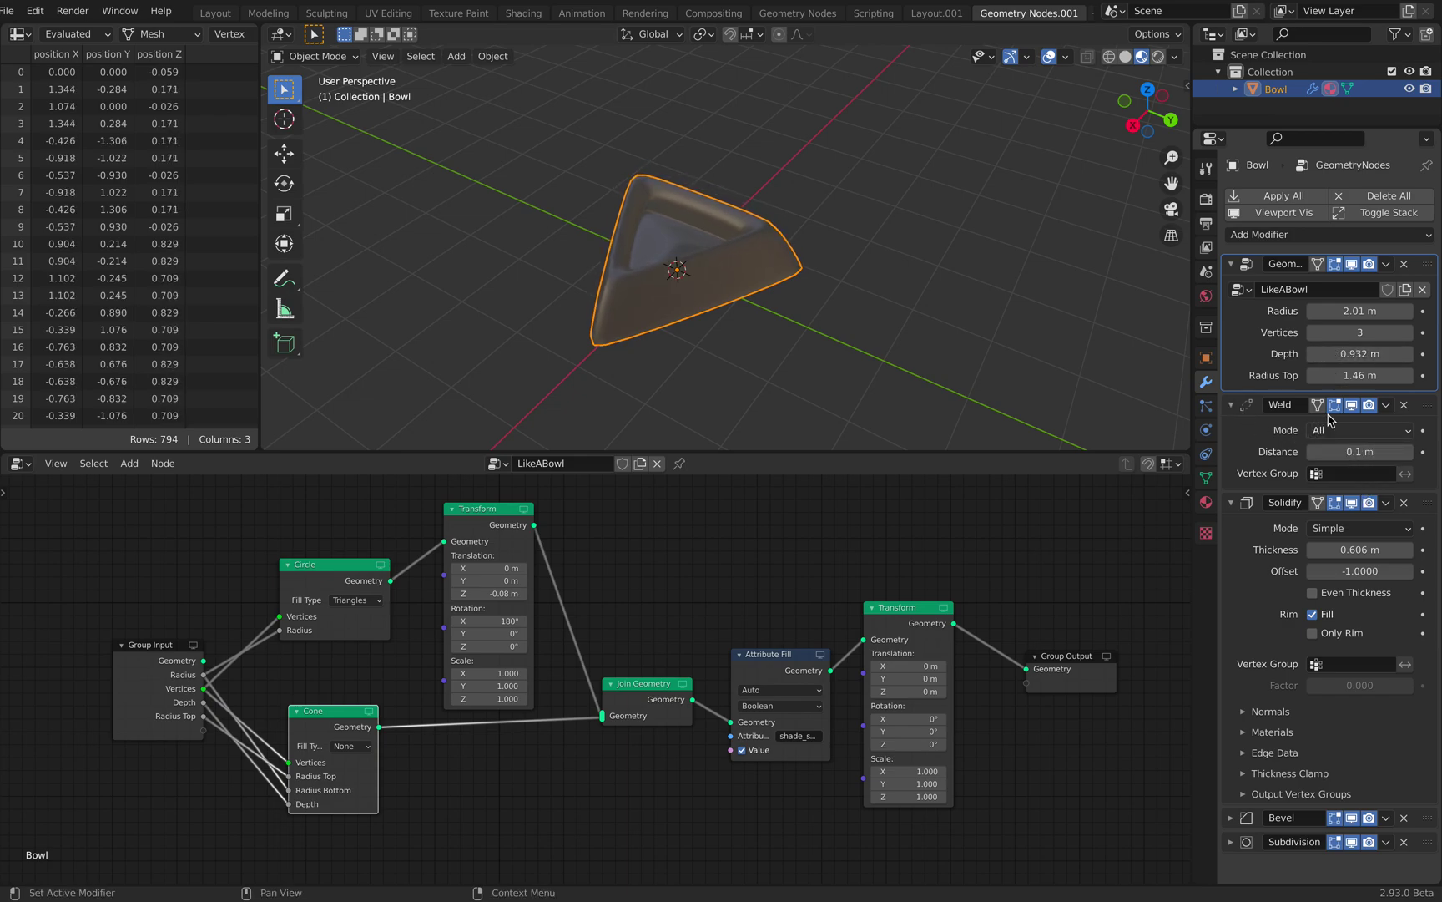
# Step: Try a Weld distance of 0 m to see its effect on the bowl, and settle on 0.094 m
pyautogui.moveTo(1361, 452); pyautogui.dragTo(1308, 452)
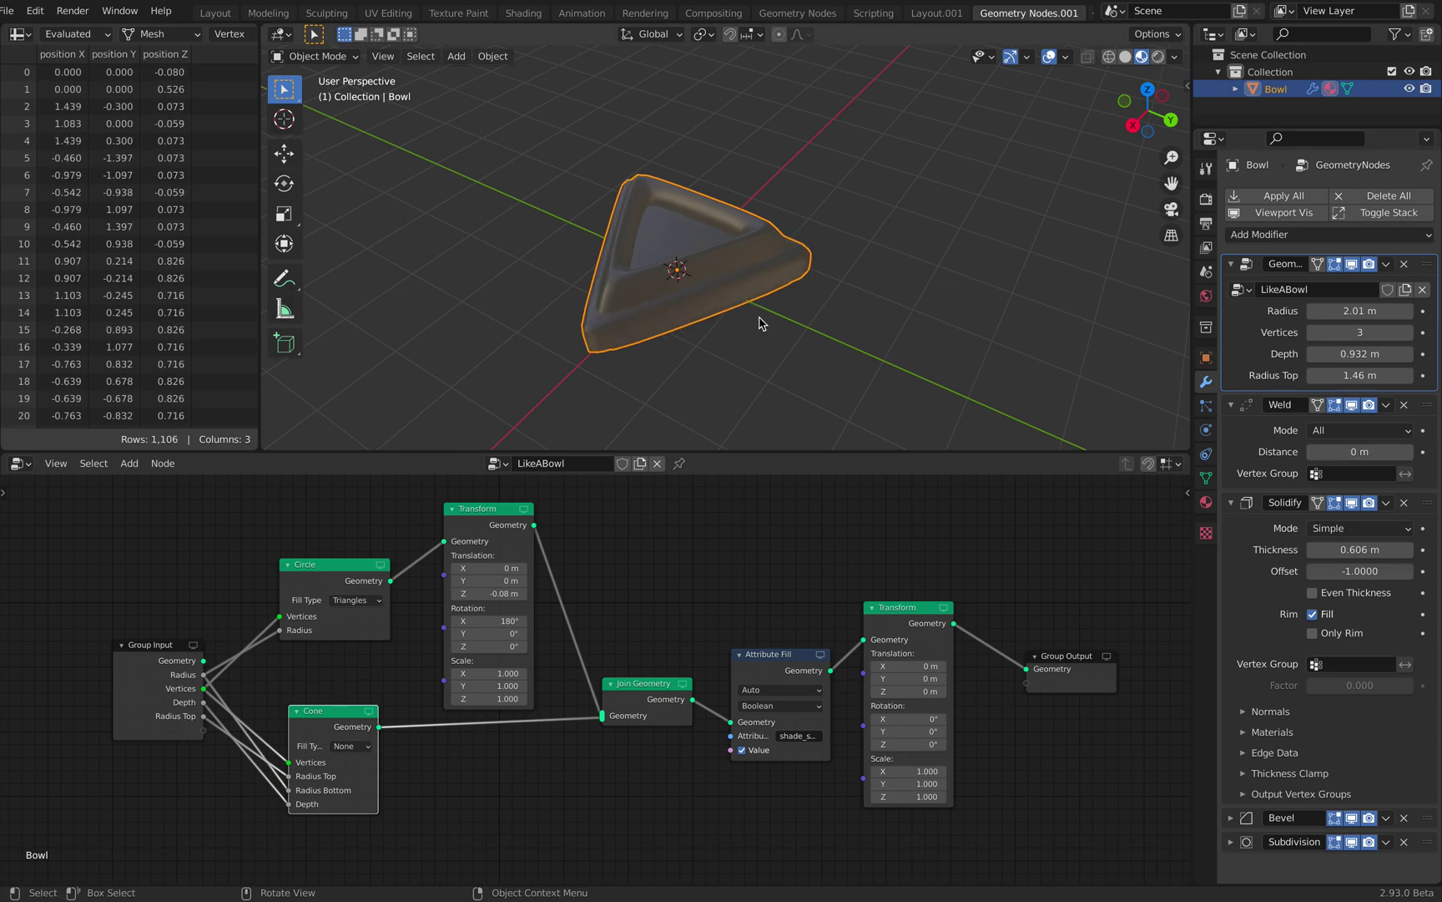
pyautogui.moveTo(759, 322); pyautogui.dragTo(717, 267, button='middle')
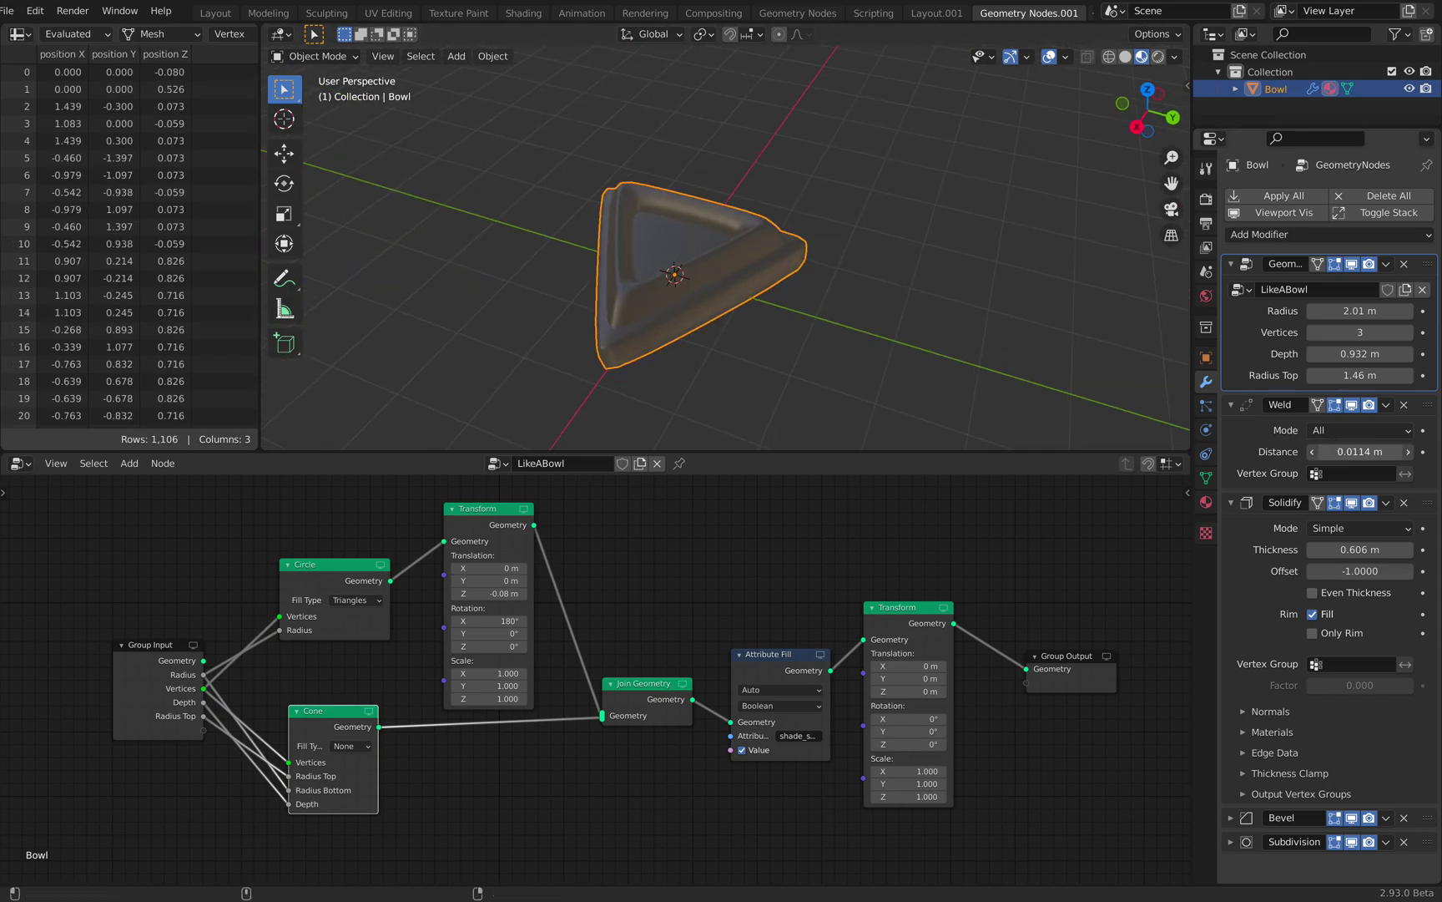
pyautogui.moveTo(1361, 451)
pyautogui.mouseDown()
pyautogui.moveTo(1386, 451)
pyautogui.moveTo(1352, 451)
pyautogui.mouseUp()
pyautogui.moveTo(835, 208); pyautogui.dragTo(885, 384, button='middle')
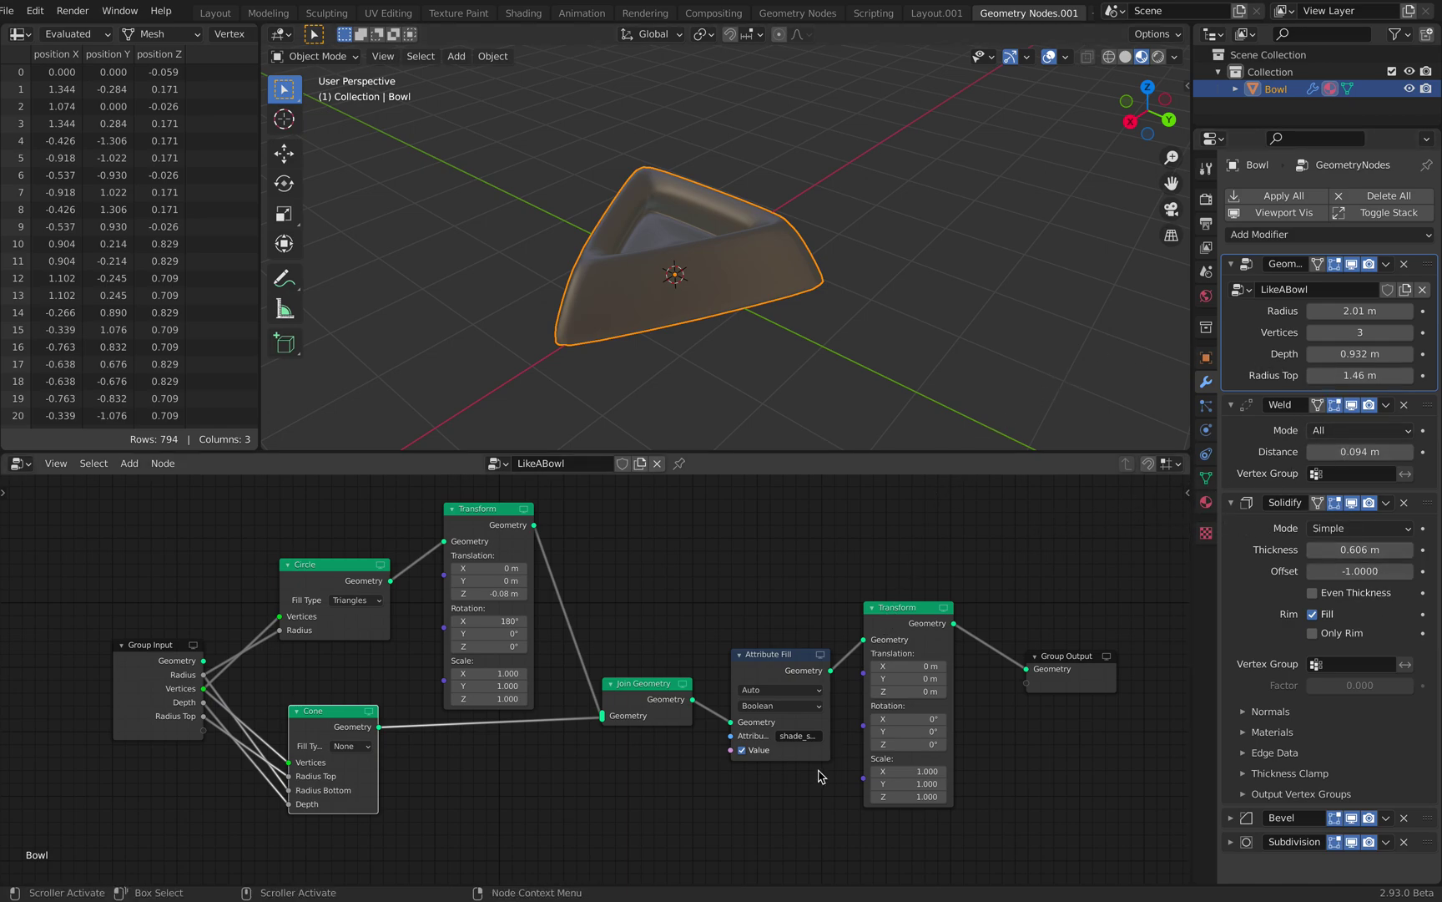
# Step: Try a Bevel amount of 0 m on the bowl, undo it, and settle on 0.048 m
pyautogui.click(1235, 817)
pyautogui.scroll(-5, 1335, 802)
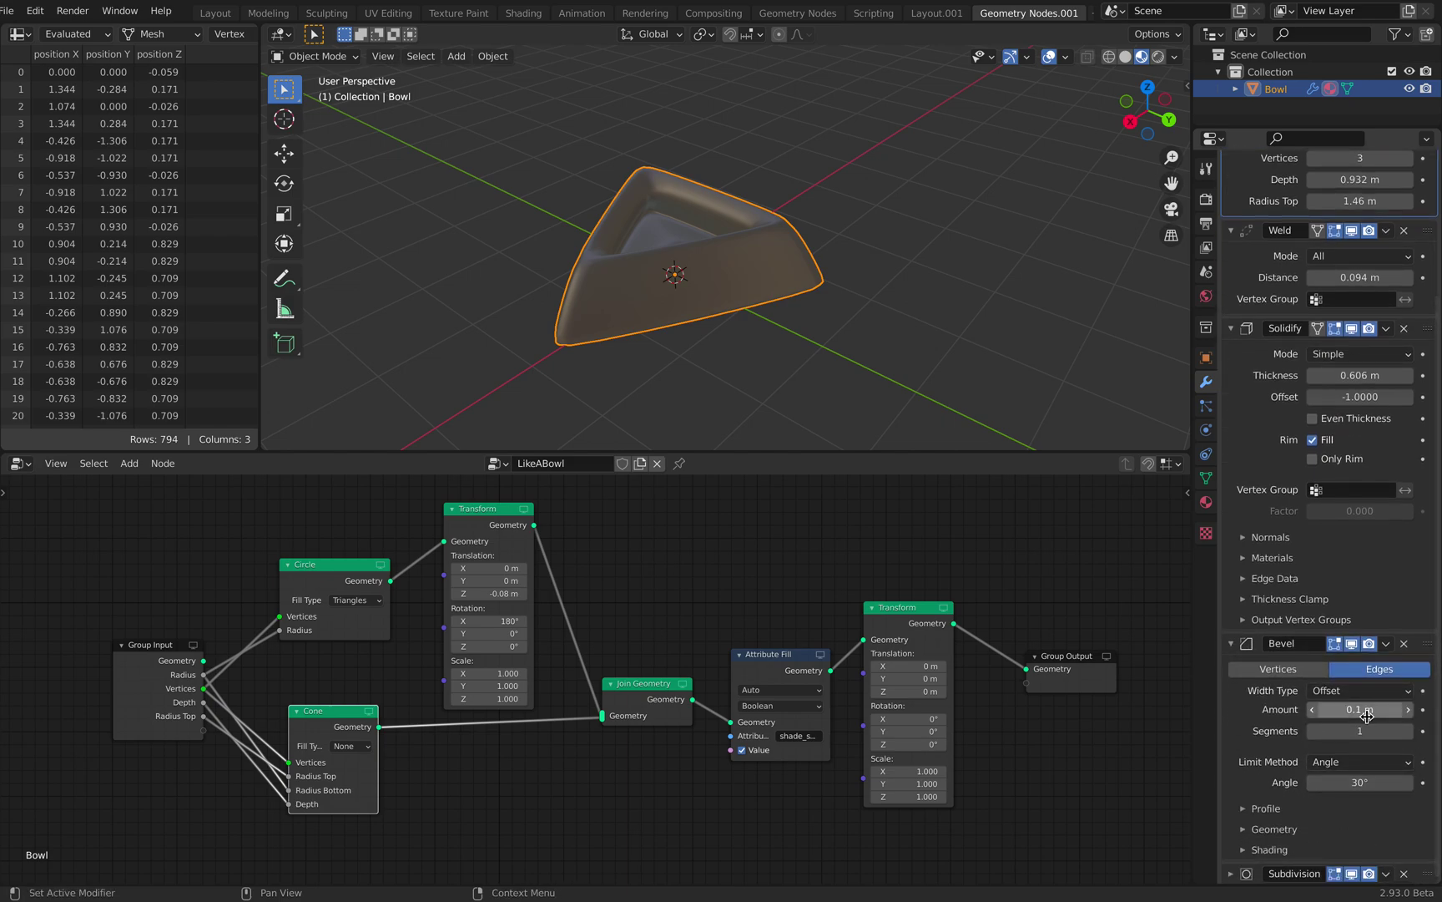
pyautogui.moveTo(1358, 711); pyautogui.dragTo(1312, 711)
pyautogui.moveTo(882, 302); pyautogui.dragTo(879, 376, button='middle')
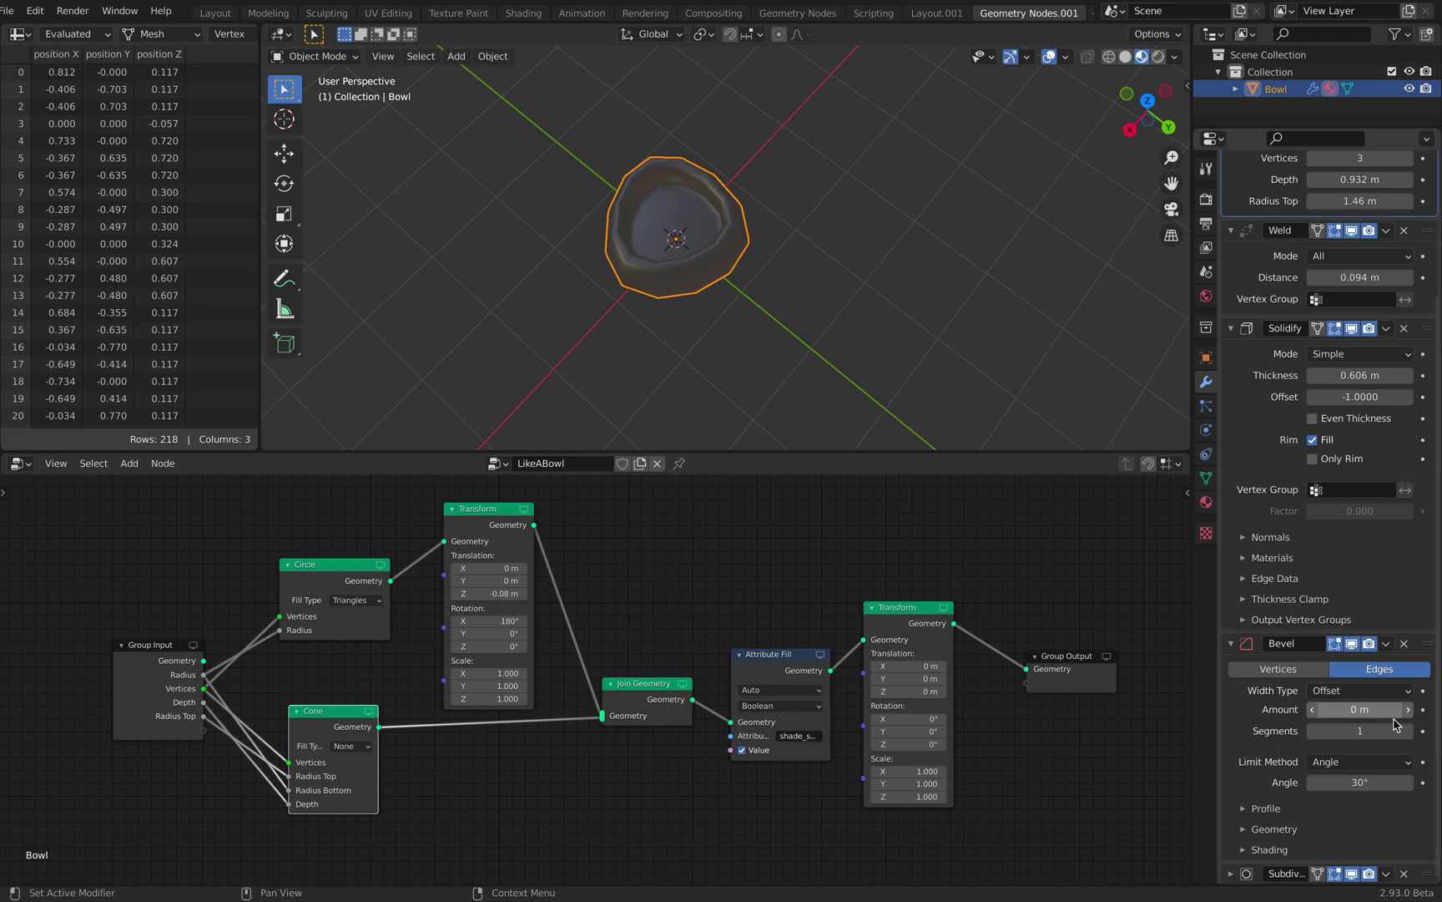
pyautogui.hotkey('ctrl', 'z')
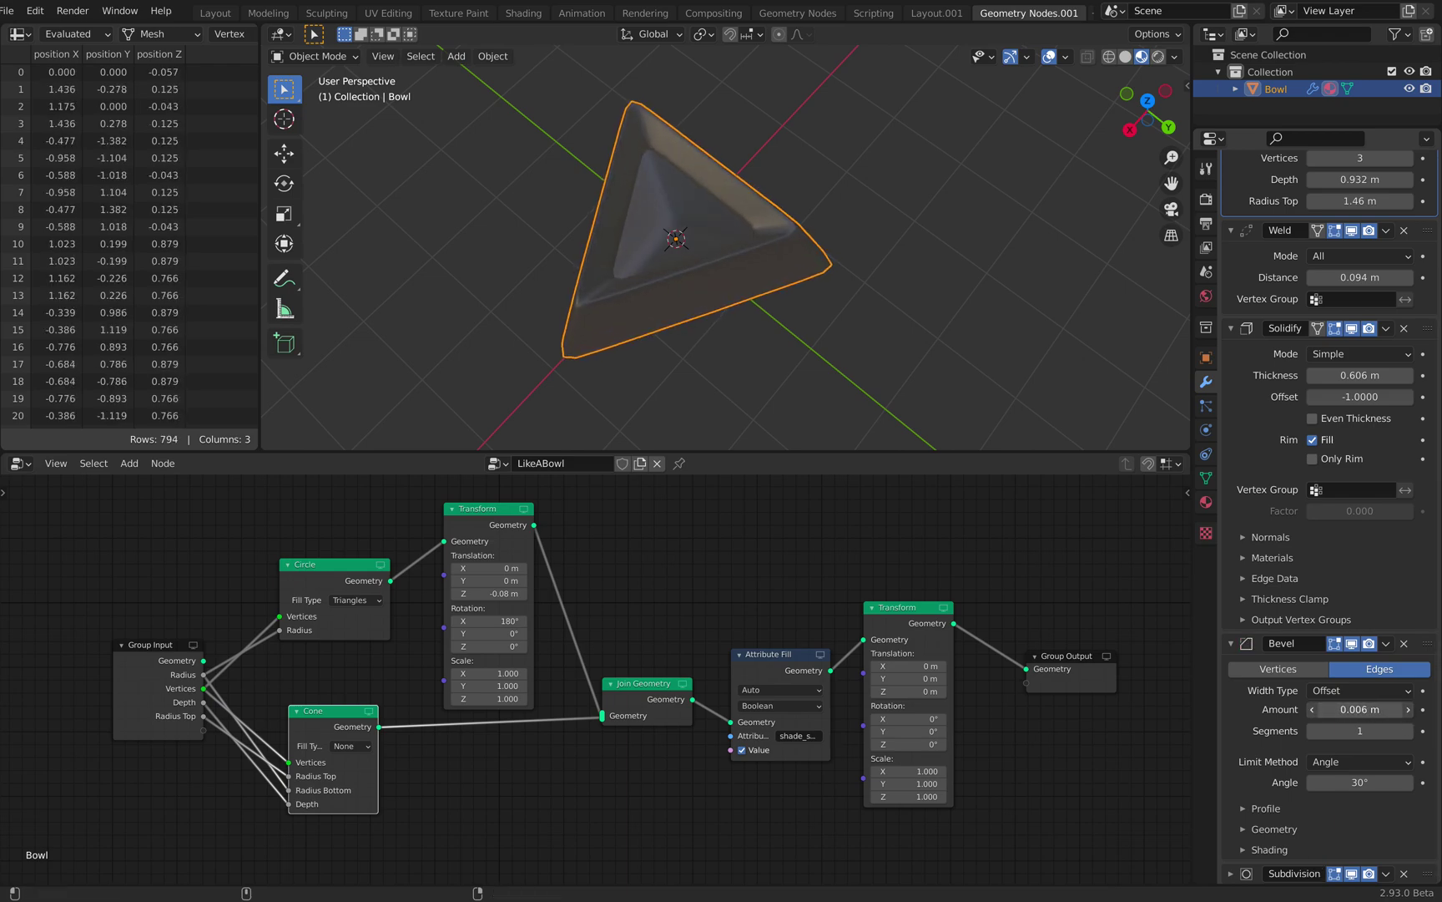
pyautogui.moveTo(1359, 709); pyautogui.dragTo(1386, 709)
pyautogui.moveTo(827, 378); pyautogui.dragTo(785, 314, button='middle')
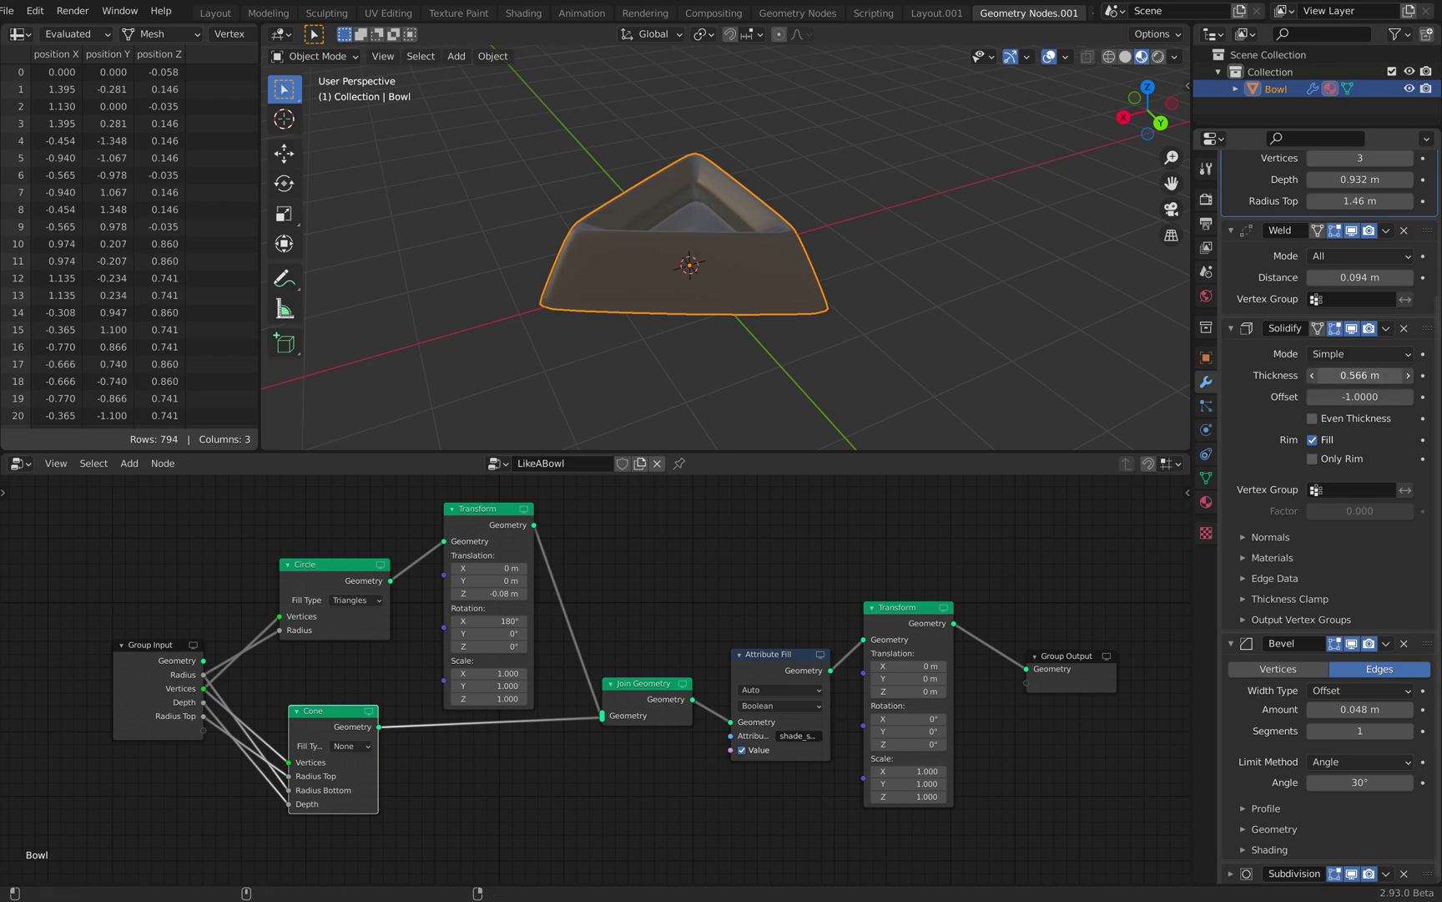
# Step: Set the Solidify thickness to 0.28 m and raise the bowl's Vertices to 12 and on to 16
pyautogui.moveTo(1360, 374); pyautogui.dragTo(1336, 375)
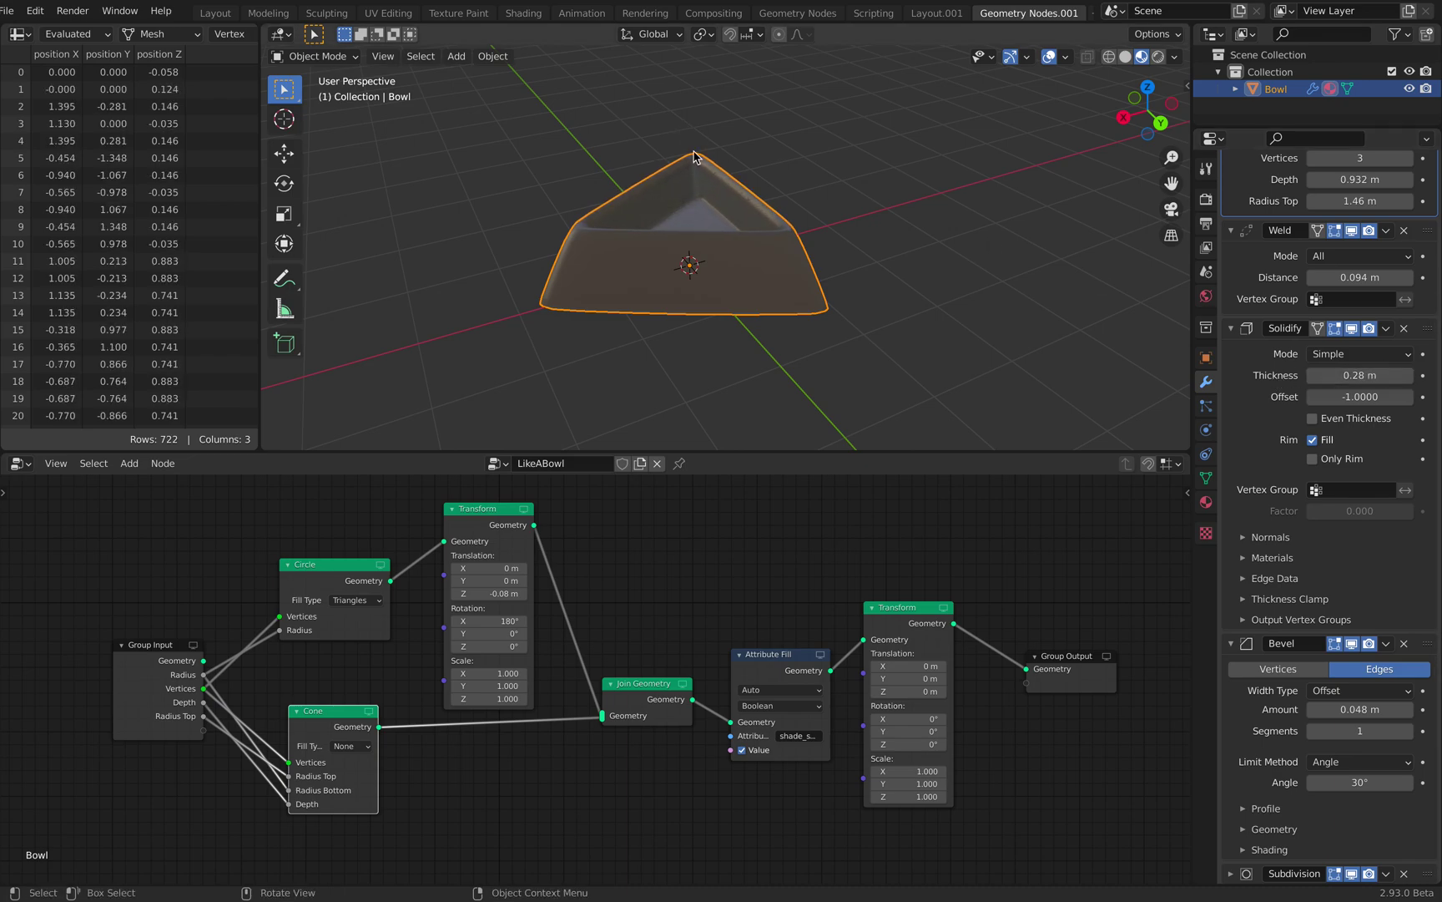
pyautogui.moveTo(735, 217); pyautogui.dragTo(802, 276, button='middle')
pyautogui.scroll(2, 1286, 250)
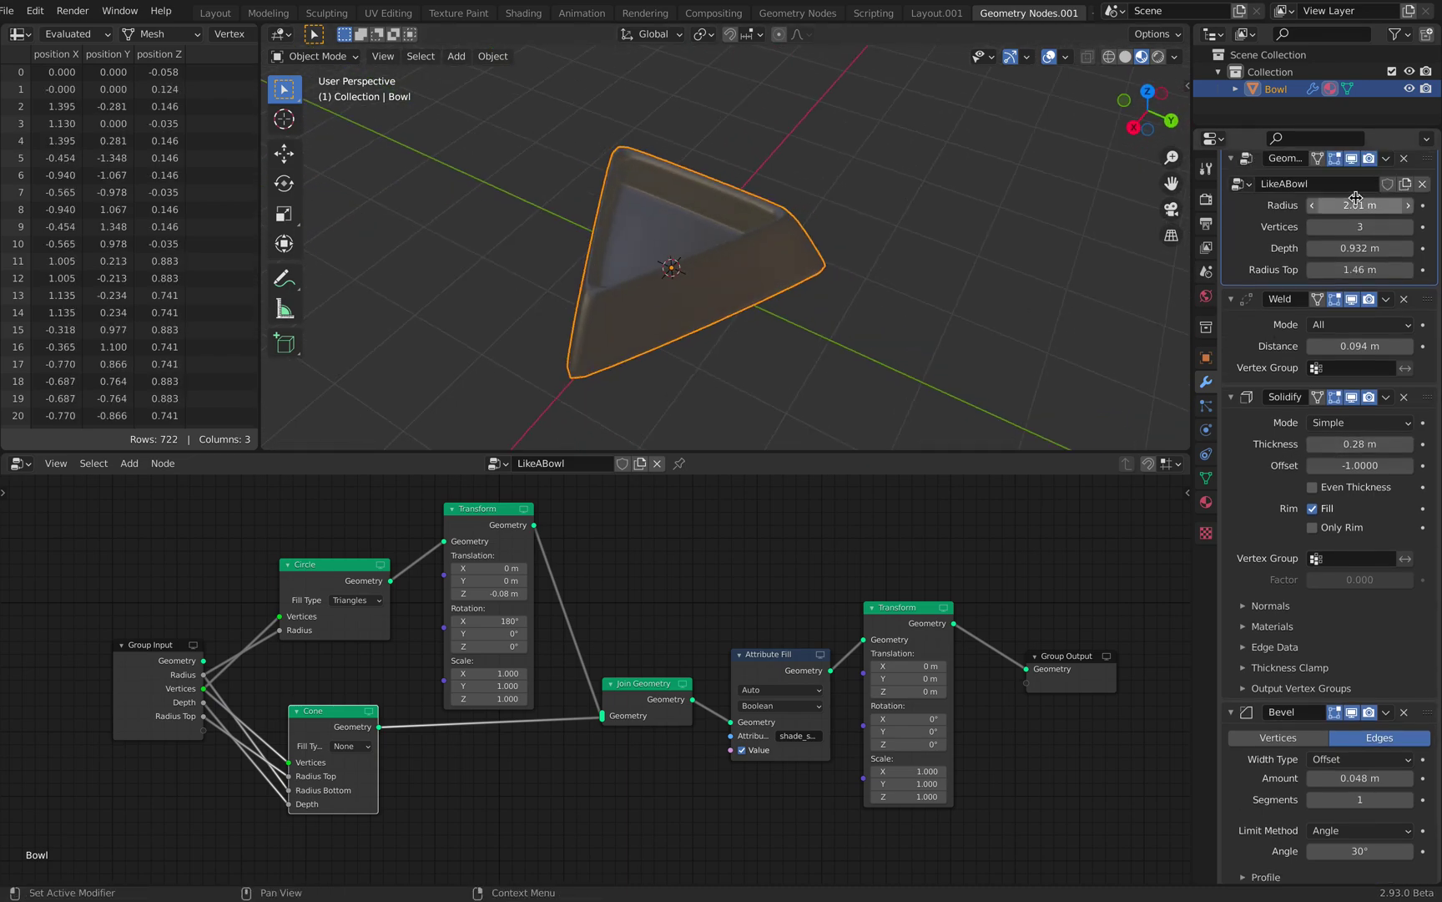
pyautogui.press('Return')
pyautogui.moveTo(906, 220); pyautogui.dragTo(853, 274, button='middle')
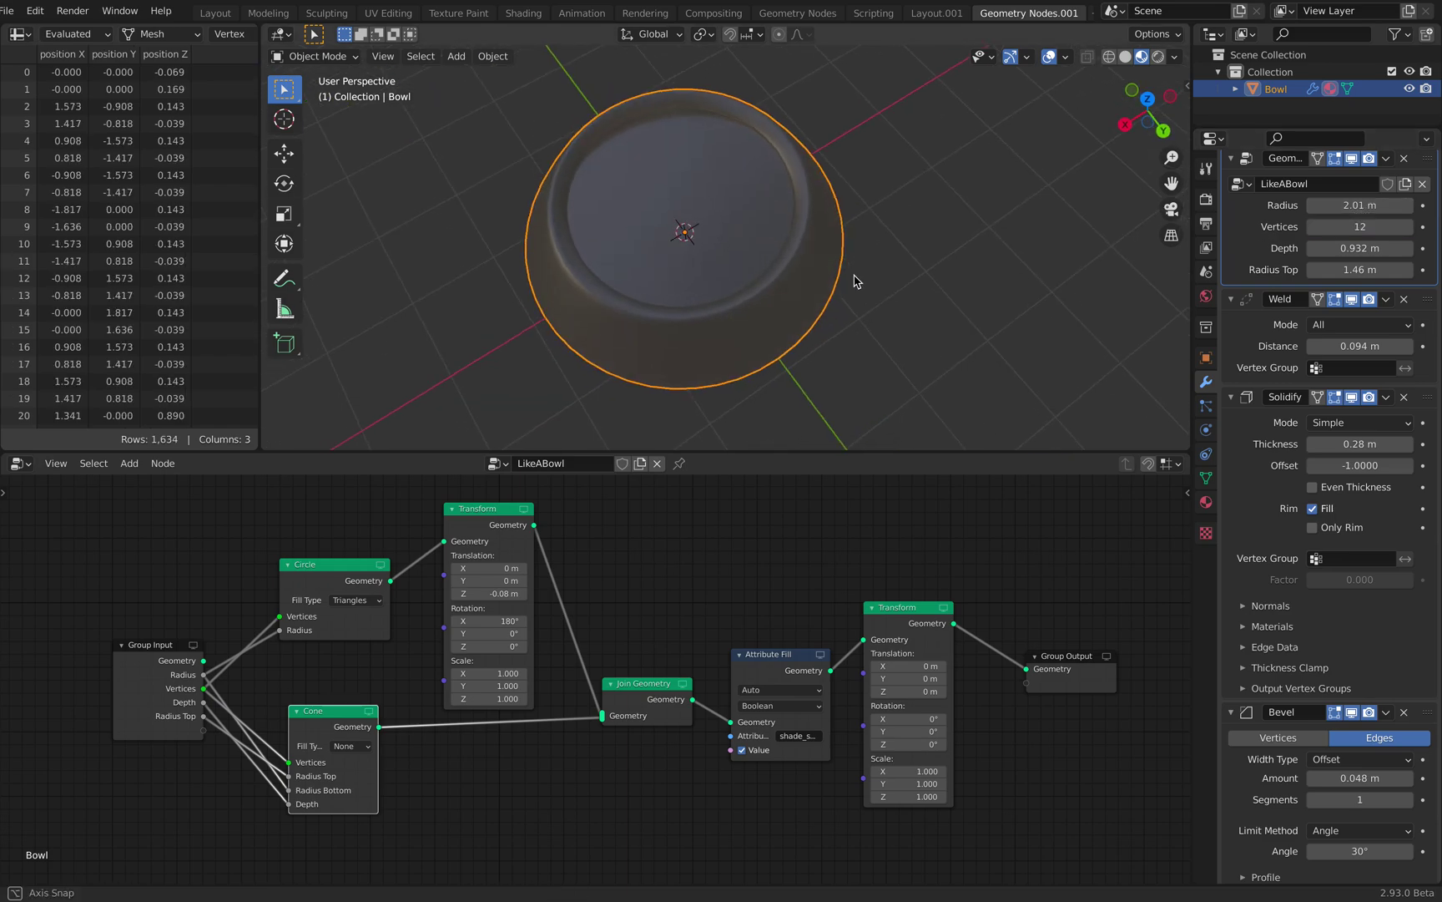
pyautogui.write('16')
pyautogui.press('Return')
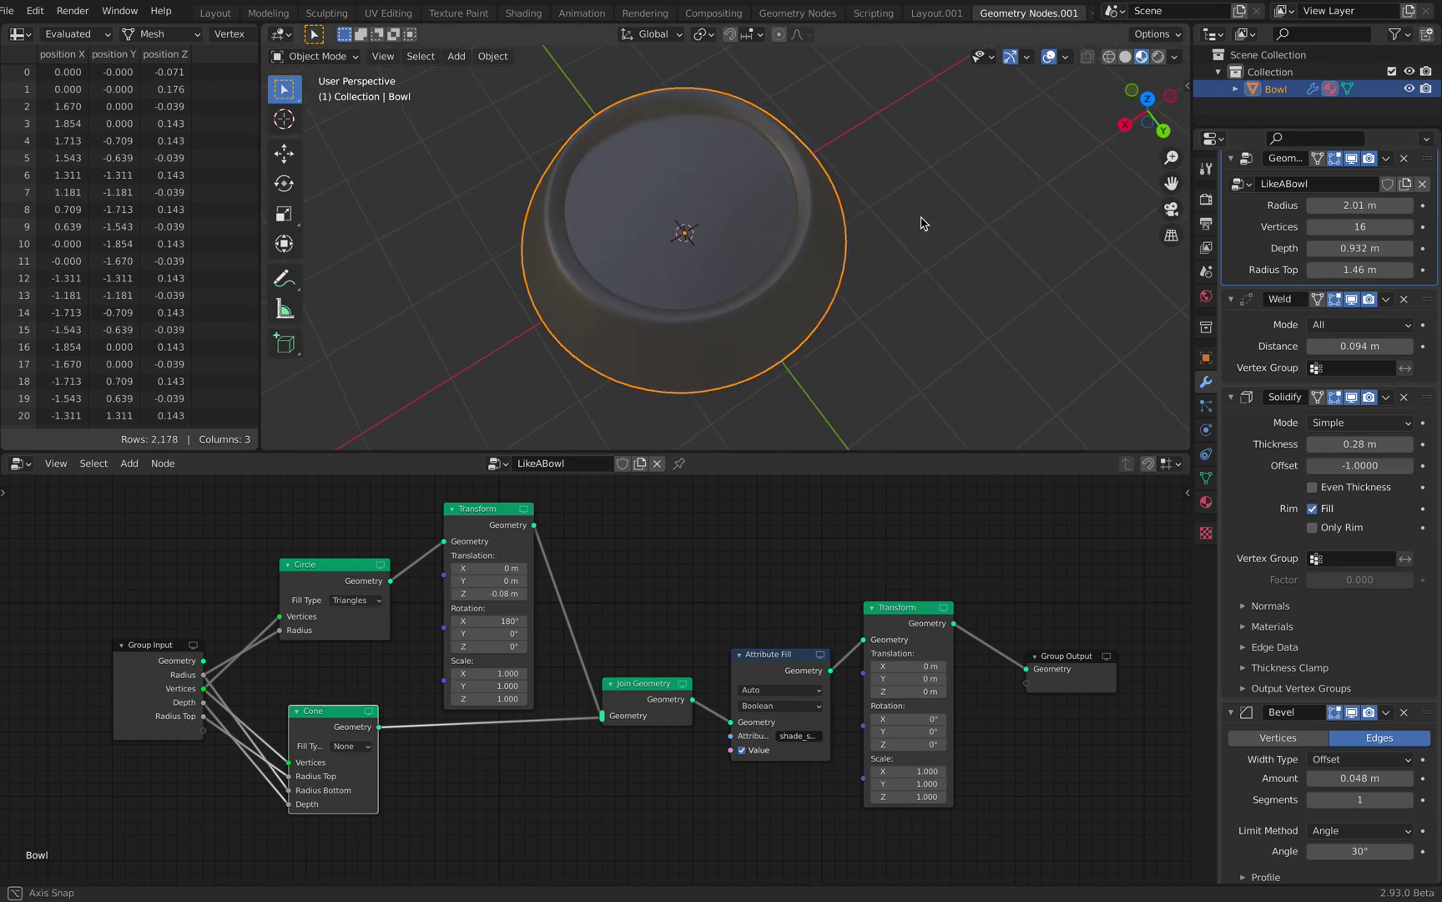
# Step: Set the LikeABowl depth to 1.06 m and try 15 and 9 as its Vertices
pyautogui.moveTo(921, 223); pyautogui.dragTo(921, 194, button='middle')
pyautogui.moveTo(1354, 248); pyautogui.dragTo(1370, 248)
pyautogui.click(1353, 226)
pyautogui.write('15')
pyautogui.press('Return')
pyautogui.moveTo(948, 224); pyautogui.dragTo(1014, 265, button='middle')
pyautogui.moveTo(1352, 232); pyautogui.dragTo(1302, 232)
pyautogui.moveTo(602, 199); pyautogui.dragTo(579, 249, button='middle')
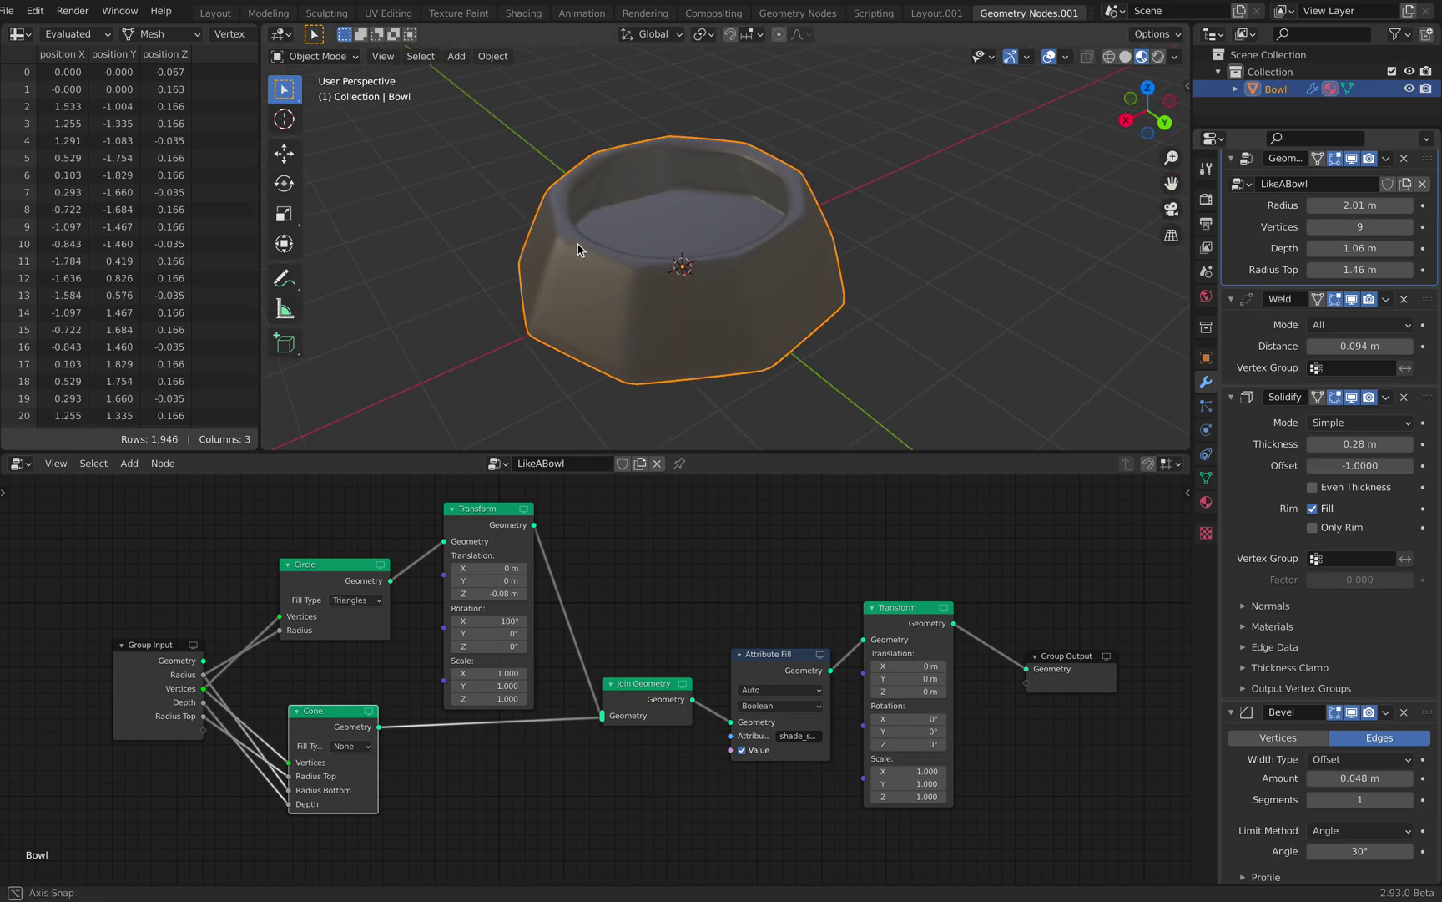
# Step: Set the bowl's Vertices to 16 in the LikeABowl modifier to make it round
pyautogui.click(1369, 231)
pyautogui.write('16')
pyautogui.press('Return')
pyautogui.moveTo(947, 232); pyautogui.dragTo(895, 262, button='middle')
# Step: Set the Weld distance to 0.1018 m and the Solidify thickness to 0.224 m
pyautogui.moveTo(1356, 346); pyautogui.dragTo(1367, 346)
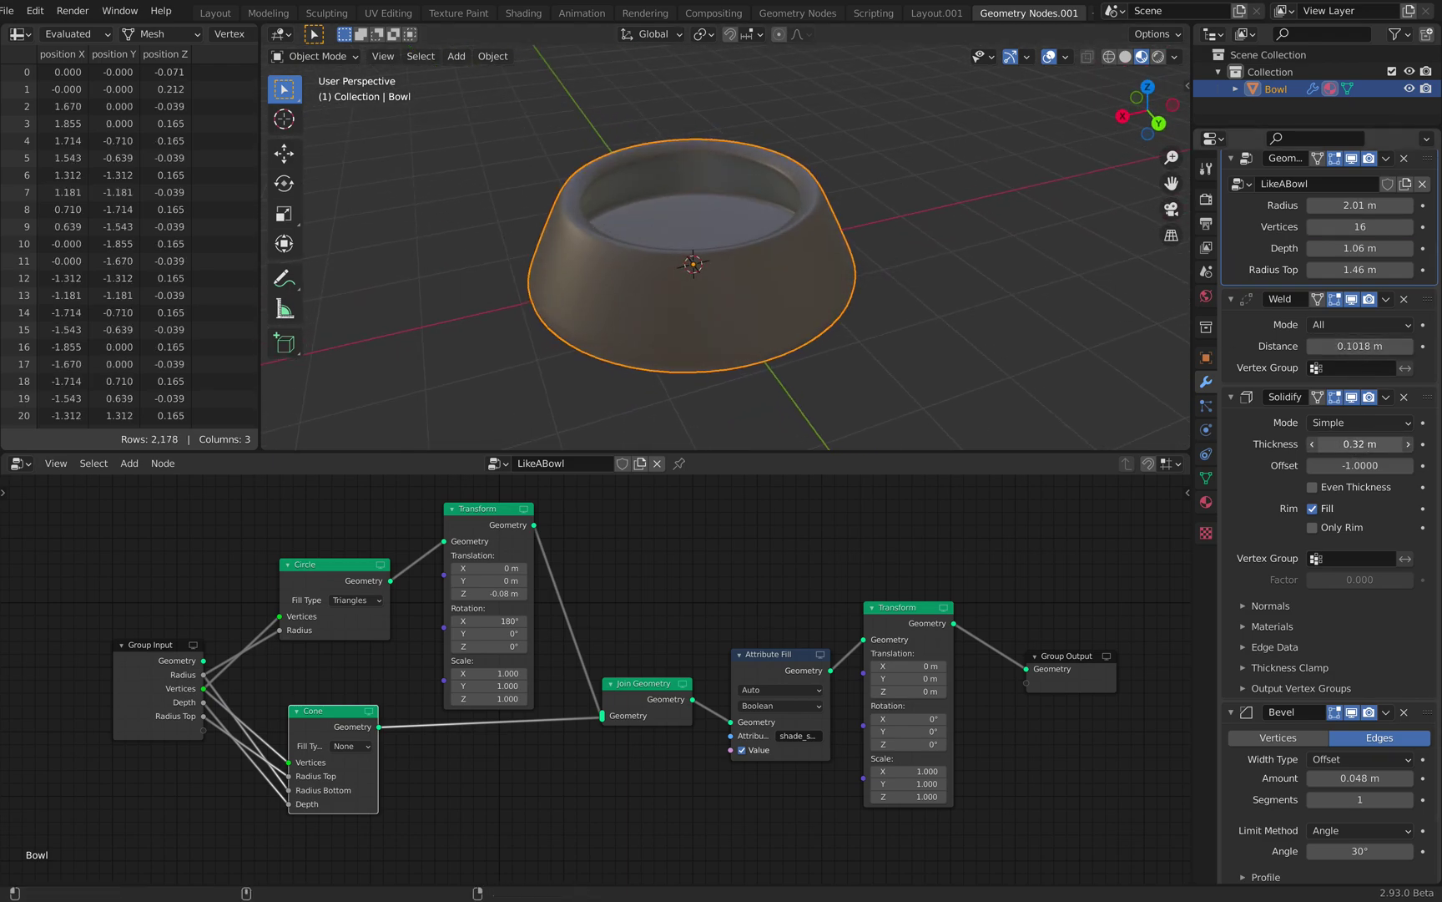
pyautogui.moveTo(1361, 444); pyautogui.dragTo(1346, 443)
pyautogui.scroll(-2, 1330, 567)
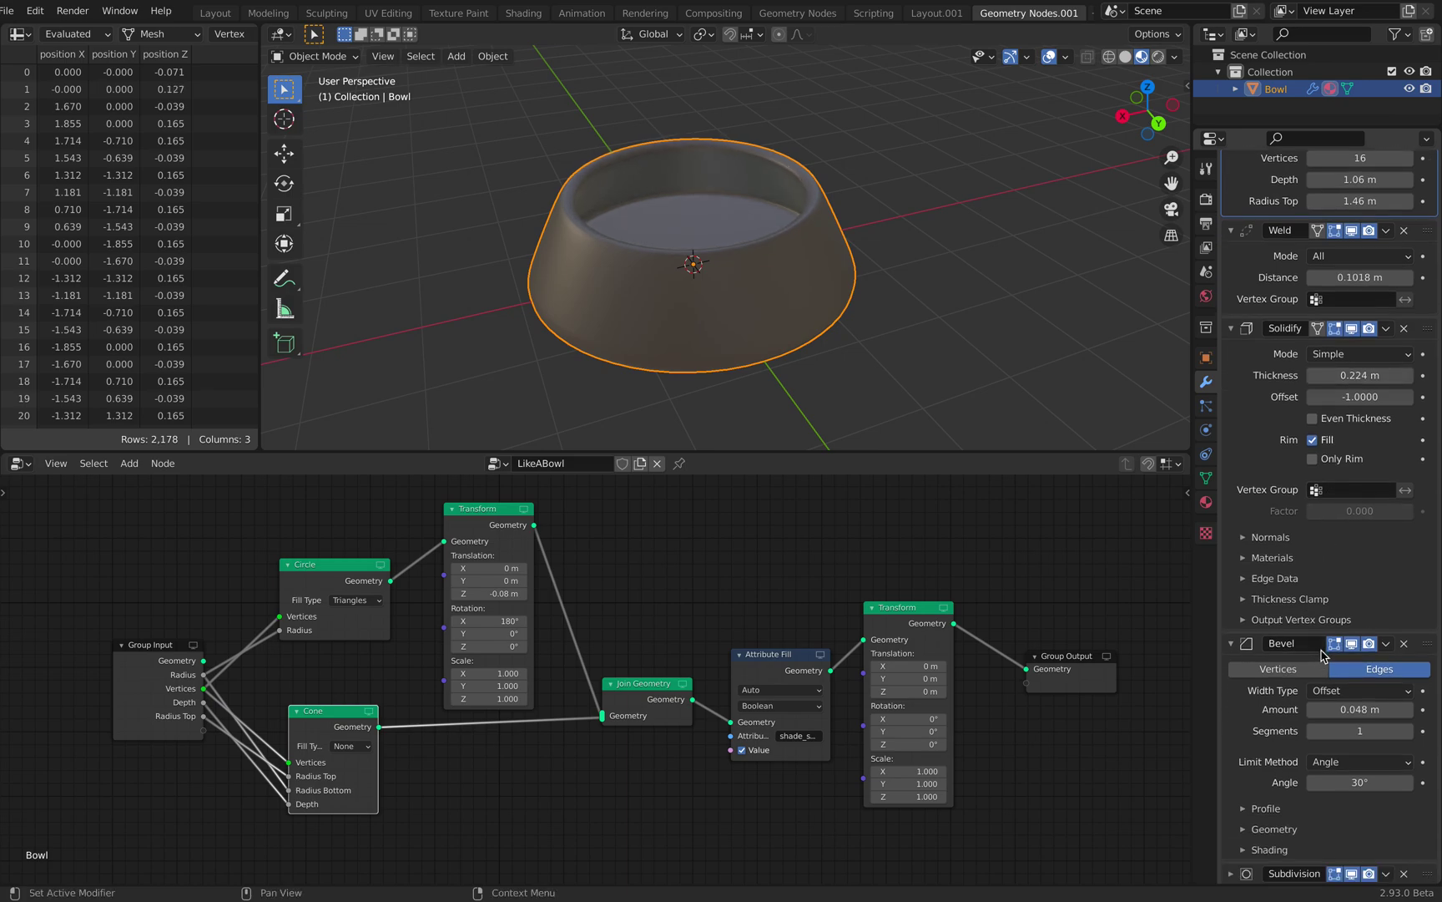
# Step: Try a Transmission of 0.240 in the bowl's material and restore it to 1.000
pyautogui.click(1206, 502)
pyautogui.moveTo(839, 313); pyautogui.dragTo(850, 284, button='middle')
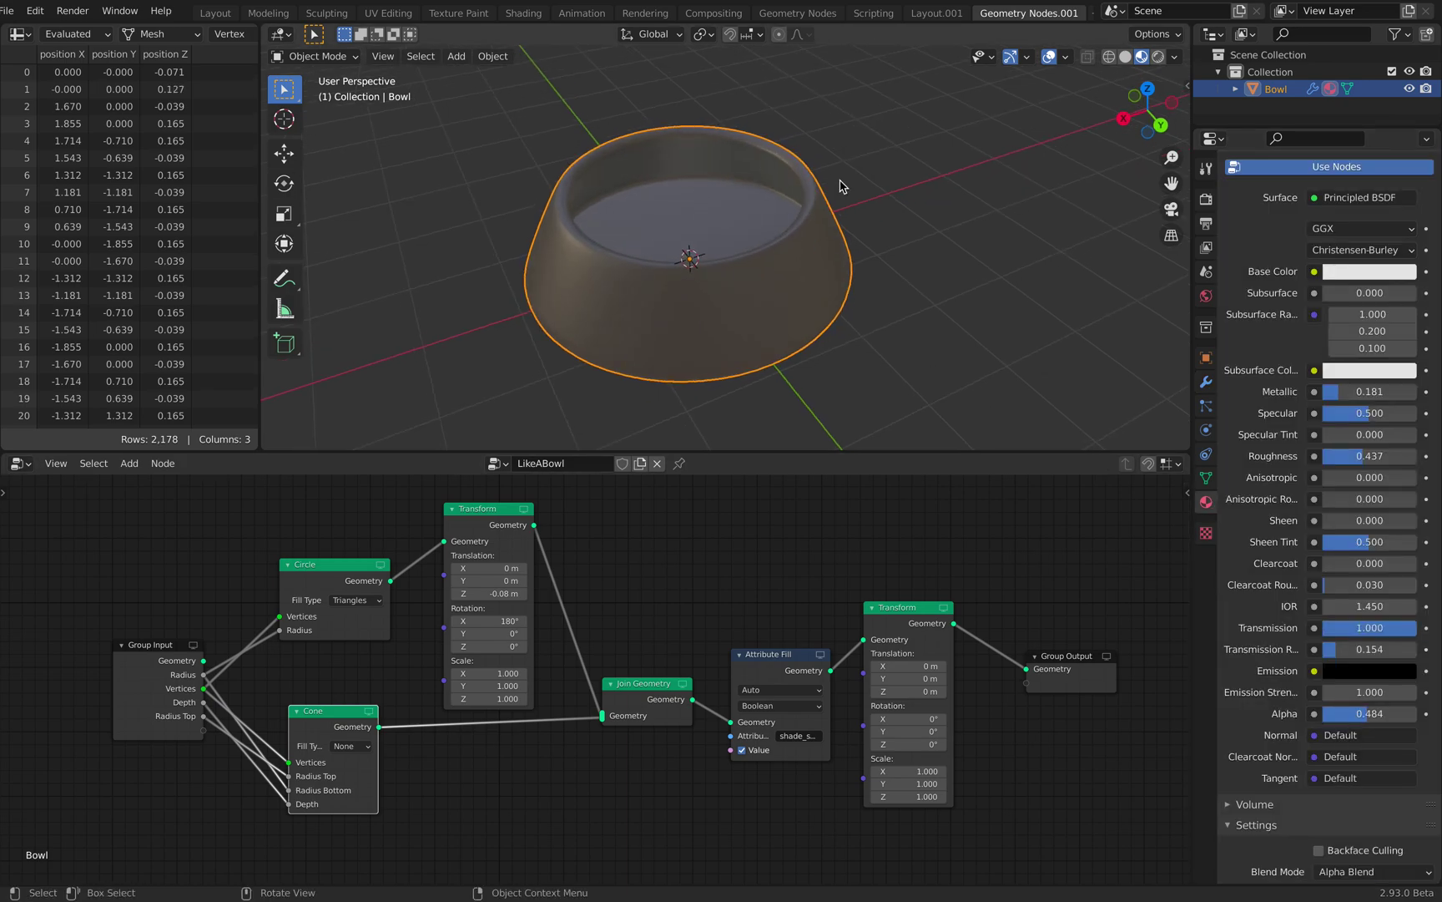
pyautogui.scroll(5, 1300, 225)
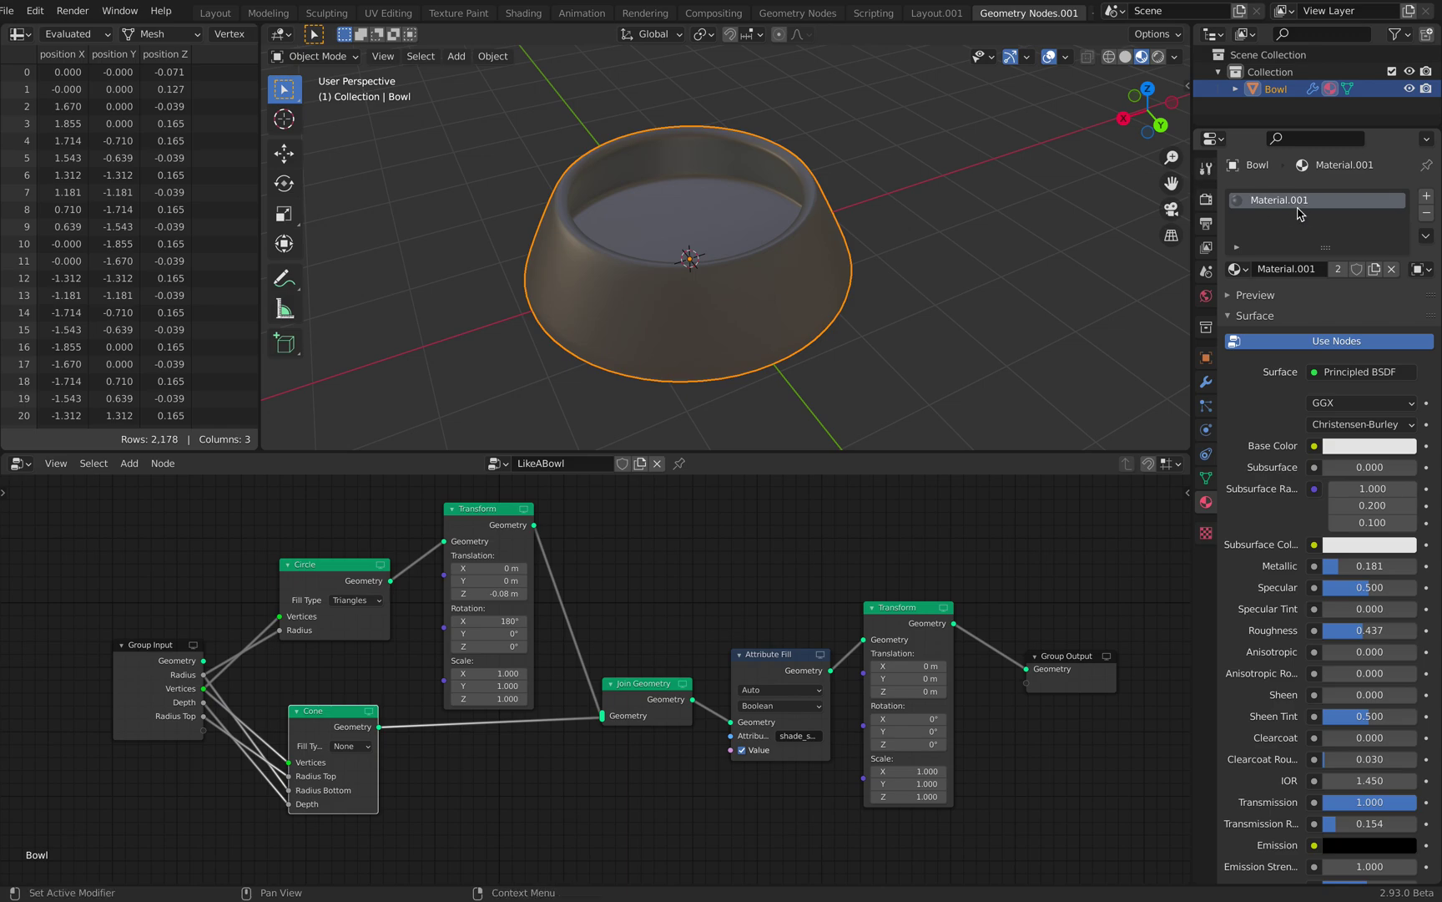
pyautogui.scroll(-3, 1366, 395)
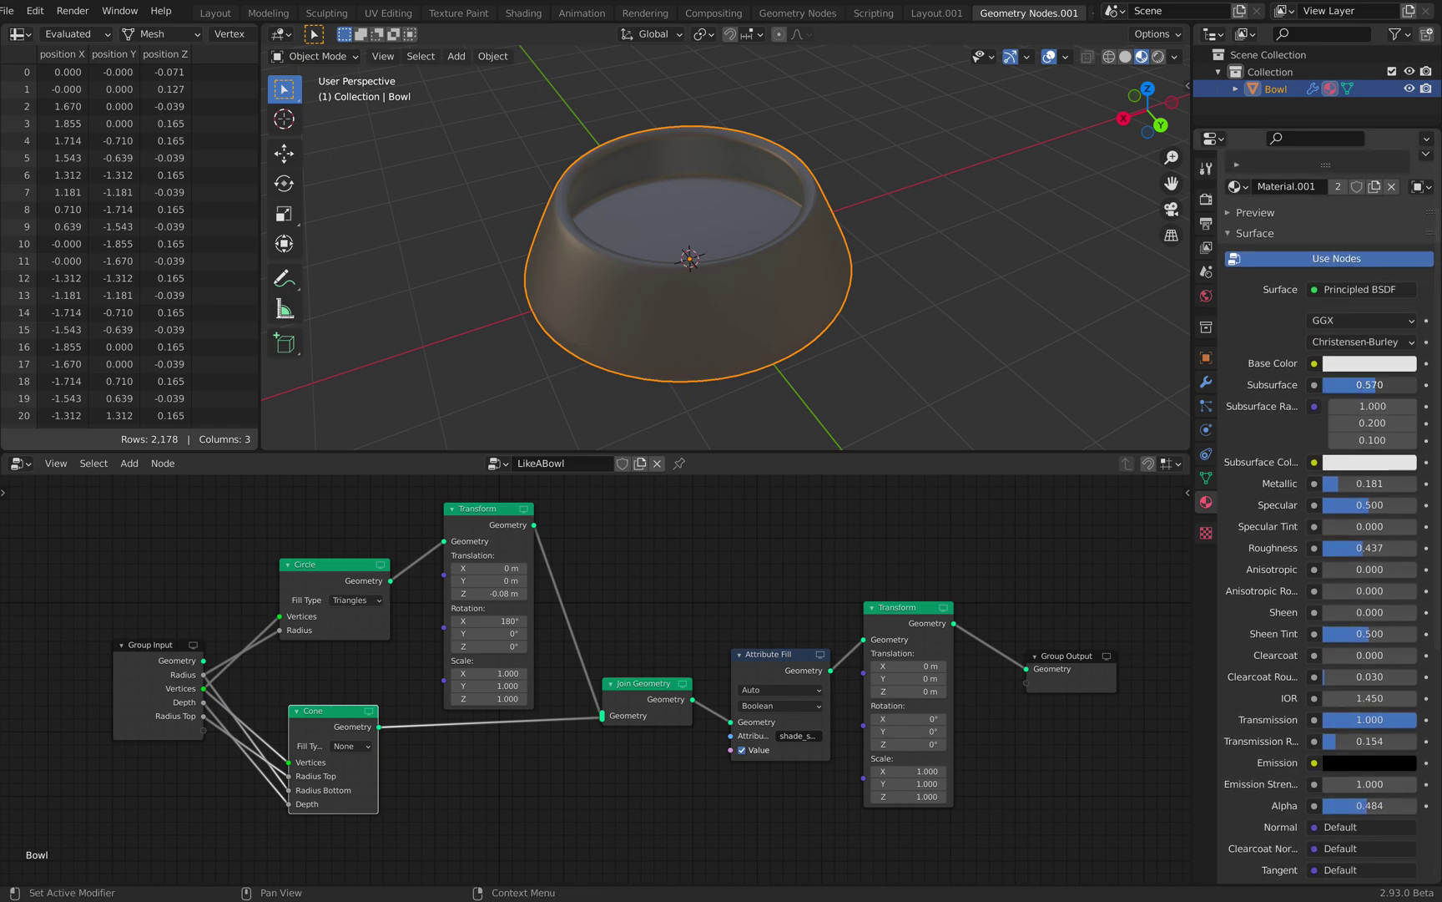
pyautogui.scroll(-2, 1386, 659)
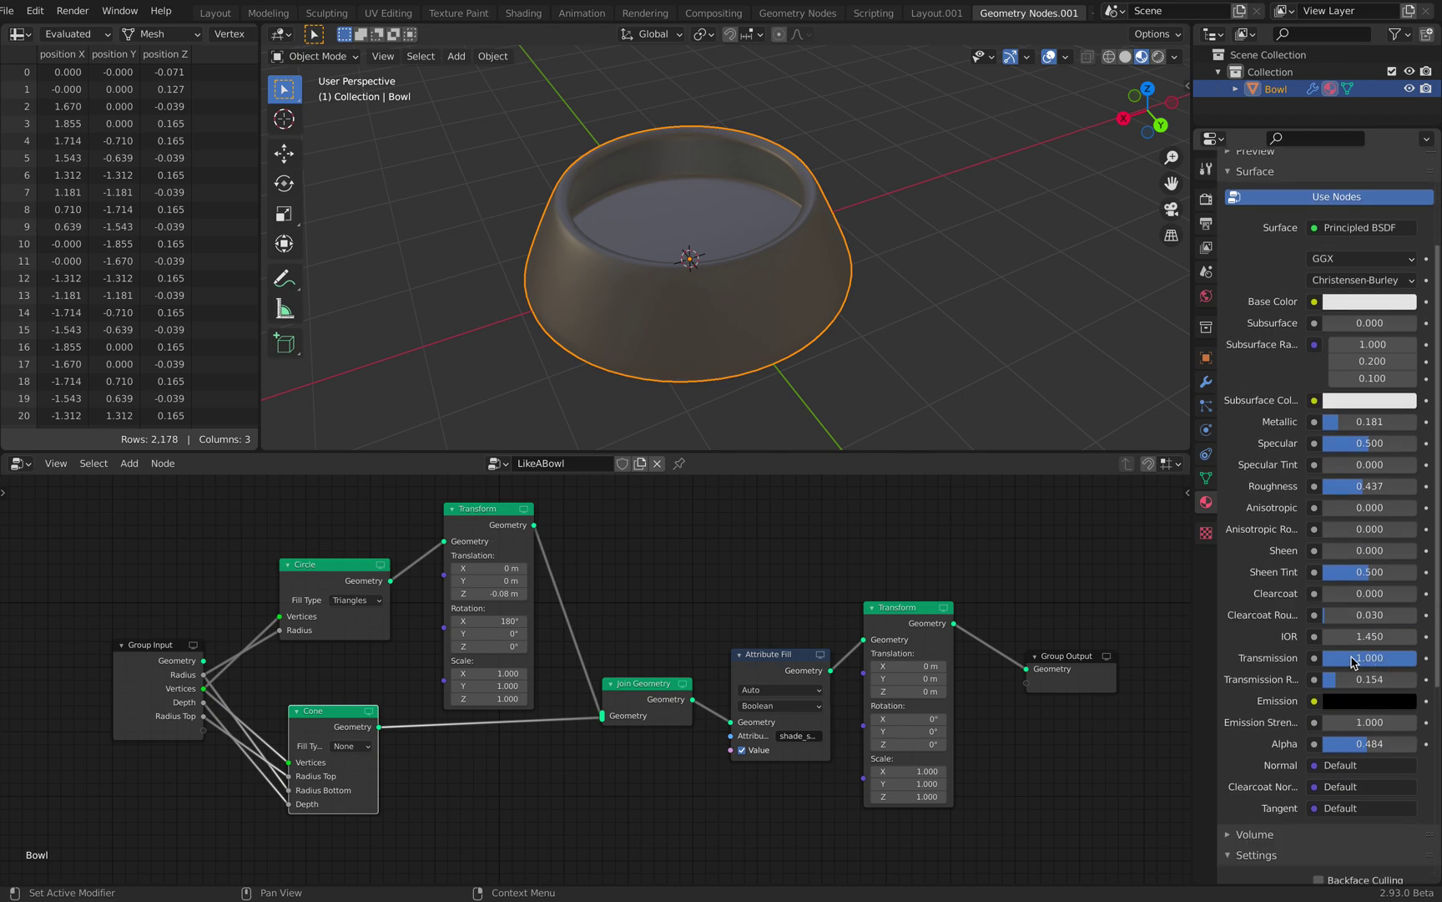
pyautogui.scroll(-3, 1354, 661)
pyautogui.moveTo(1366, 577); pyautogui.dragTo(1302, 571)
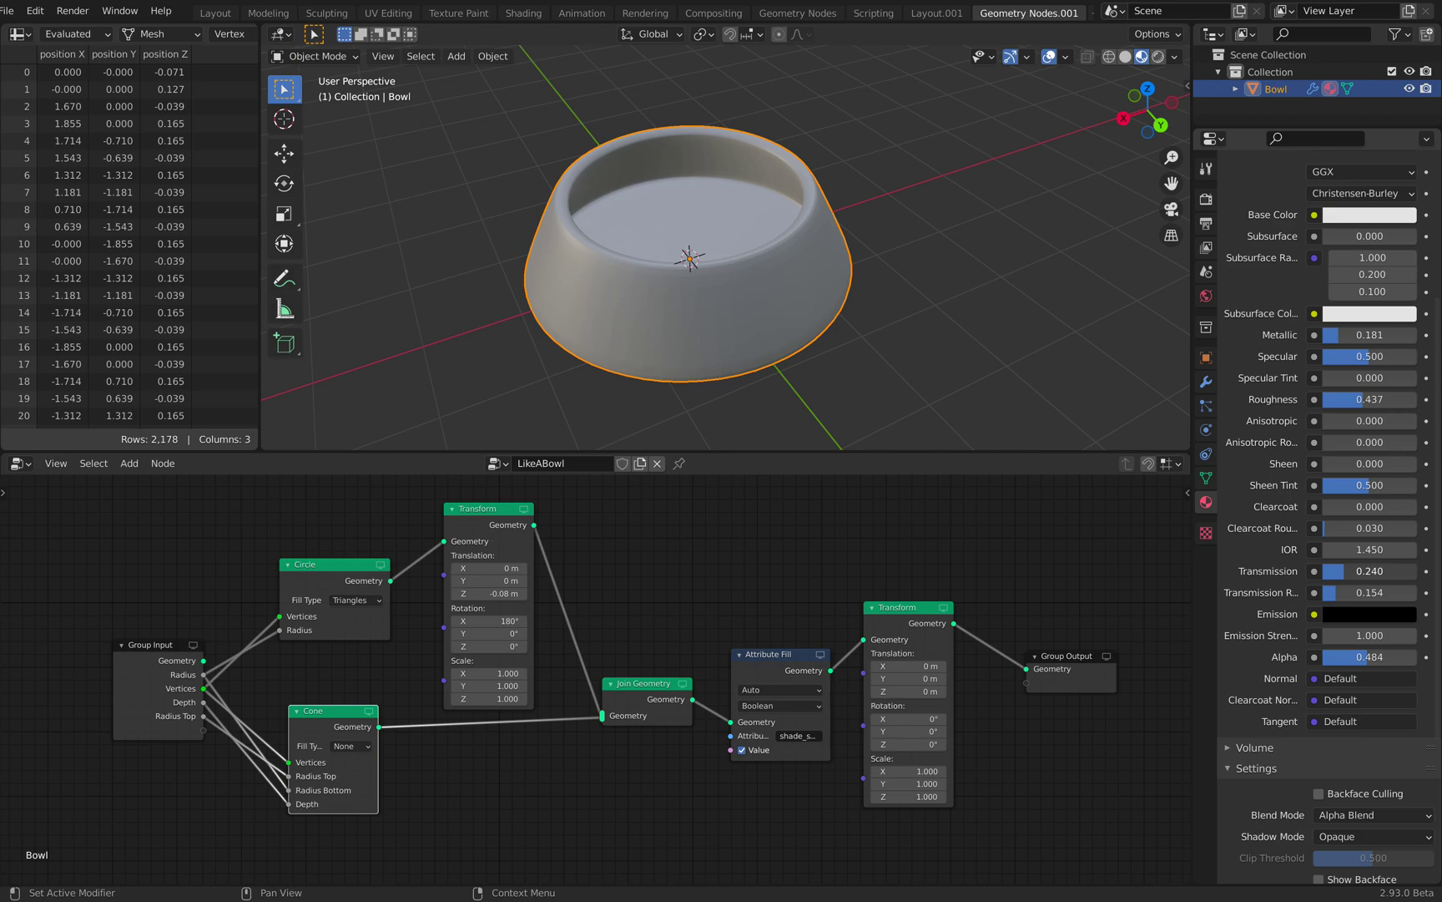
pyautogui.moveTo(1350, 571); pyautogui.dragTo(1417, 571)
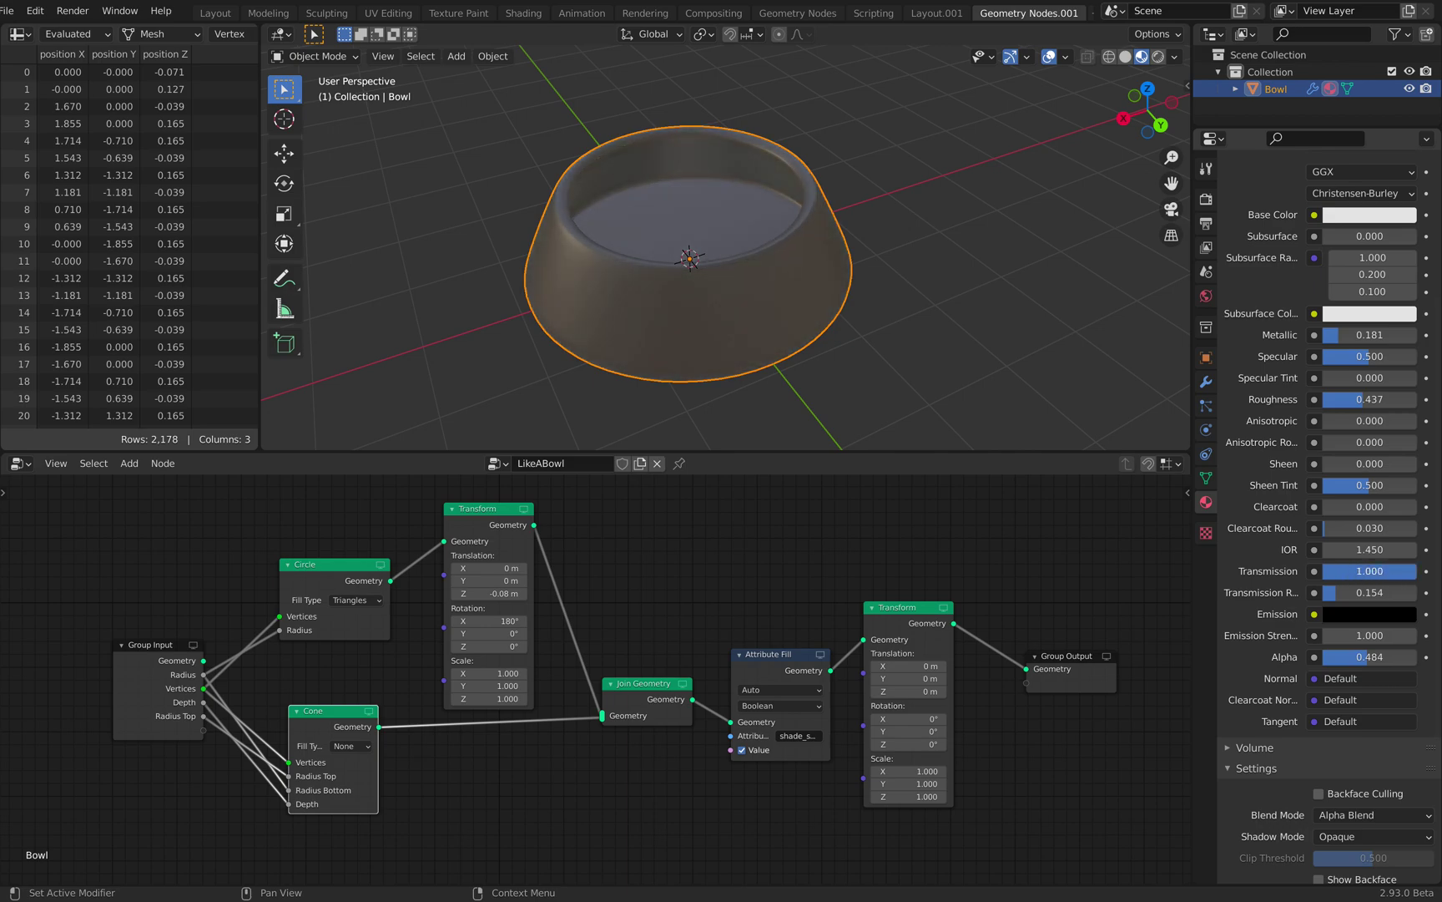
pyautogui.moveTo(750, 364); pyautogui.dragTo(803, 351, button='middle')
# Step: Nudge the Attribute Fill node and set the final Transform node's X scale to 1.640 to stretch the bowl into an oval
pyautogui.scroll(5, 881, 585)
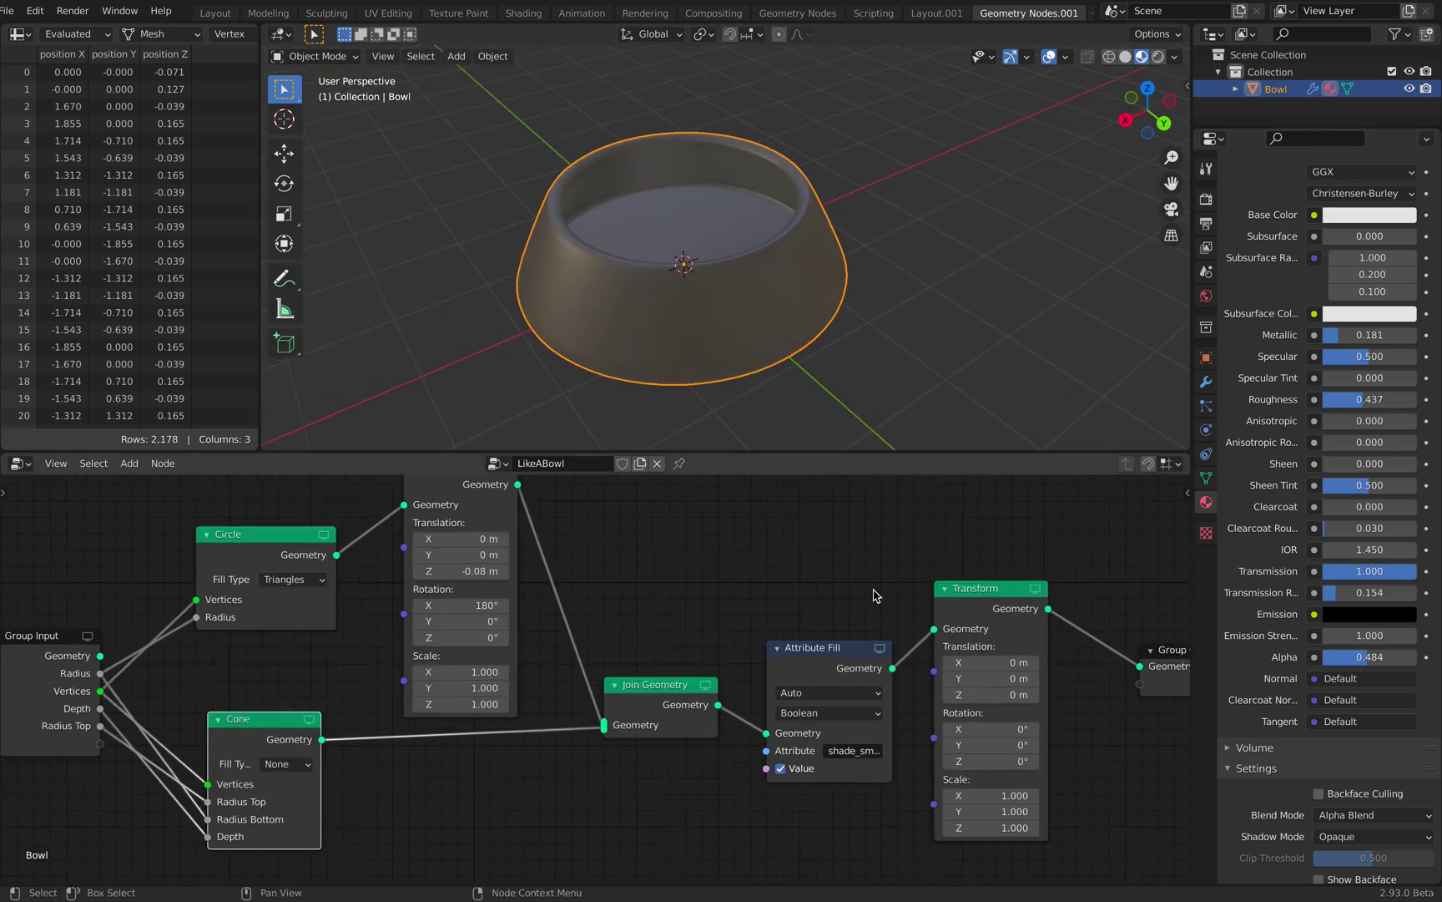
pyautogui.moveTo(827, 681); pyautogui.dragTo(759, 601, button='middle')
pyautogui.moveTo(811, 605); pyautogui.dragTo(838, 637)
pyautogui.scroll(-2, 787, 622)
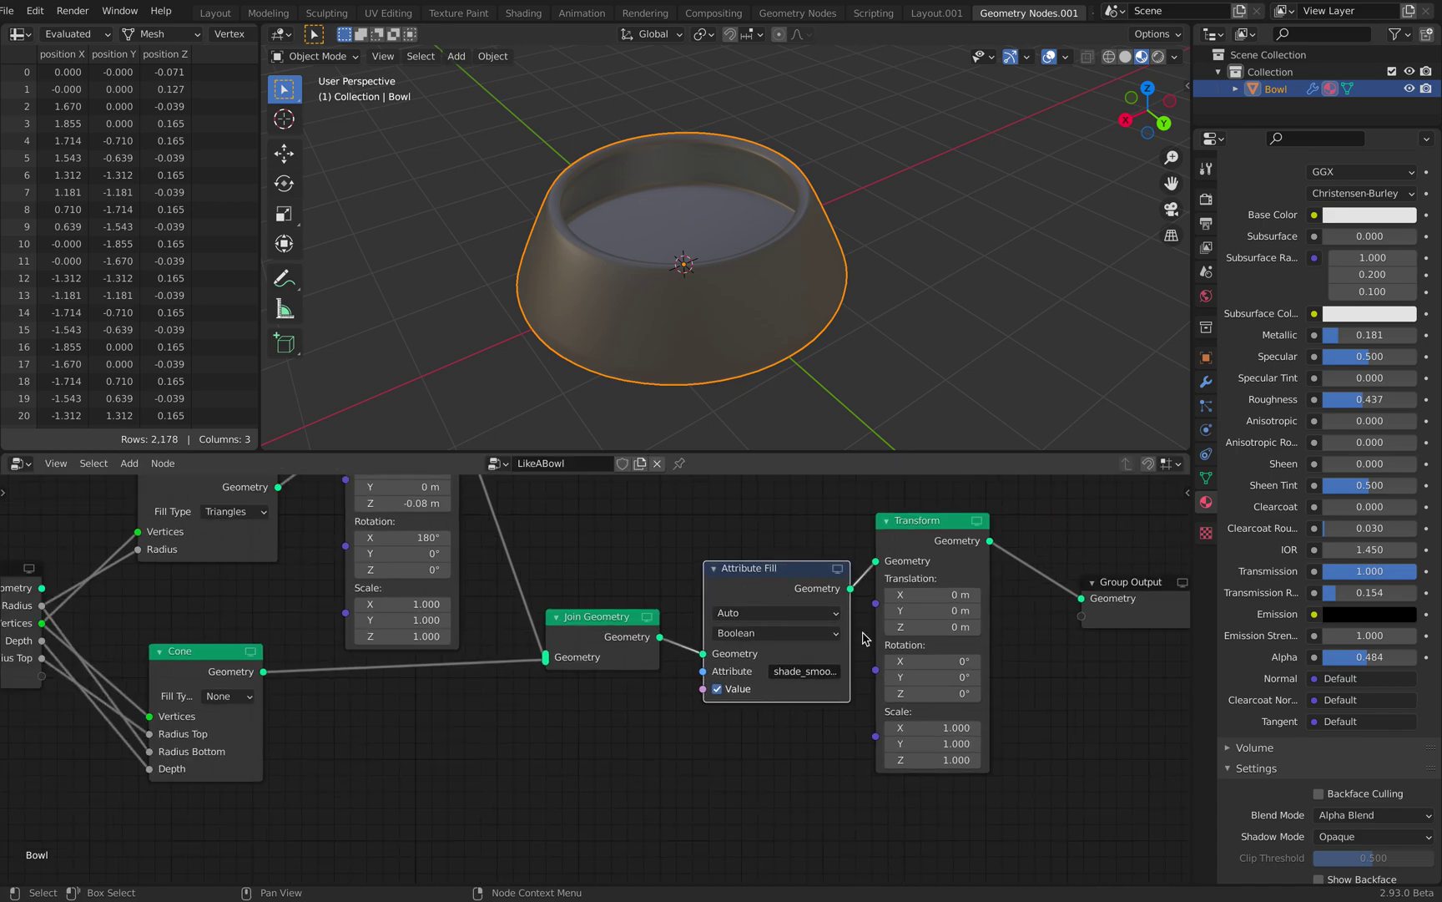
pyautogui.moveTo(772, 593); pyautogui.dragTo(727, 584, button='middle')
pyautogui.moveTo(795, 264); pyautogui.dragTo(793, 342, button='middle')
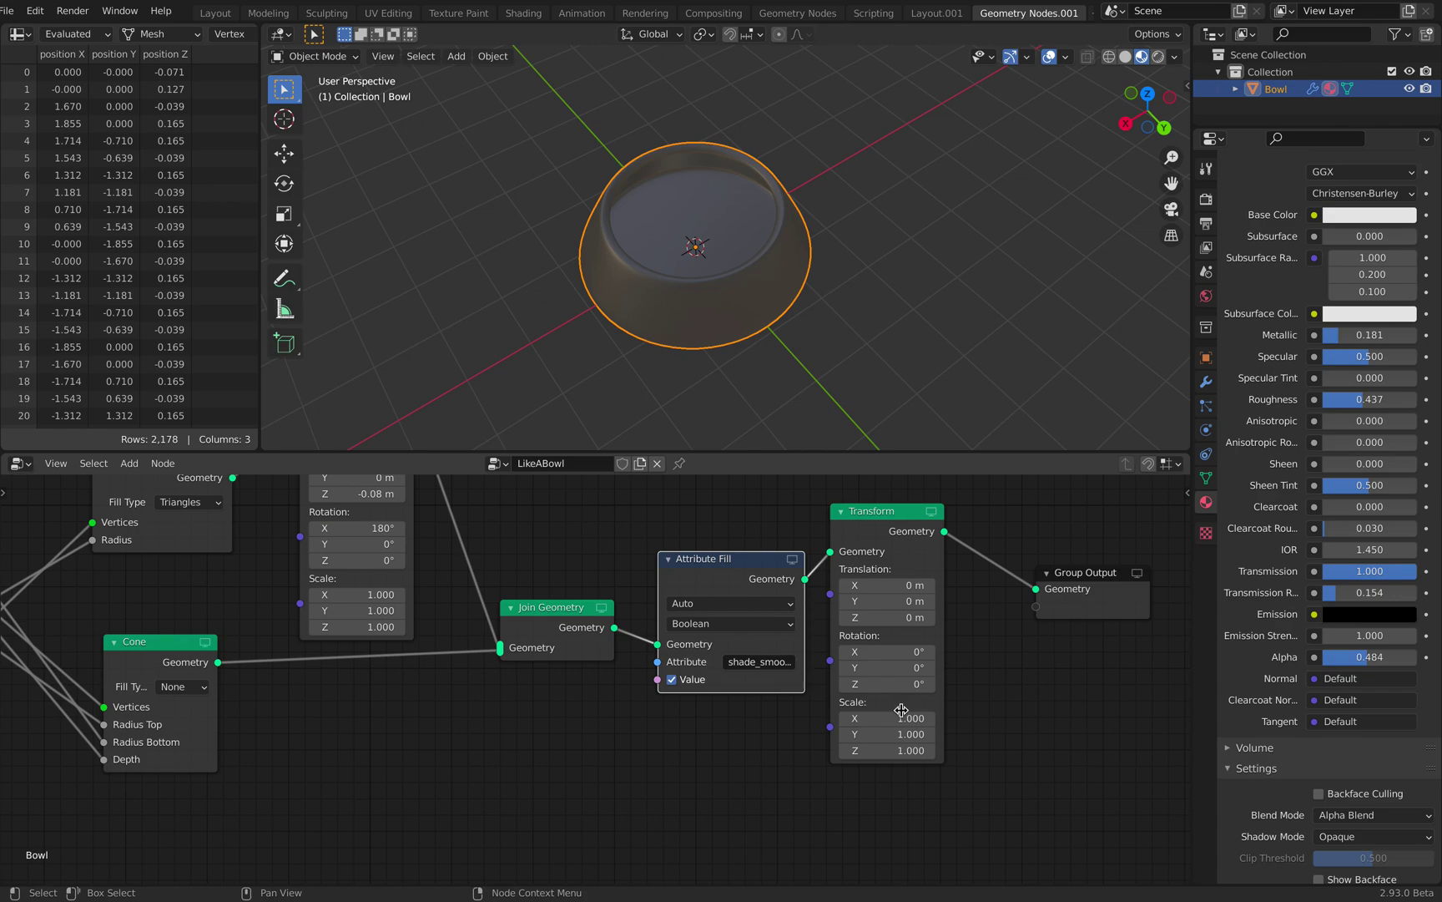
pyautogui.moveTo(901, 709); pyautogui.dragTo(964, 710)
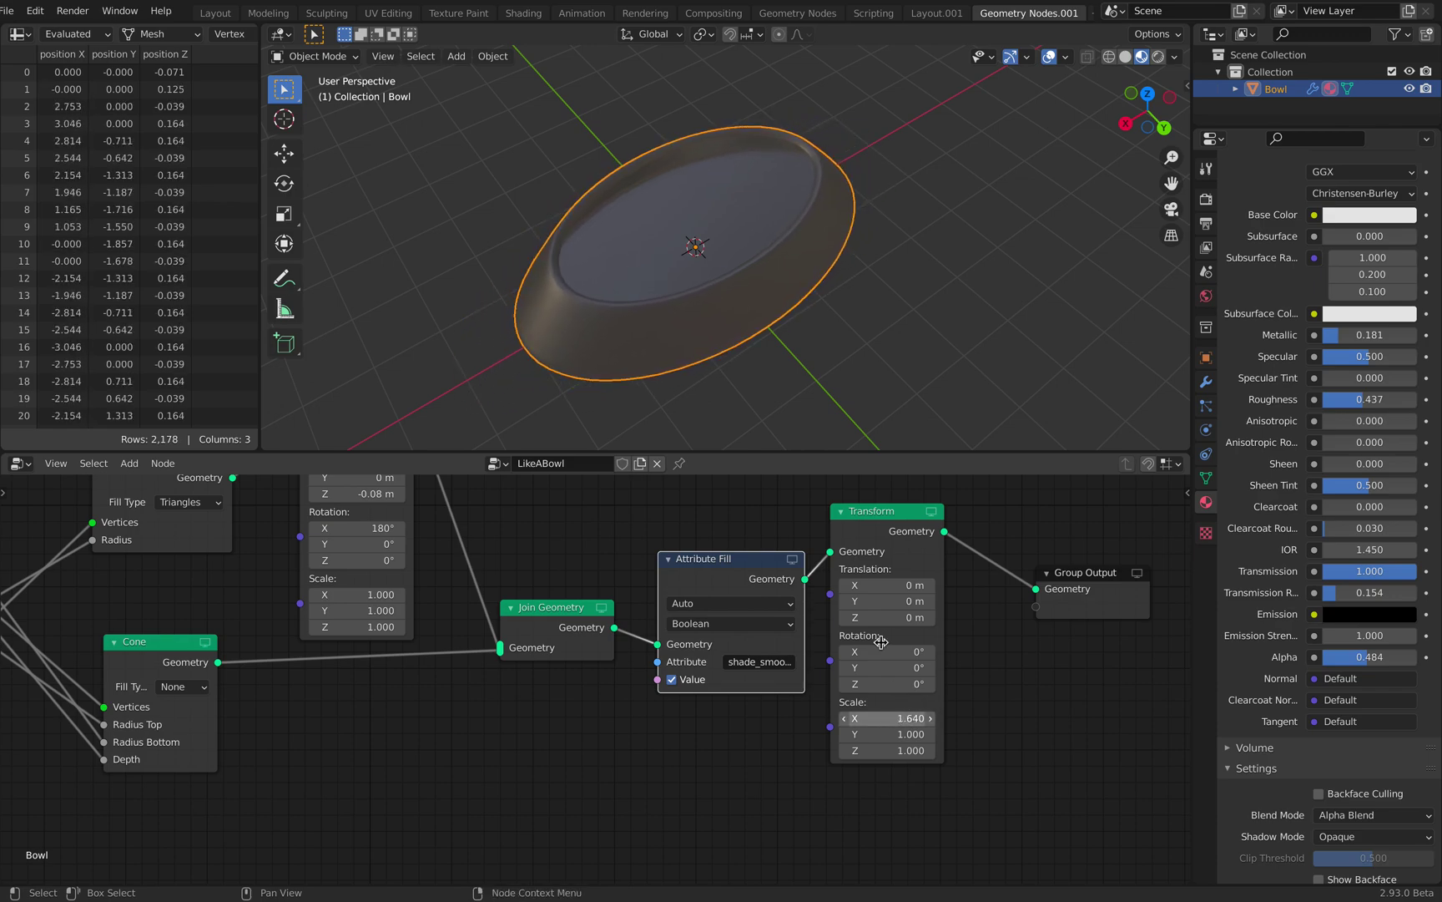
pyautogui.moveTo(714, 300); pyautogui.dragTo(752, 252, button='middle')
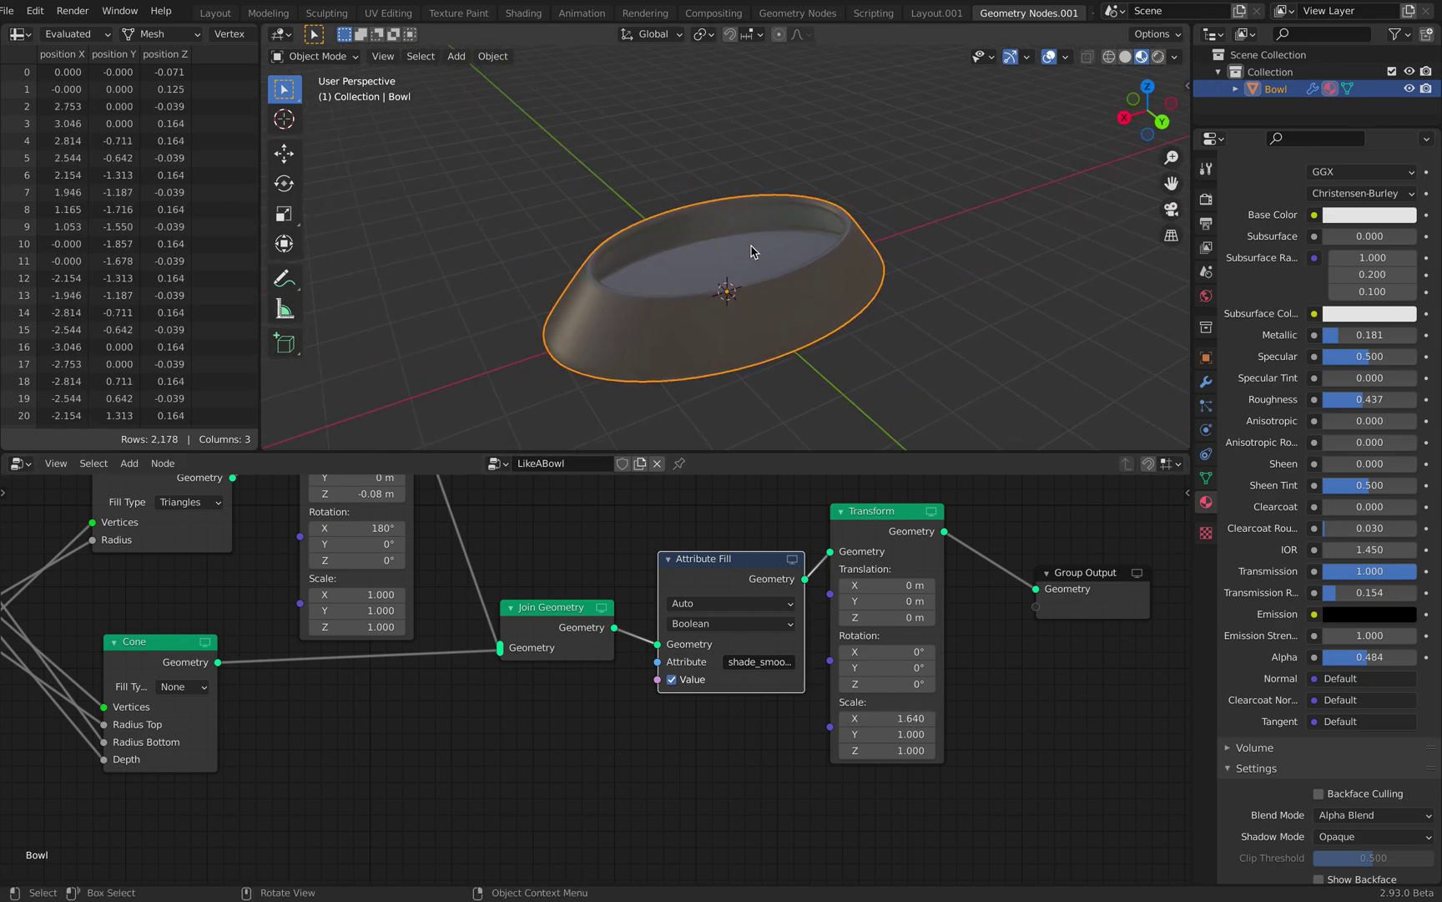
pyautogui.moveTo(1018, 193); pyautogui.dragTo(992, 206, button='middle')
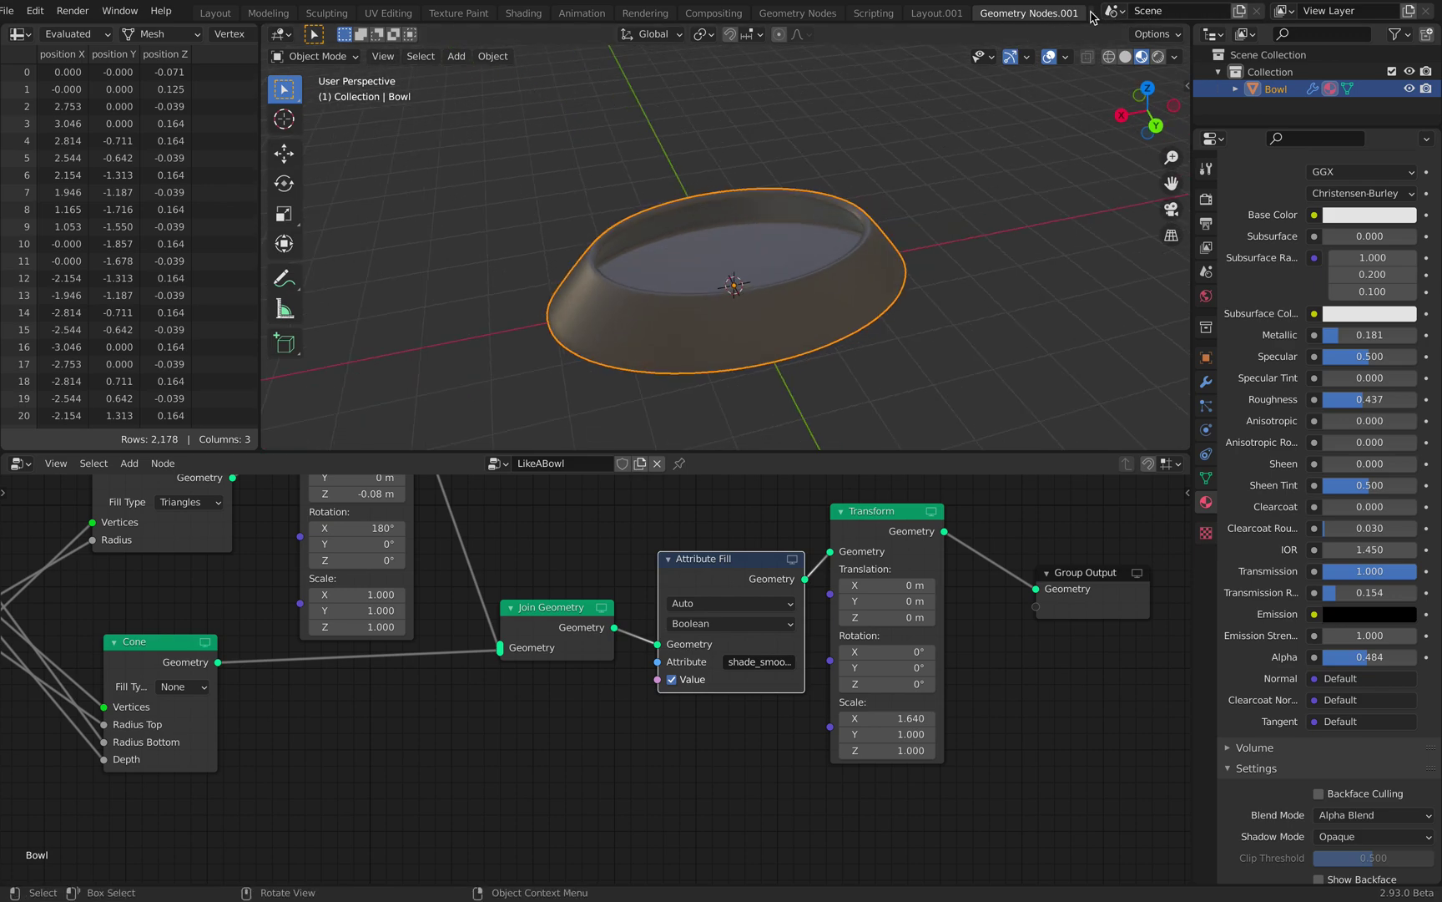
pyautogui.scroll(-1, 1061, 12)
pyautogui.click(1080, 13)
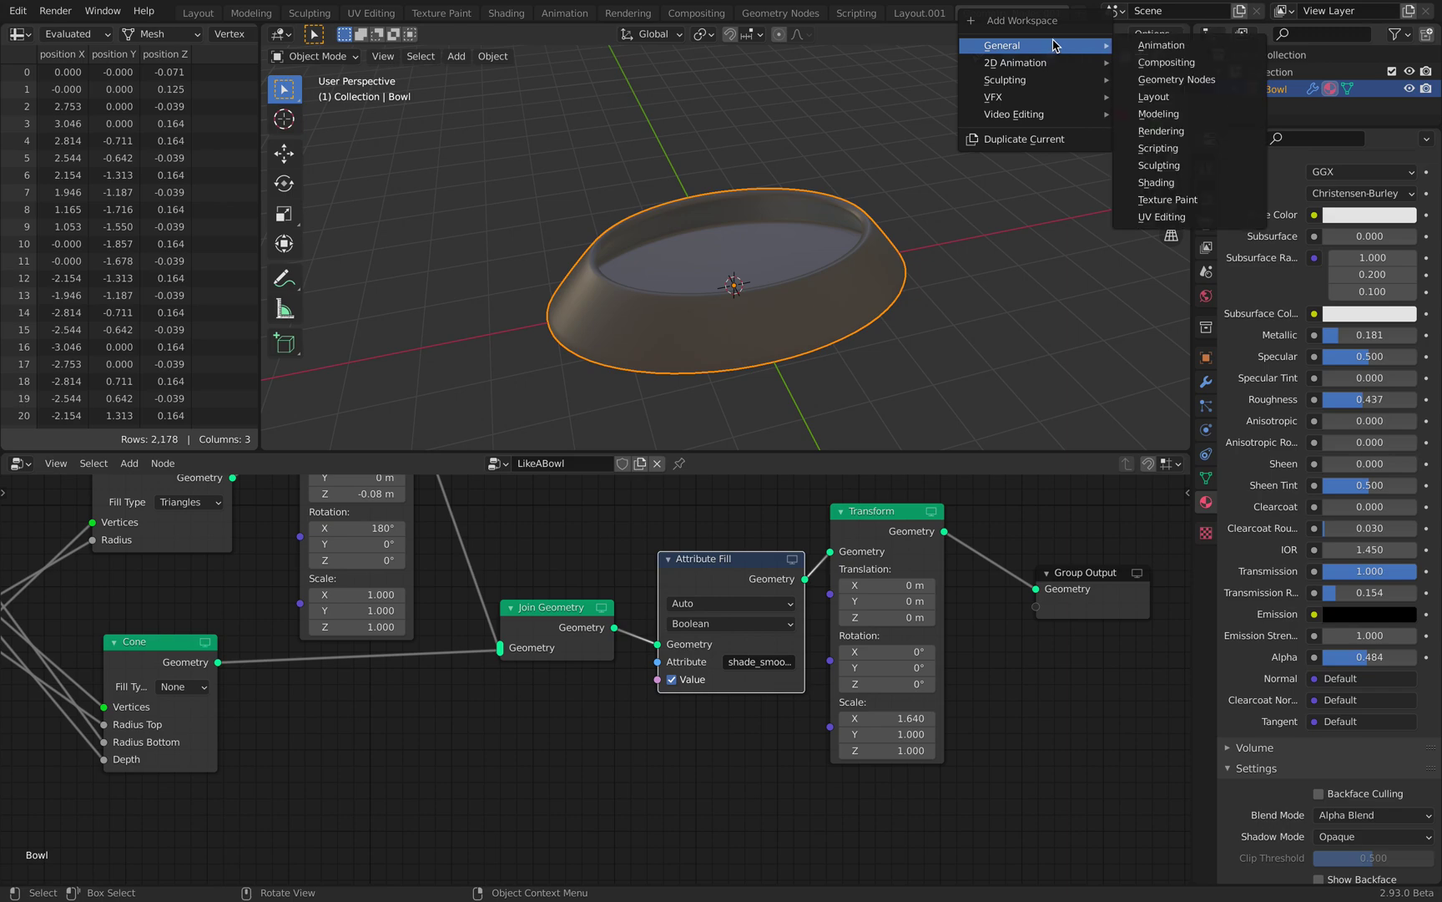
pyautogui.moveTo(1081, 46)
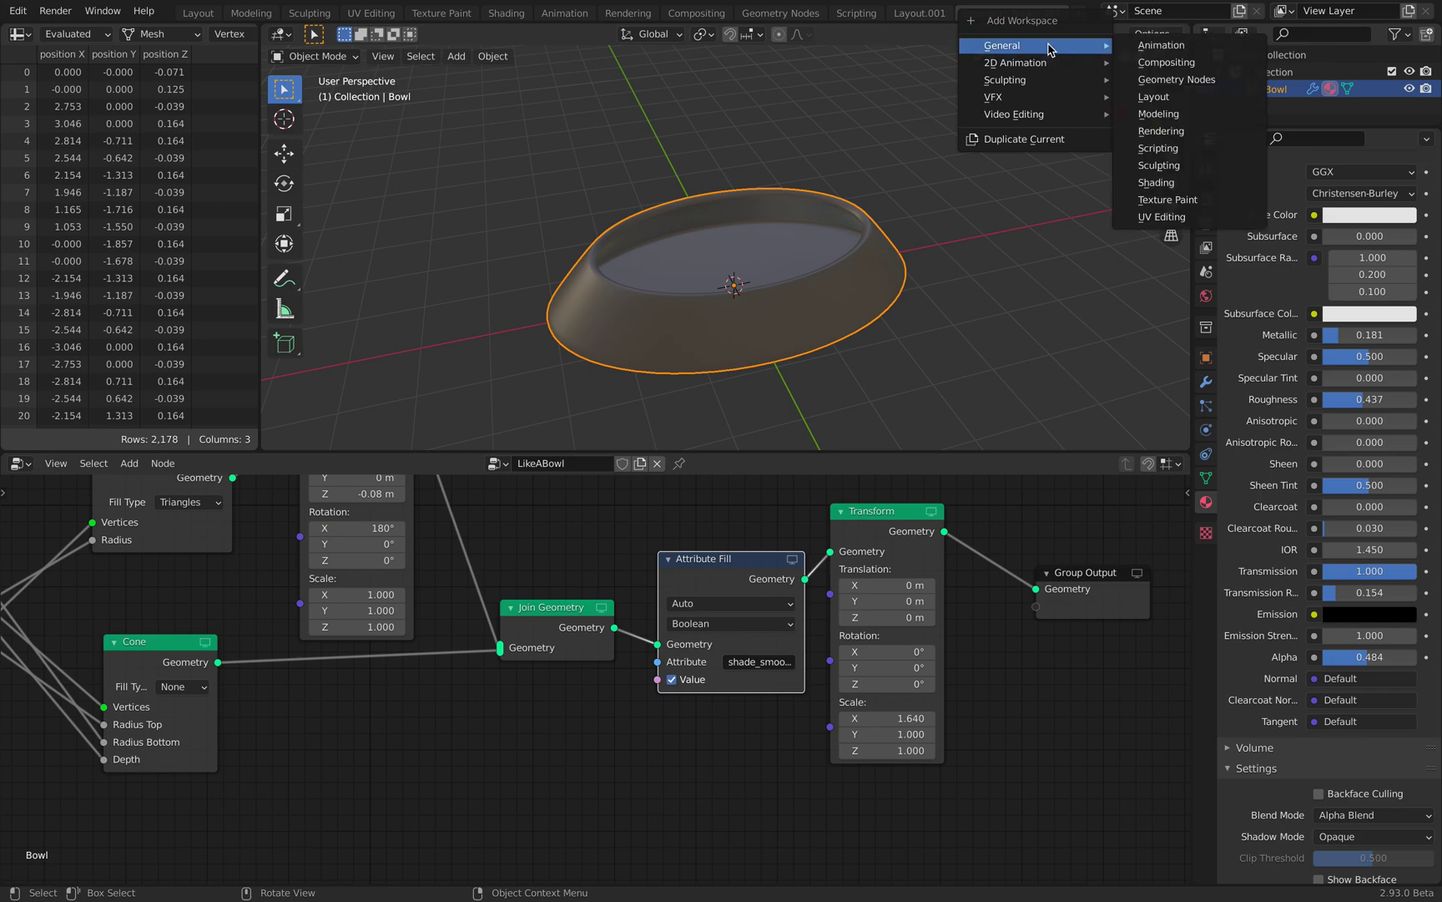
pyautogui.click(1178, 80)
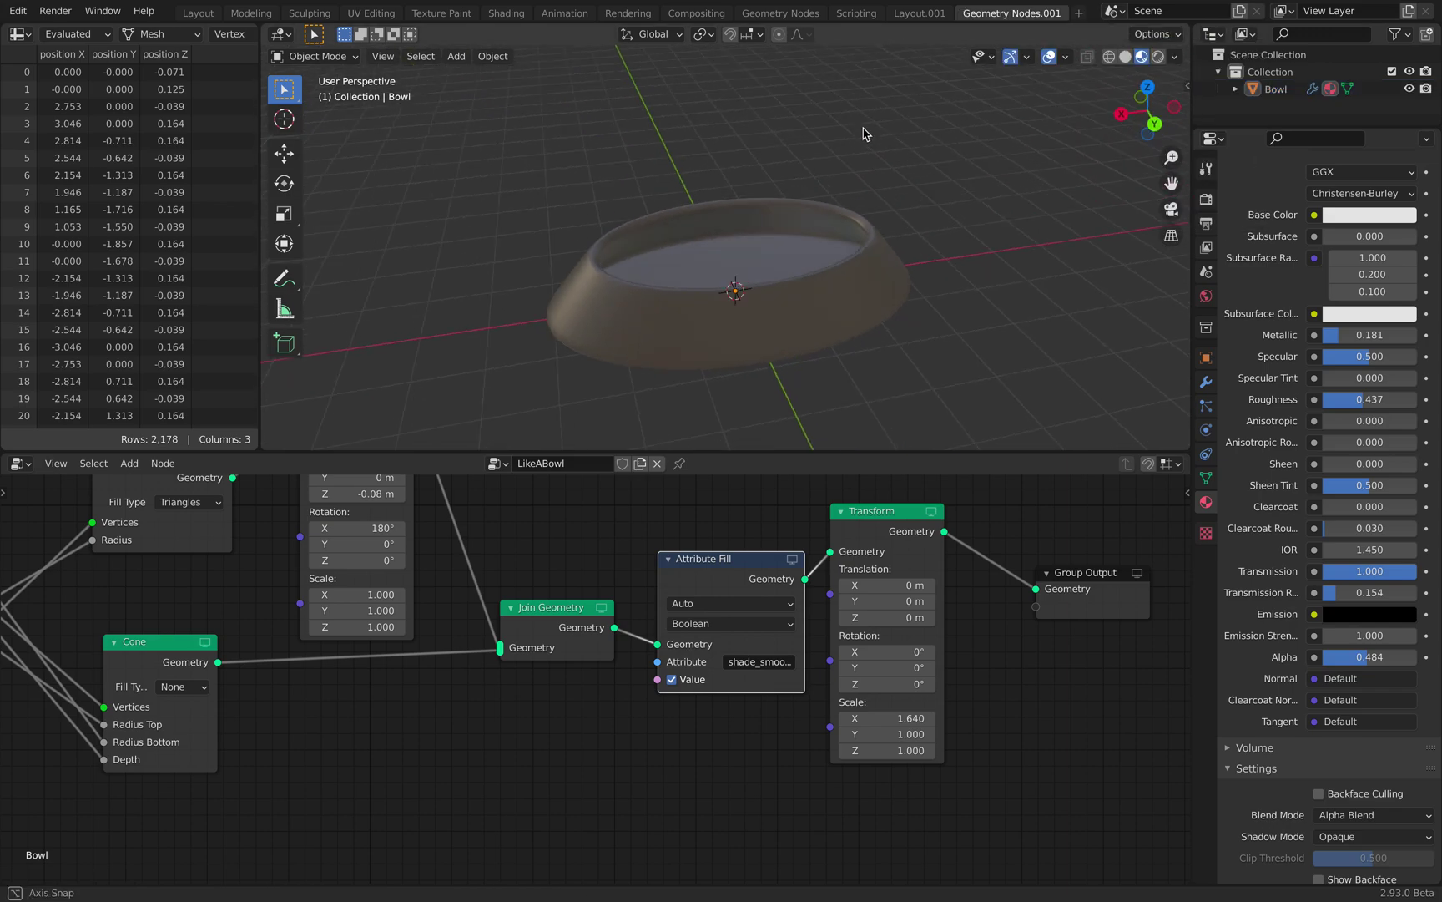
# Step: Switch to the Layout.001 workspace and split its 3D viewport into two stacked views
pyautogui.click(919, 12)
pyautogui.moveTo(776, 395); pyautogui.dragTo(1096, 160, button='middle')
pyautogui.moveTo(1187, 29); pyautogui.dragTo(1143, 387)
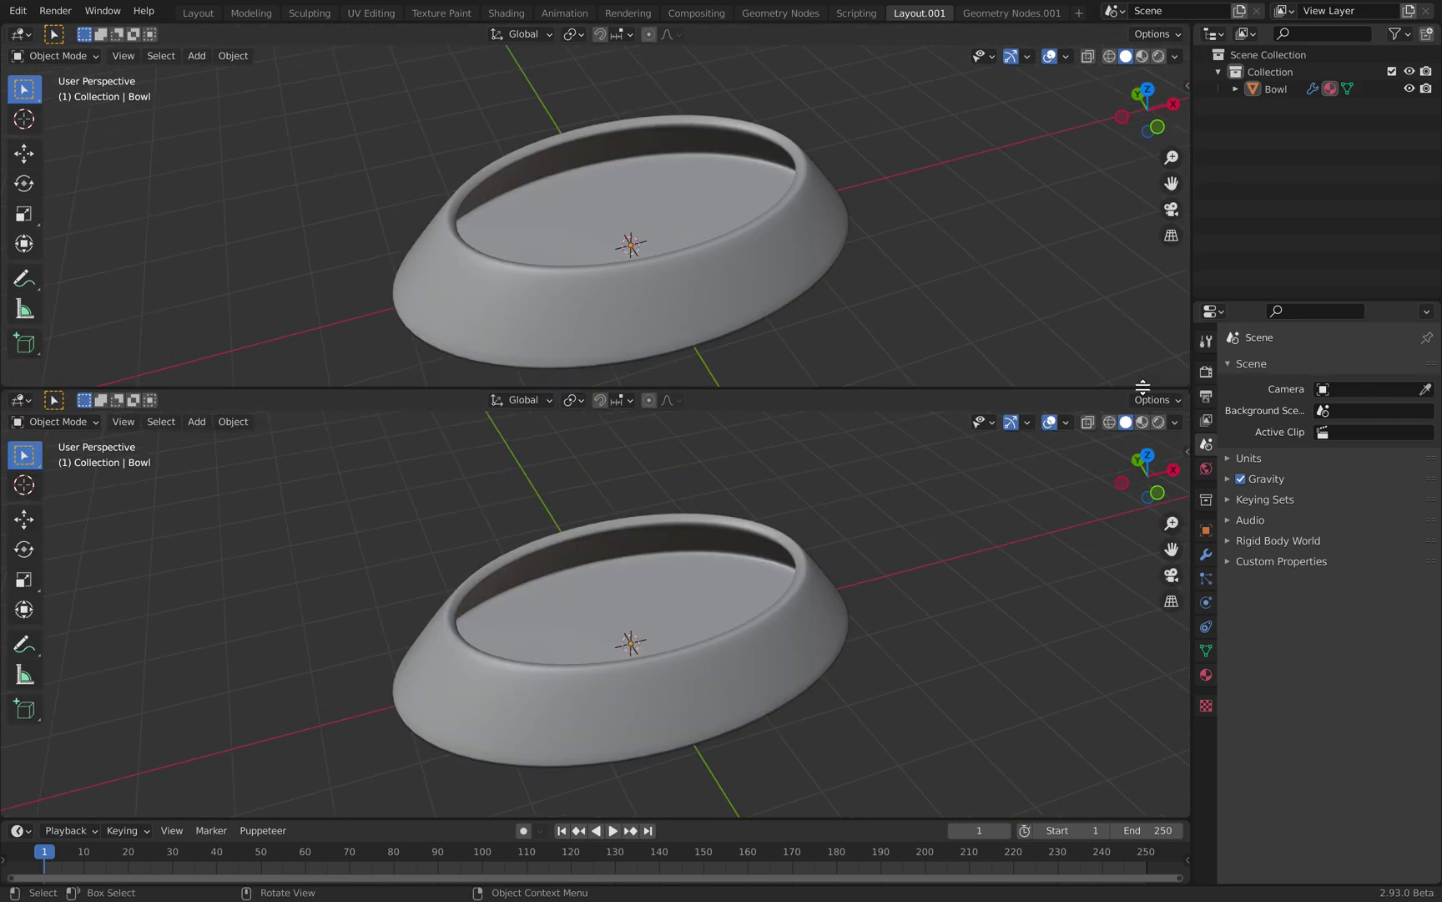
# Step: Turn the upper area into a Geometry Node Editor framing the whole LikeABowl tree, and select the bowl in the 3D viewport
pyautogui.click(20, 34)
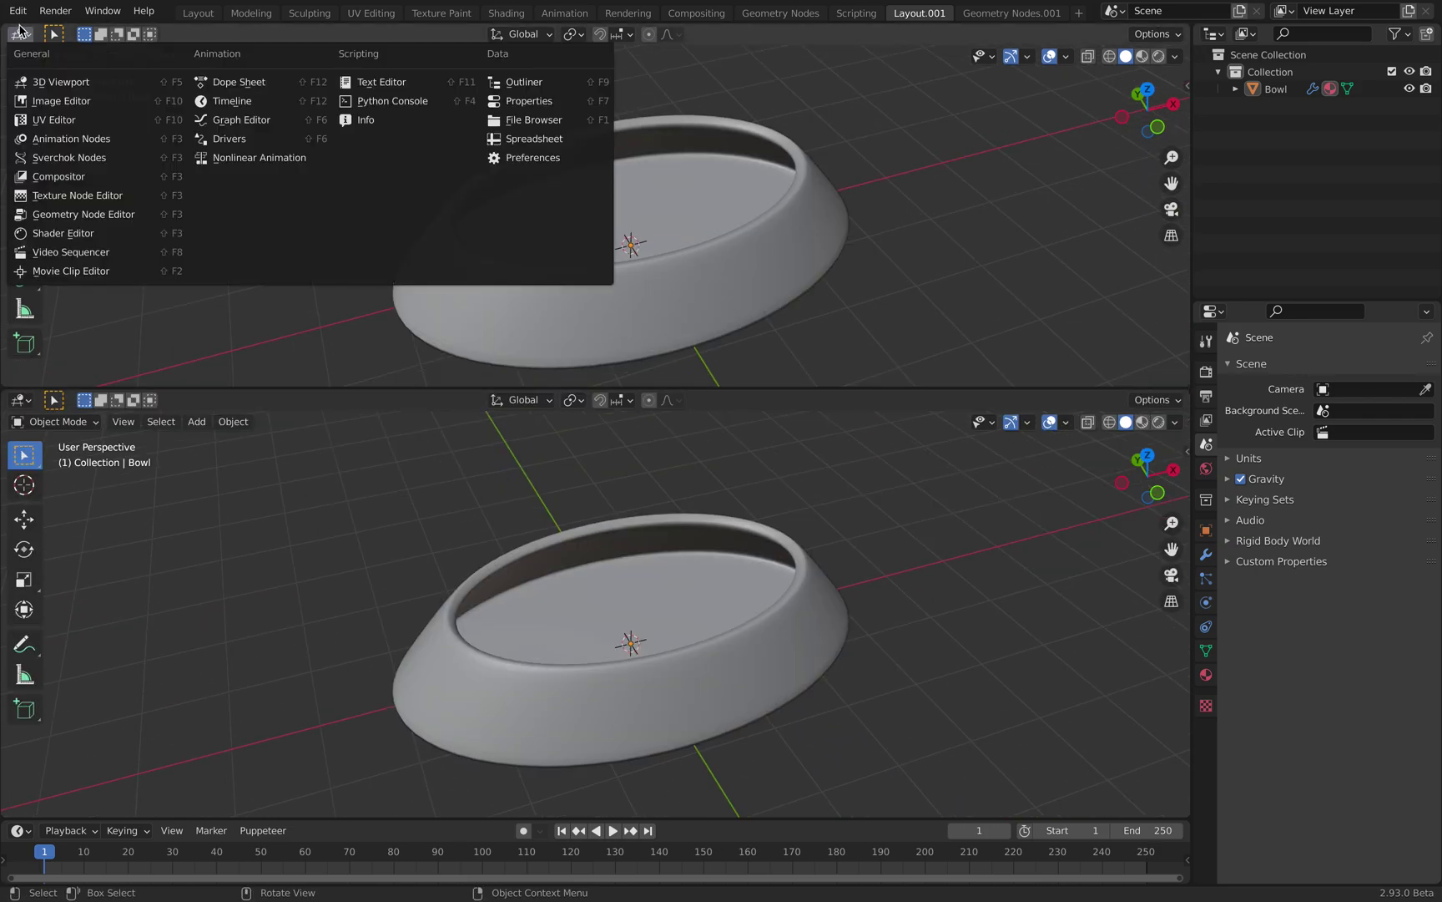
pyautogui.click(66, 203)
pyautogui.press('Home')
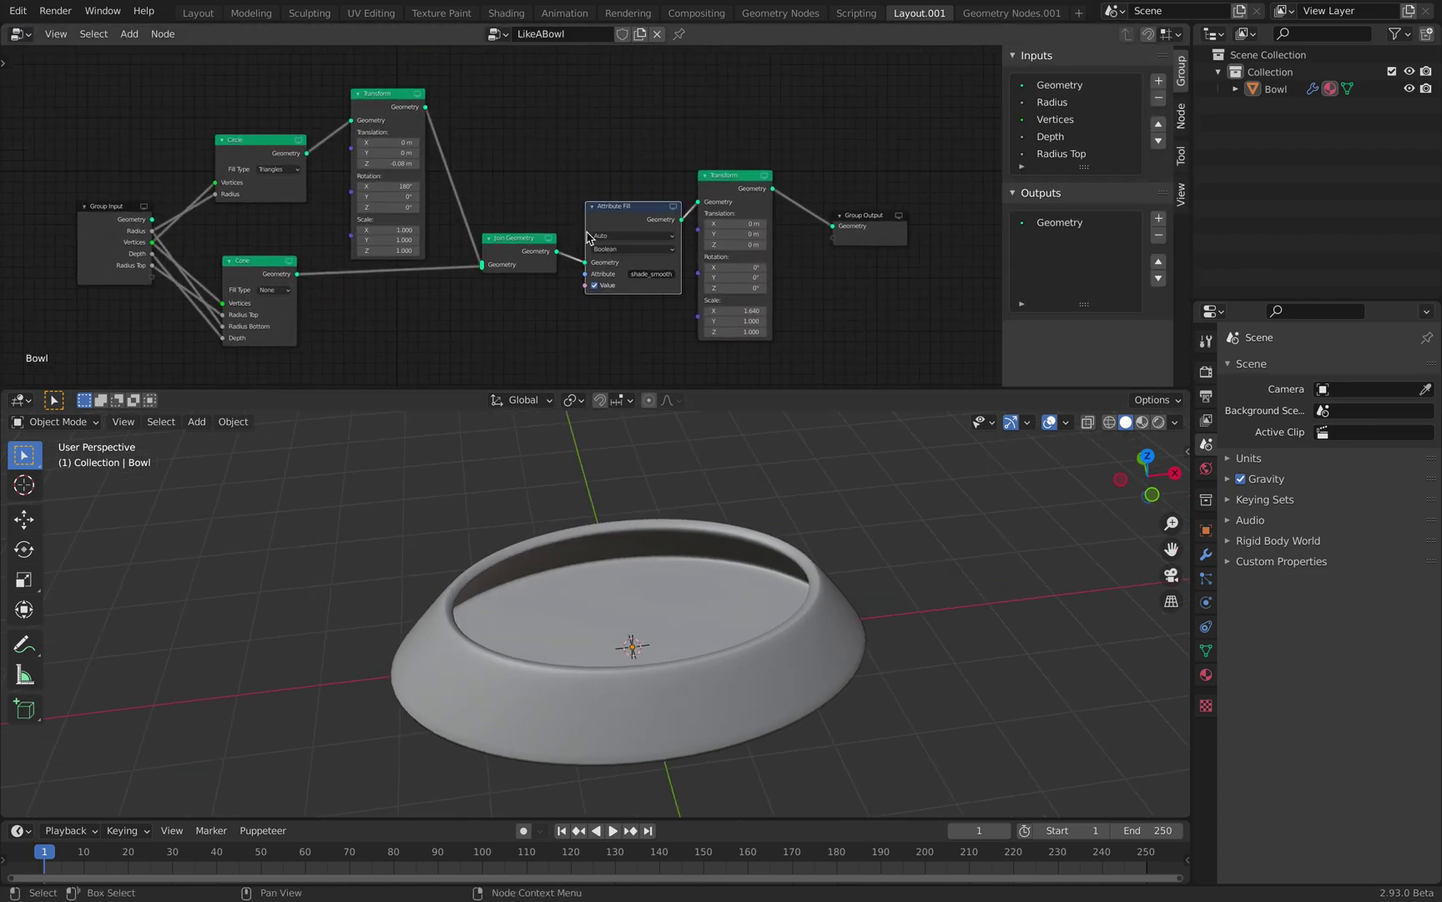
pyautogui.click(659, 543)
pyautogui.moveTo(660, 543); pyautogui.dragTo(711, 560, button='middle')
# Step: Change the upper area to the Animation Nodes editor and create a new node tree
pyautogui.click(21, 35)
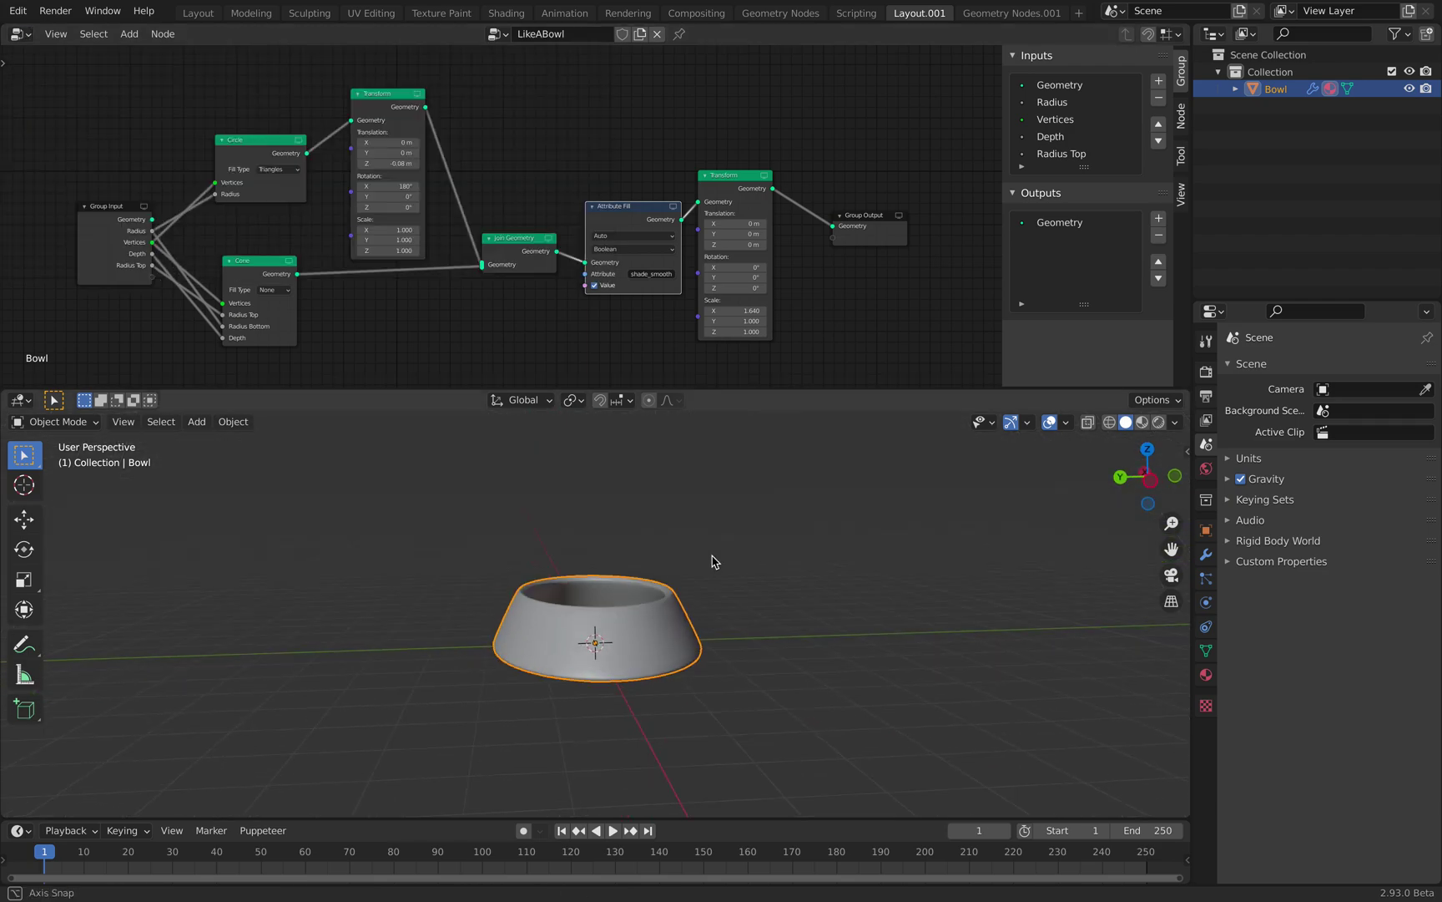
pyautogui.click(21, 35)
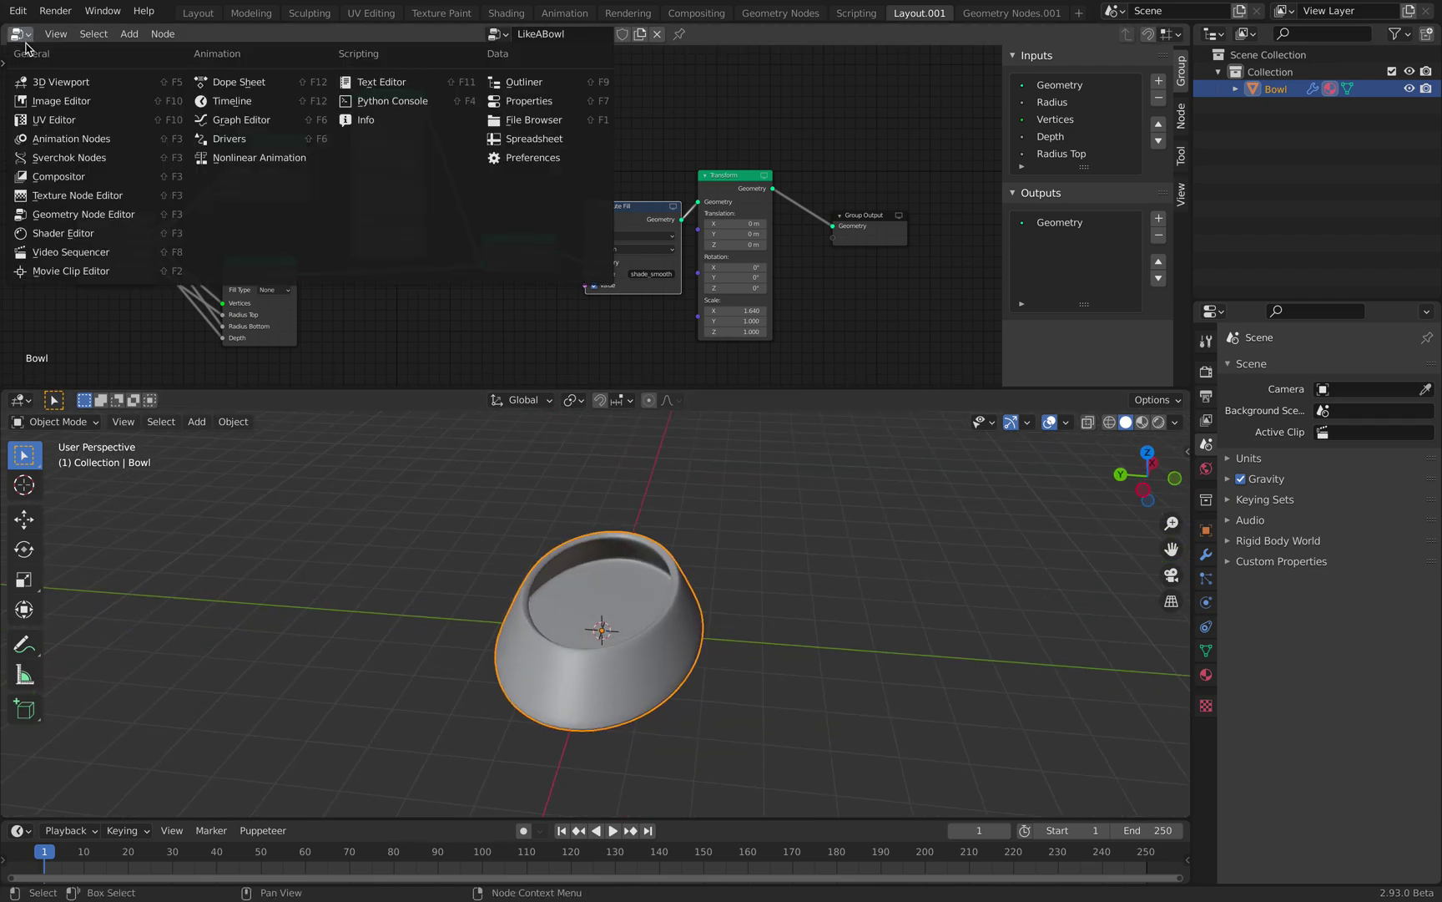
pyautogui.click(71, 139)
pyautogui.click(594, 34)
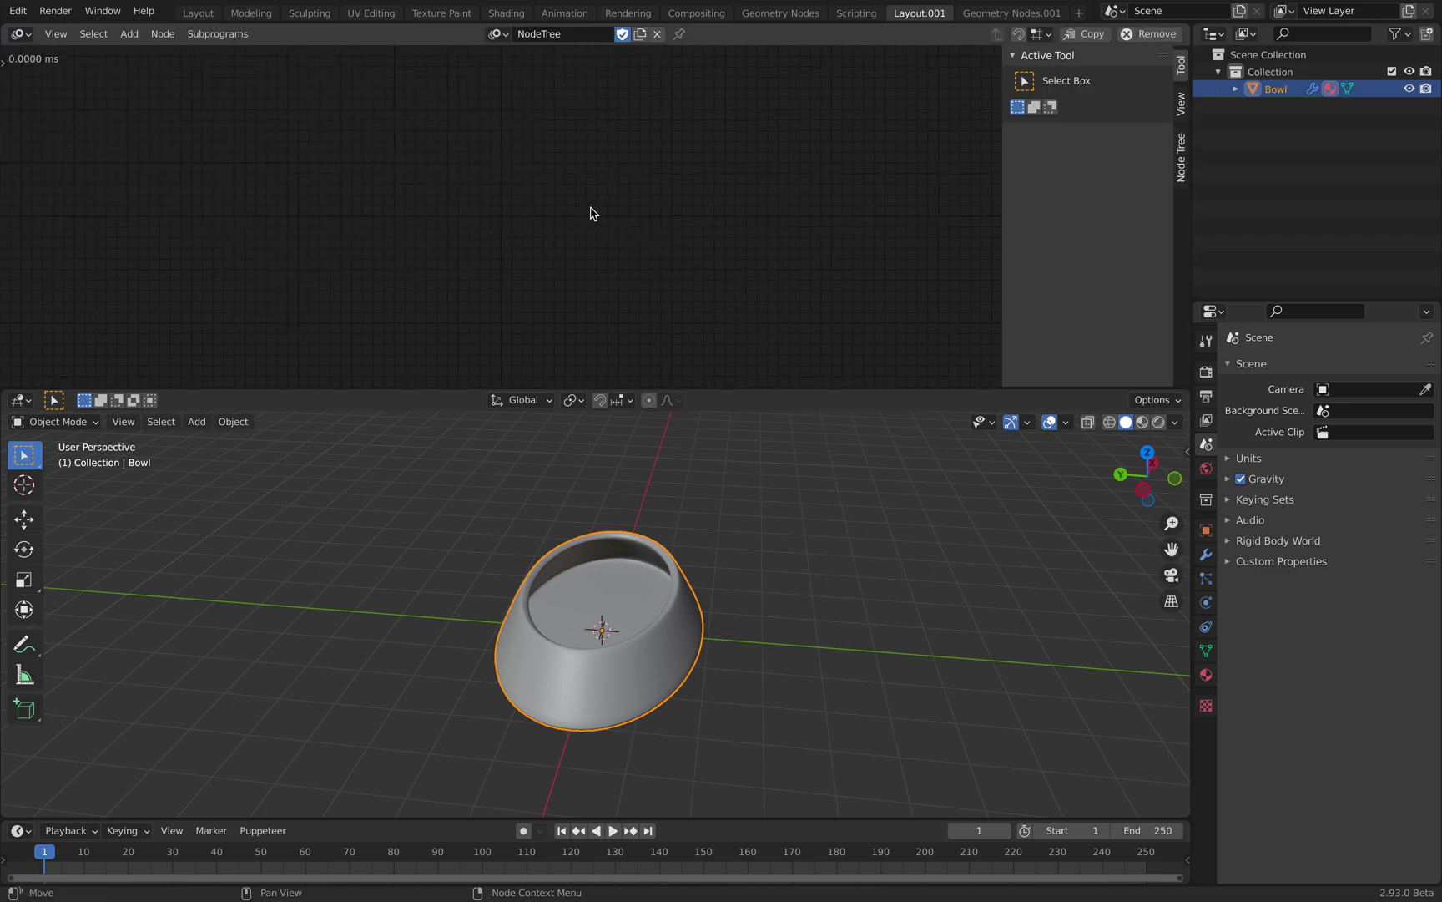
# Step: Add an Object Instancer node with Bowl as its source object and Copy Full Object enabled
pyautogui.hotkey('shift', 'a')
pyautogui.click(526, 168)
pyautogui.write('instan')
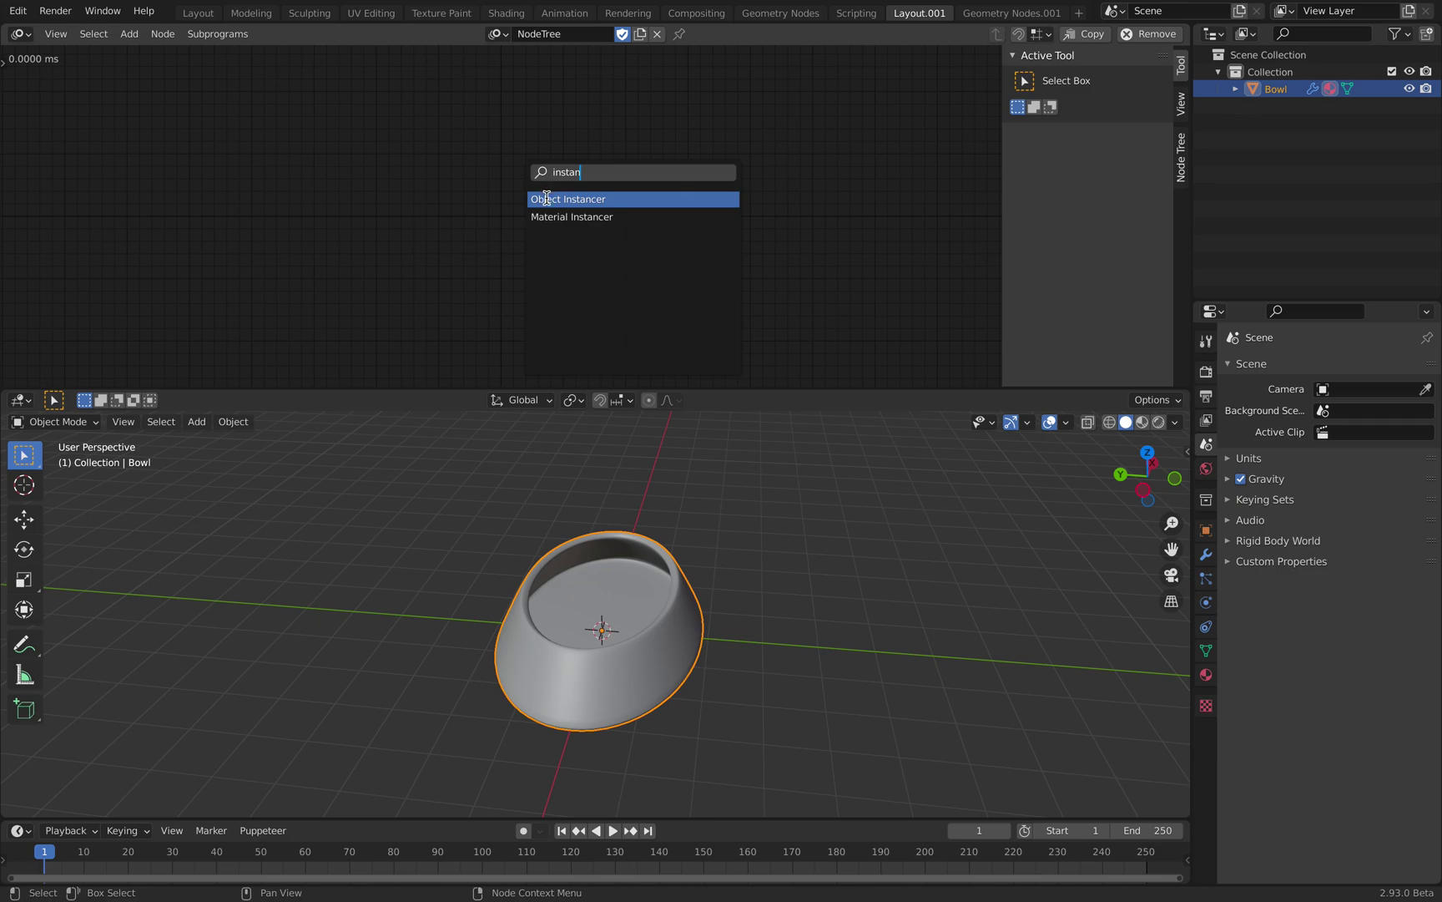
pyautogui.click(546, 198)
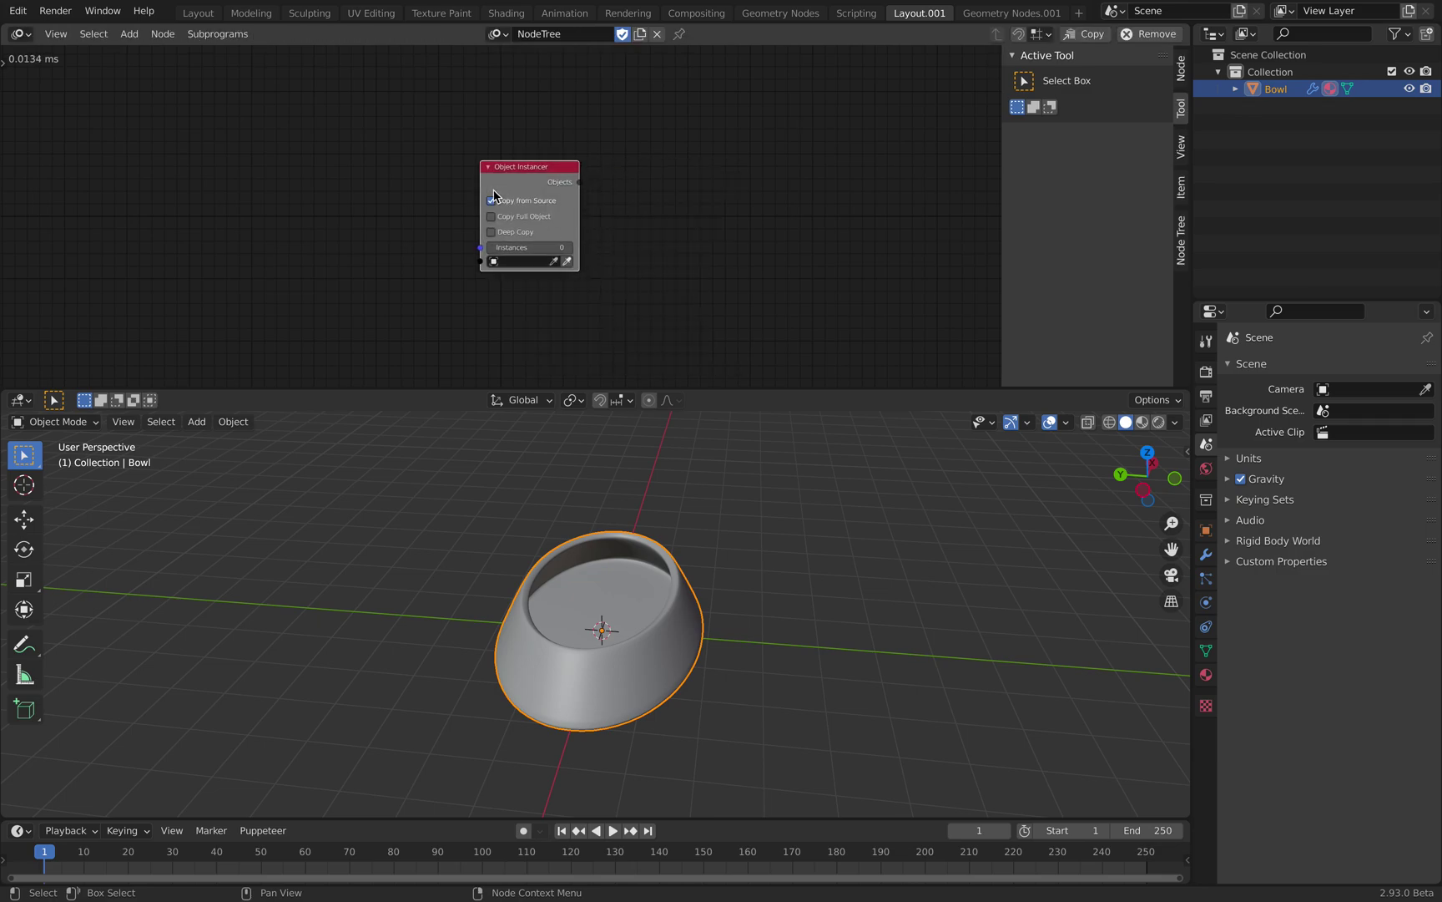
pyautogui.click(623, 266)
pyautogui.click(637, 555)
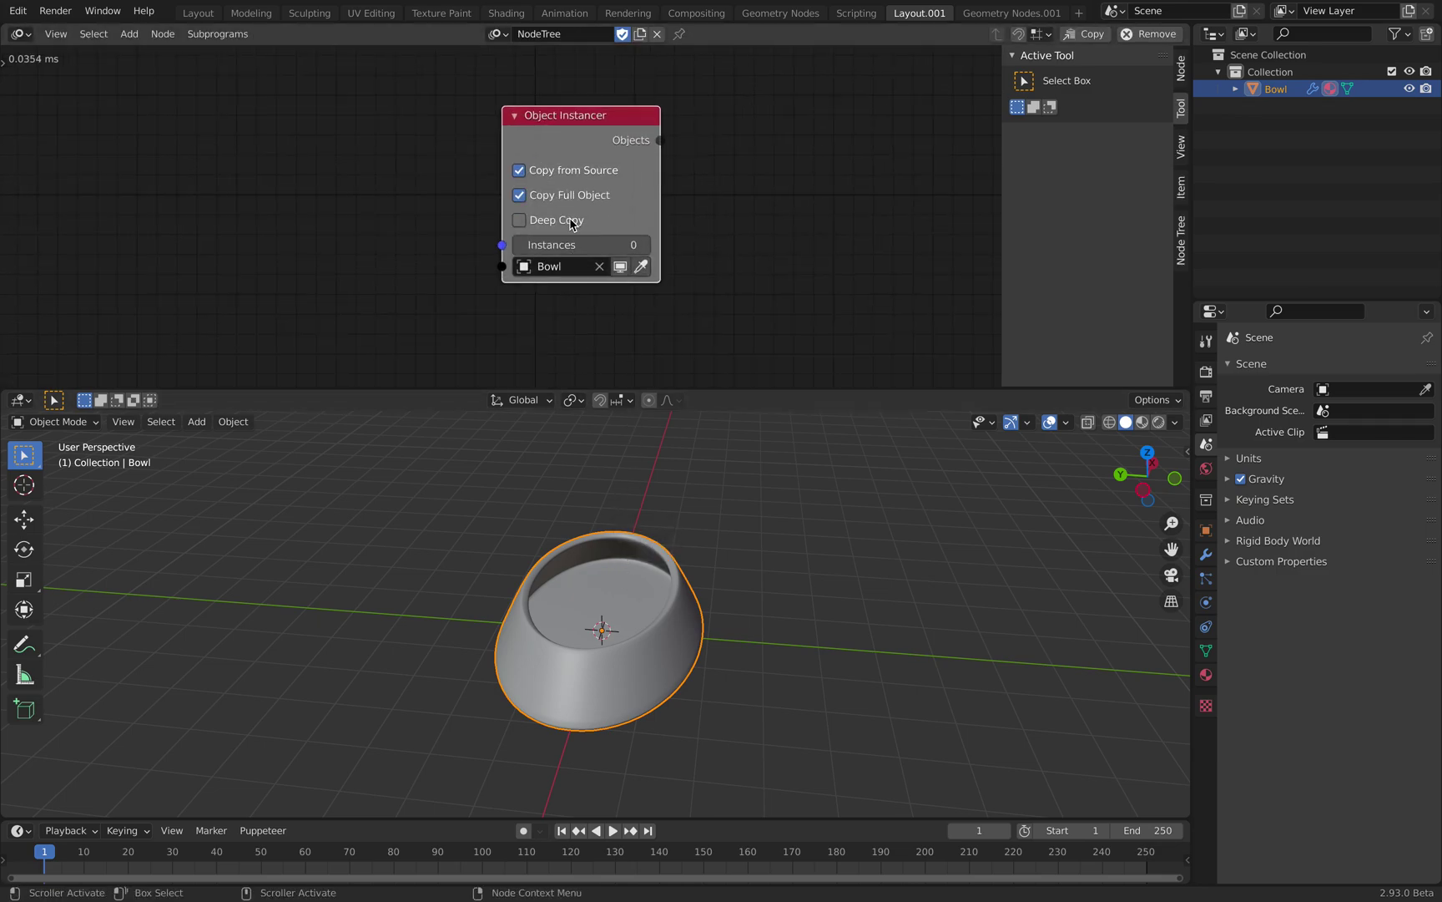
# Step: Enable Deep Copy on the Object Instancer and add a Line Mesh node beside it
pyautogui.scroll(-1, 417, 181)
pyautogui.moveTo(318, 194); pyautogui.dragTo(380, 186, button='middle')
pyautogui.hotkey('ctrl', 'a')
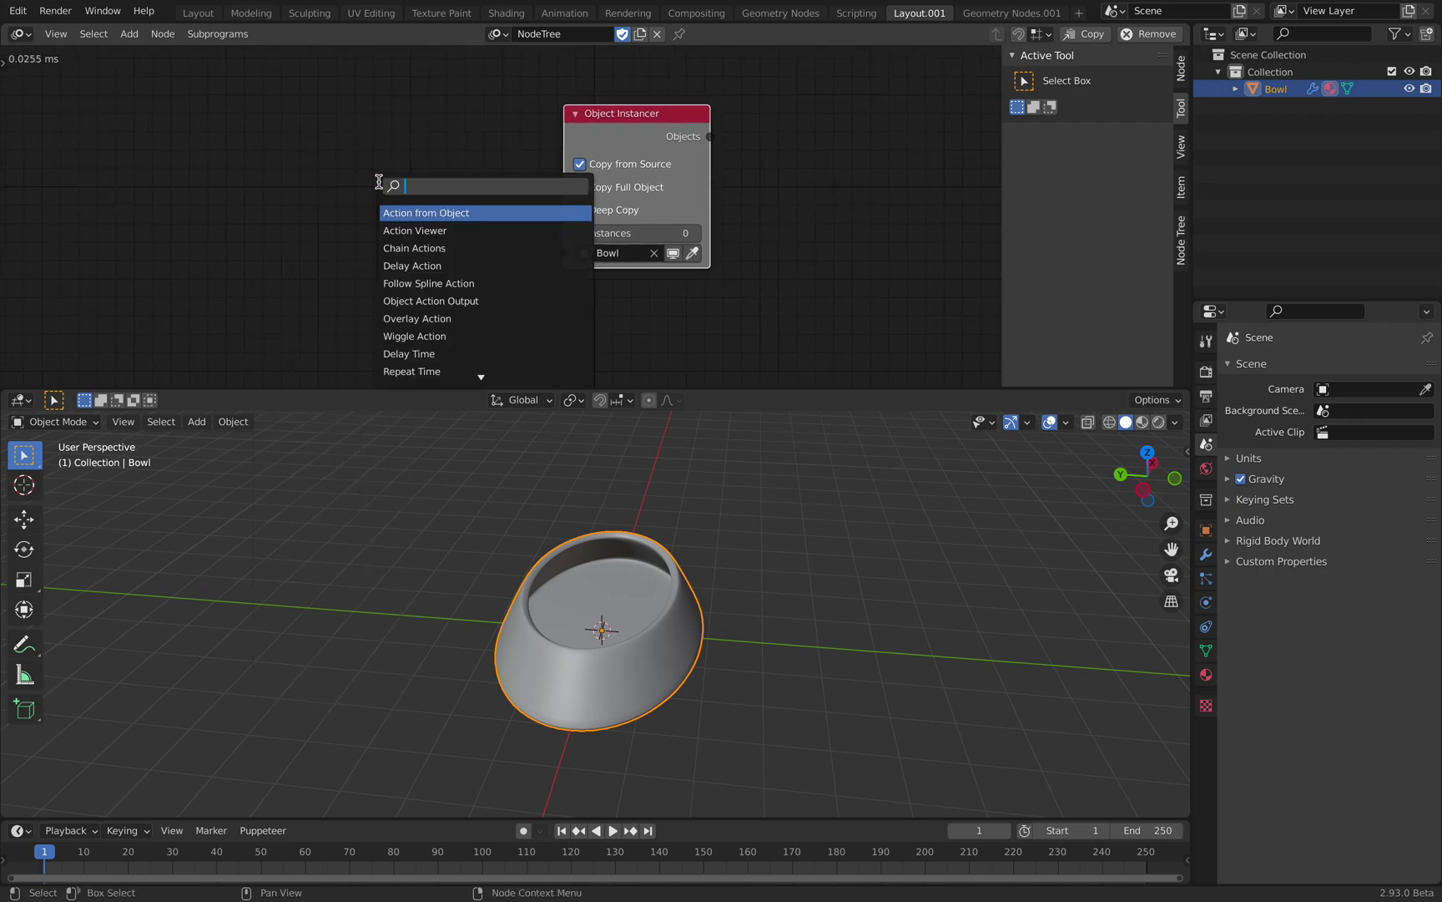
pyautogui.write('line')
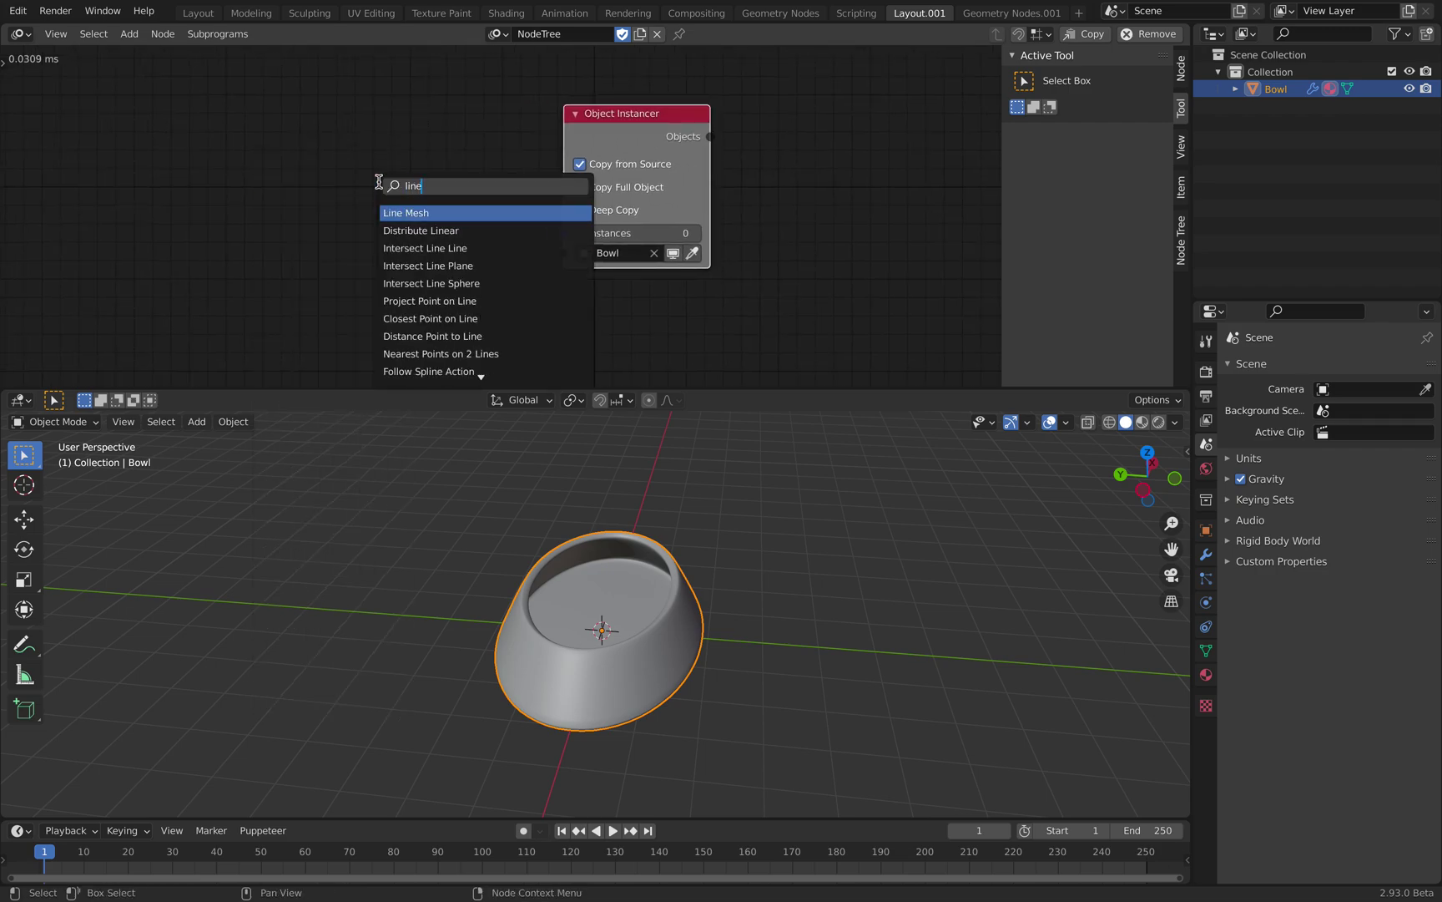
pyautogui.press('Return')
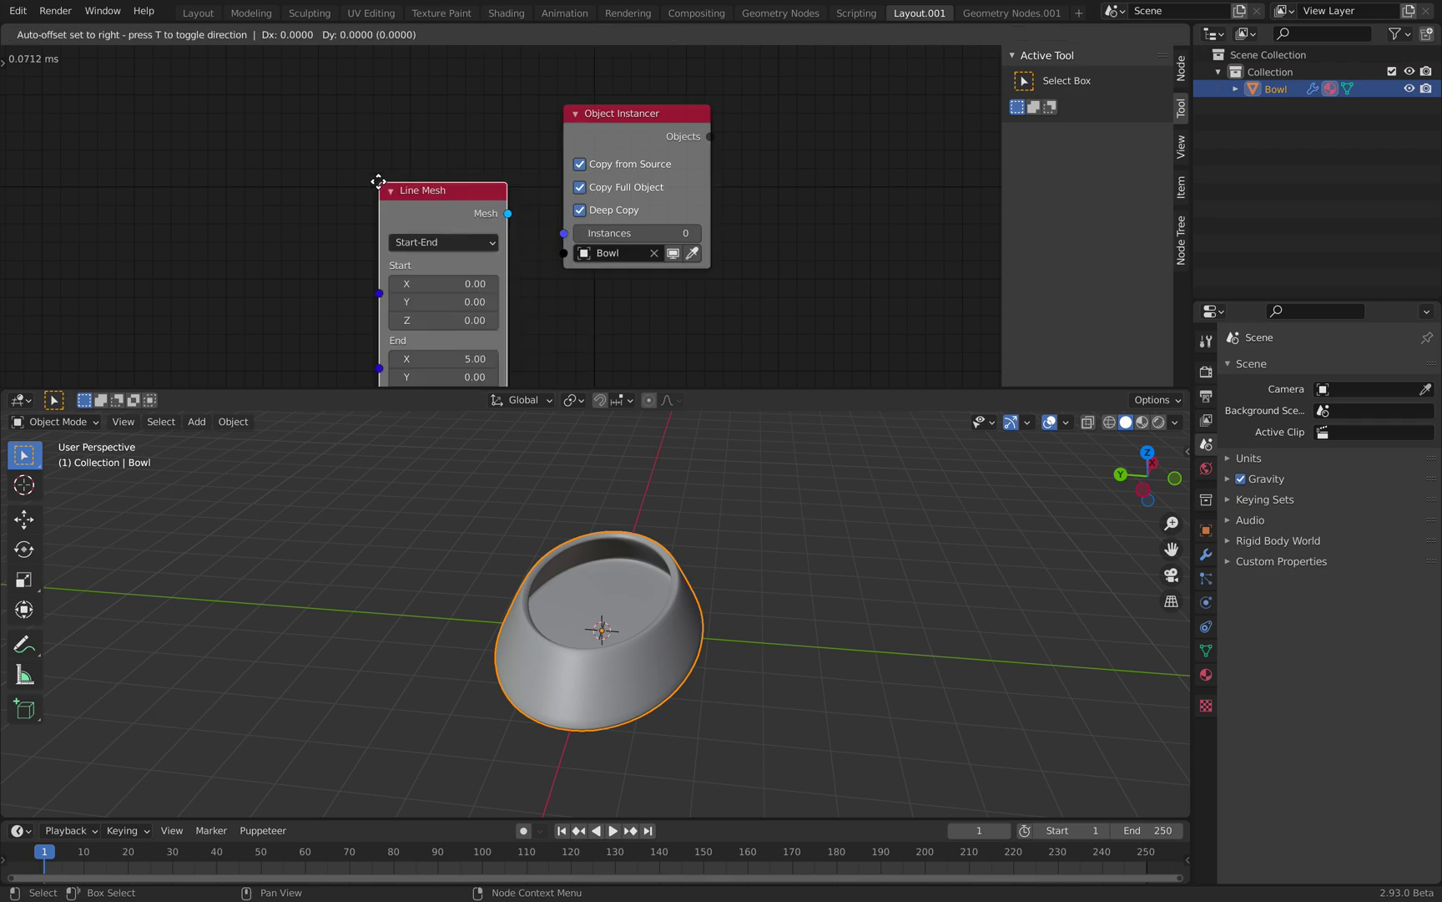
pyautogui.click(165, 127)
pyautogui.moveTo(257, 162); pyautogui.dragTo(219, 143)
pyautogui.scroll(-1, 302, 158)
pyautogui.hotkey('shift', 'a')
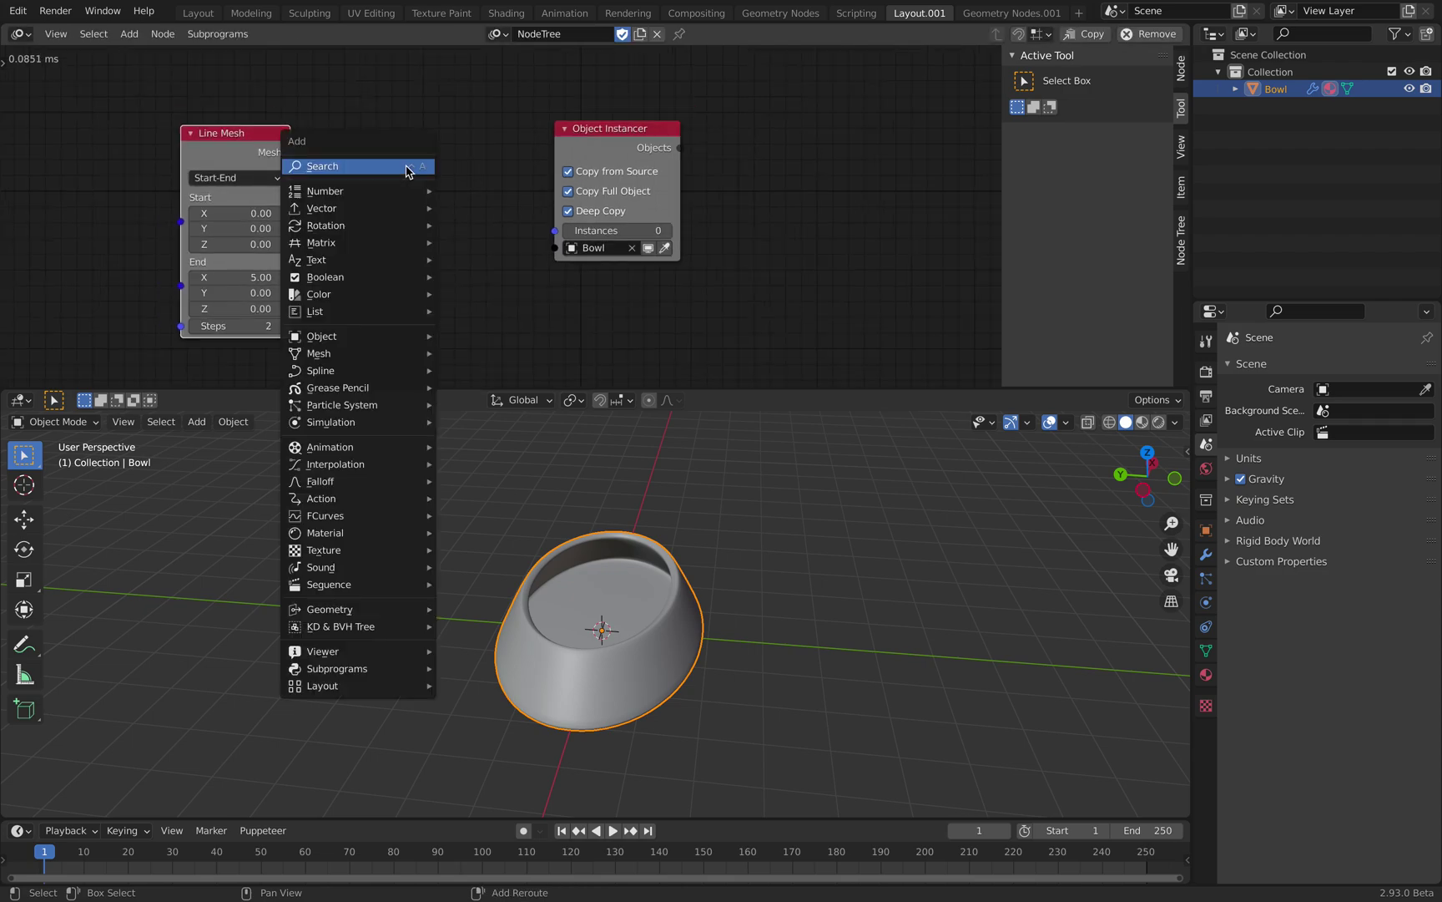
pyautogui.click(405, 166)
pyautogui.write('geom')
pyautogui.press('BackSpace')
pyautogui.press('BackSpace')
pyautogui.press('BackSpace')
pyautogui.press('BackSpace')
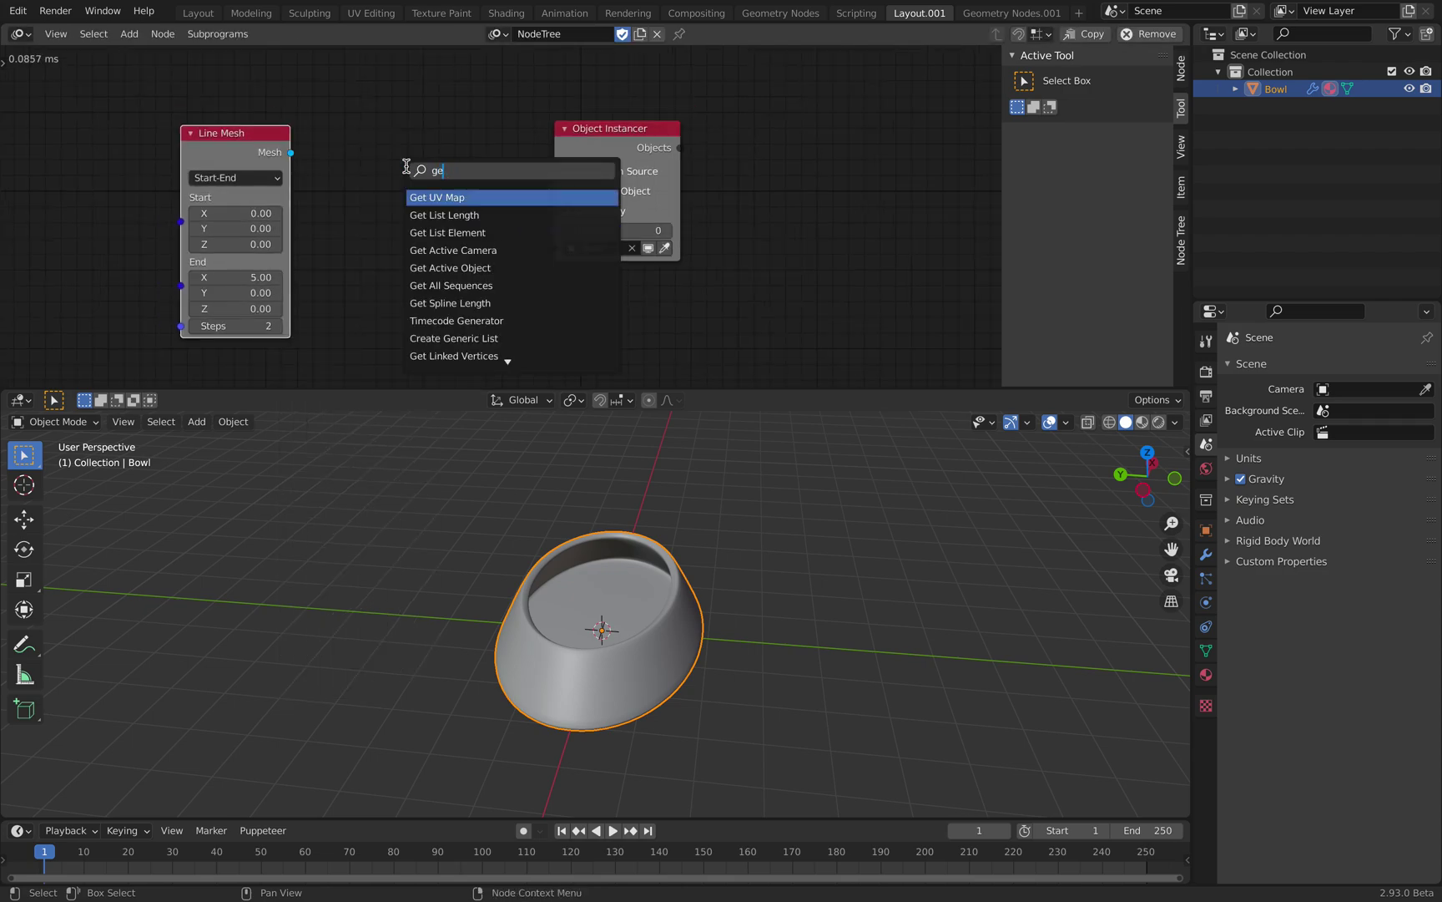
pyautogui.write('prim')
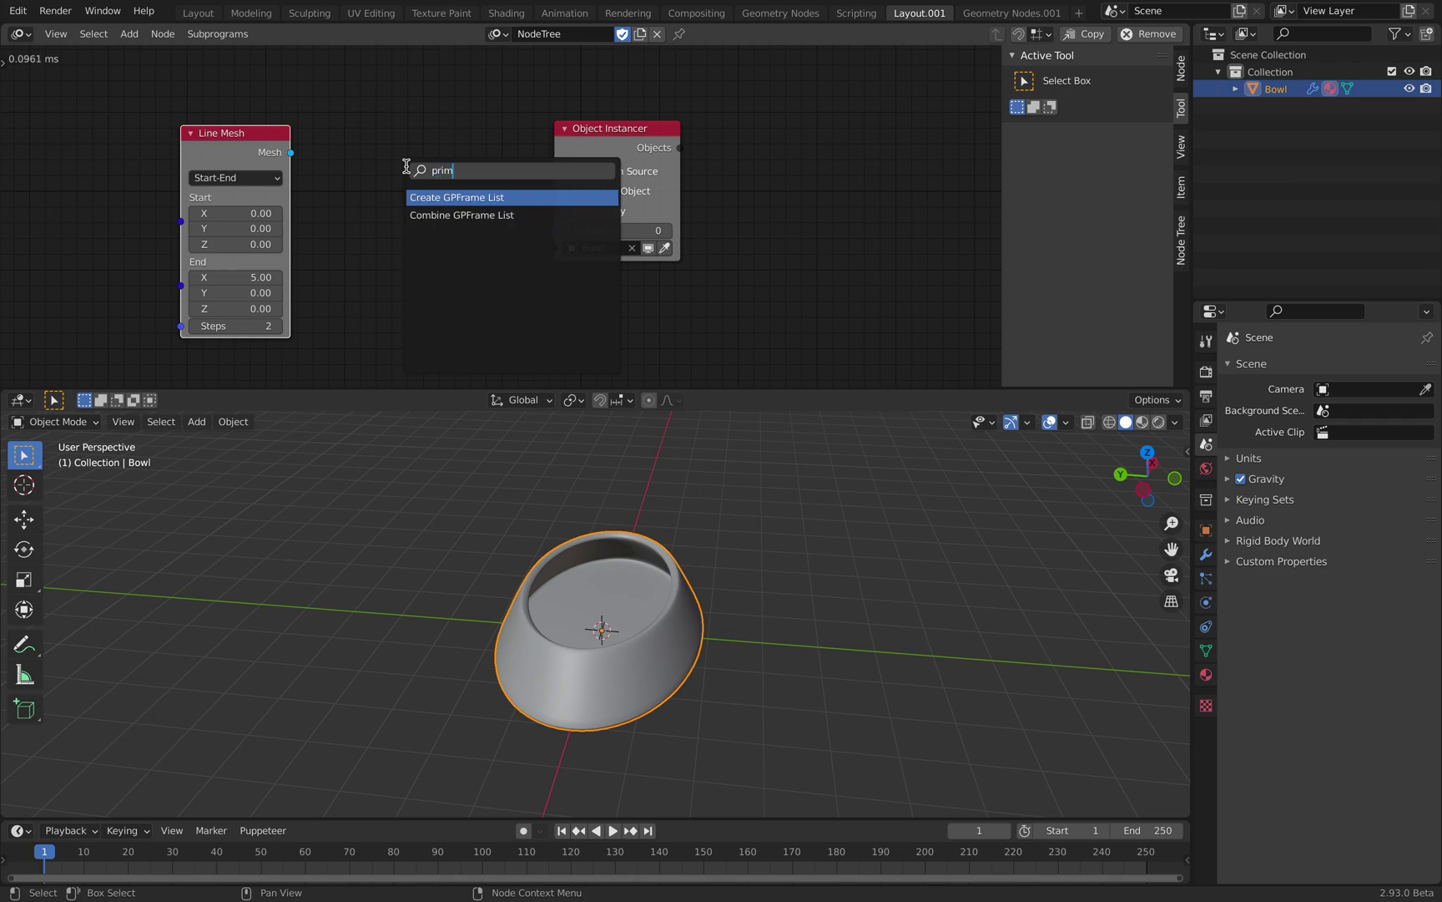
pyautogui.press('Escape')
# Step: Add a Distribute Matrices node in Linear mode between the Line Mesh and Object Instancer nodes
pyautogui.hotkey('shift', 'a')
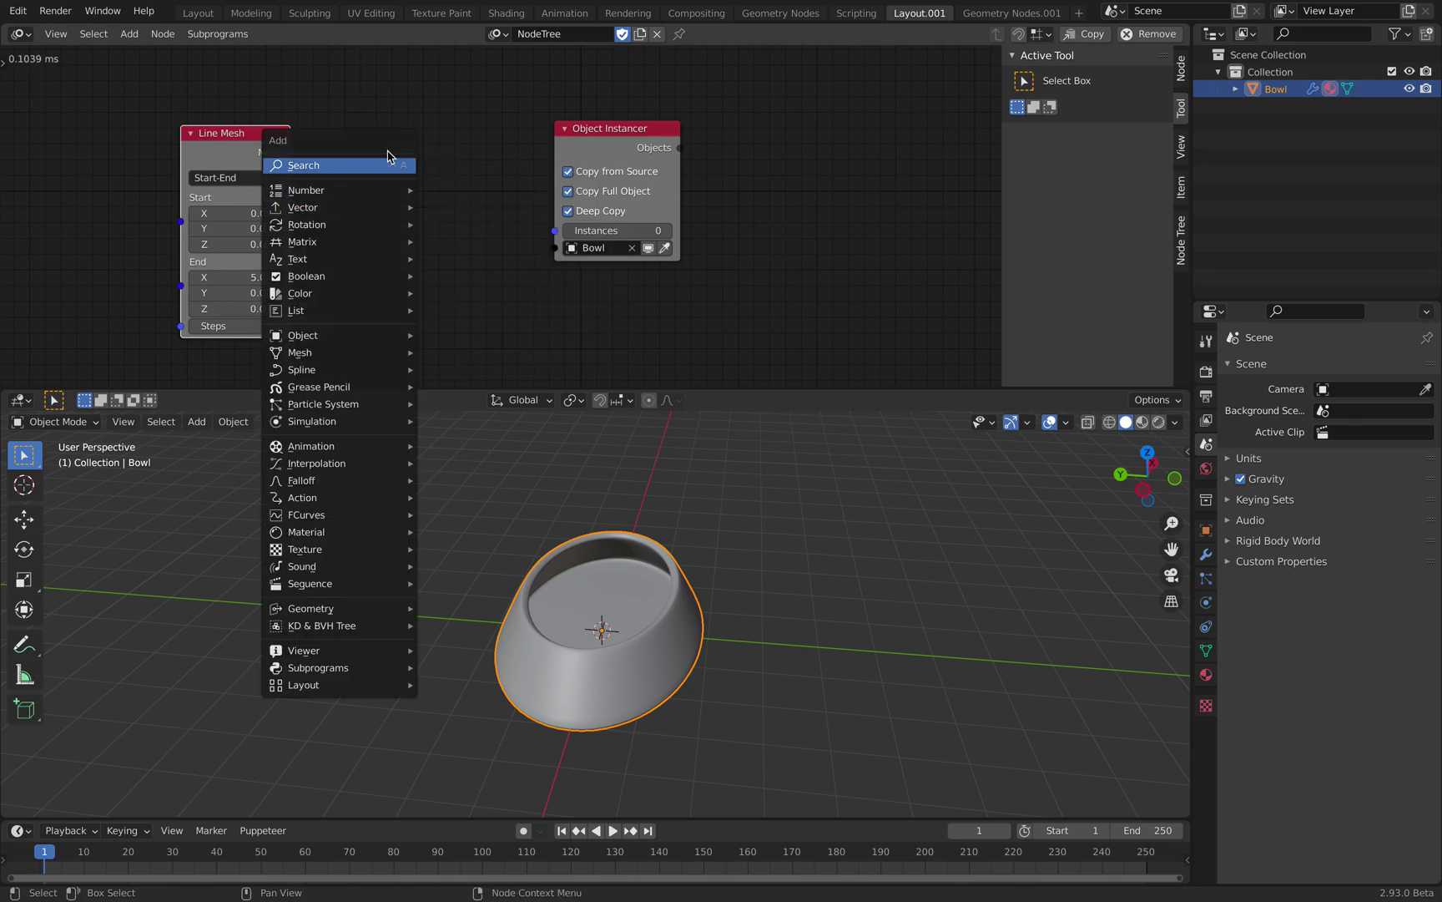
pyautogui.click(389, 166)
pyautogui.write('distrib')
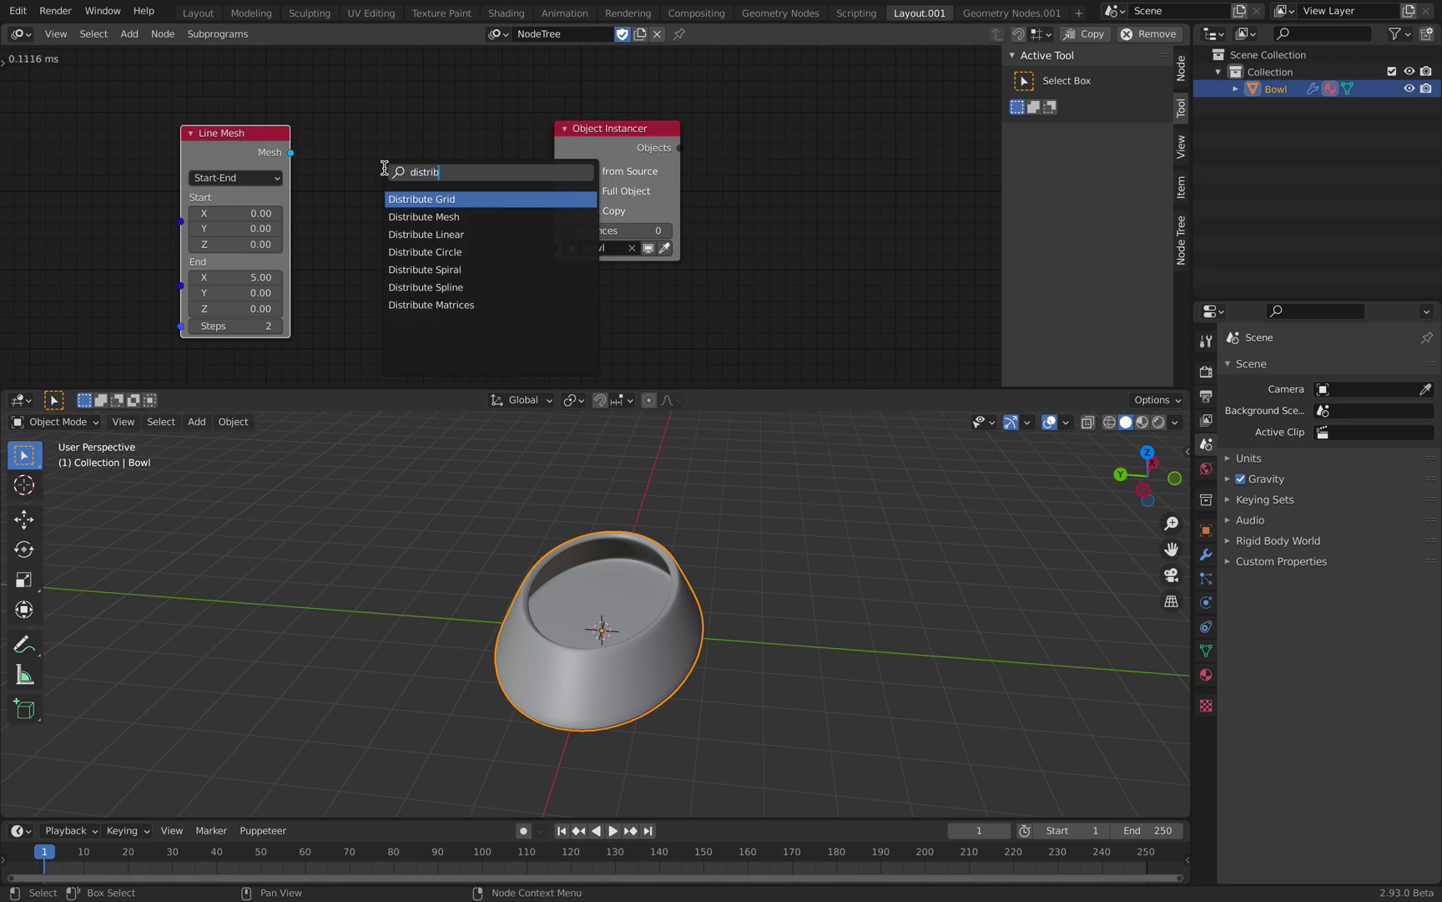
pyautogui.click(461, 234)
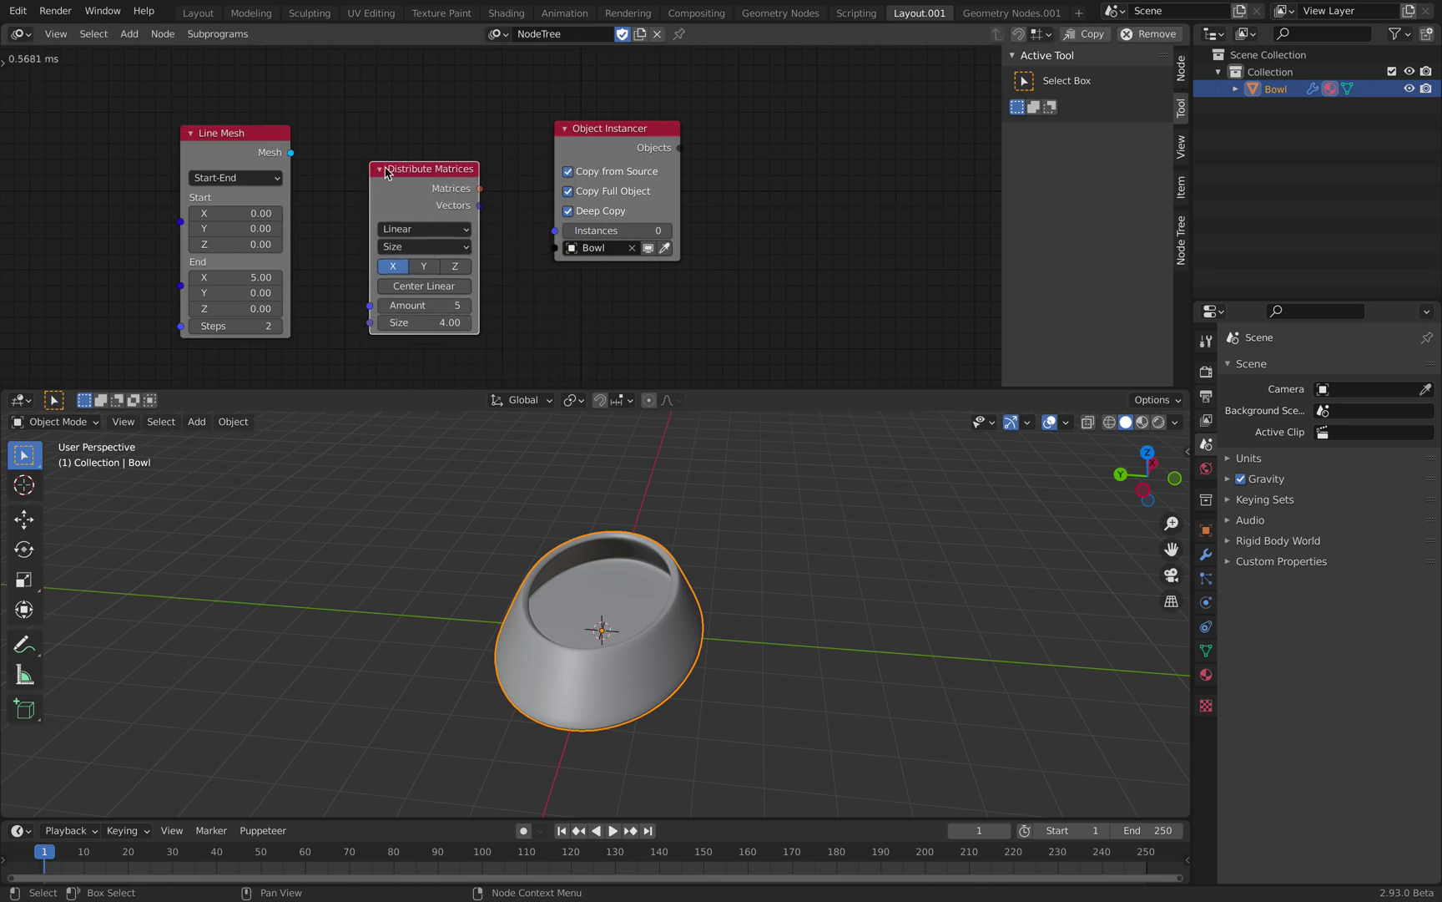
# Step: Connect the Distribute Matrices node's Vectors output to the Object Instancer's Instances input and move the instancer clear of the other nodes
pyautogui.moveTo(443, 201); pyautogui.dragTo(451, 199)
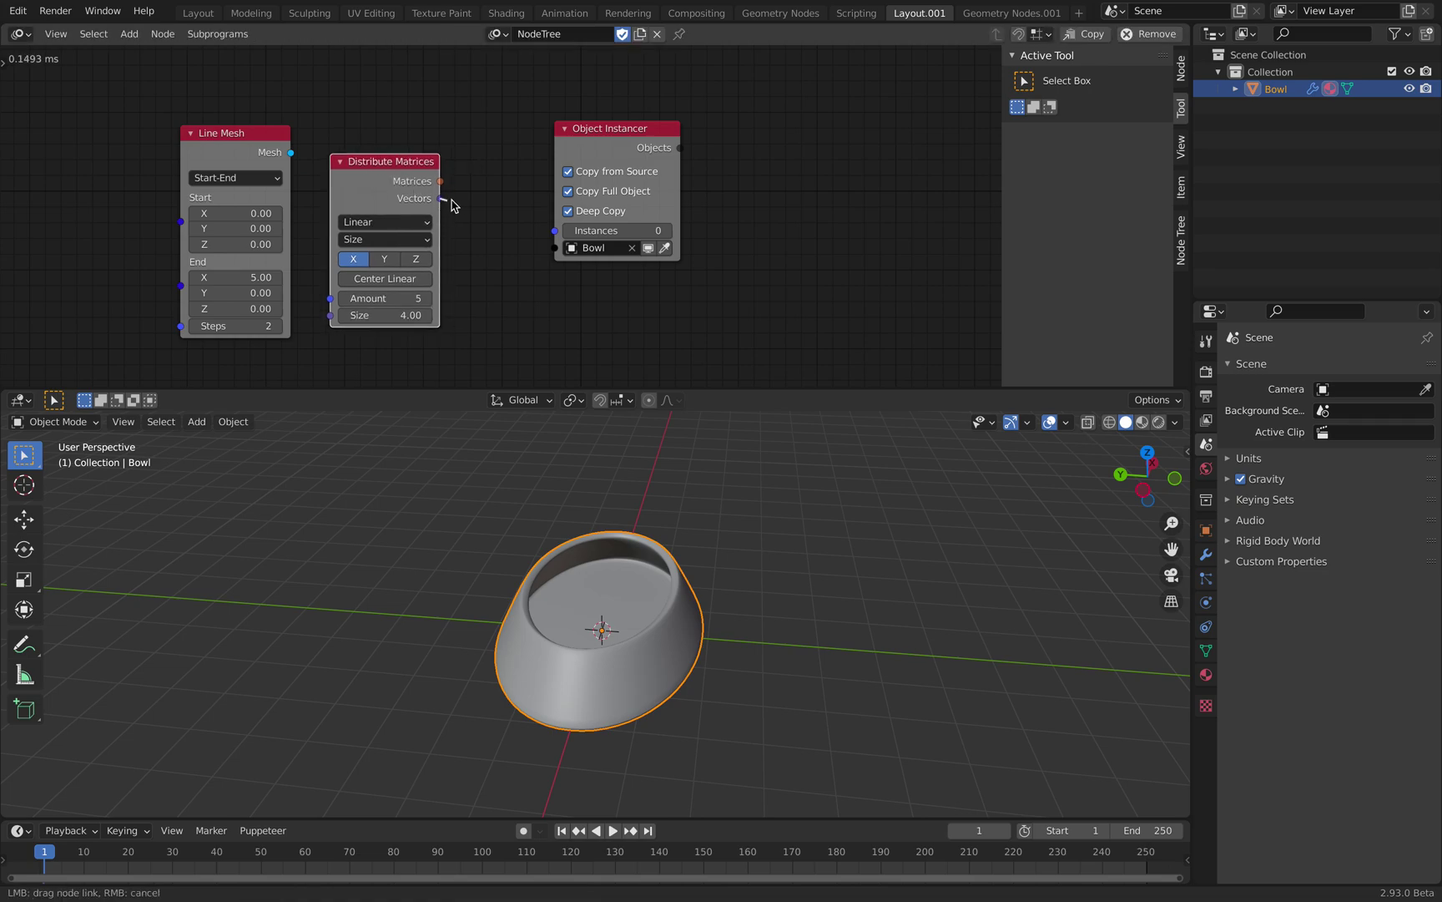
pyautogui.moveTo(552, 231); pyautogui.dragTo(554, 231)
pyautogui.moveTo(612, 139); pyautogui.dragTo(644, 97)
pyautogui.moveTo(832, 155); pyautogui.dragTo(796, 159, button='middle')
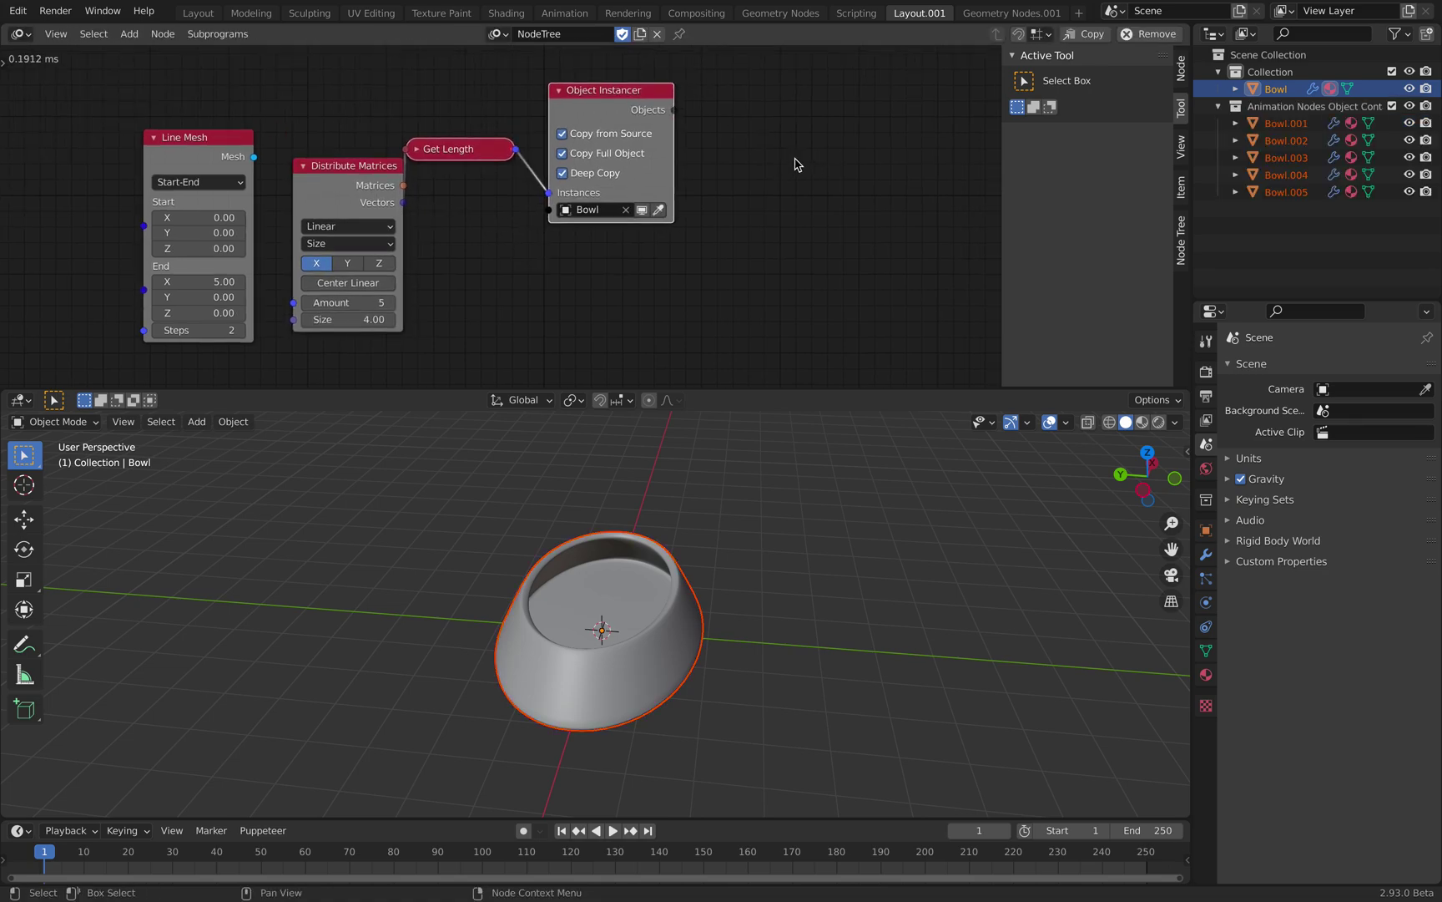
# Step: Add a Transform Object node after the Object Instancer
pyautogui.hotkey('shift', 'a')
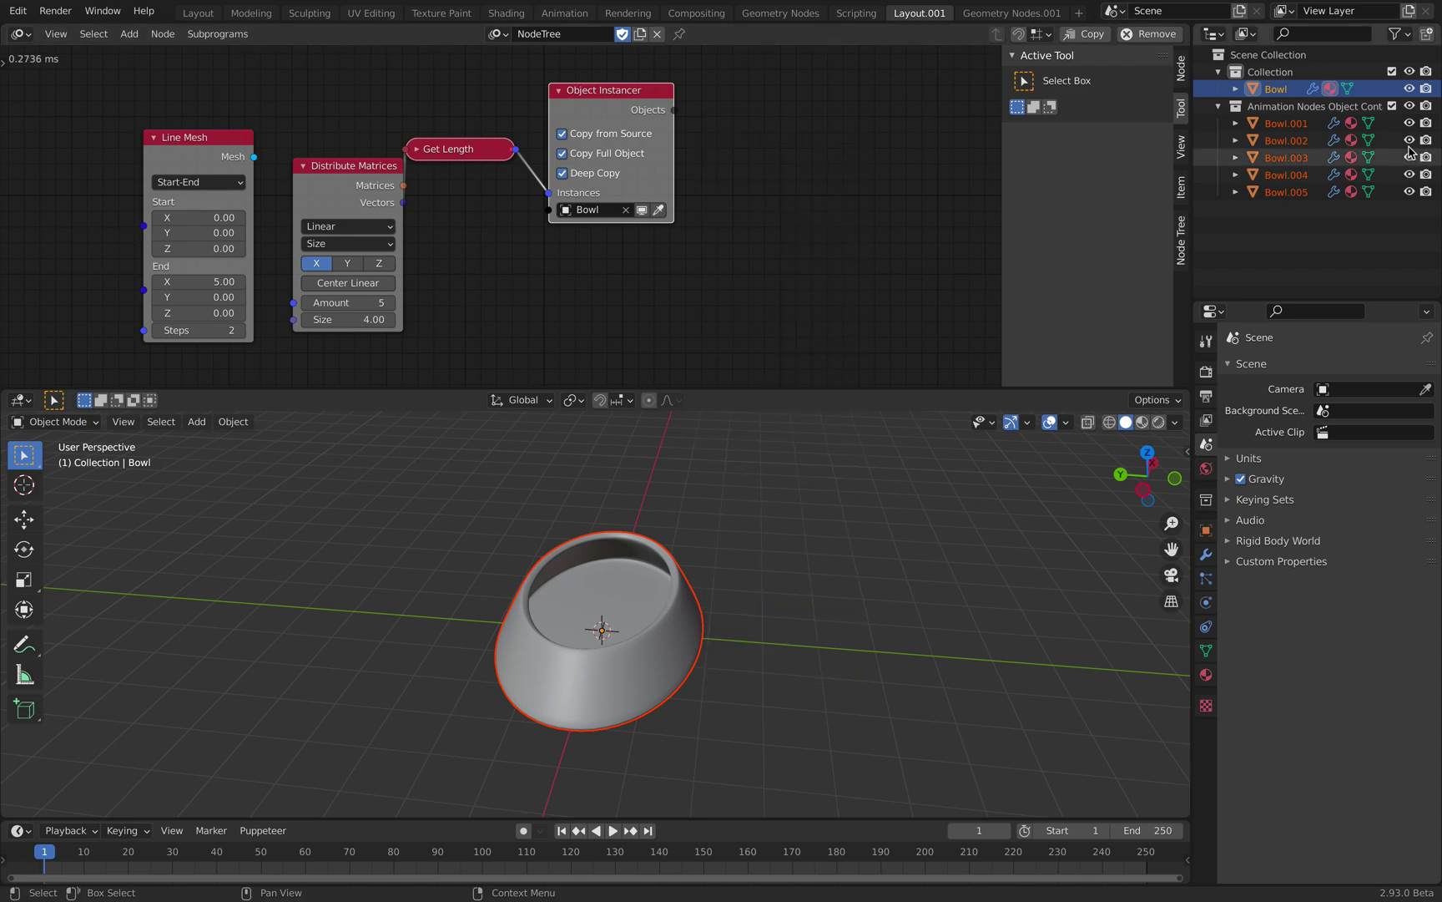
pyautogui.moveTo(789, 161); pyautogui.dragTo(758, 155, button='middle')
pyautogui.scroll(-1, 758, 156)
pyautogui.hotkey('shift', 'a')
pyautogui.click(758, 153)
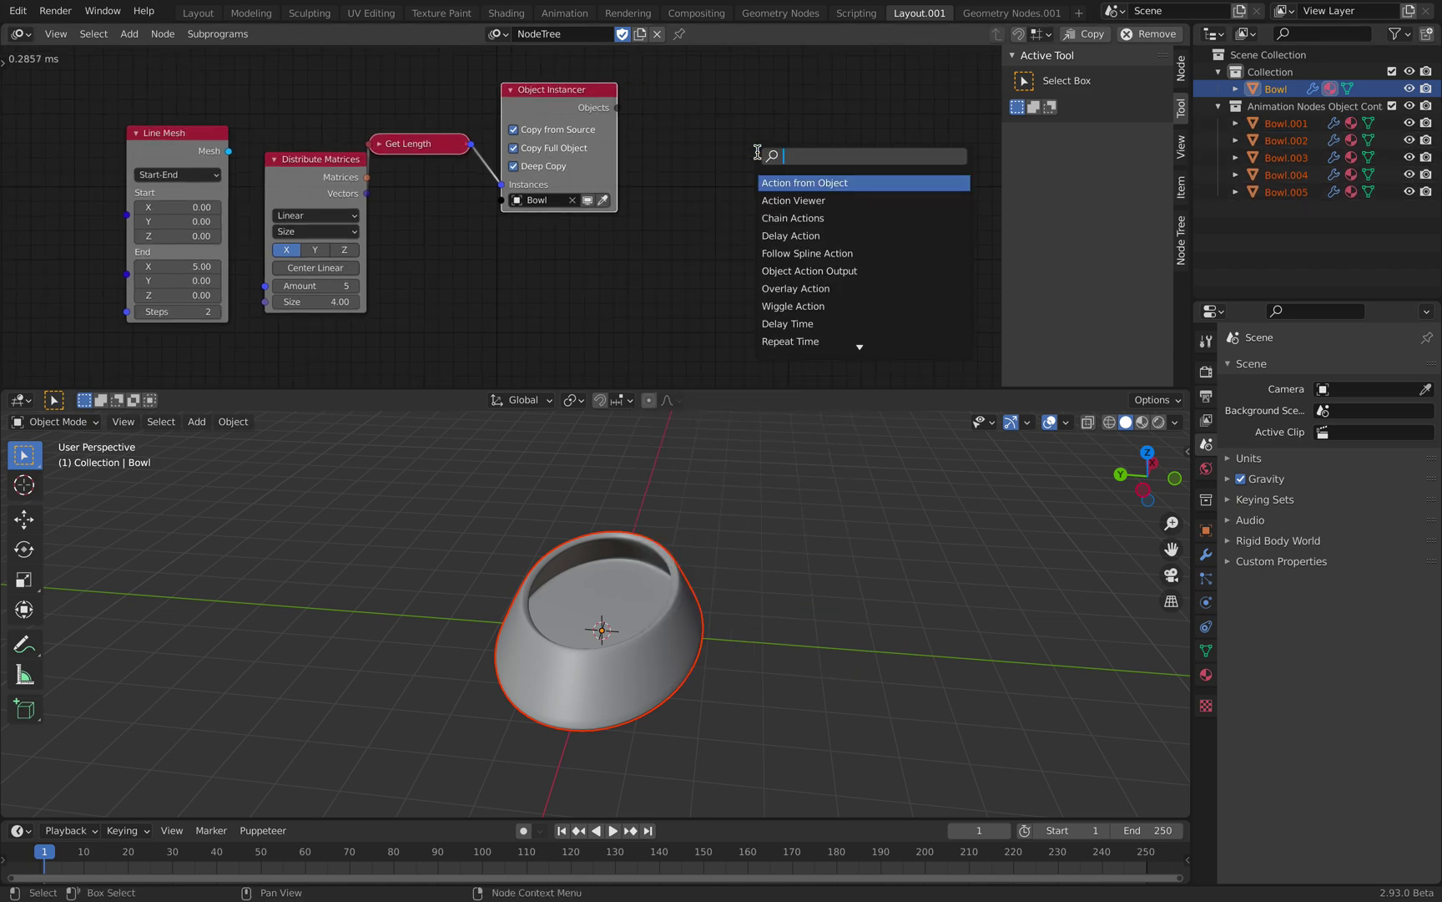
pyautogui.write('object tro')
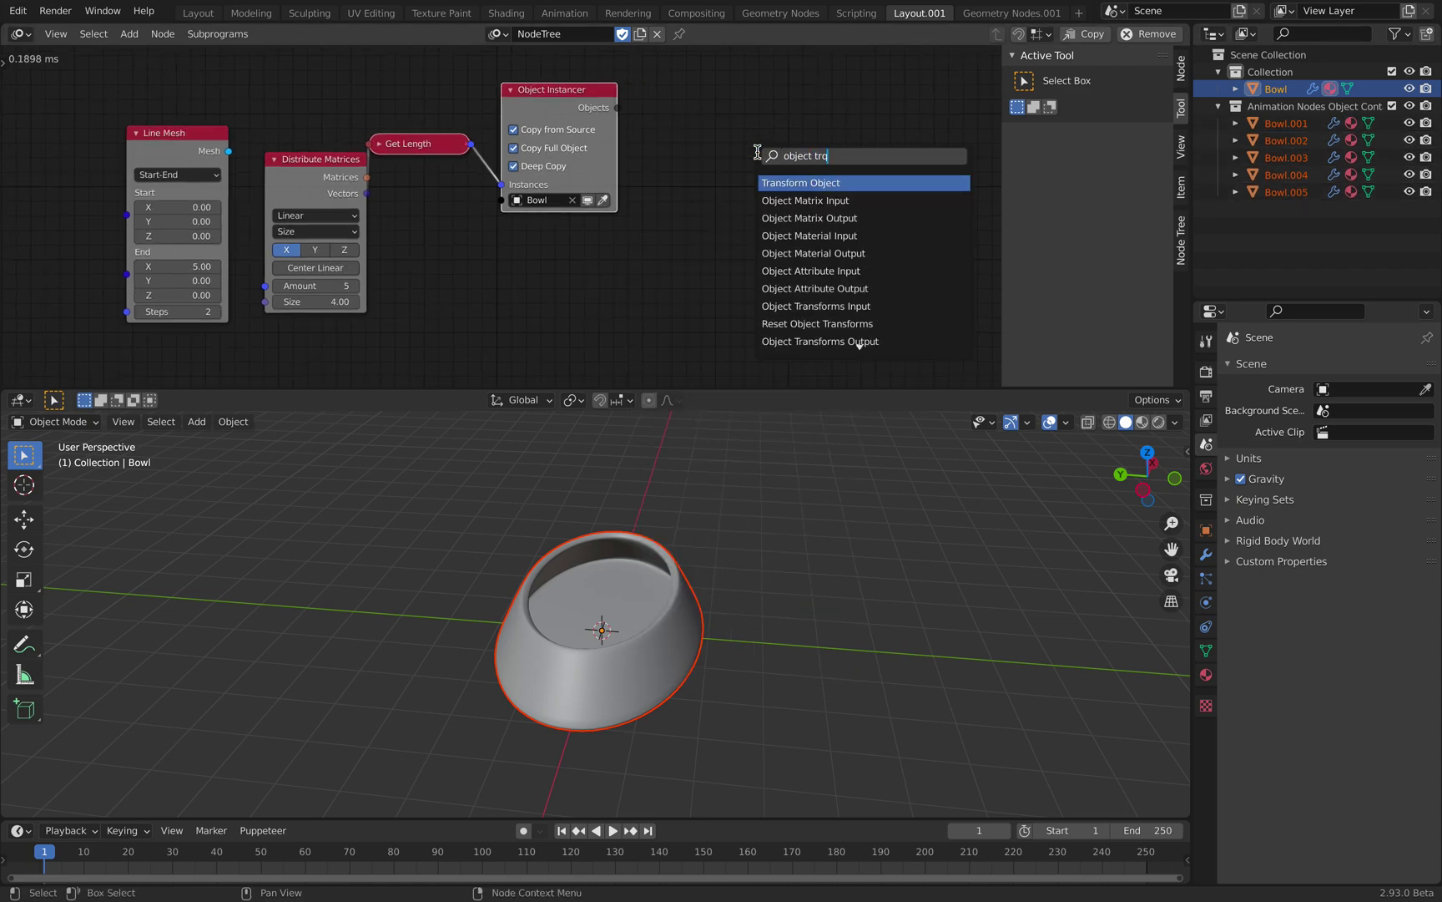
pyautogui.press('Return')
pyautogui.click(746, 153)
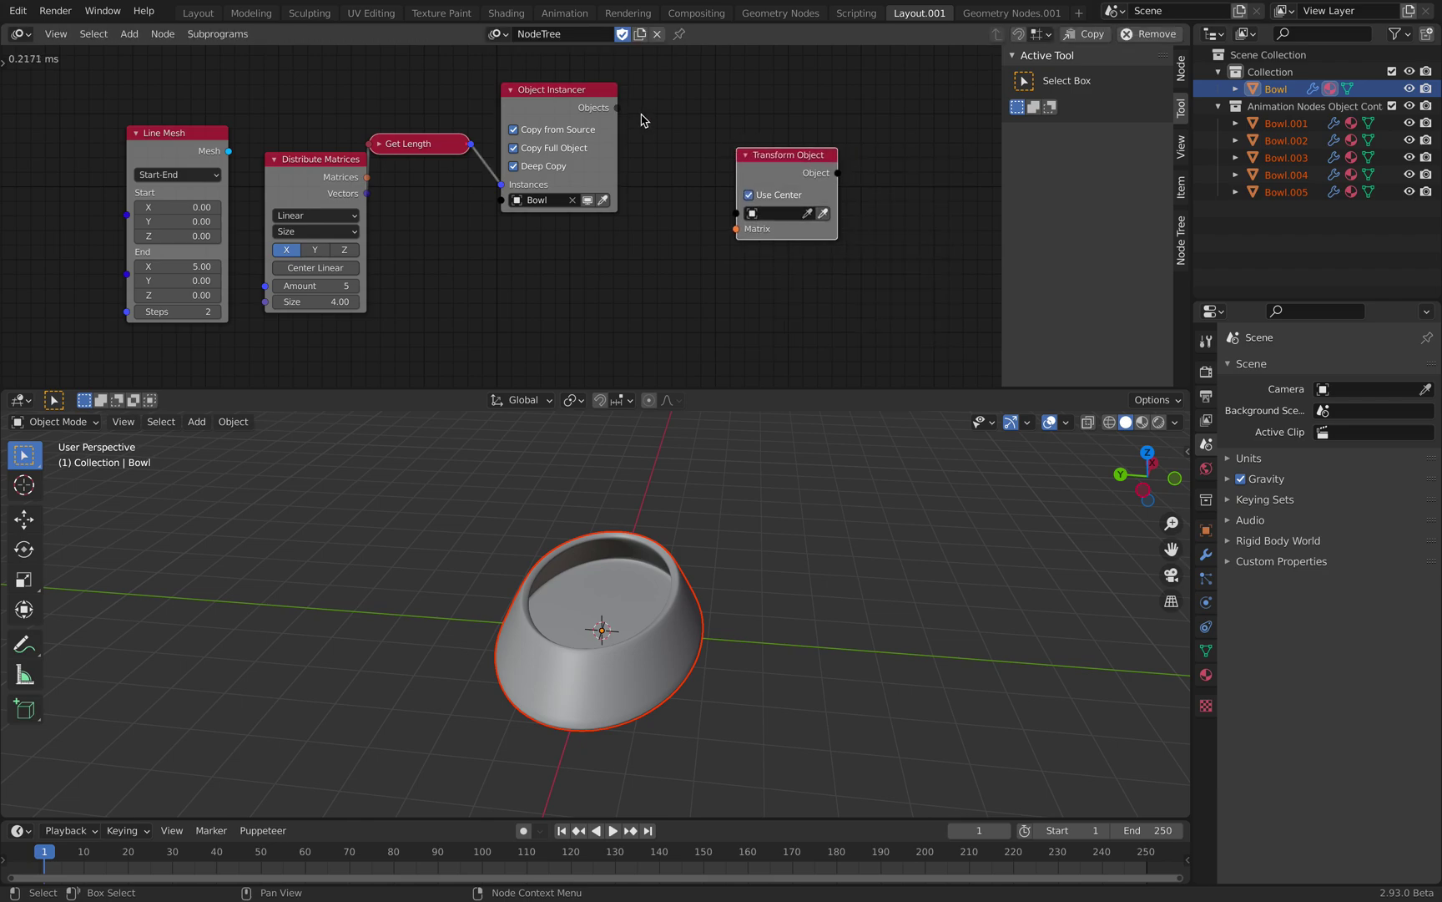
# Step: Try to feed the instancer's Objects and the distributed Matrices into the Transform Object node
pyautogui.moveTo(617, 108); pyautogui.dragTo(660, 146)
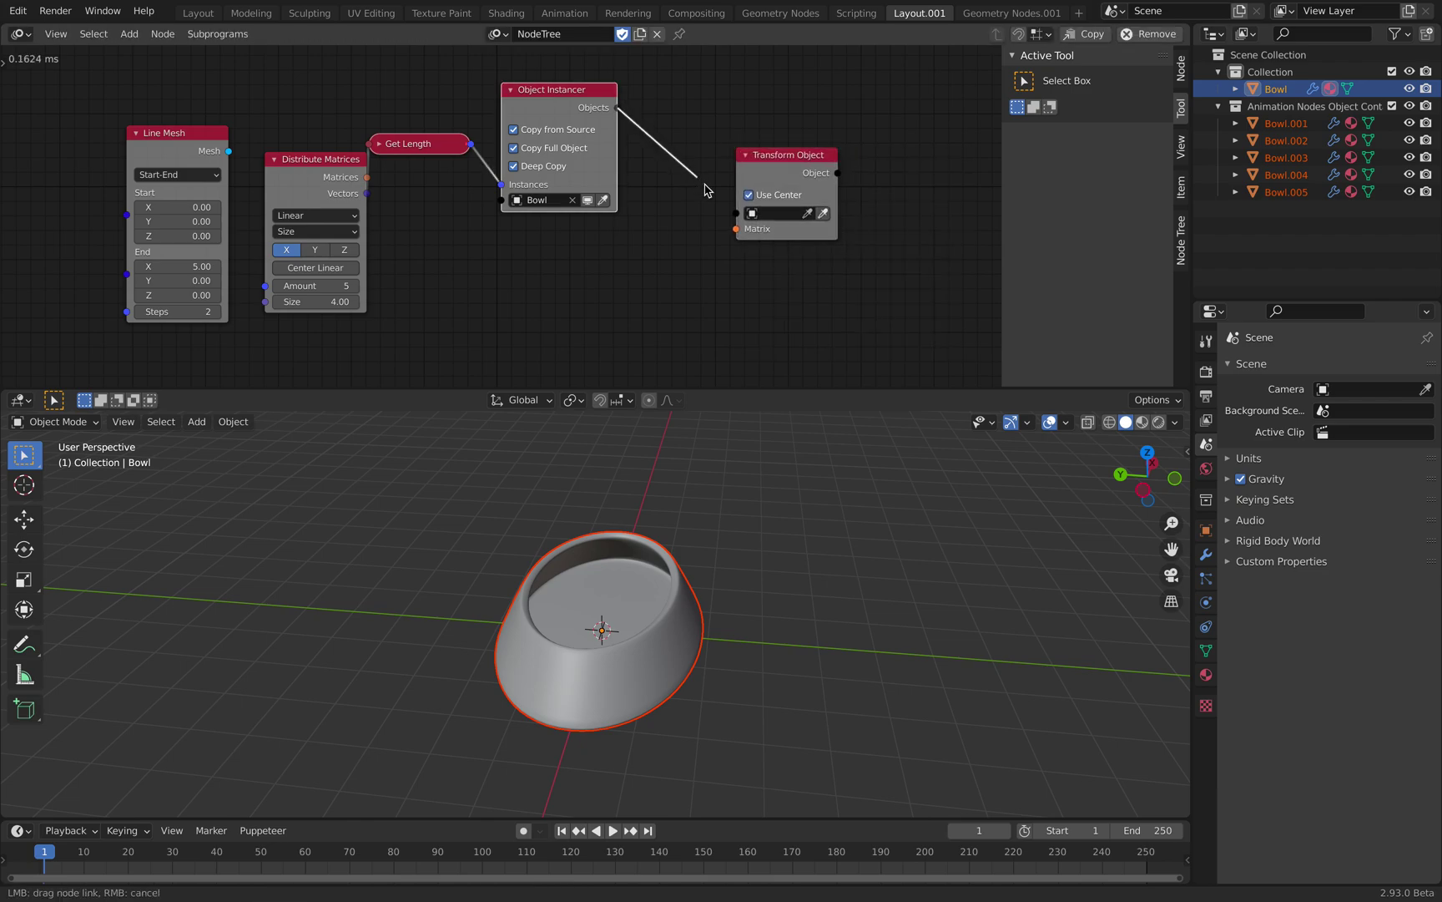
pyautogui.moveTo(720, 217); pyautogui.dragTo(733, 214)
pyautogui.moveTo(368, 177); pyautogui.dragTo(736, 229)
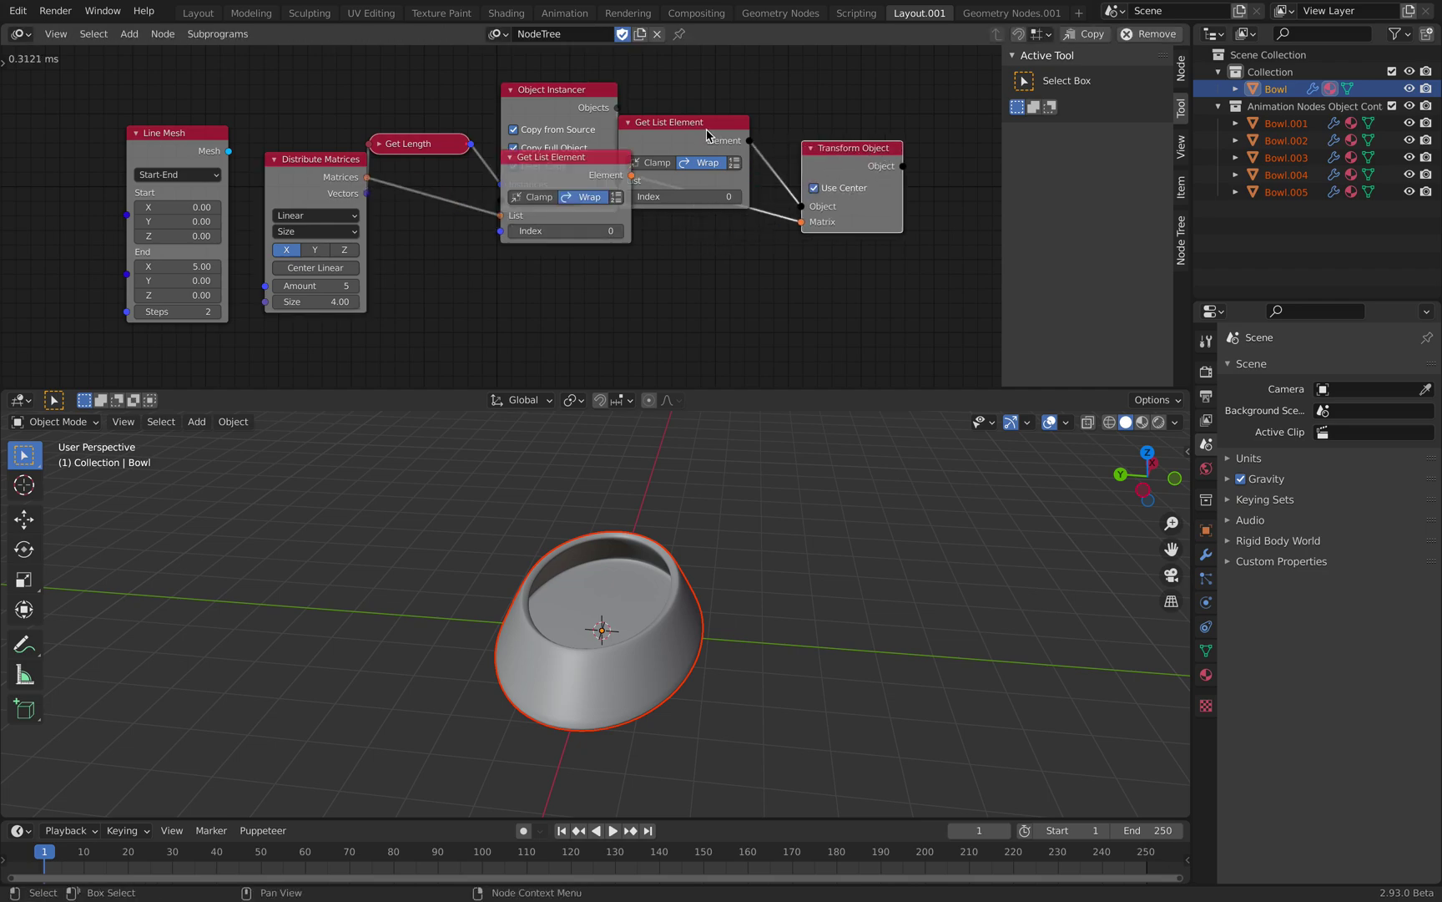
# Step: Undo the Transform Object node together with its links
pyautogui.hotkey('ctrl', 'z')
pyautogui.hotkey('ctrl', 'z')
pyautogui.hotkey('ctrl', 'z')
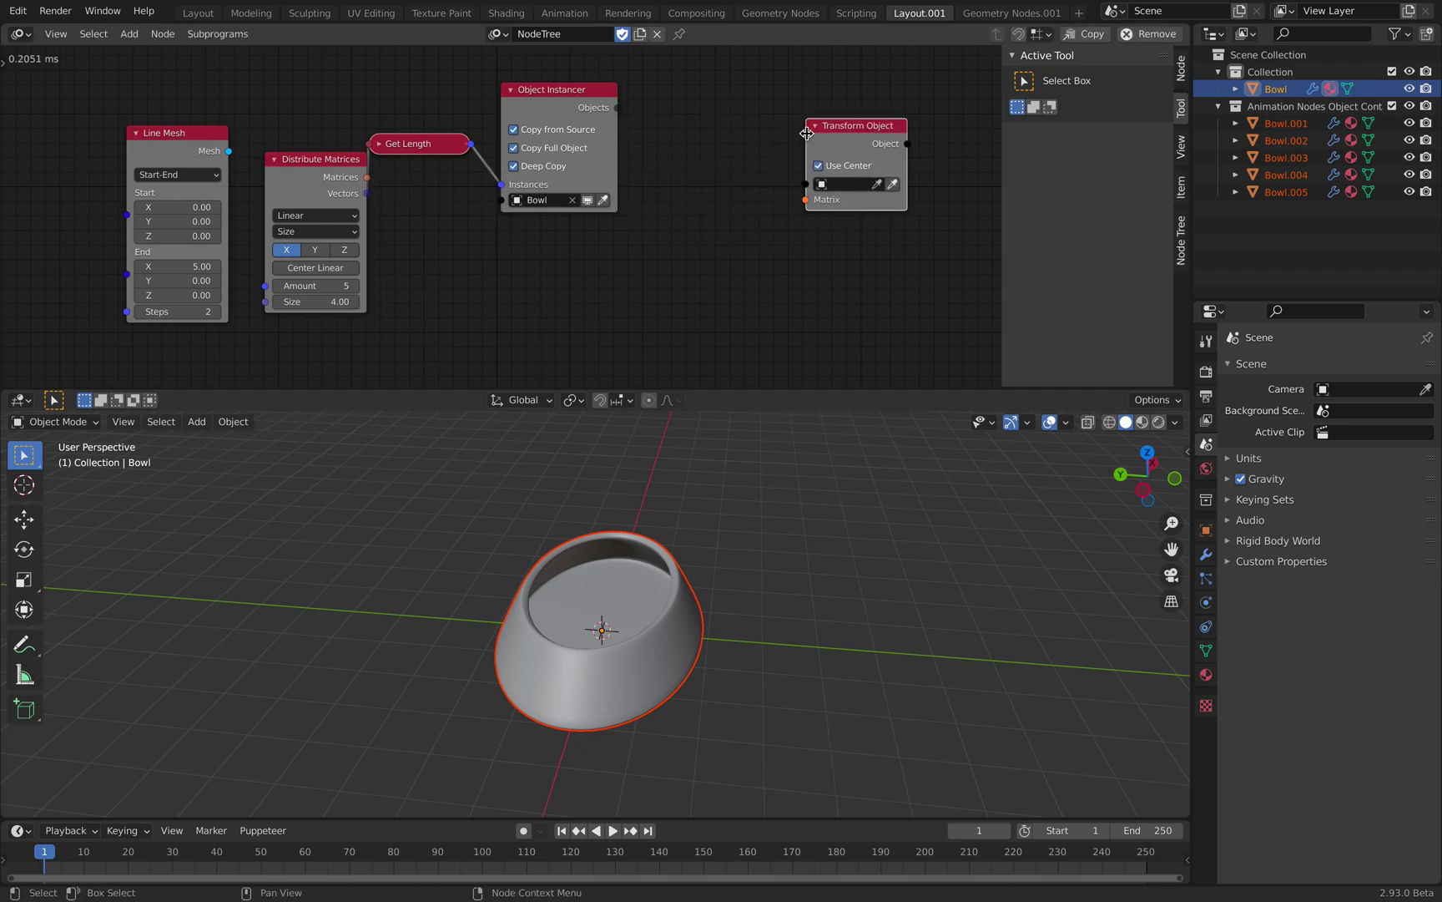
pyautogui.hotkey('ctrl', 'z')
pyautogui.hotkey('ctrl', 'z')
# Step: Add an Object Transforms Output node after the Object Instancer
pyautogui.hotkey('shift', 'a')
pyautogui.click(776, 130)
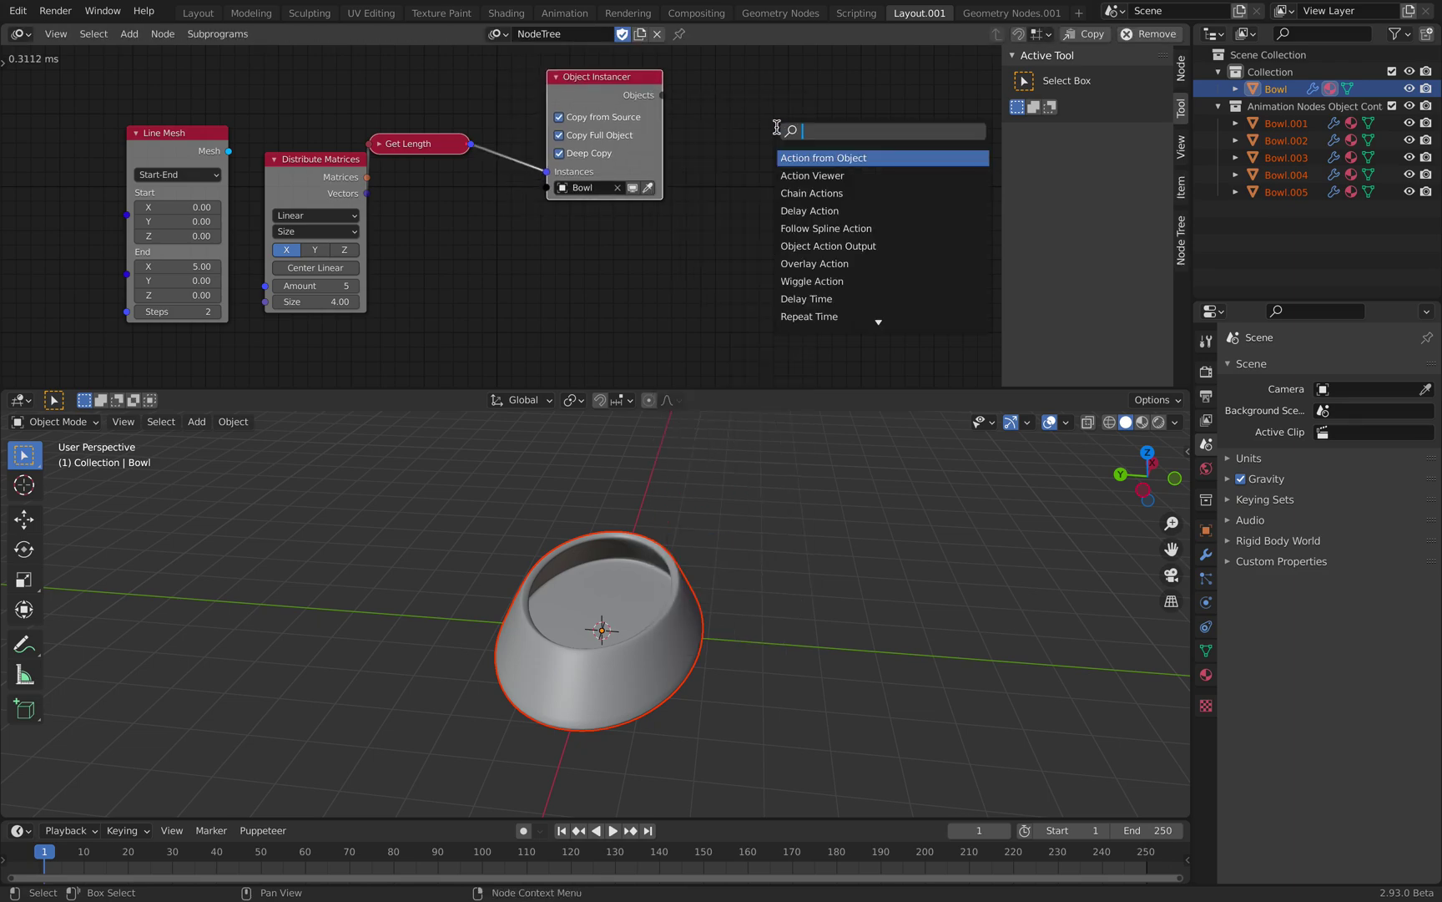
pyautogui.write('object tr')
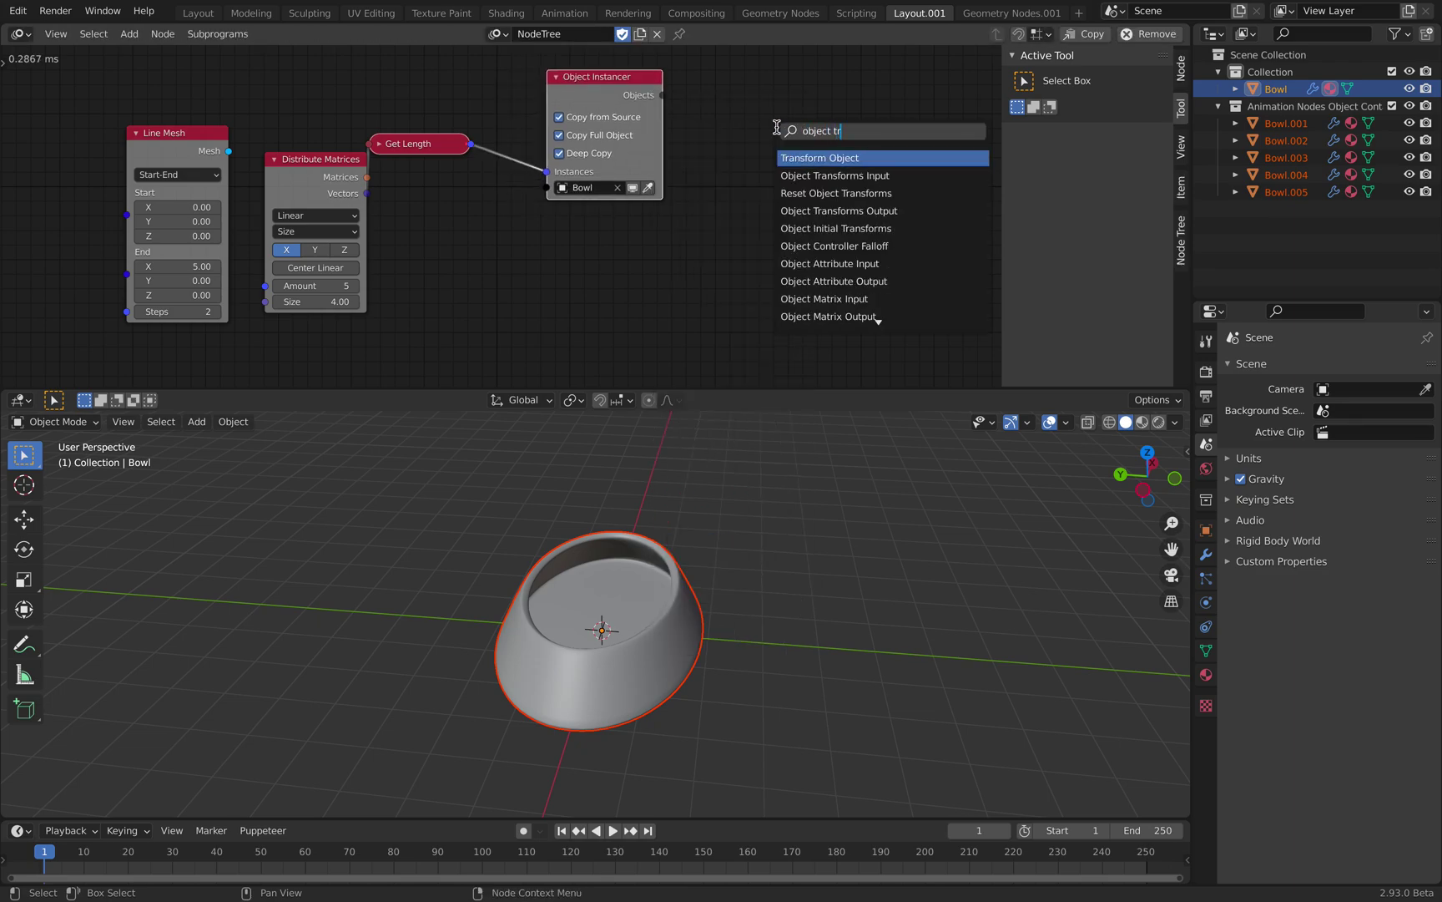
pyautogui.write('ansform')
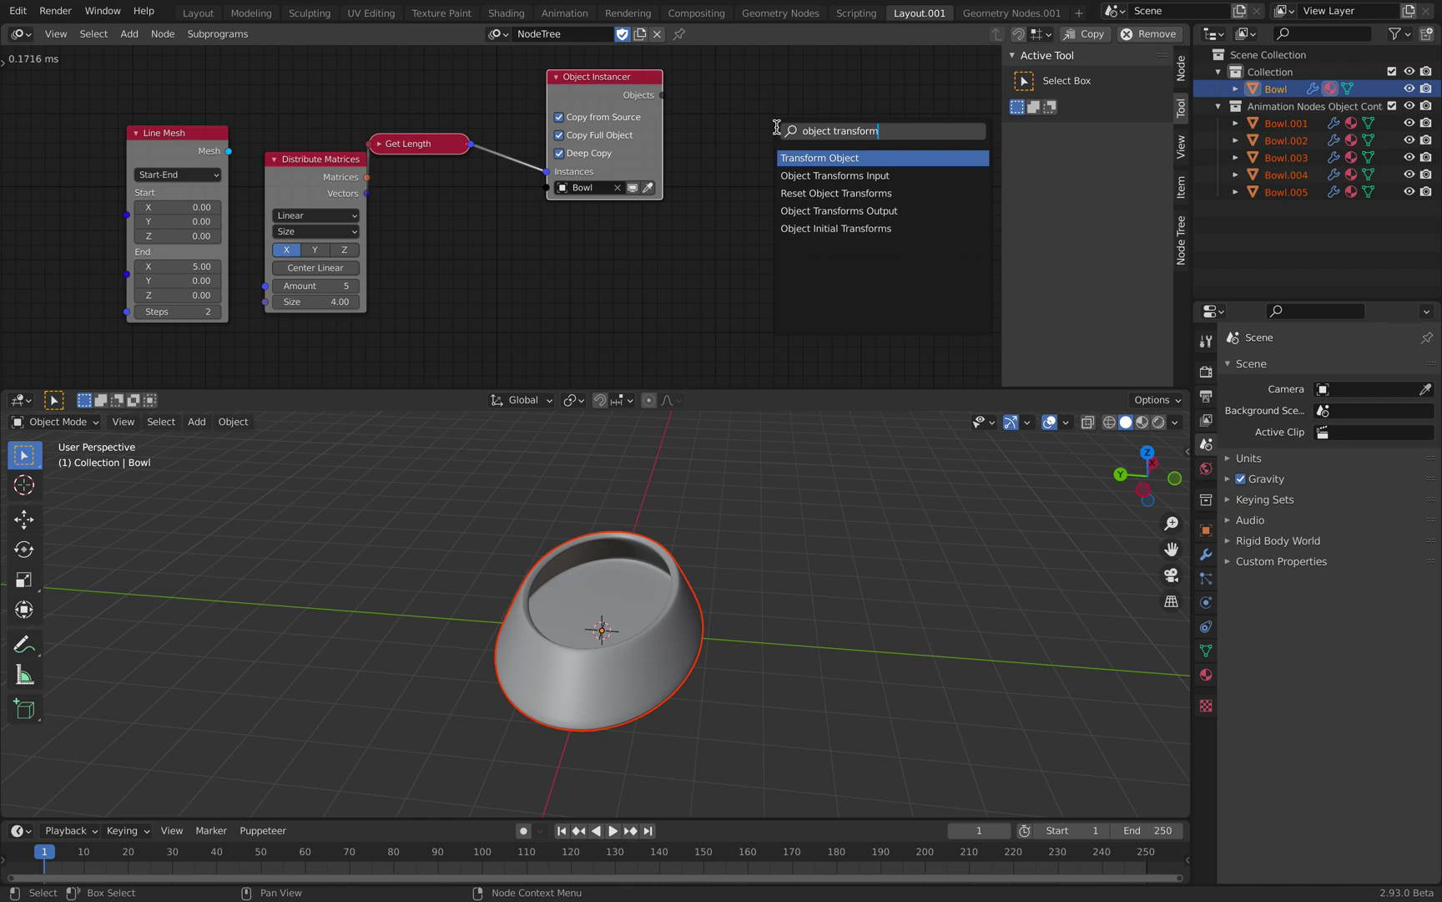
pyautogui.press('Down')
pyautogui.press('Down')
pyautogui.press('Down')
pyautogui.press('Return')
pyautogui.click(777, 131)
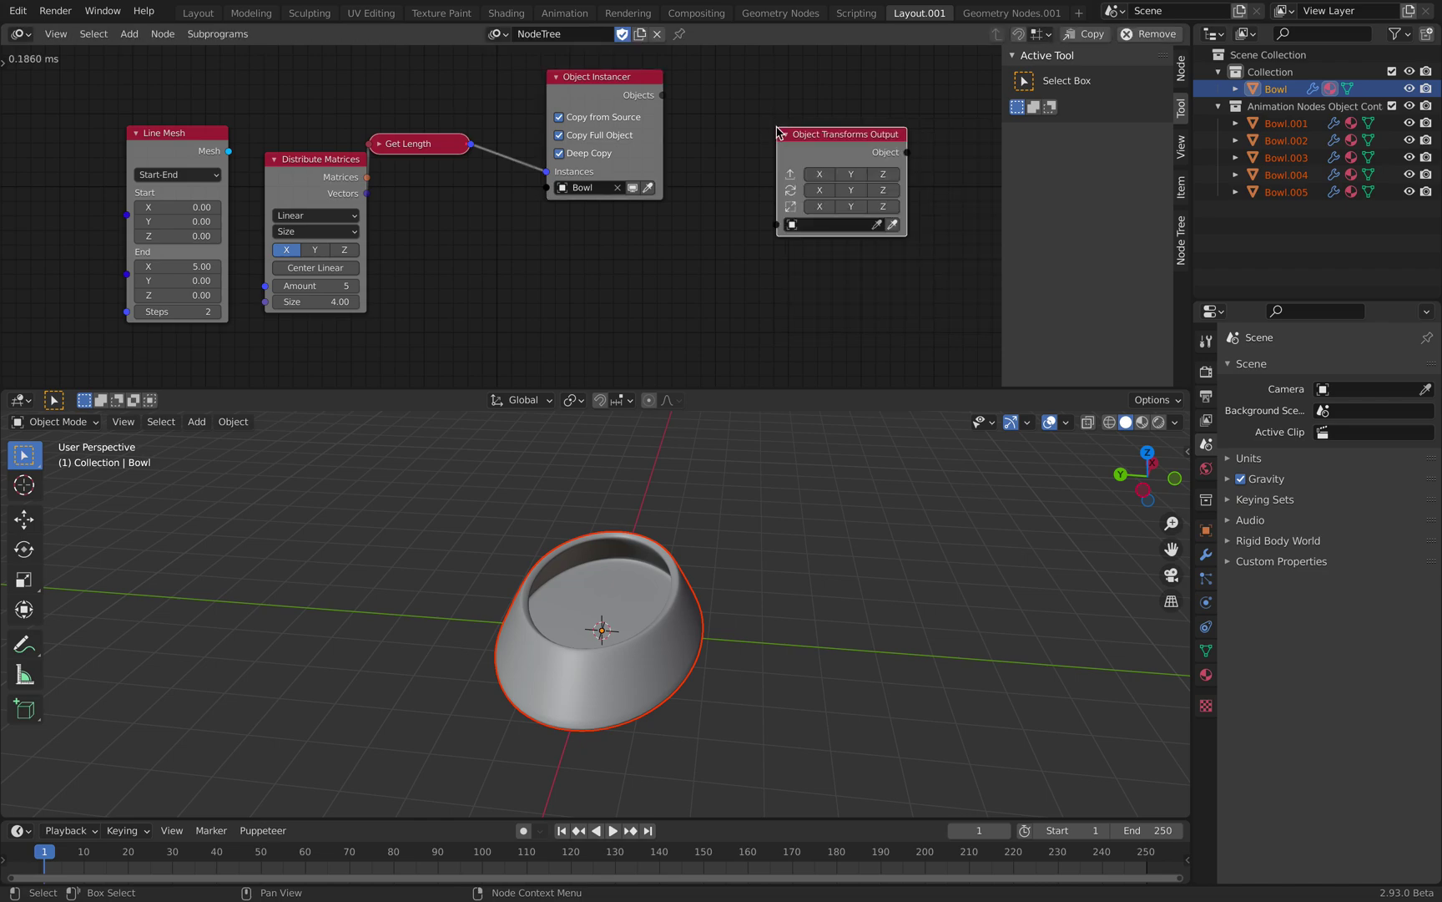
# Step: Enable X, Y and Z location on Object Transforms Output, then link the instancer's Objects and the distribution's Vectors as Locations
pyautogui.moveTo(815, 177); pyautogui.dragTo(881, 179)
pyautogui.moveTo(670, 105); pyautogui.dragTo(785, 228)
pyautogui.moveTo(368, 193); pyautogui.dragTo(778, 262)
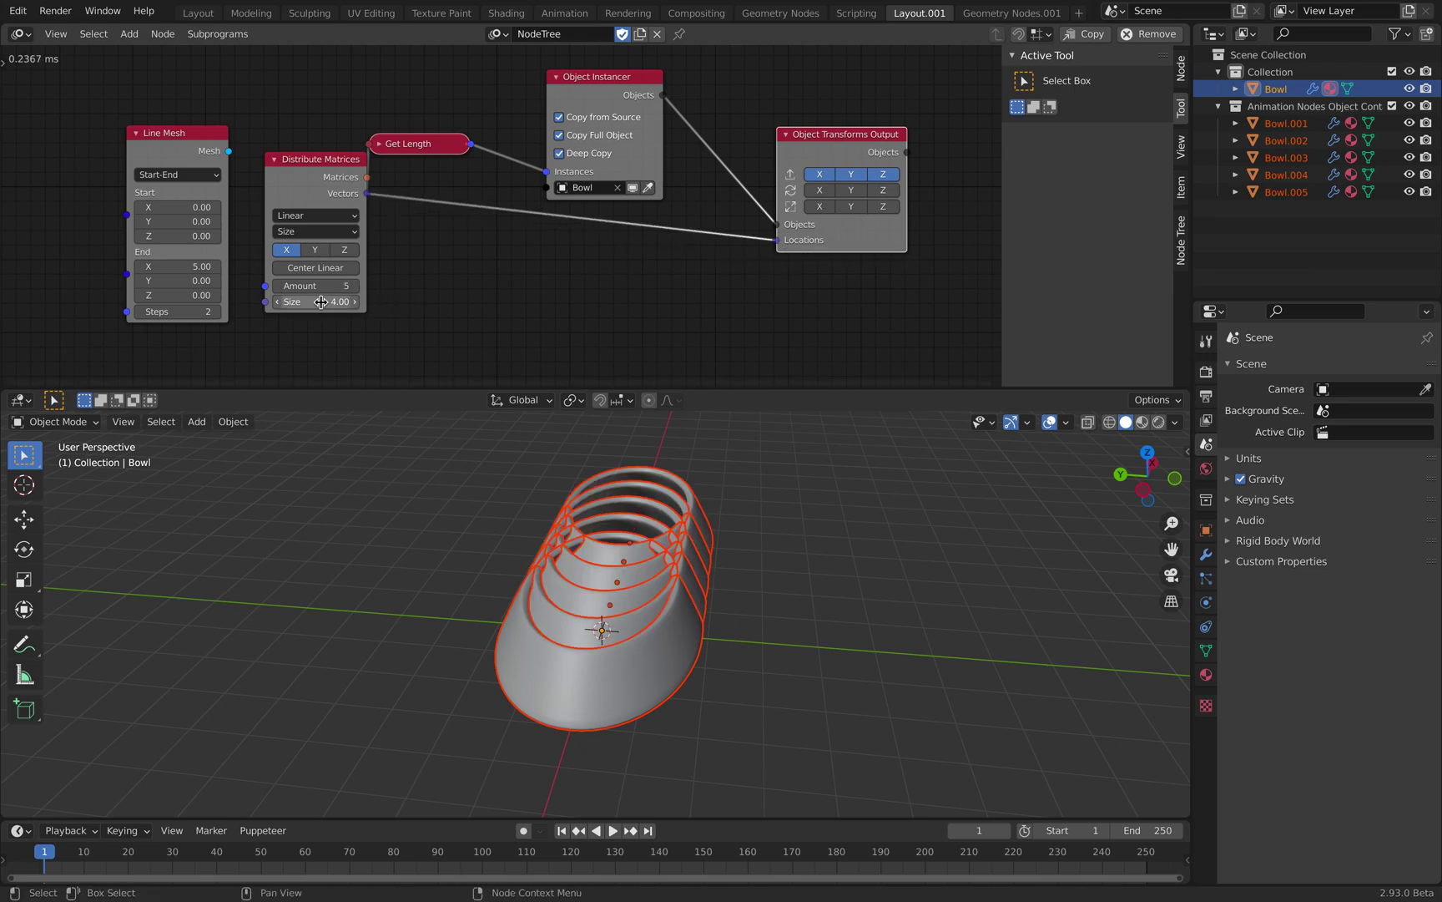
# Step: Distribute the bowl copies along the Y axis with a Size of 16.60
pyautogui.moveTo(330, 302); pyautogui.dragTo(384, 302)
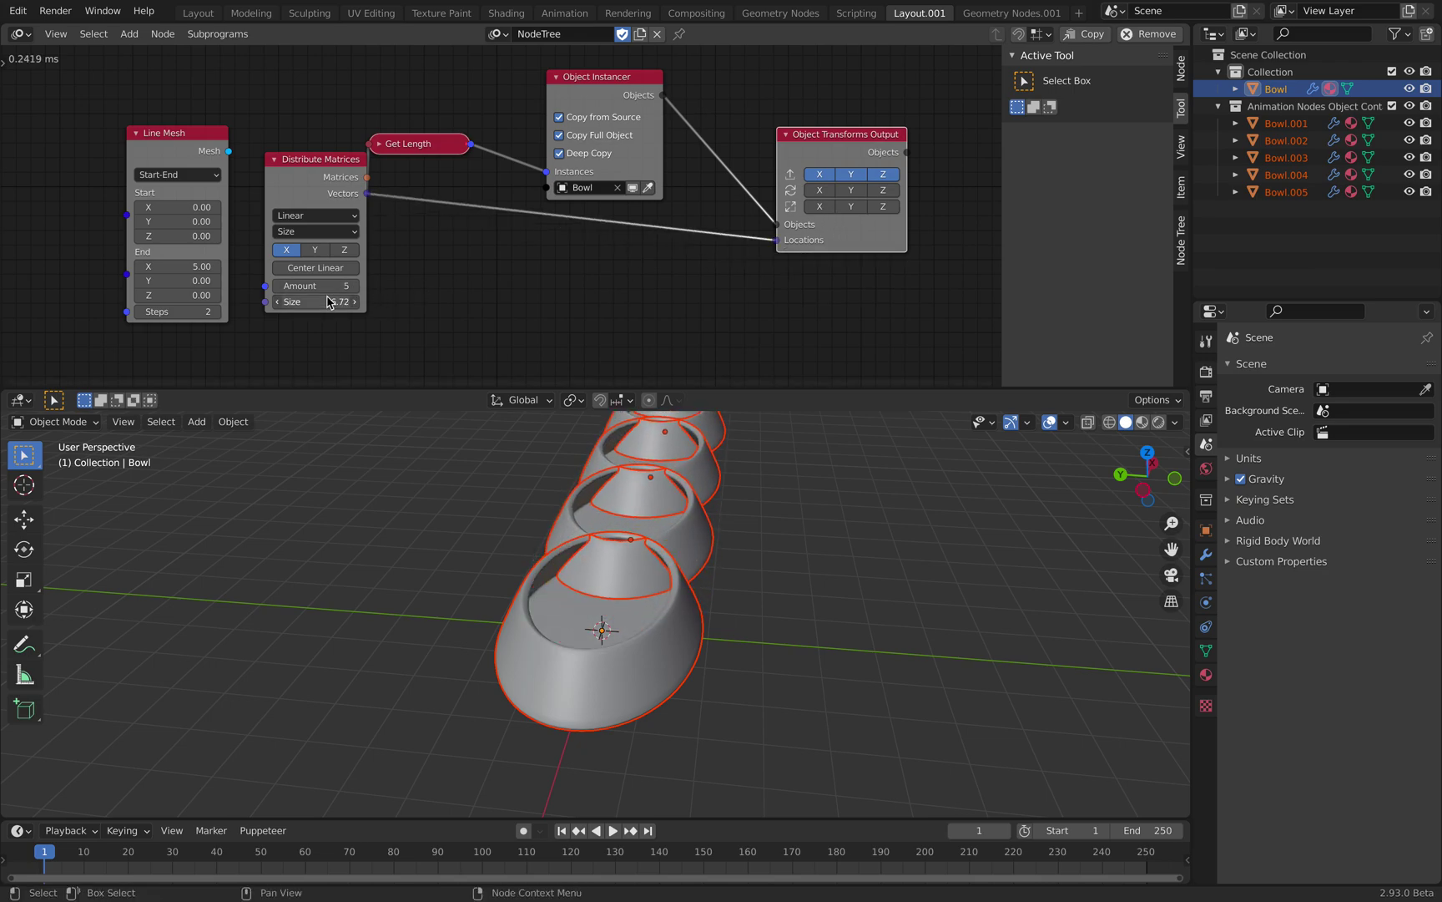
pyautogui.click(322, 254)
pyautogui.moveTo(701, 497); pyautogui.dragTo(439, 503, button='middle')
pyautogui.scroll(-3, 438, 502)
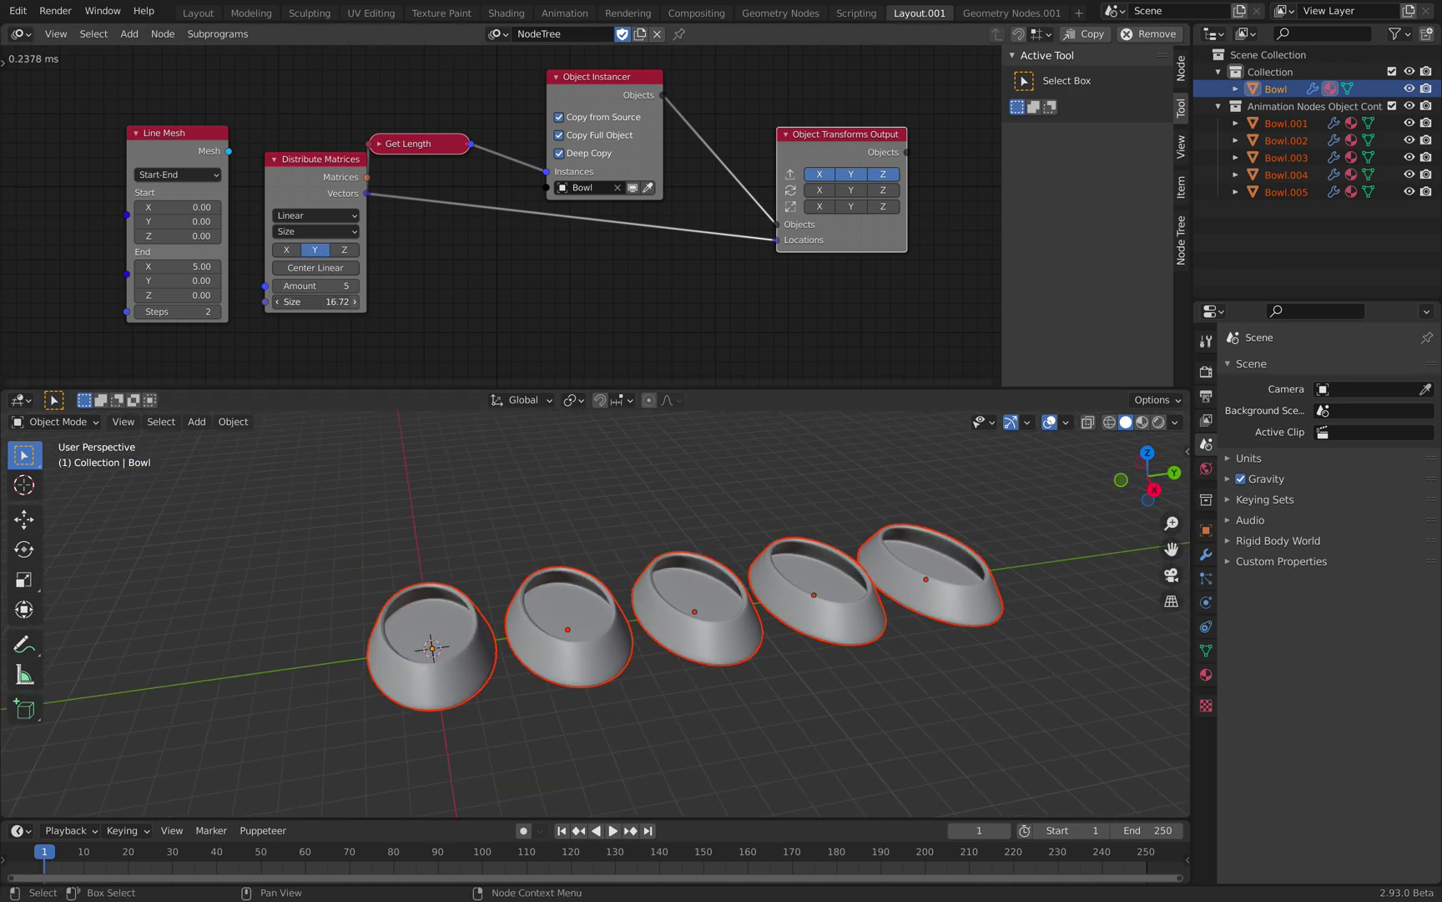
pyautogui.moveTo(330, 301)
pyautogui.mouseDown()
pyautogui.moveTo(363, 301)
pyautogui.moveTo(328, 301)
pyautogui.mouseUp()
pyautogui.keyDown('shift'); pyautogui.moveTo(655, 550); pyautogui.dragTo(591, 507, button='middle'); pyautogui.keyUp('shift')
# Step: Select the farthest bowl copy, Bowl.005, and show its modifier properties
pyautogui.click(543, 501)
pyautogui.click(874, 607)
pyautogui.click(768, 614)
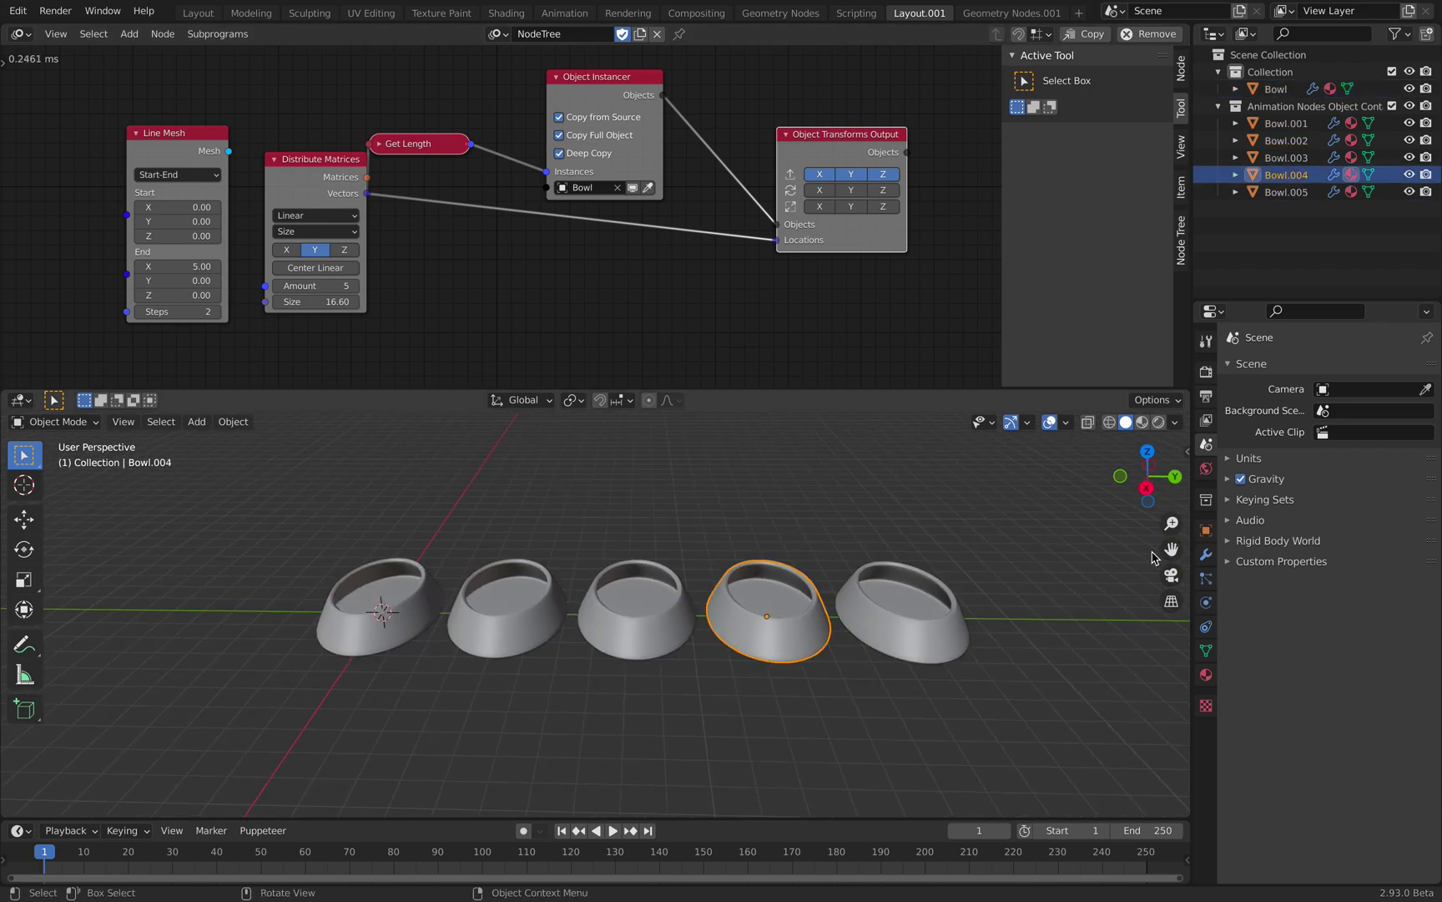
pyautogui.click(1206, 554)
pyautogui.click(937, 594)
pyautogui.moveTo(937, 595); pyautogui.dragTo(1077, 579, button='middle')
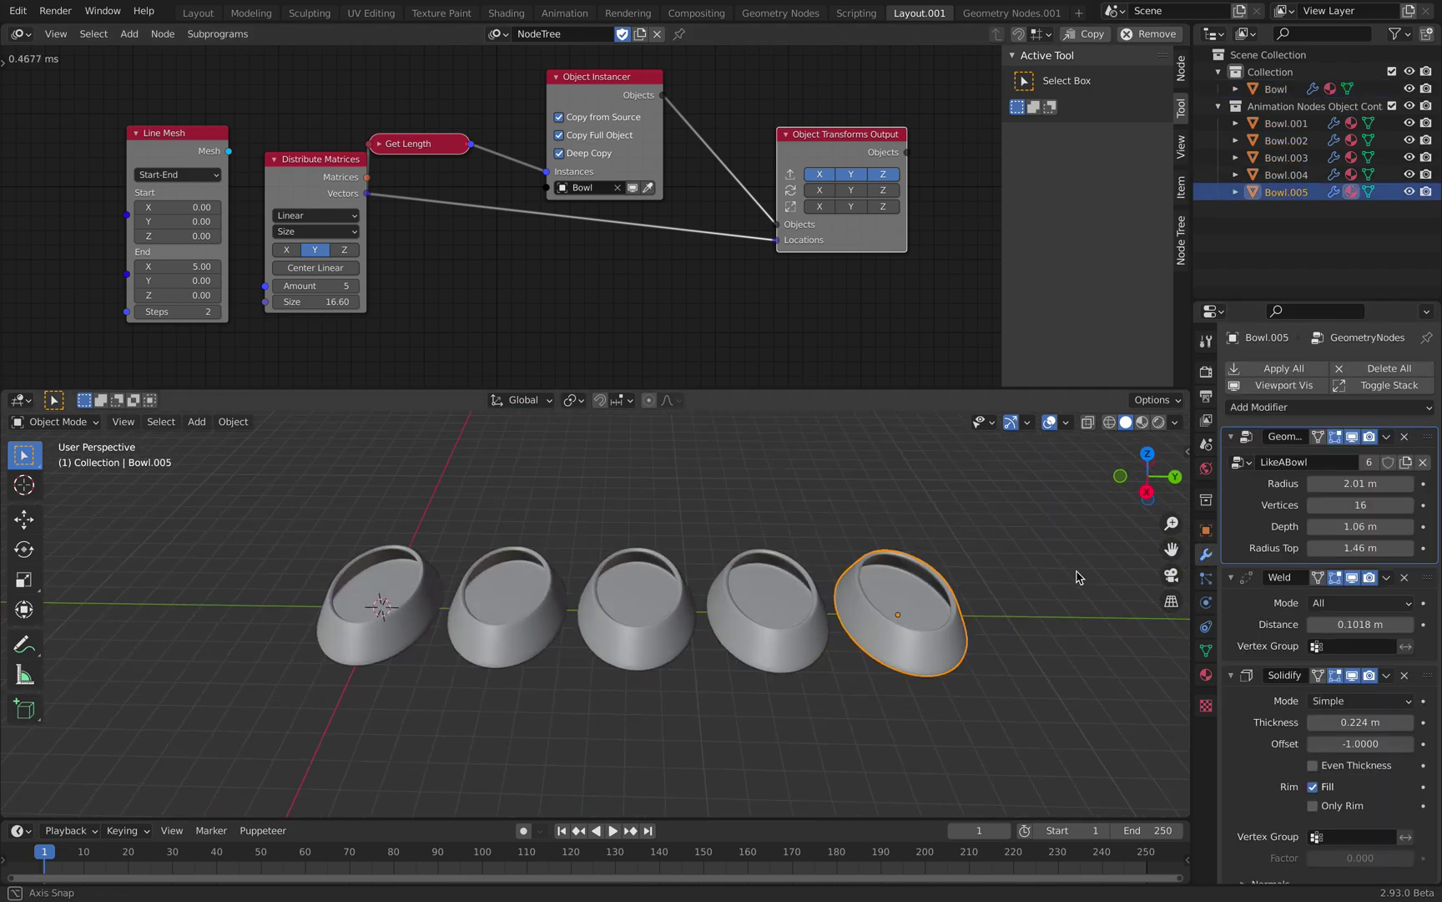
# Step: Give Bowl.005, Bowl.004, Bowl.003 and Bowl.002 distinct shapes by varying each copy's own LikeABowl modifier parameters
pyautogui.moveTo(1359, 484); pyautogui.dragTo(1358, 551)
pyautogui.click(770, 608)
pyautogui.click(656, 606)
pyautogui.click(506, 647)
# Step: Select the original Bowl and set its LikeABowl Radius to 1.27 m
pyautogui.click(398, 598)
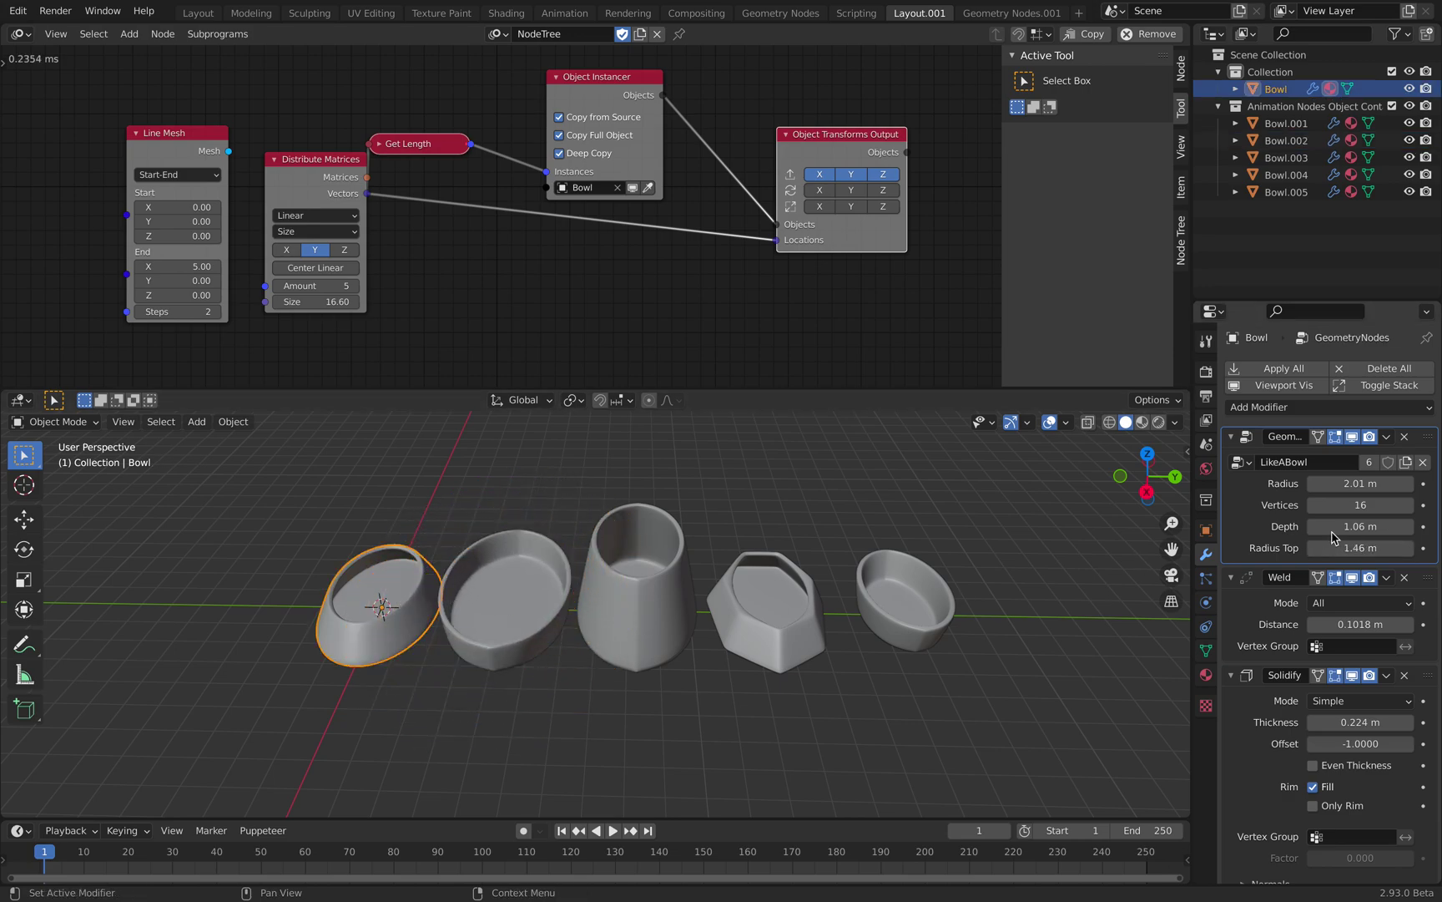
pyautogui.moveTo(1361, 483); pyautogui.dragTo(1340, 483)
pyautogui.moveTo(760, 553); pyautogui.dragTo(924, 562, button='middle')
pyautogui.moveTo(514, 616); pyautogui.dragTo(416, 653, button='middle')
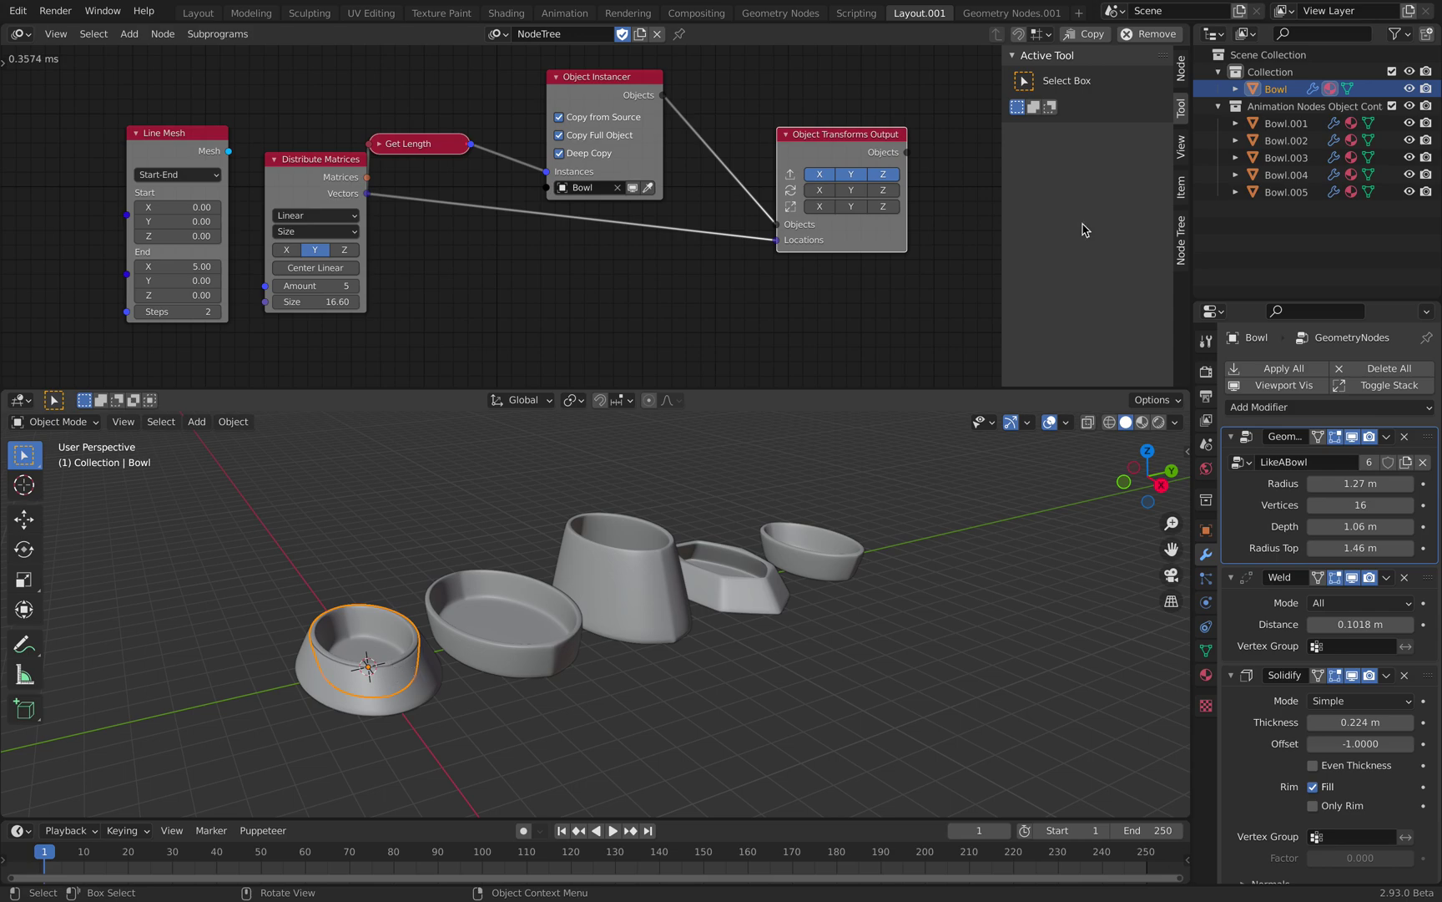
# Step: Hide the original Bowl in the viewport so only the instanced copies show
pyautogui.click(1410, 89)
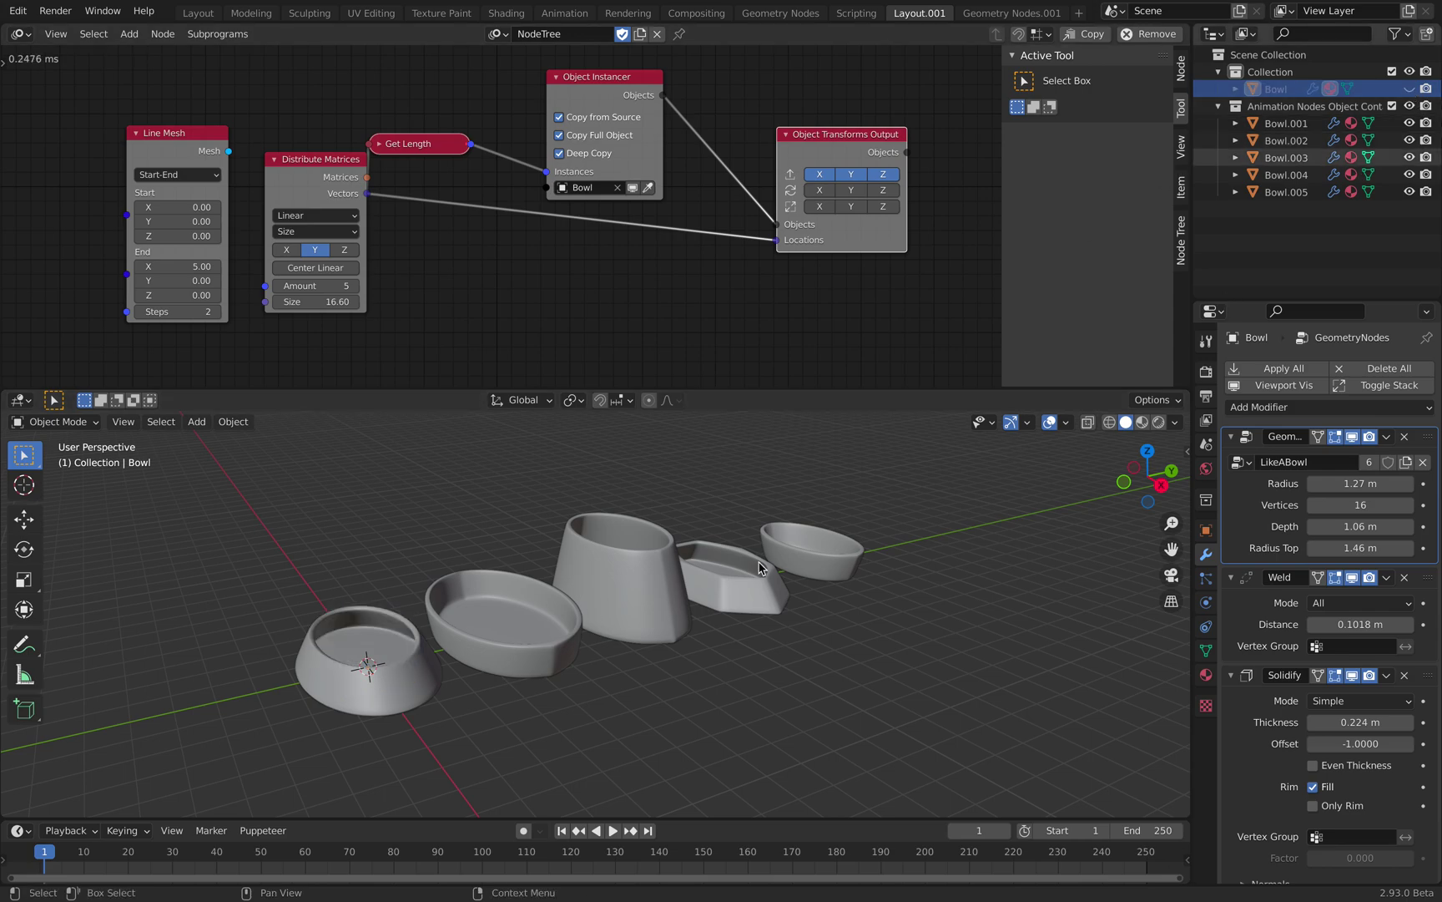
pyautogui.click(1410, 89)
pyautogui.click(1410, 89)
# Step: Select Bowl.001 and set its LikeABowl Radius to 0.954 m
pyautogui.click(1291, 125)
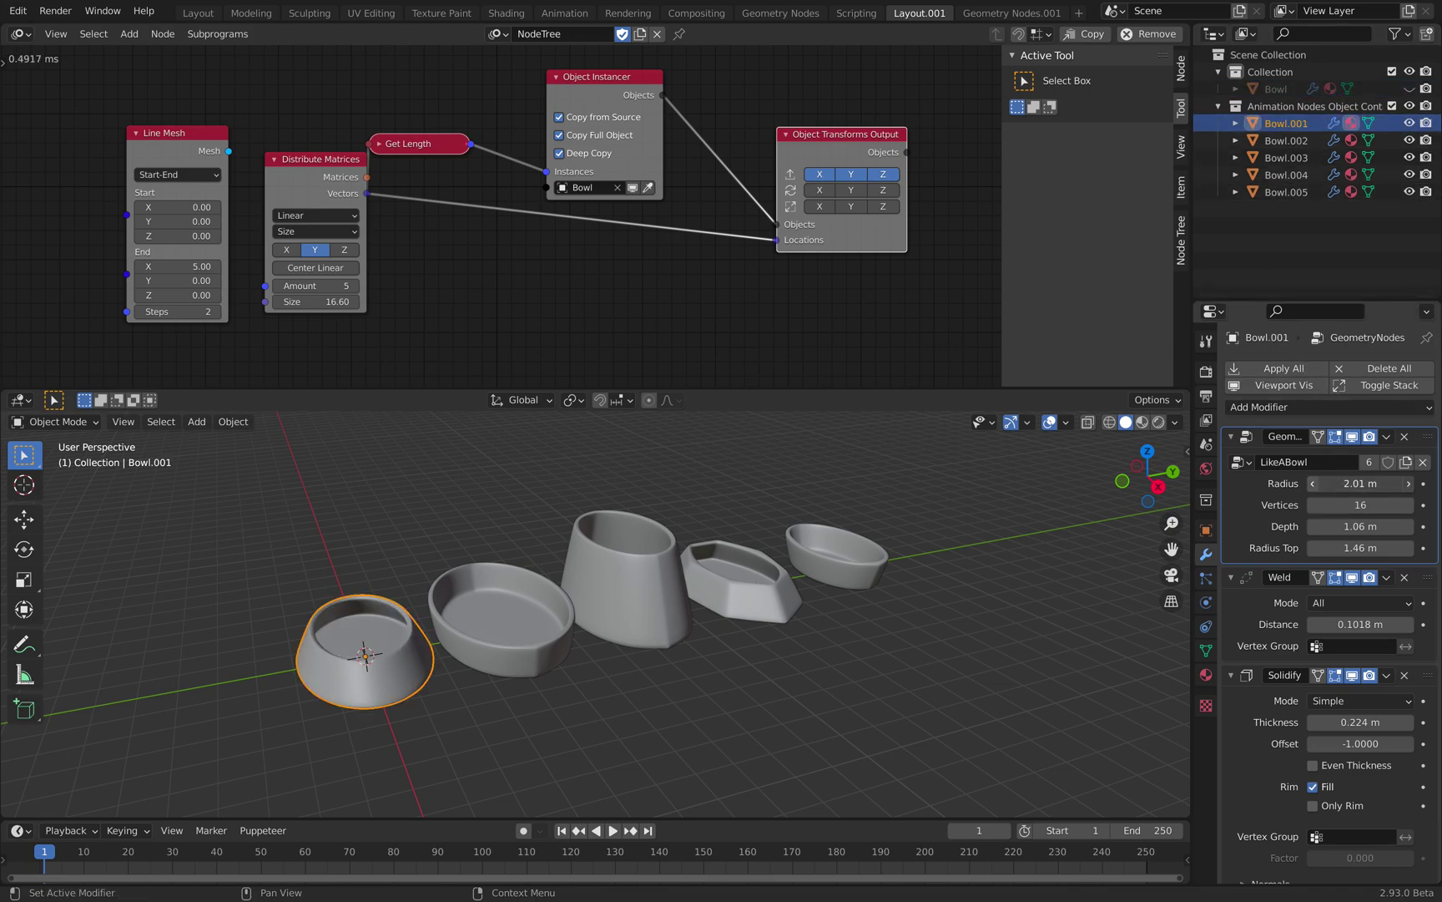
pyautogui.moveTo(1361, 483); pyautogui.dragTo(1319, 483)
pyautogui.moveTo(891, 683)
pyautogui.mouseDown(button='middle')
pyautogui.moveTo(831, 685)
pyautogui.moveTo(924, 680)
pyautogui.moveTo(908, 692)
pyautogui.moveTo(901, 659)
pyautogui.mouseUp(button='middle')
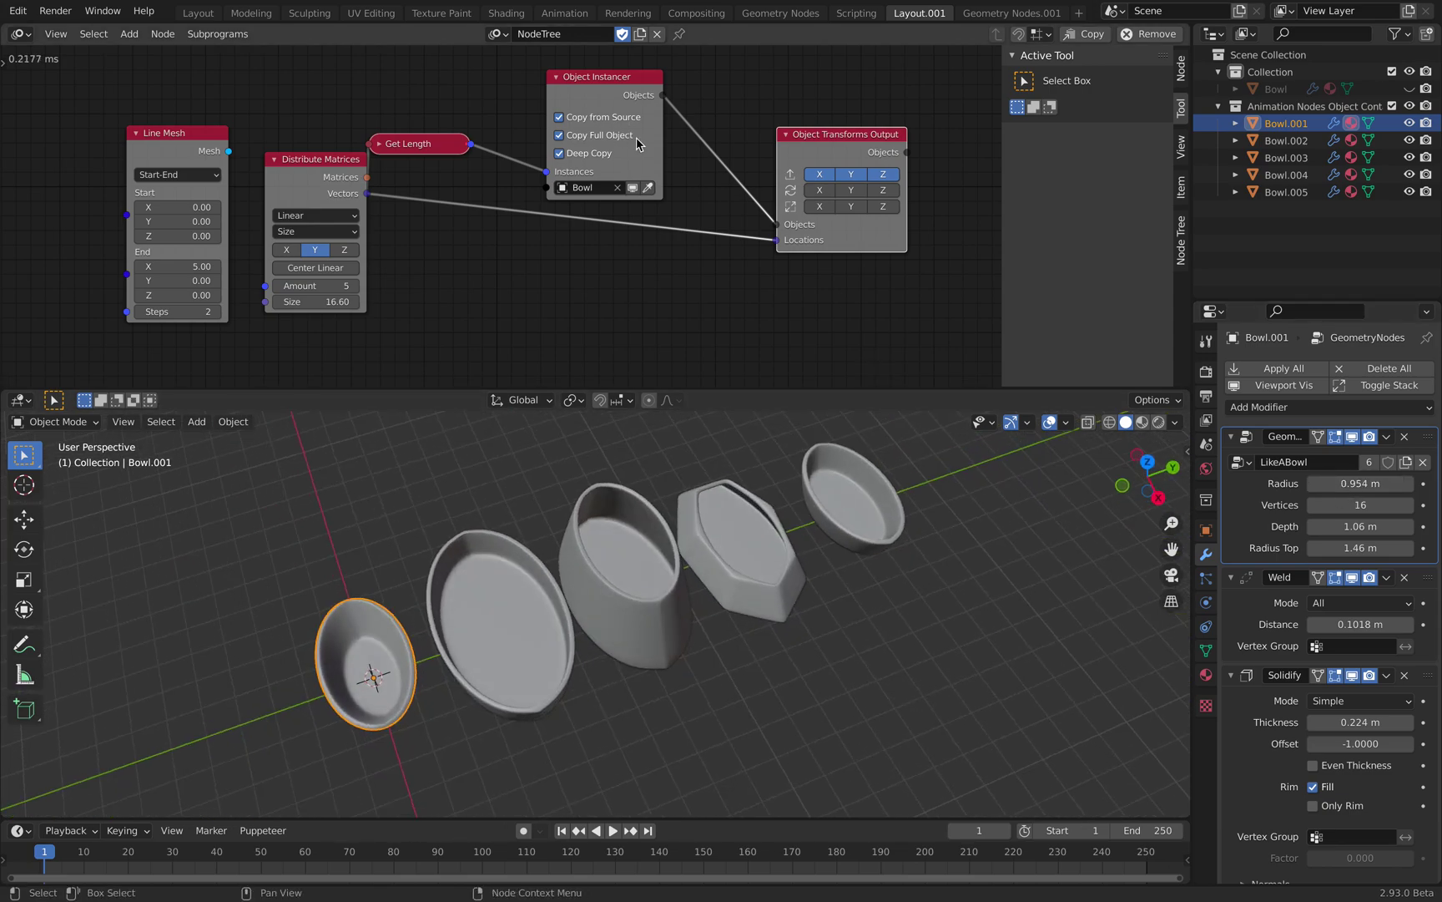
# Step: Move the unused Line Mesh node away from the others and collapse the node editor's sidebar
pyautogui.moveTo(184, 140); pyautogui.dragTo(82, 127)
pyautogui.moveTo(792, 151); pyautogui.dragTo(674, 154, button='middle')
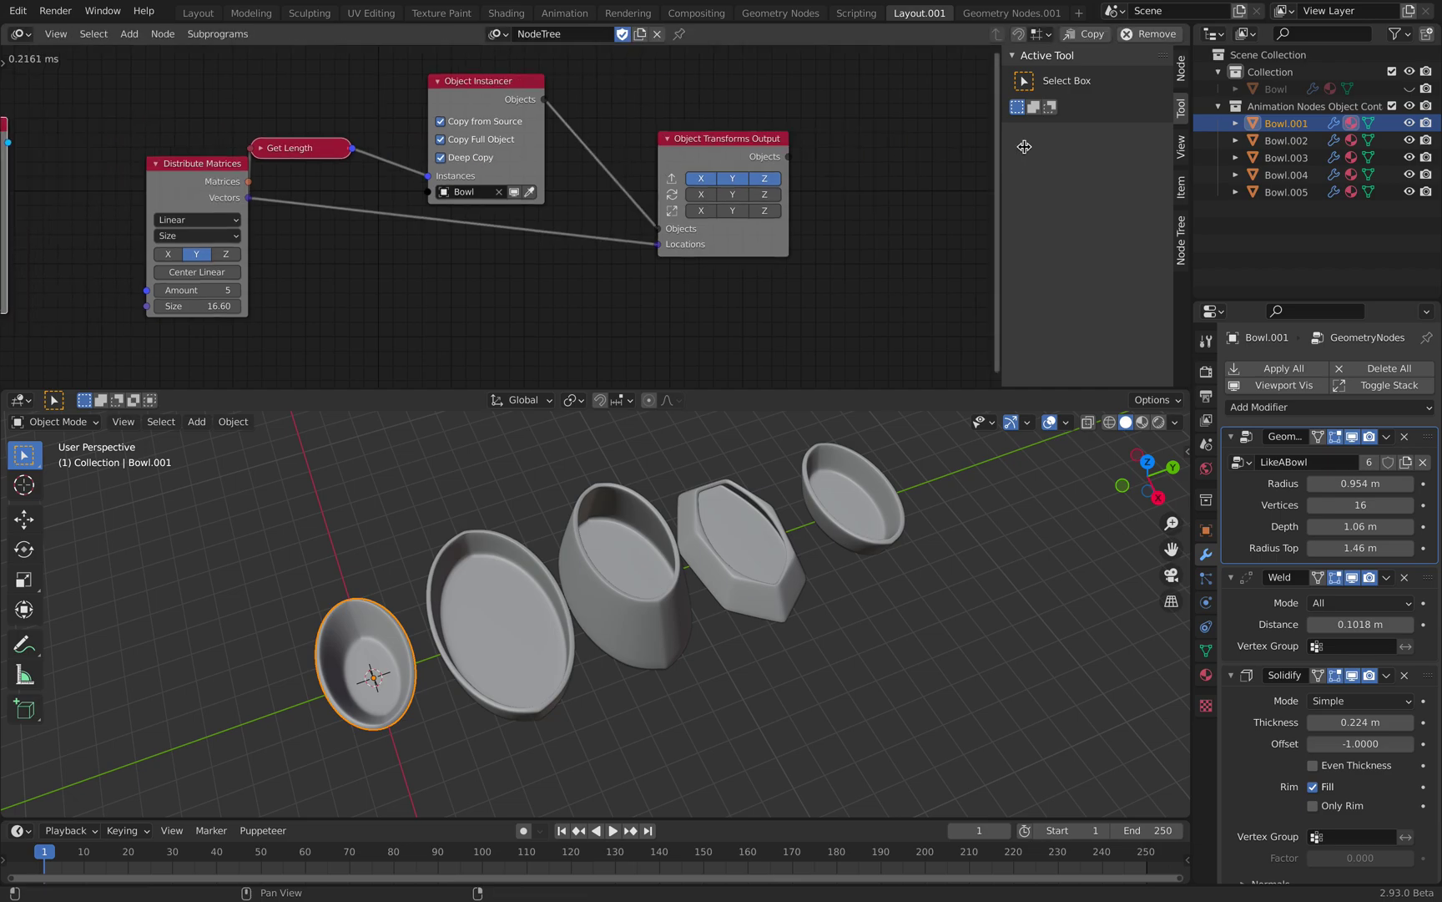
pyautogui.moveTo(1024, 146); pyautogui.dragTo(1195, 143)
# Step: Create a loop through the Object Transforms Output's Objects and place its Loop Input beside the Invoke Subprogram node
pyautogui.moveTo(946, 194); pyautogui.dragTo(934, 187, button='middle')
pyautogui.moveTo(829, 222); pyautogui.dragTo(739, 222, button='middle')
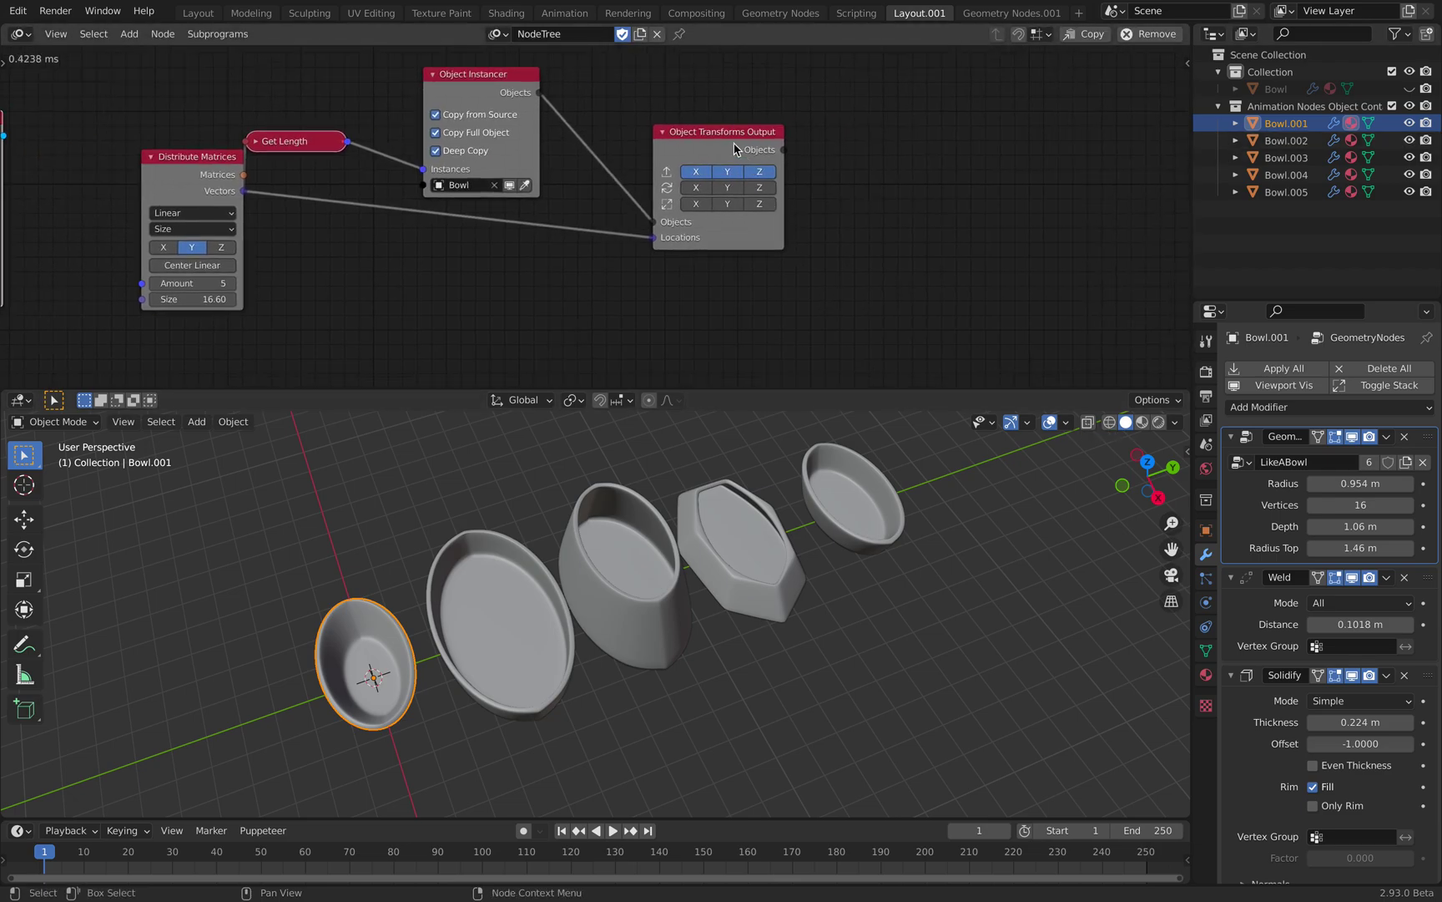
pyautogui.moveTo(728, 135); pyautogui.dragTo(614, 165, button='middle')
pyautogui.press('w')
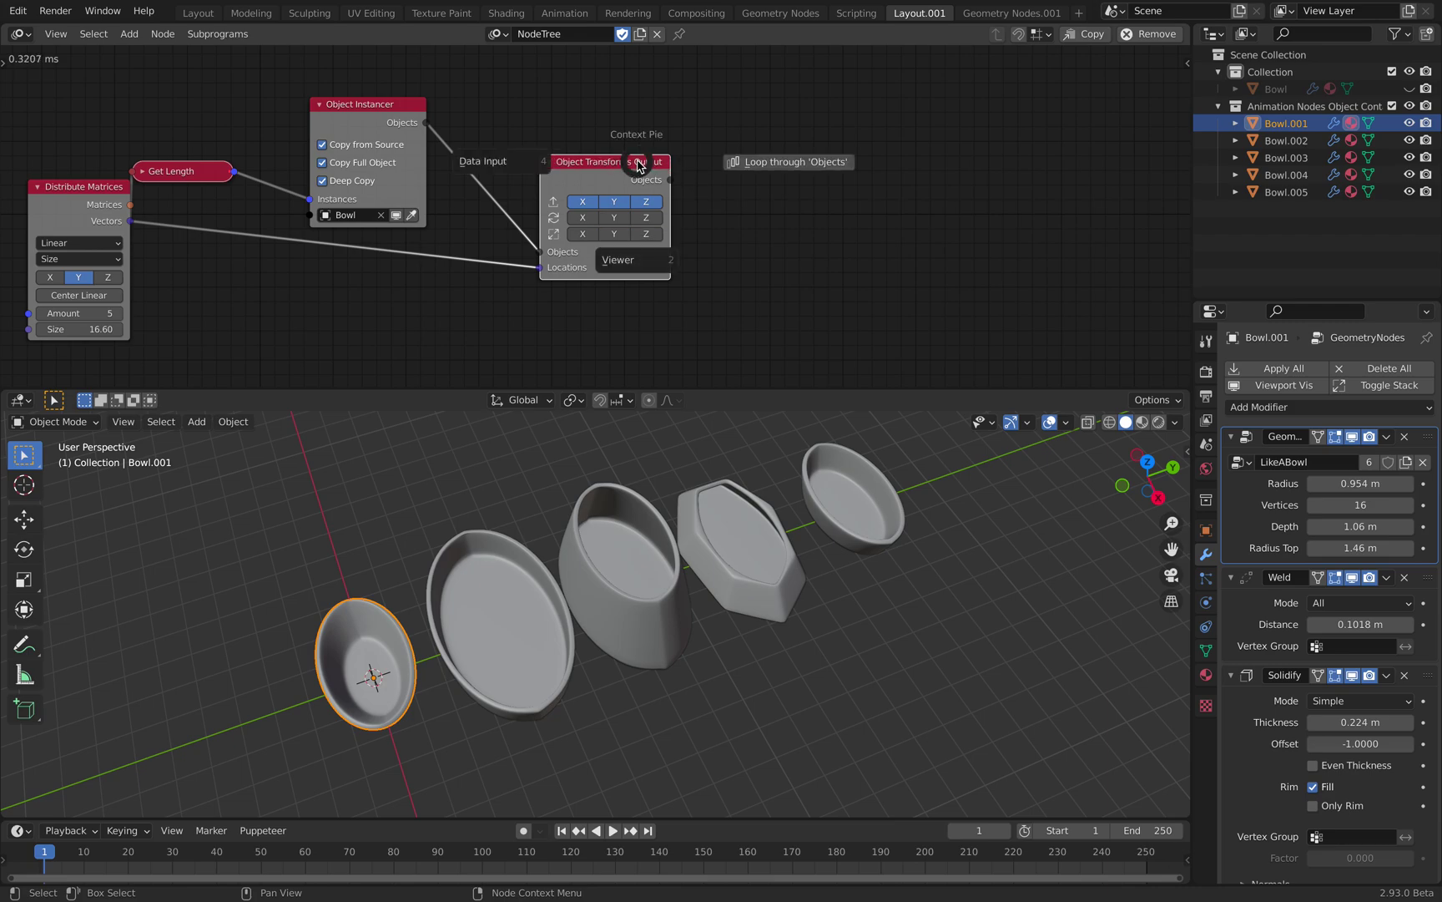
pyautogui.click(781, 160)
pyautogui.click(904, 142)
pyautogui.moveTo(904, 140); pyautogui.dragTo(632, 150, button='middle')
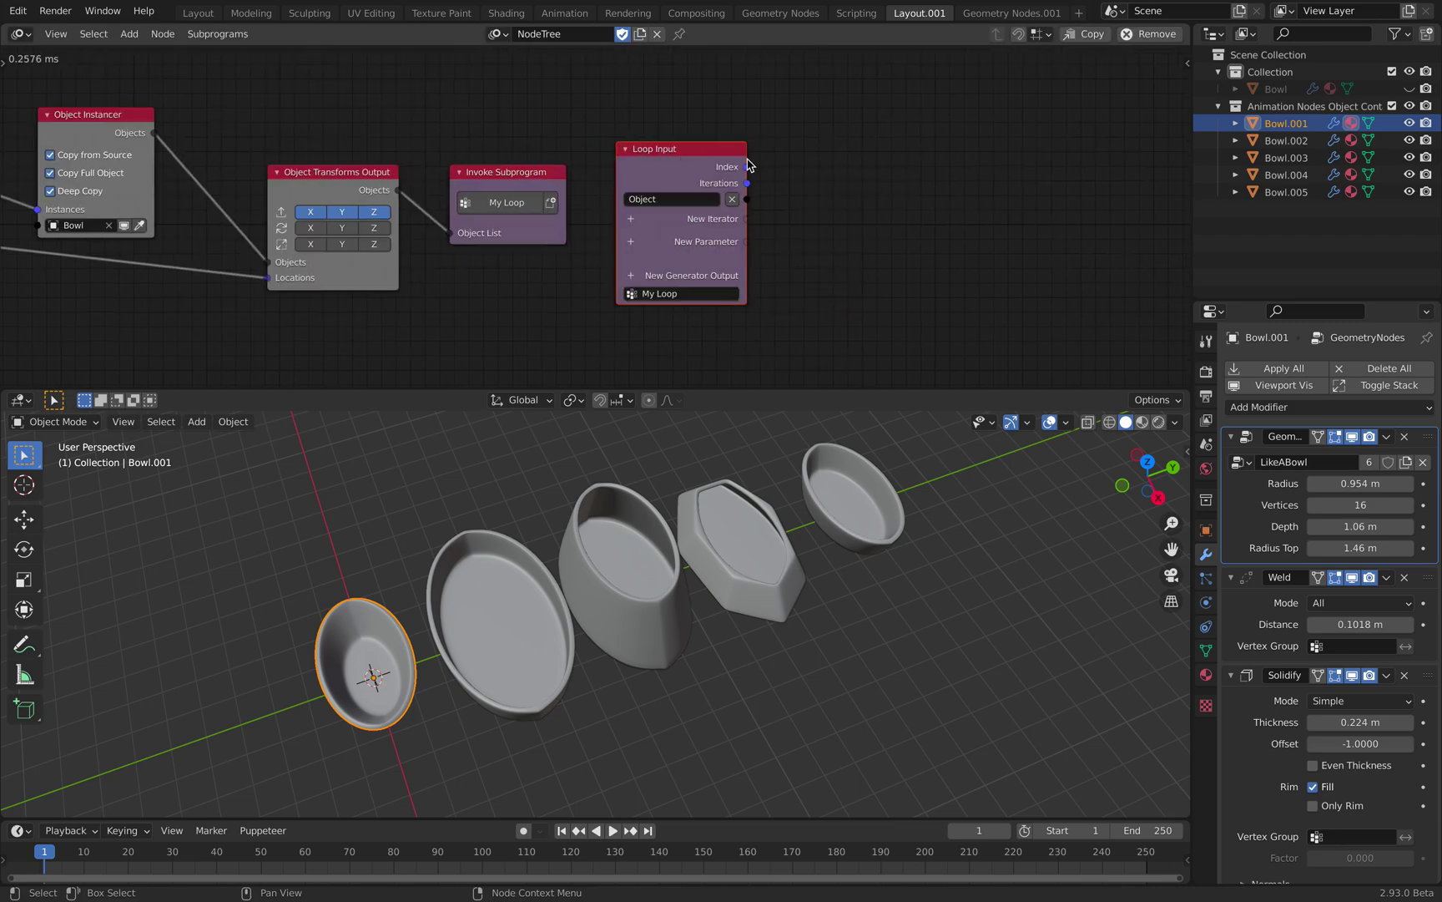
# Step: Copy the full data path of Bowl.001's LikeABowl Radius and paste it into a new Expression node beside Loop Input
pyautogui.rightClick(1338, 482)
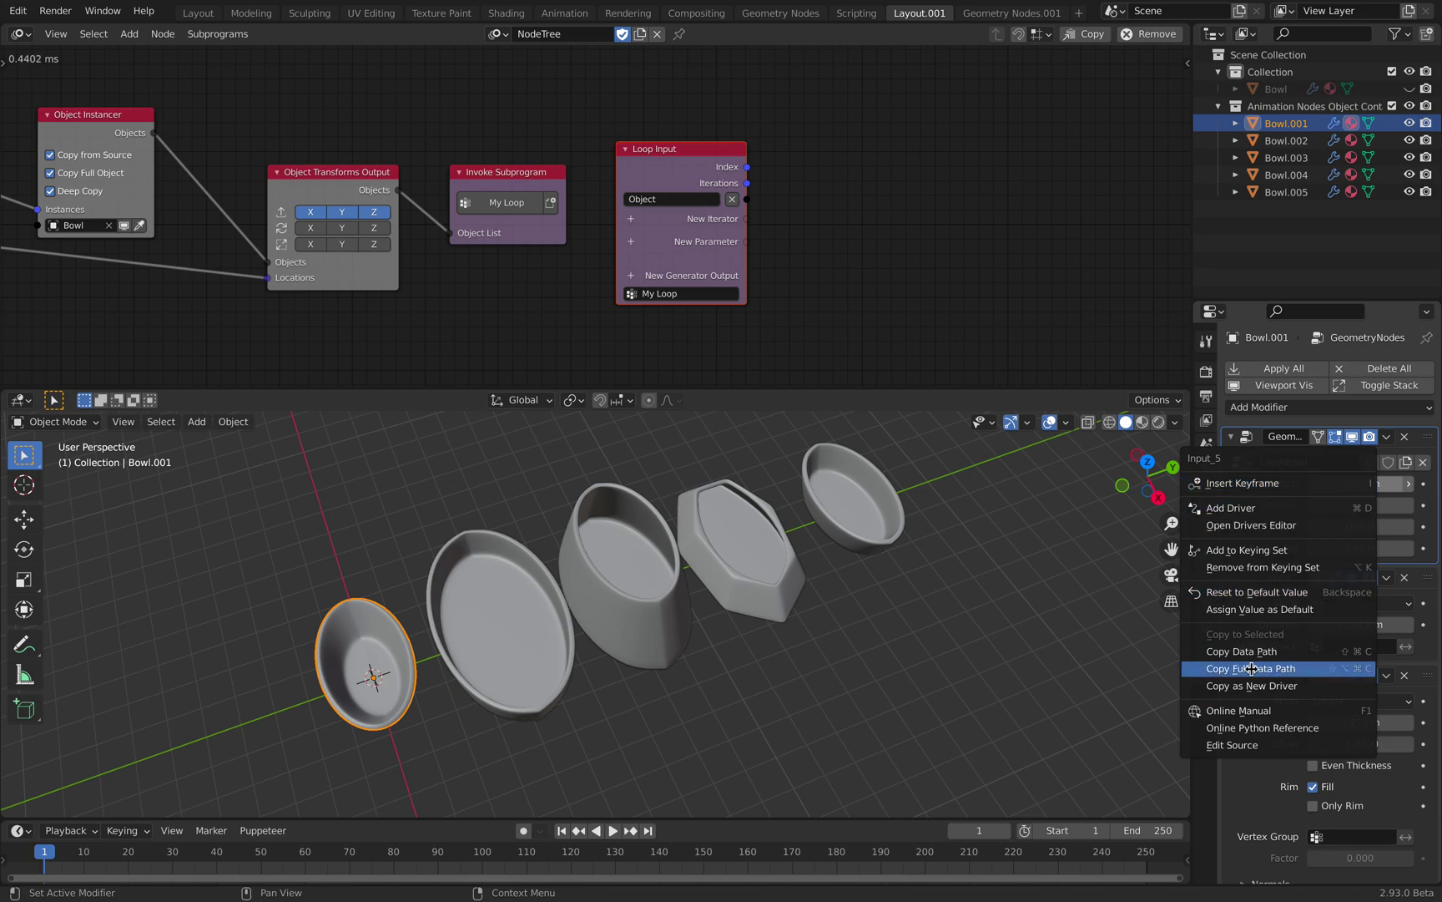
pyautogui.click(1275, 668)
pyautogui.moveTo(895, 210); pyautogui.dragTo(785, 180, button='middle')
pyautogui.hotkey('shift', 'a')
pyautogui.click(789, 177)
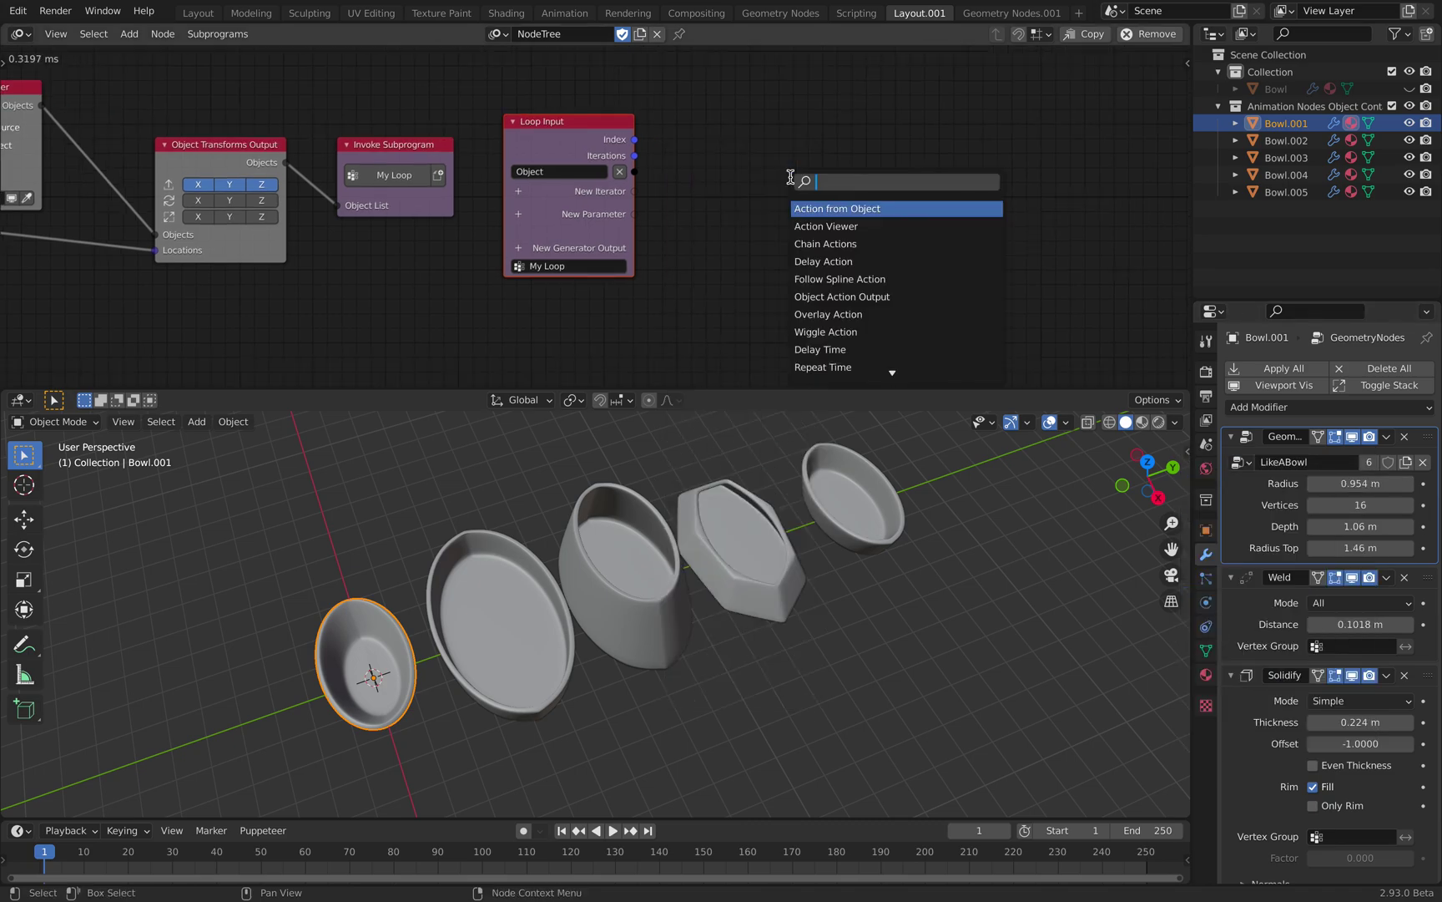
pyautogui.write('expres')
pyautogui.press('Return')
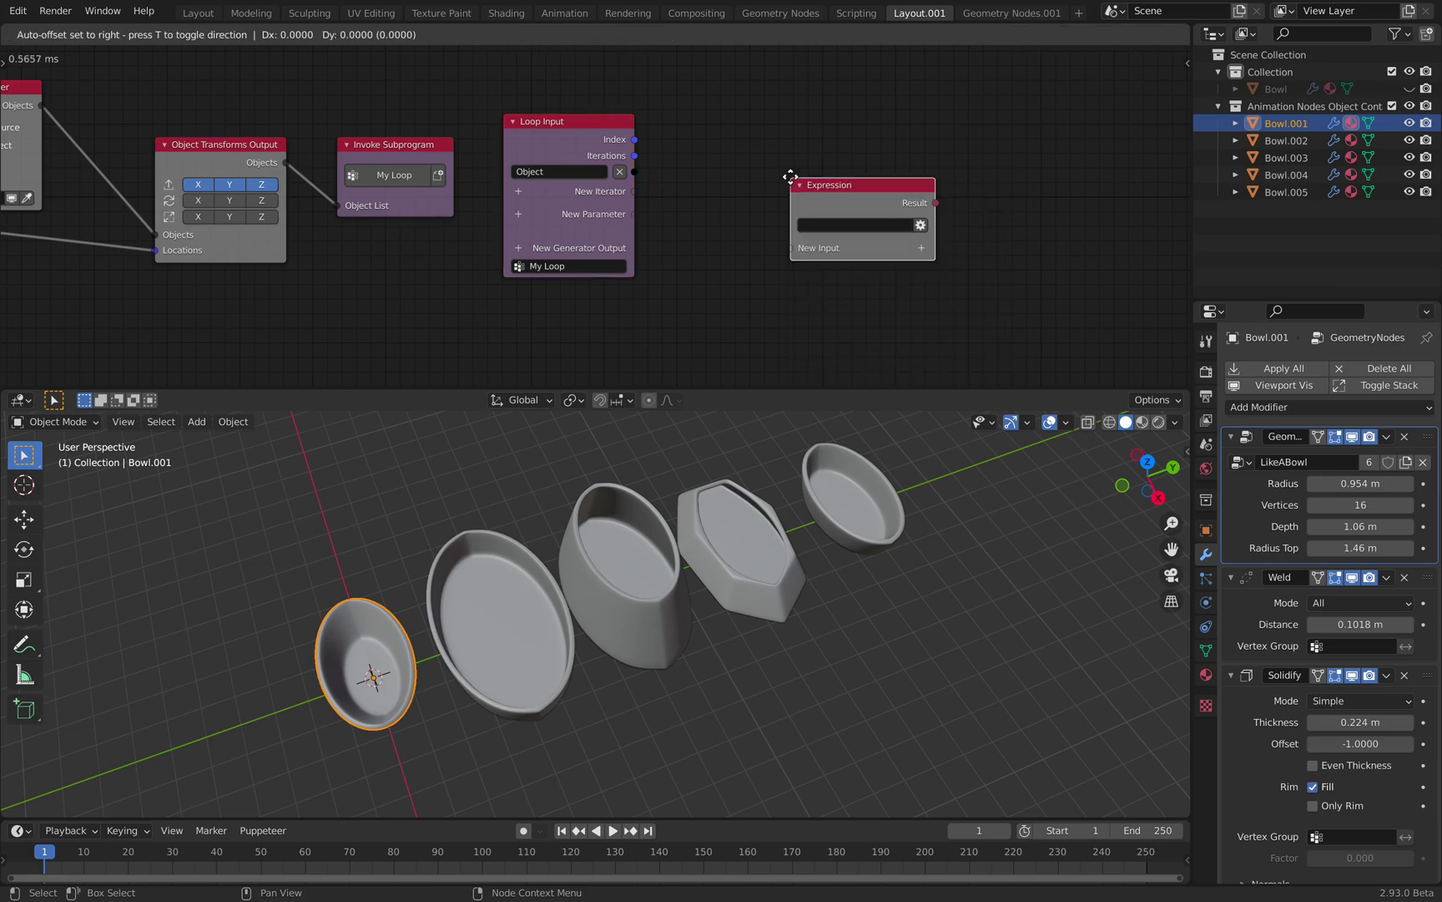
pyautogui.click(764, 135)
pyautogui.hotkey('ctrl', 'v')
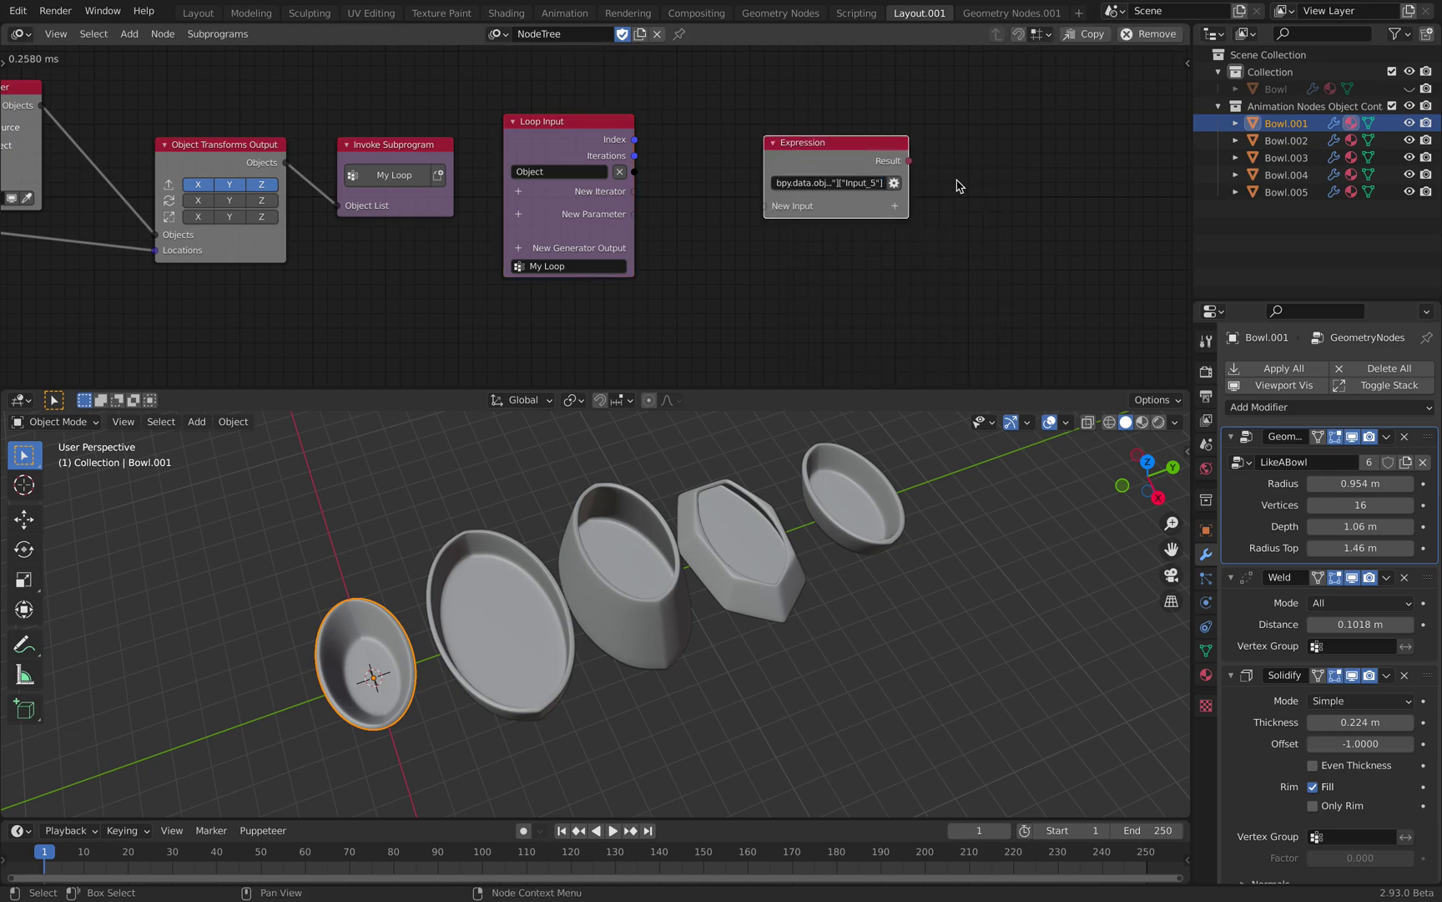
# Step: Widen the Expression node, feed the Loop Input's Object into it as a new input, and name that input OB
pyautogui.scroll(1, 976, 180)
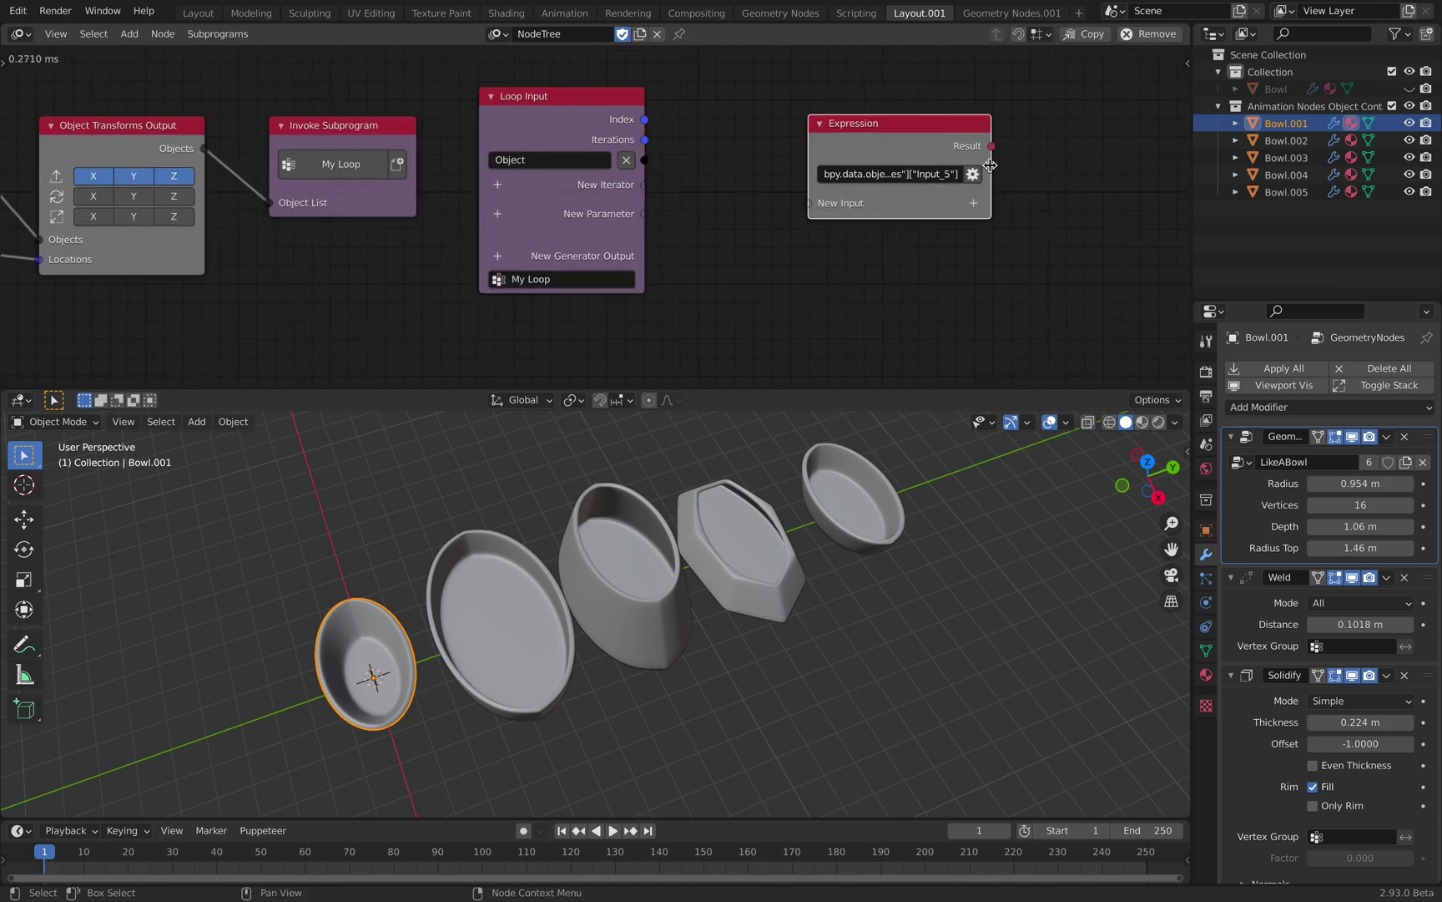
pyautogui.moveTo(990, 165); pyautogui.dragTo(1149, 174)
pyautogui.moveTo(838, 127); pyautogui.dragTo(751, 151, button='middle')
pyautogui.scroll(3, 772, 234)
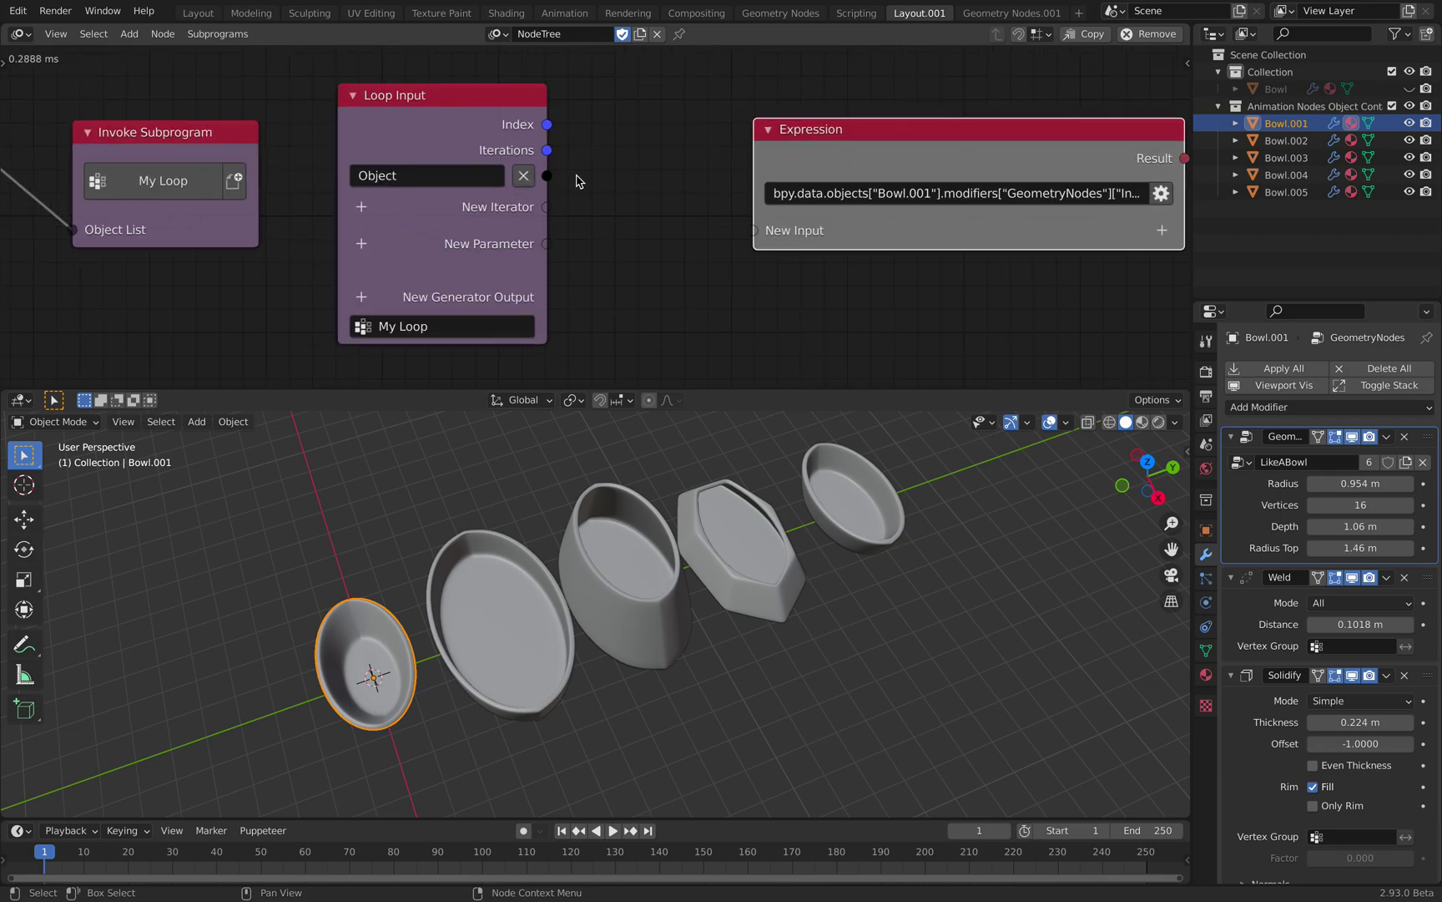
pyautogui.moveTo(547, 175); pyautogui.dragTo(755, 230)
pyautogui.scroll(1, 734, 236)
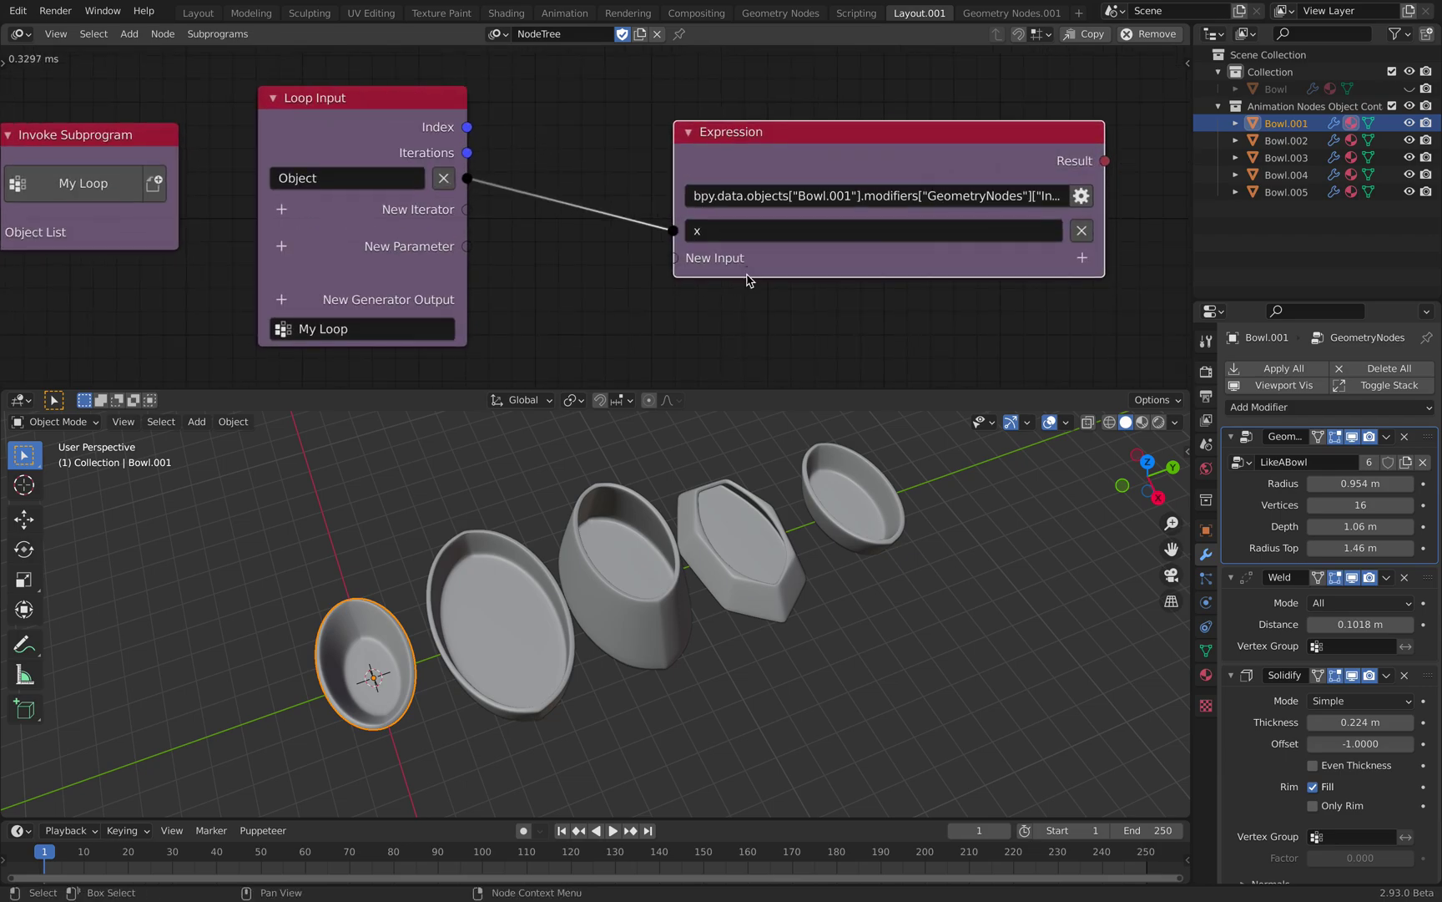
pyautogui.click(733, 234)
pyautogui.write('OB')
pyautogui.press('Return')
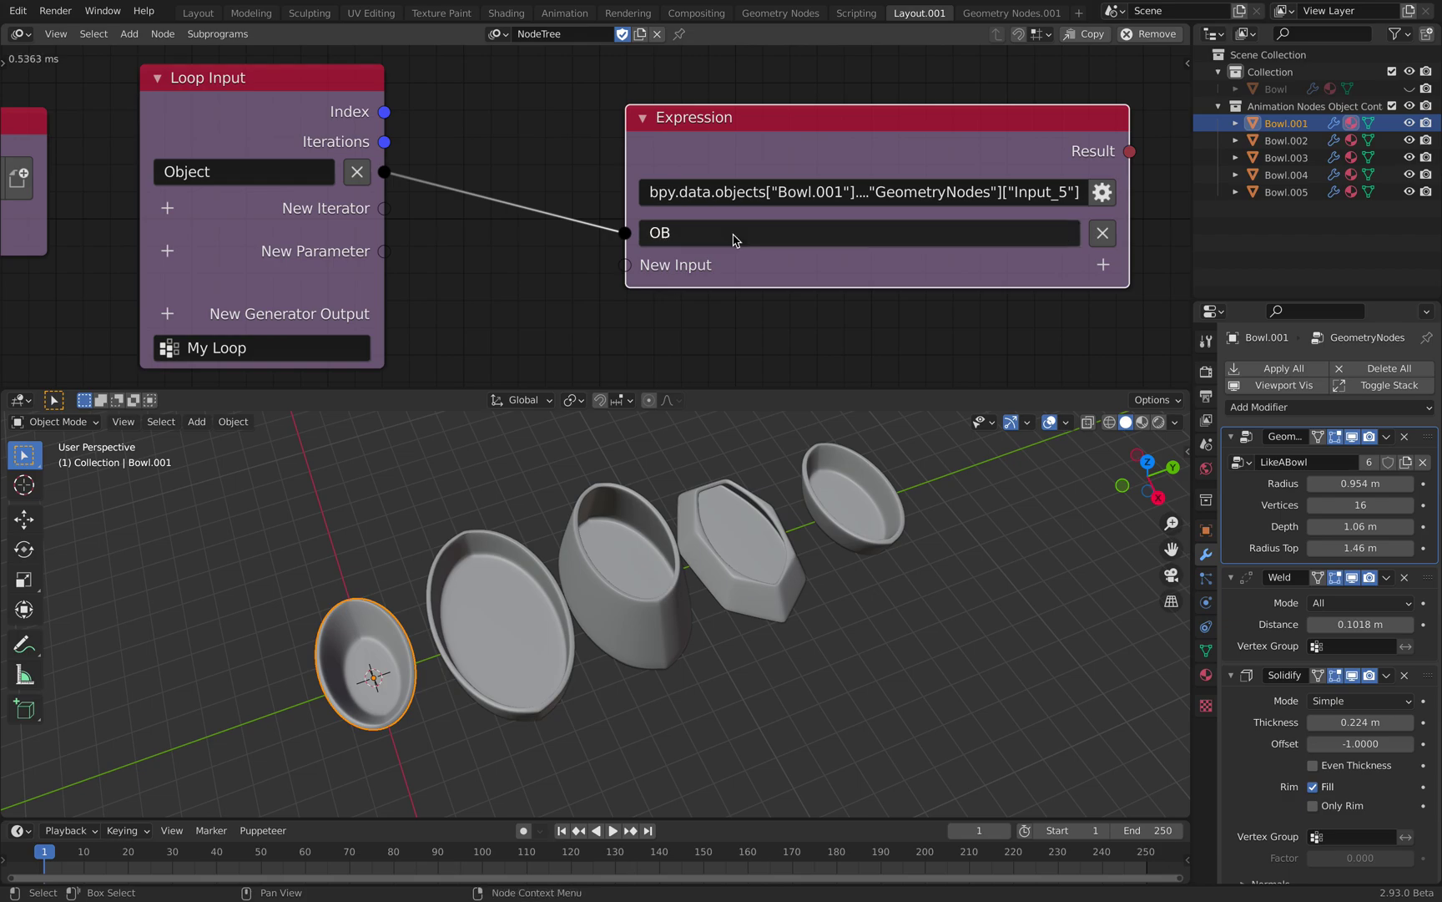
# Step: Rewrite the node's expression as OB.modifiers["GeometryNodes"]["Input_5"] = randomRad
pyautogui.click(729, 187)
pyautogui.click(734, 188)
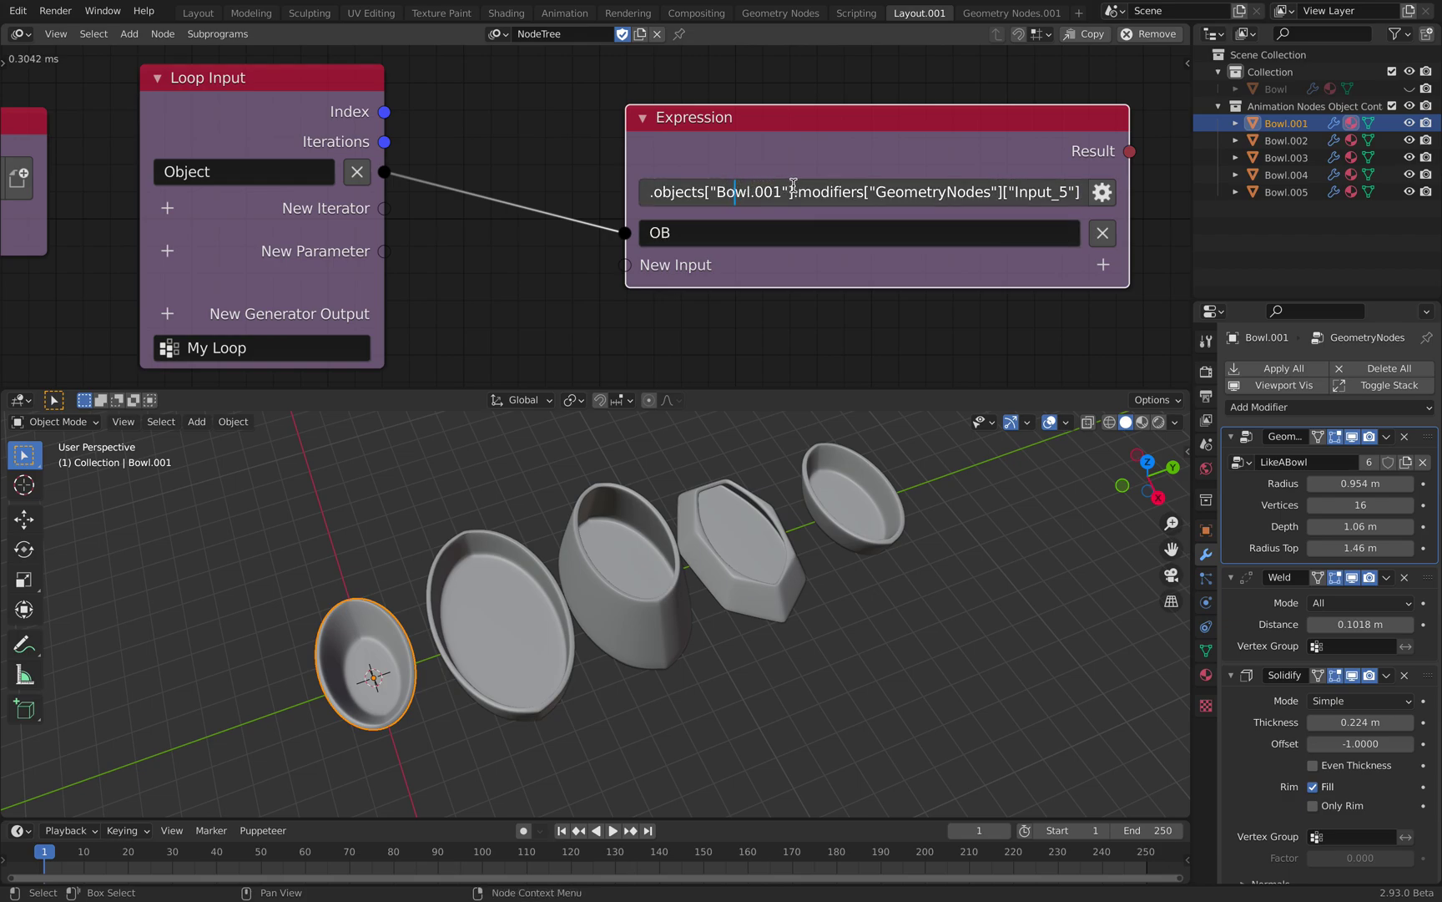
pyautogui.moveTo(793, 184); pyautogui.dragTo(397, 155)
pyautogui.write('OB')
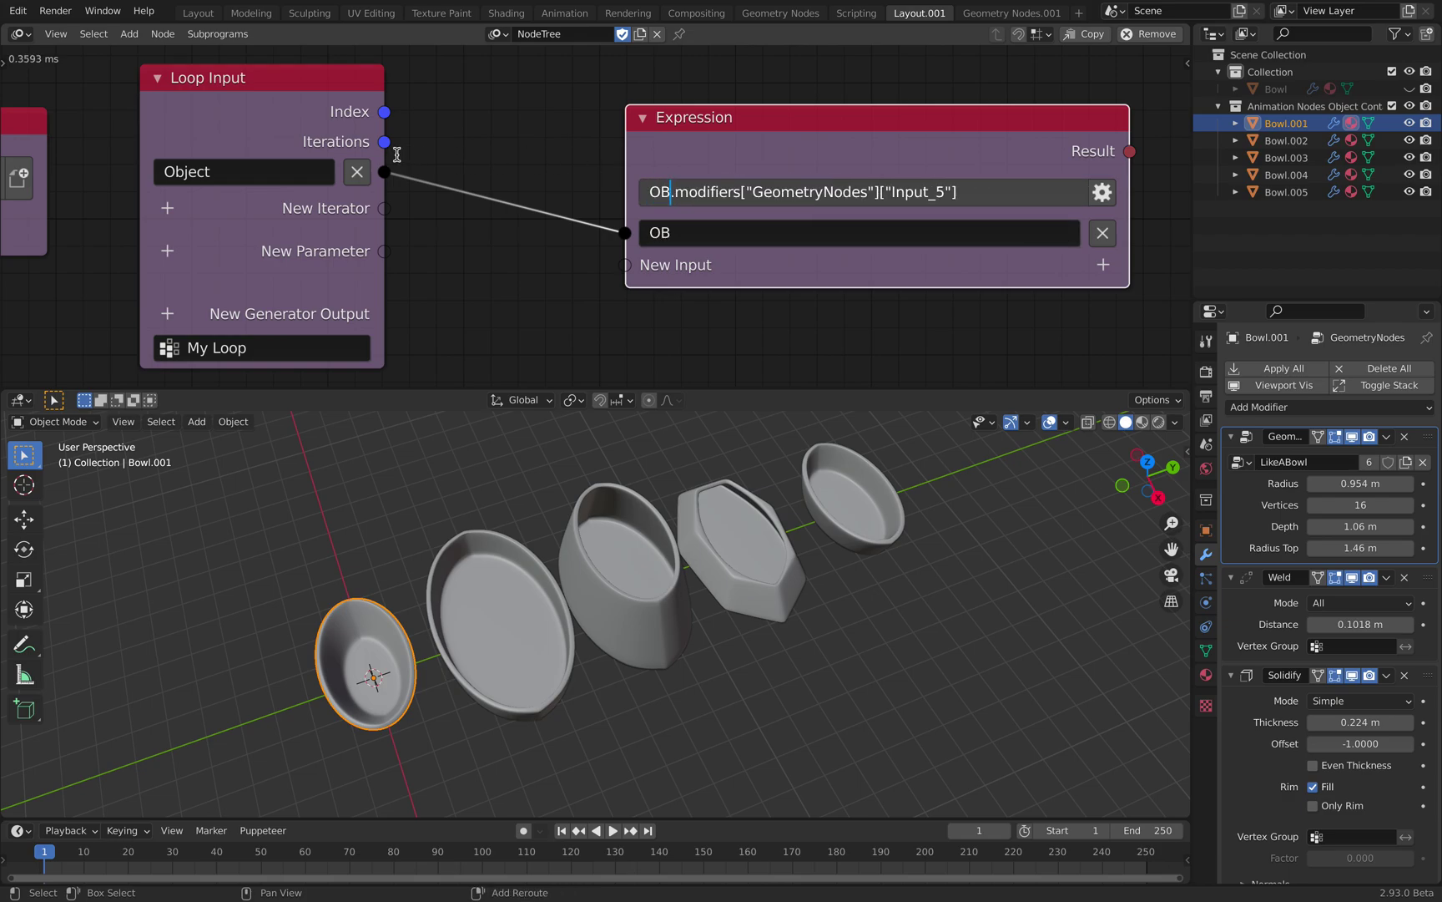
pyautogui.press('Return')
pyautogui.click(1017, 195)
pyautogui.click(1017, 195)
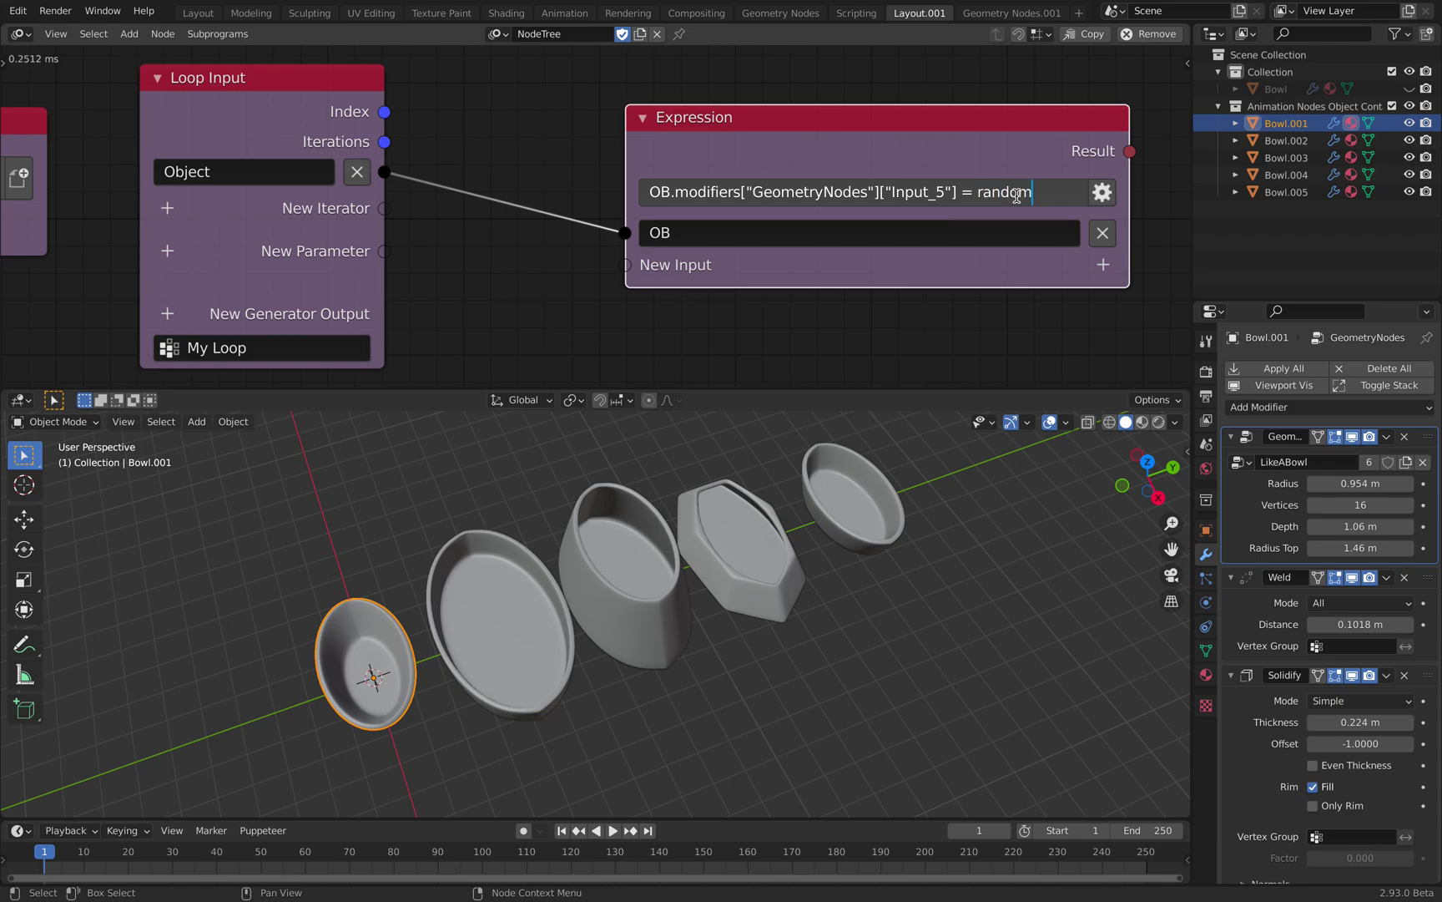
pyautogui.write('Rad')
pyautogui.press('Return')
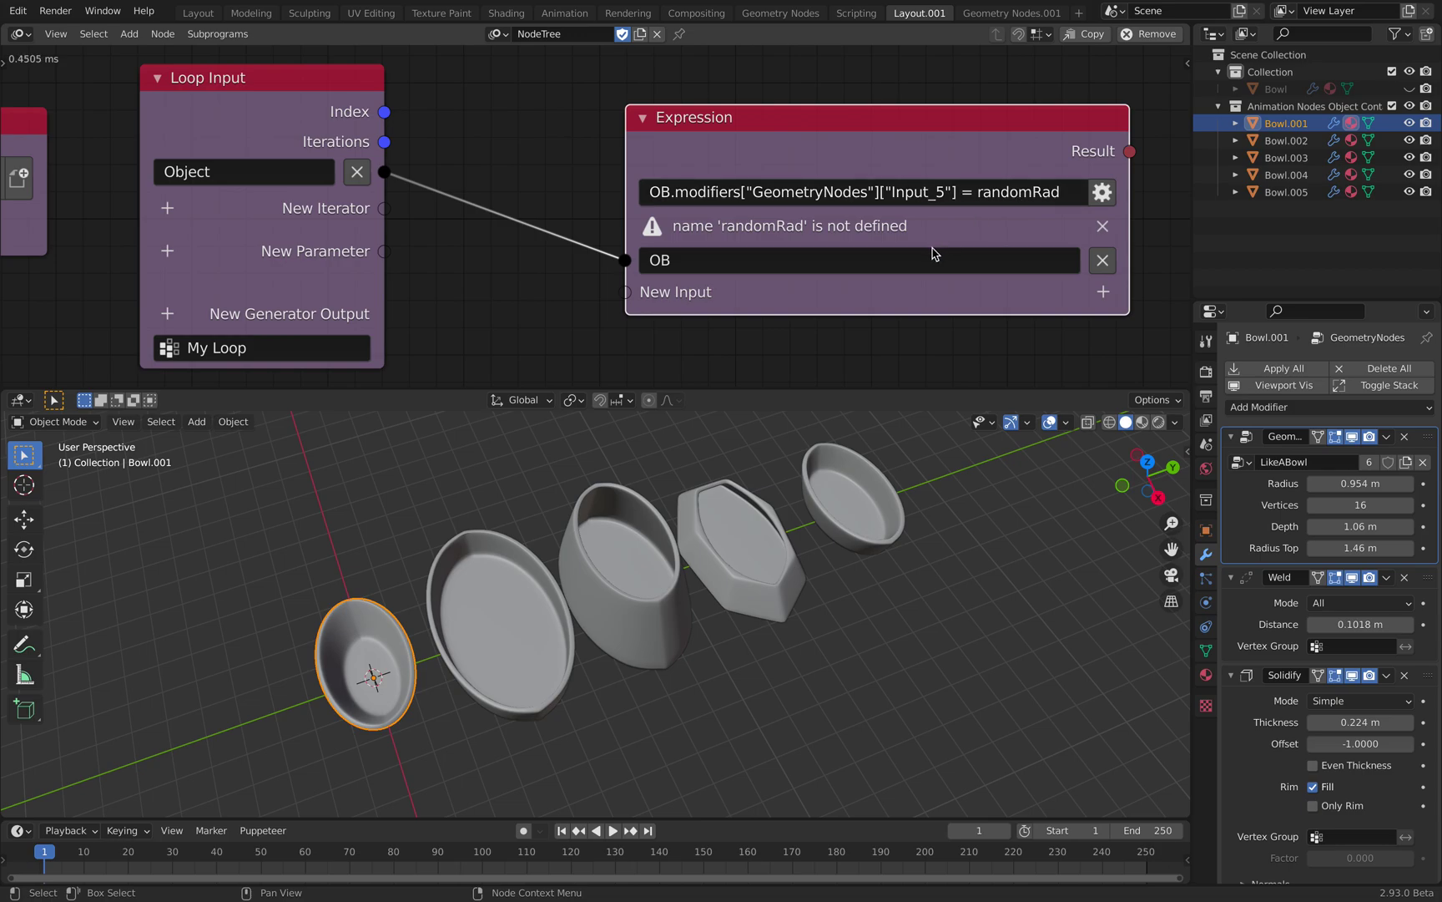
# Step: Add a float input to the Expression node and name it randomRad to match the variable in the expression
pyautogui.scroll(-1, 889, 227)
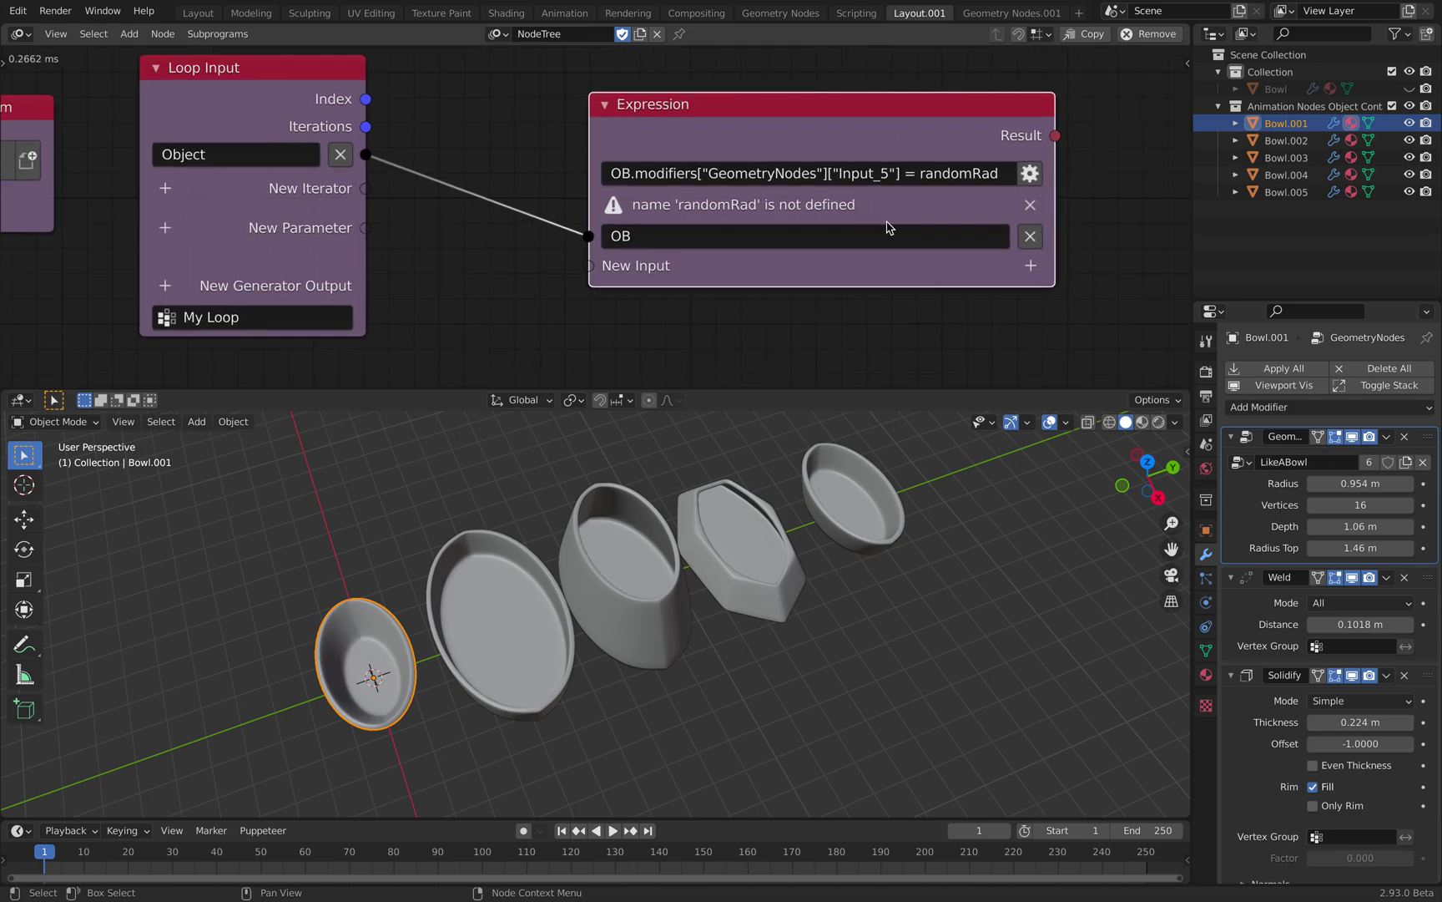
pyautogui.click(1031, 266)
pyautogui.write('float')
pyautogui.press('Return')
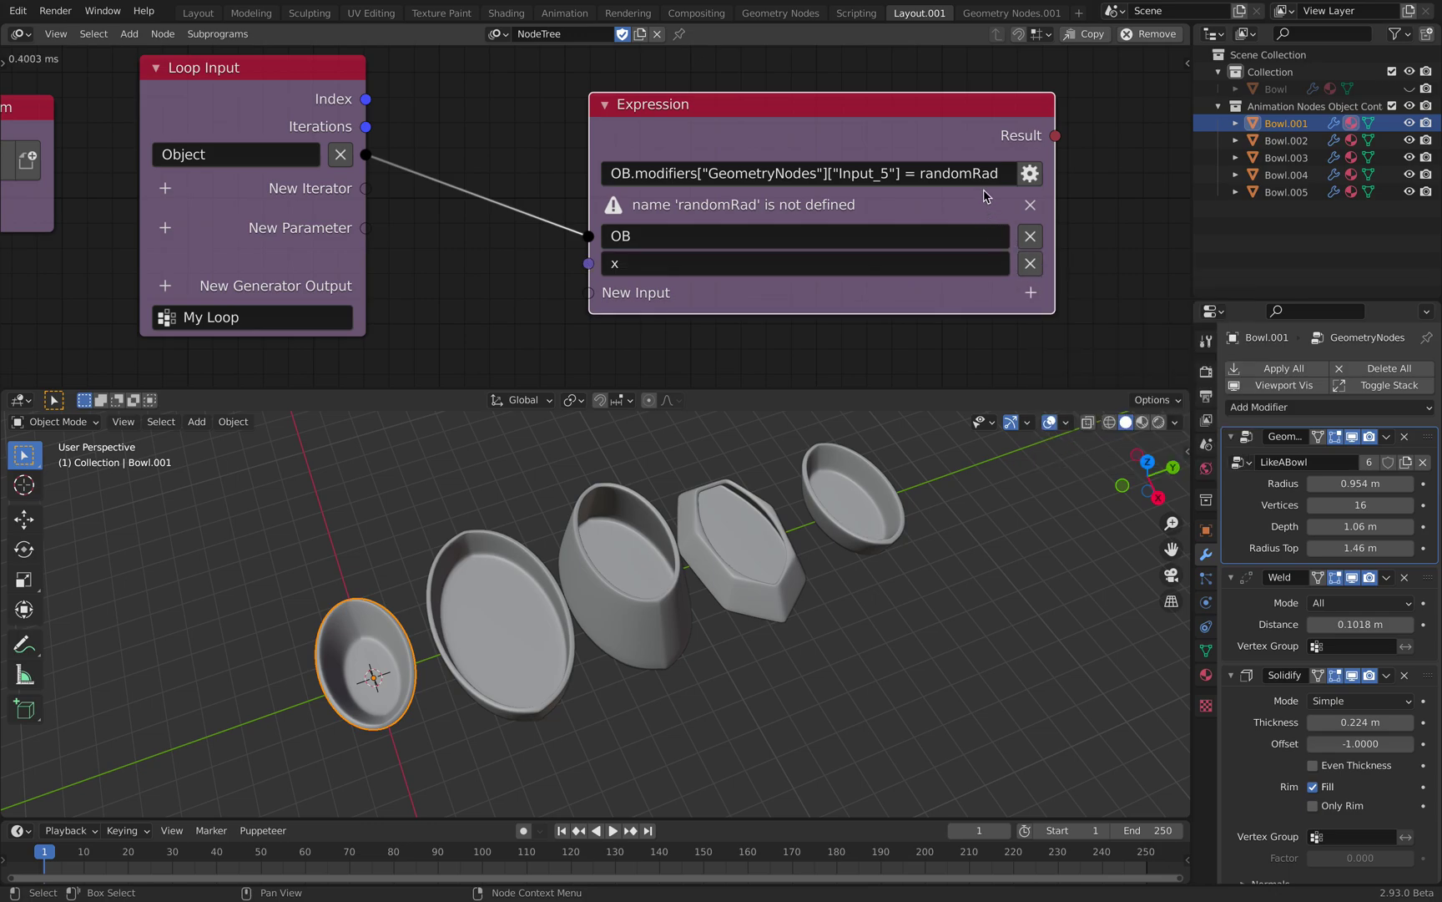
pyautogui.doubleClick(944, 174)
pyautogui.hotkey('ctrl', 'c')
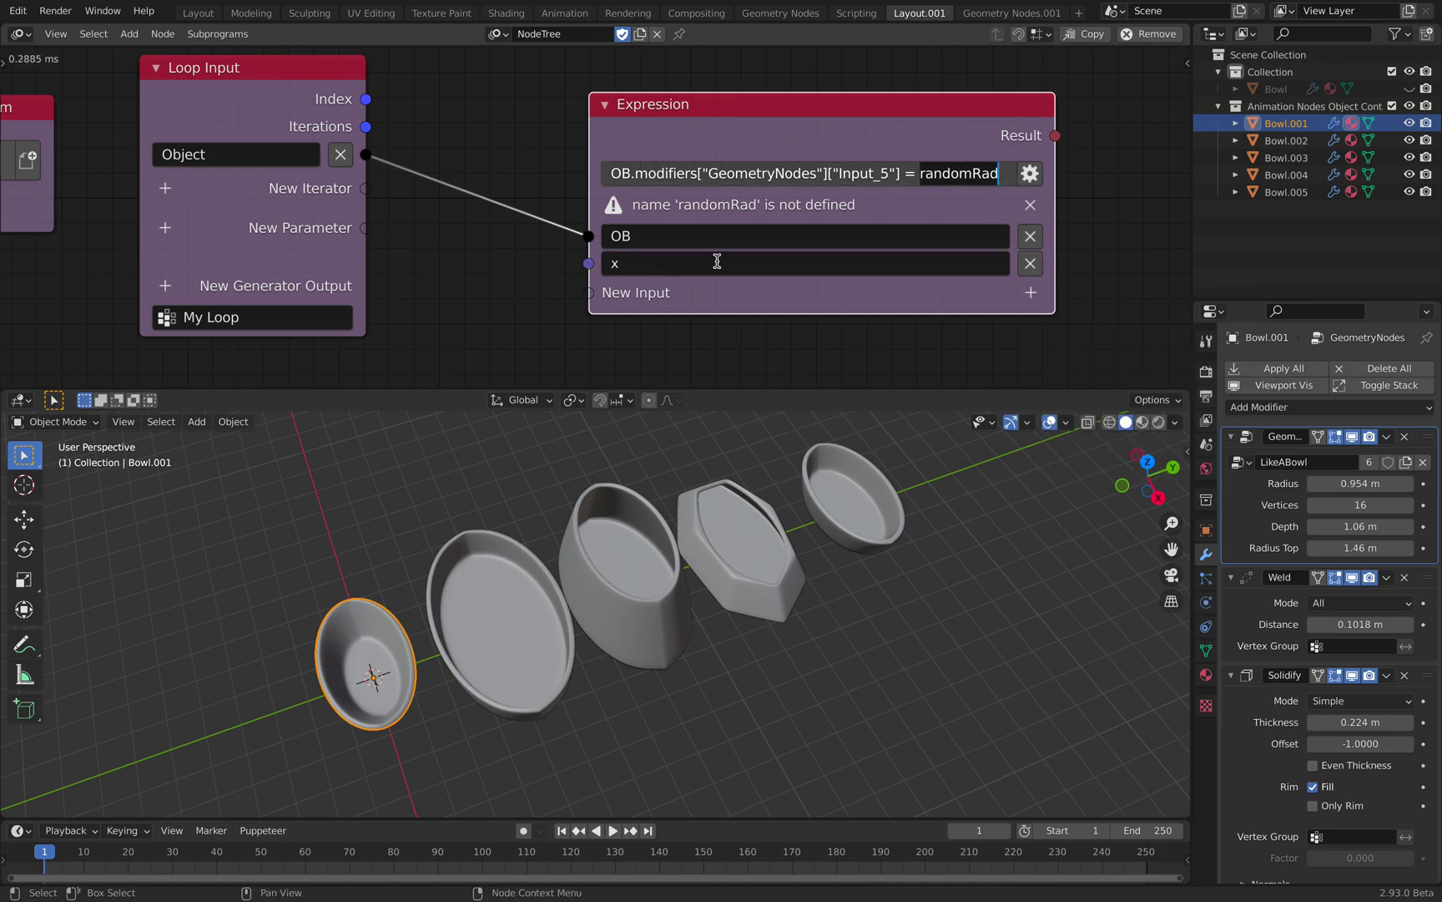
pyautogui.click(719, 262)
pyautogui.hotkey('ctrl', 'v')
pyautogui.press('Return')
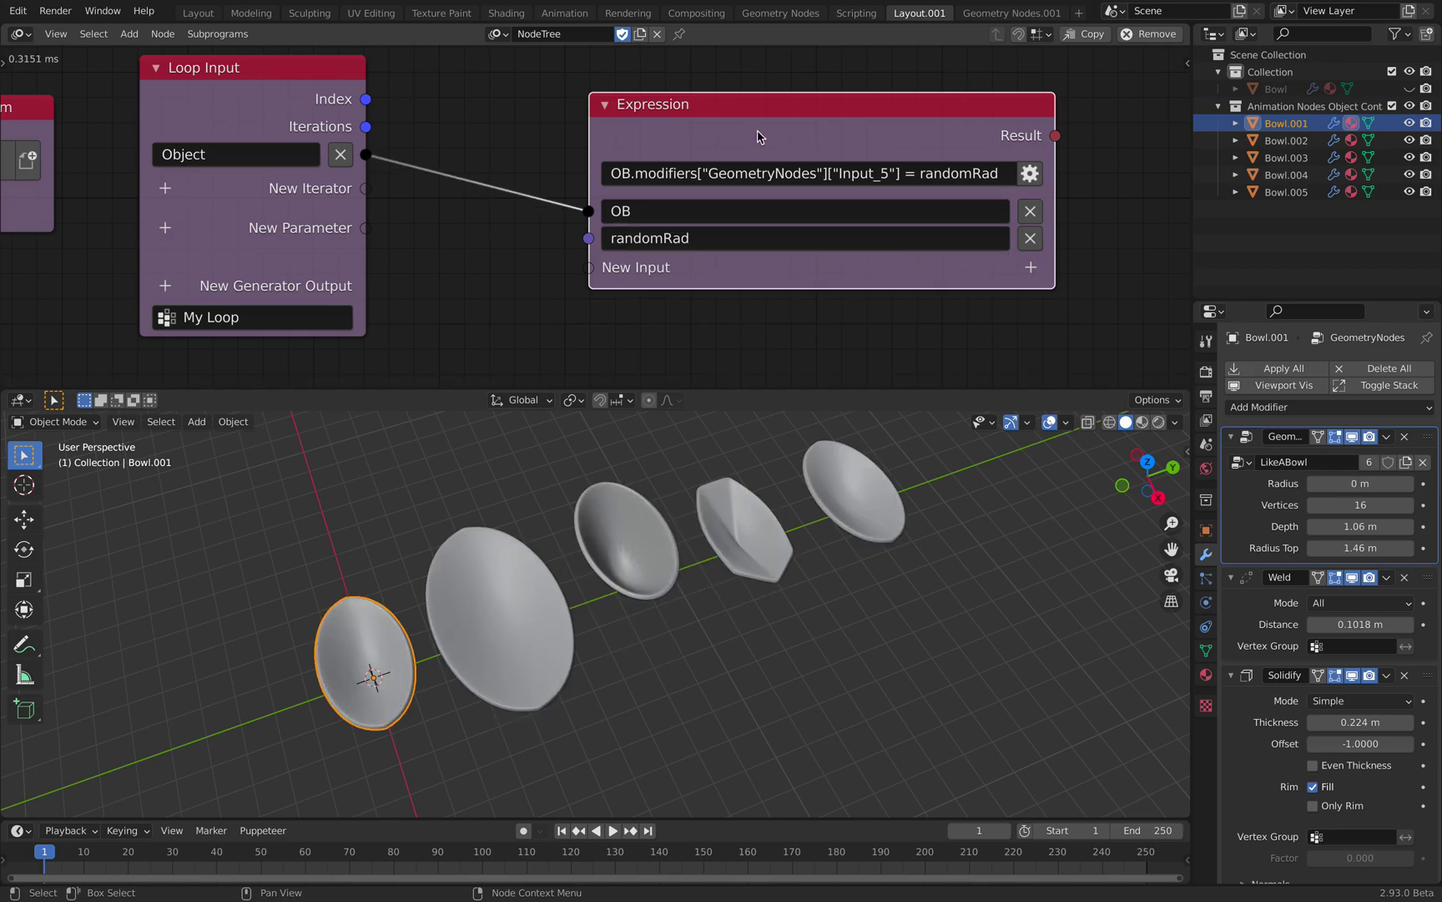
# Step: Add a Random Number node between the Loop Input and Expression nodes
pyautogui.moveTo(765, 147); pyautogui.dragTo(799, 127)
pyautogui.moveTo(780, 453); pyautogui.dragTo(778, 424, button='middle')
pyautogui.moveTo(499, 267); pyautogui.dragTo(573, 222, button='middle')
pyautogui.hotkey('shift', 'a')
pyautogui.click(572, 220)
pyautogui.write('range')
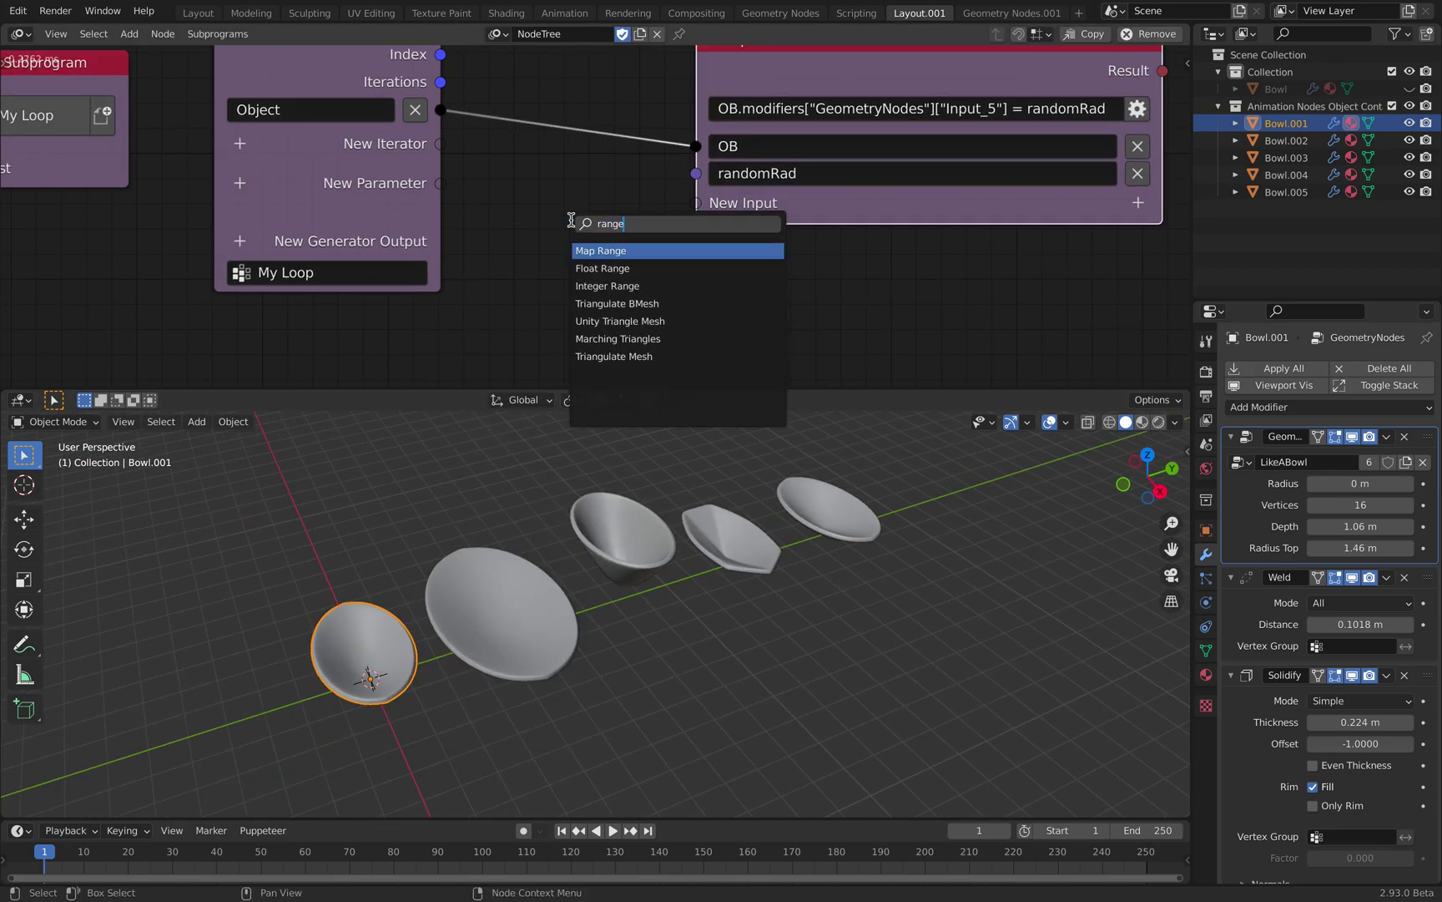
pyautogui.press('BackSpace')
pyautogui.press('BackSpace')
pyautogui.write('dom fl')
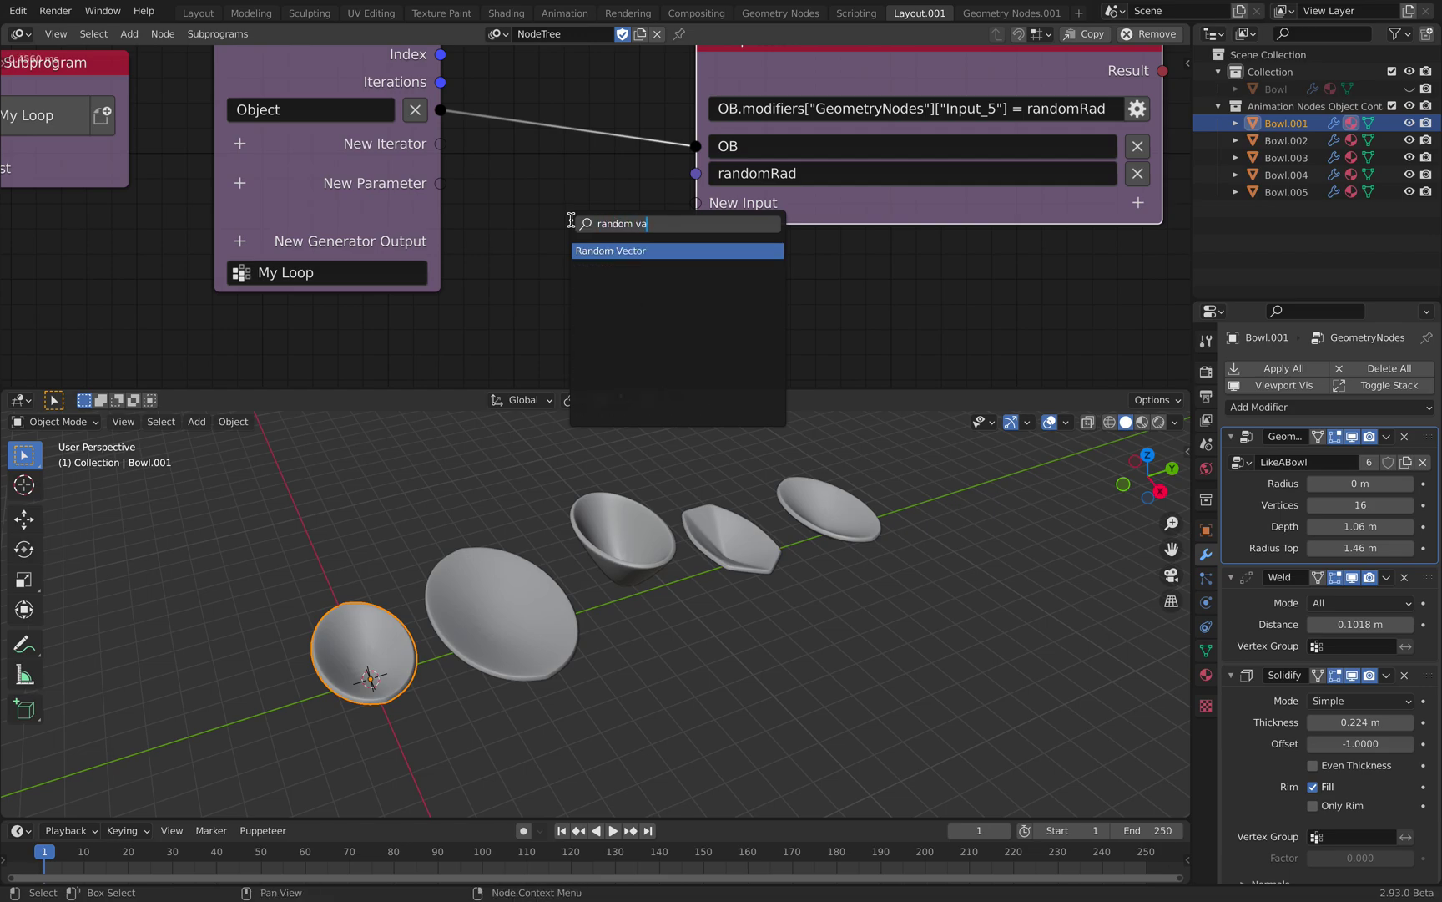
pyautogui.press('BackSpace')
pyautogui.write('vala')
pyautogui.hotkey('ctrl', 'a')
pyautogui.press('BackSpace')
pyautogui.write('numb')
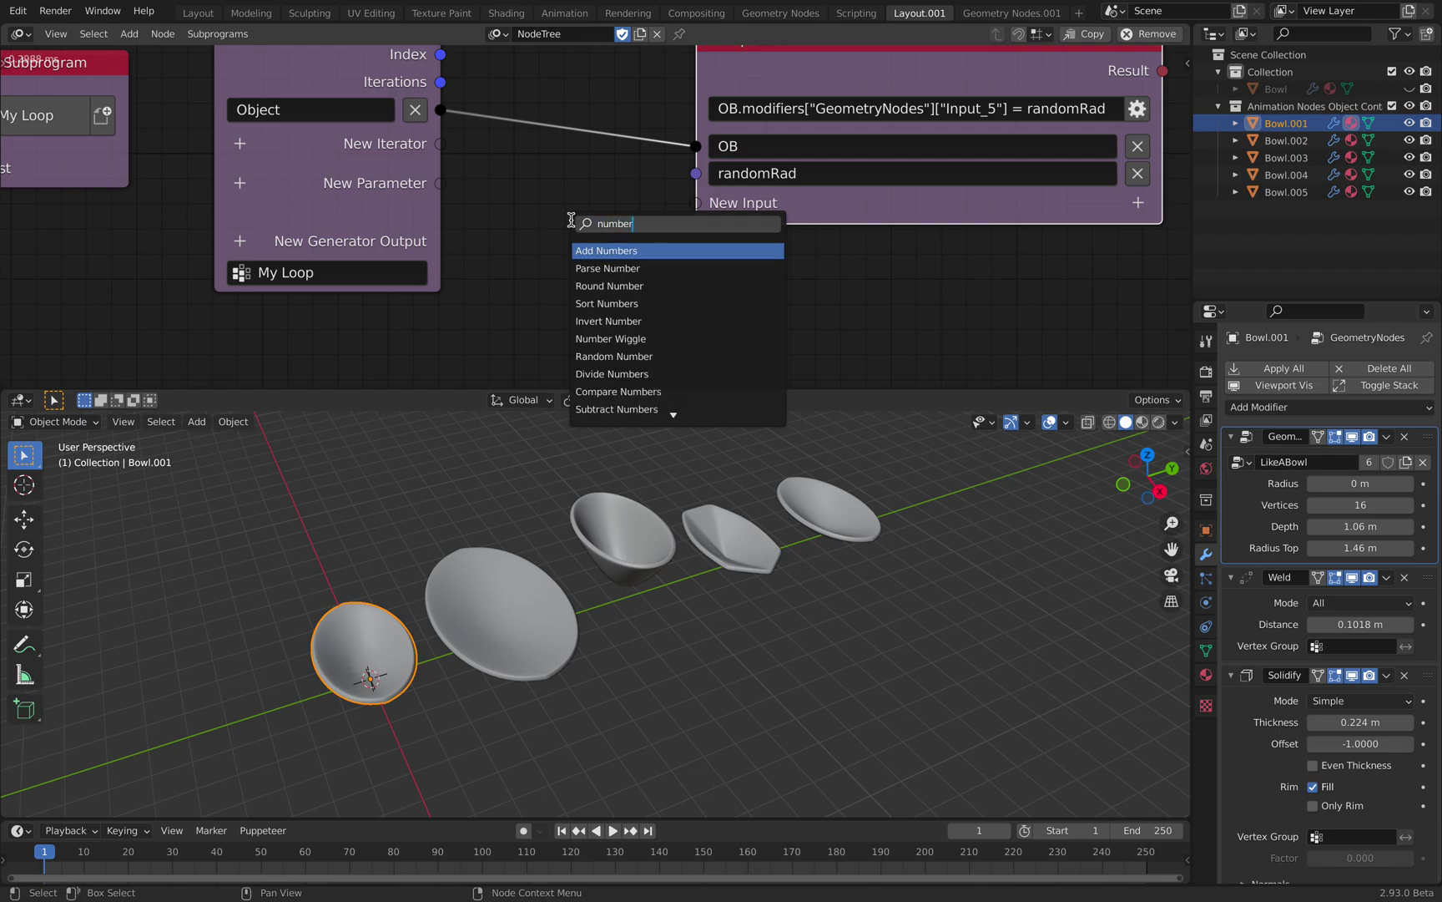
pyautogui.press('Down')
pyautogui.press('Down')
pyautogui.press('Down')
pyautogui.press('Down')
pyautogui.press('Down')
pyautogui.press('Down')
pyautogui.press('Return')
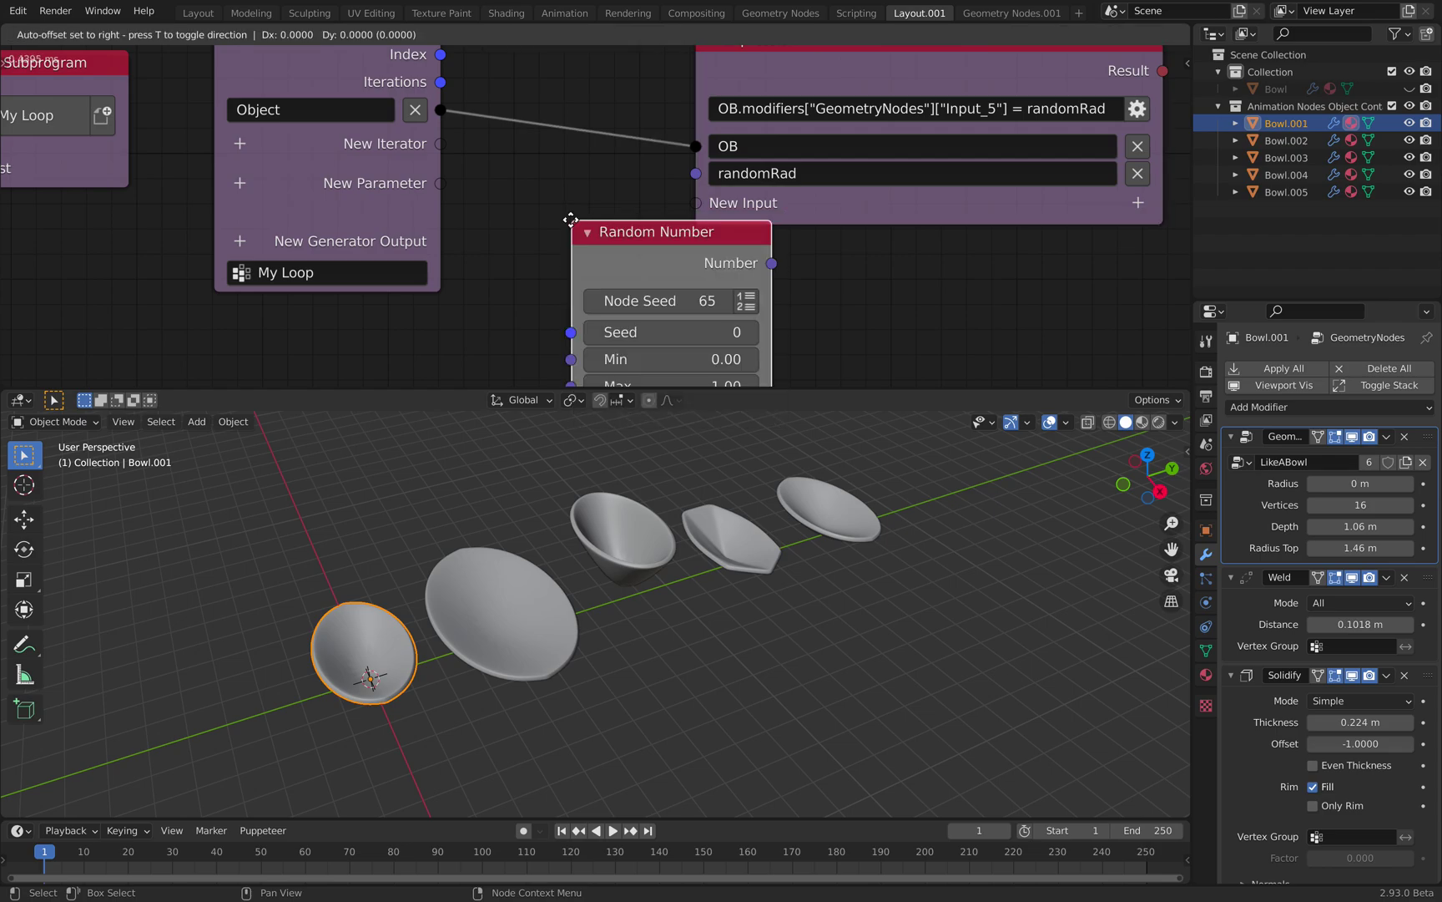
pyautogui.click(545, 207)
pyautogui.scroll(-1, 545, 207)
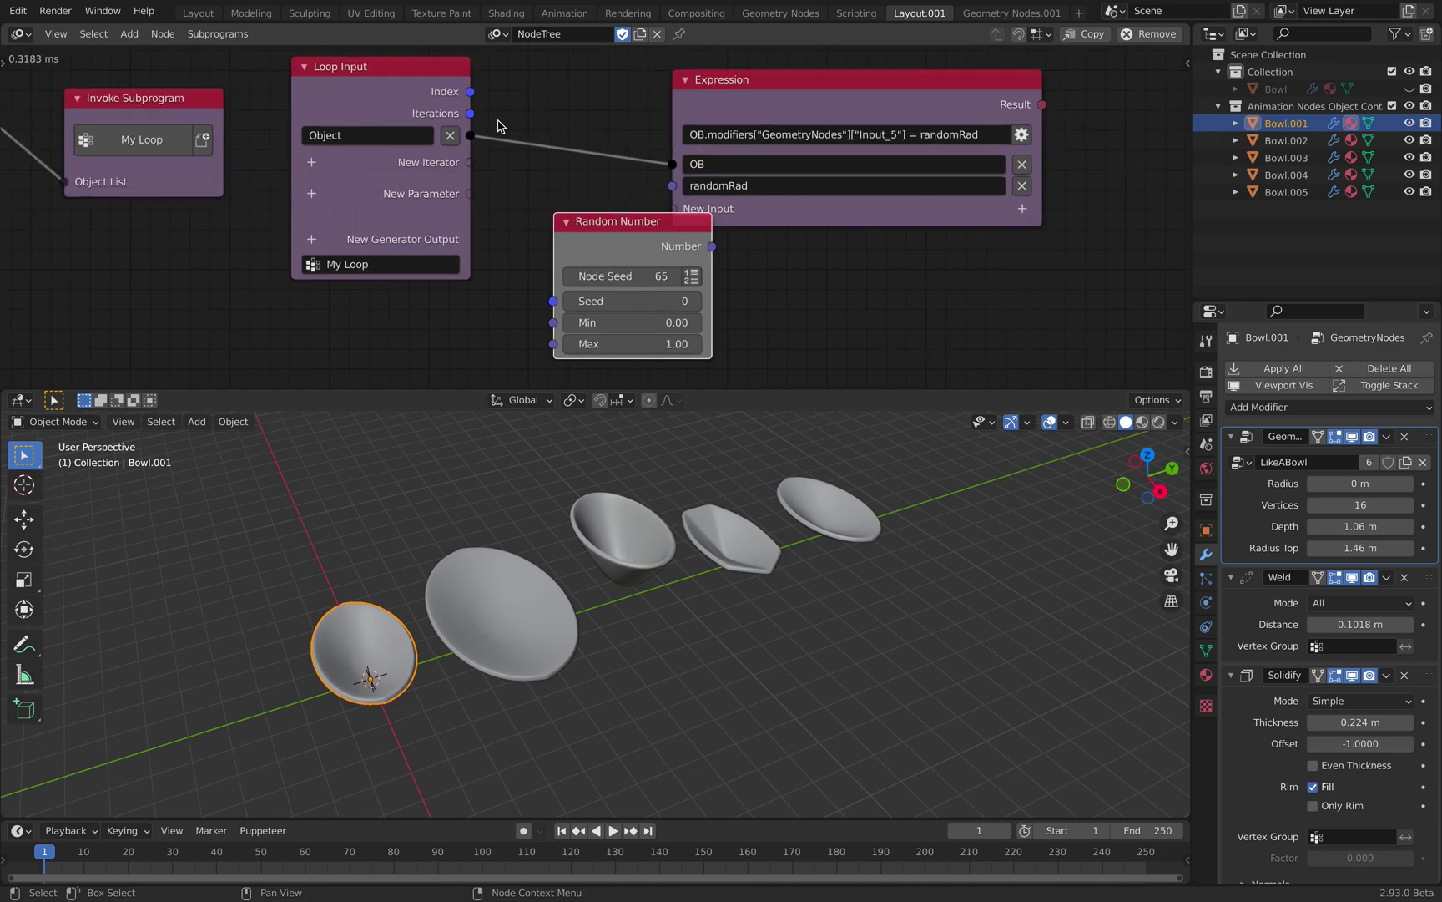
# Step: Link the loop's Index to the Random Number's Seed and its Number output to randomRad, spacing the nodes apart
pyautogui.moveTo(471, 91); pyautogui.dragTo(553, 300)
pyautogui.moveTo(764, 94); pyautogui.dragTo(859, 76)
pyautogui.moveTo(650, 244); pyautogui.dragTo(651, 218)
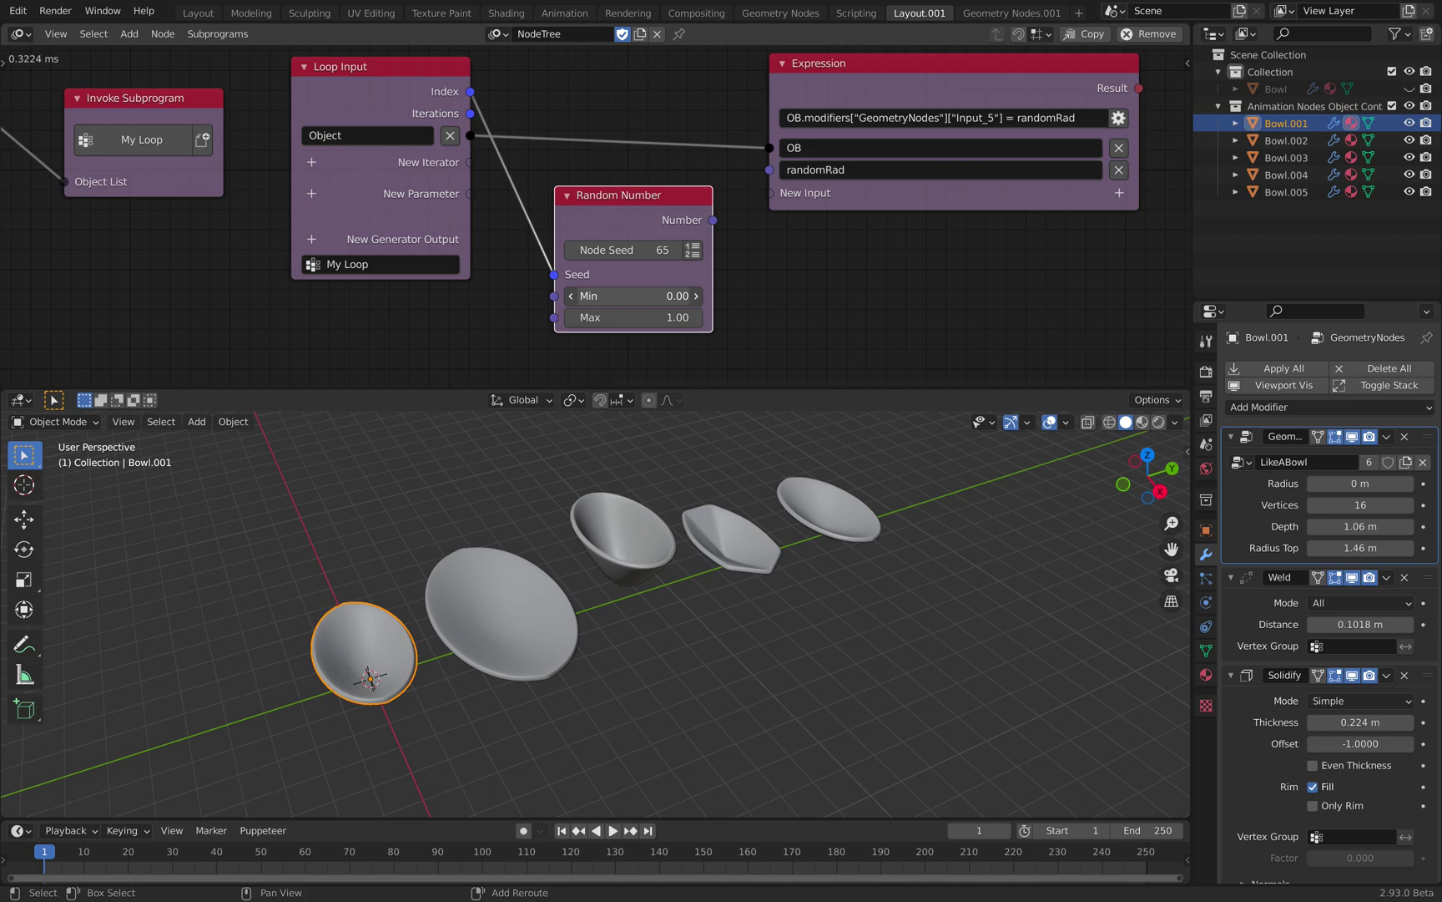
pyautogui.moveTo(713, 221); pyautogui.dragTo(770, 170)
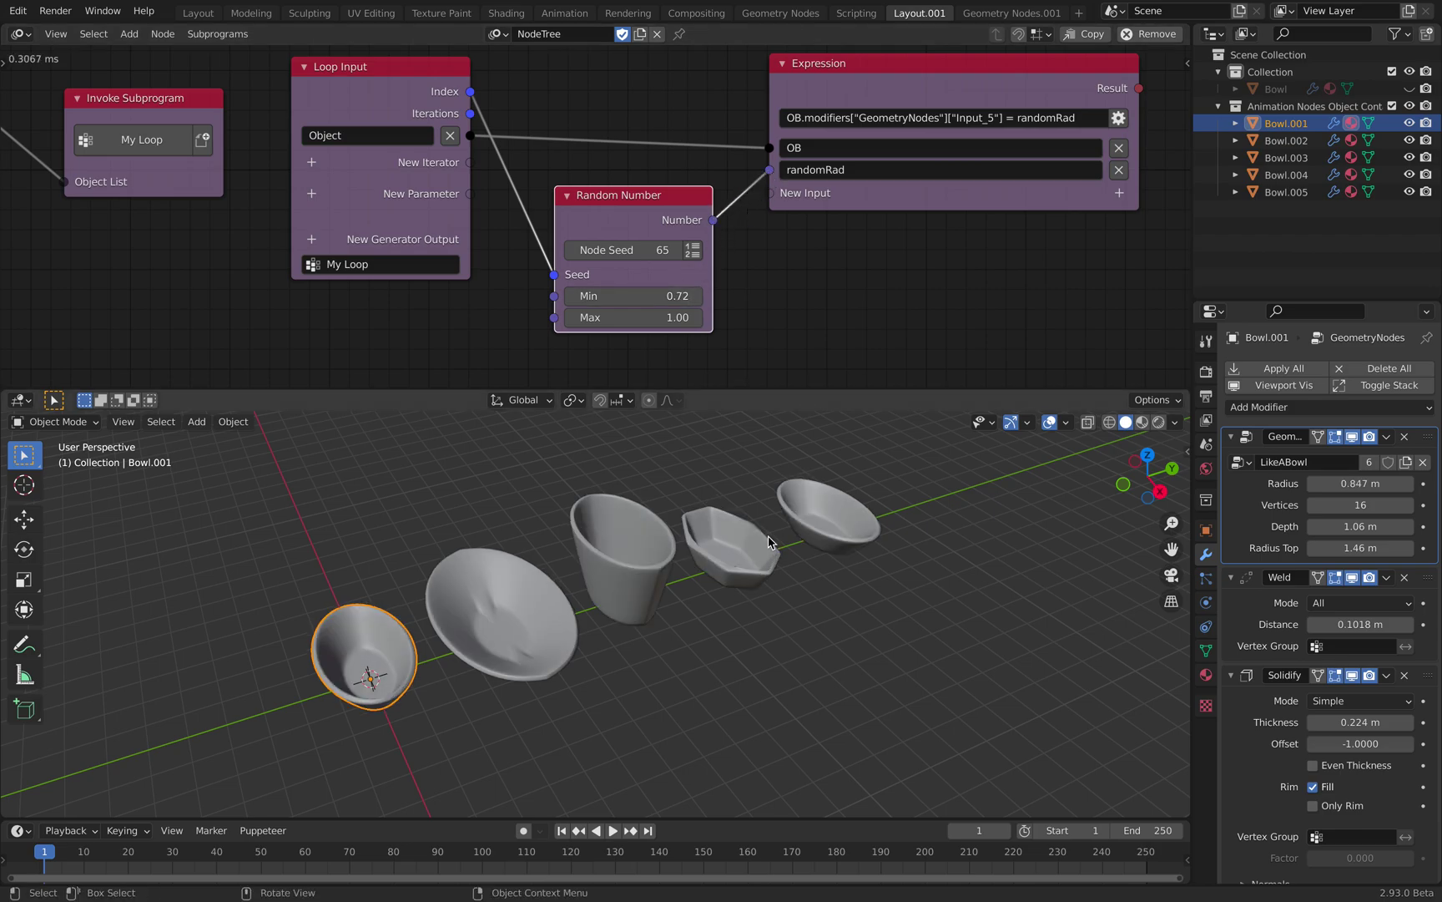
# Step: Set the Random Number's Min to 0.72 and Max to 2.02, and change its Node Seed to vary the bowls
pyautogui.moveTo(648, 318)
pyautogui.mouseDown()
pyautogui.moveTo(714, 318)
pyautogui.moveTo(668, 318)
pyautogui.mouseUp()
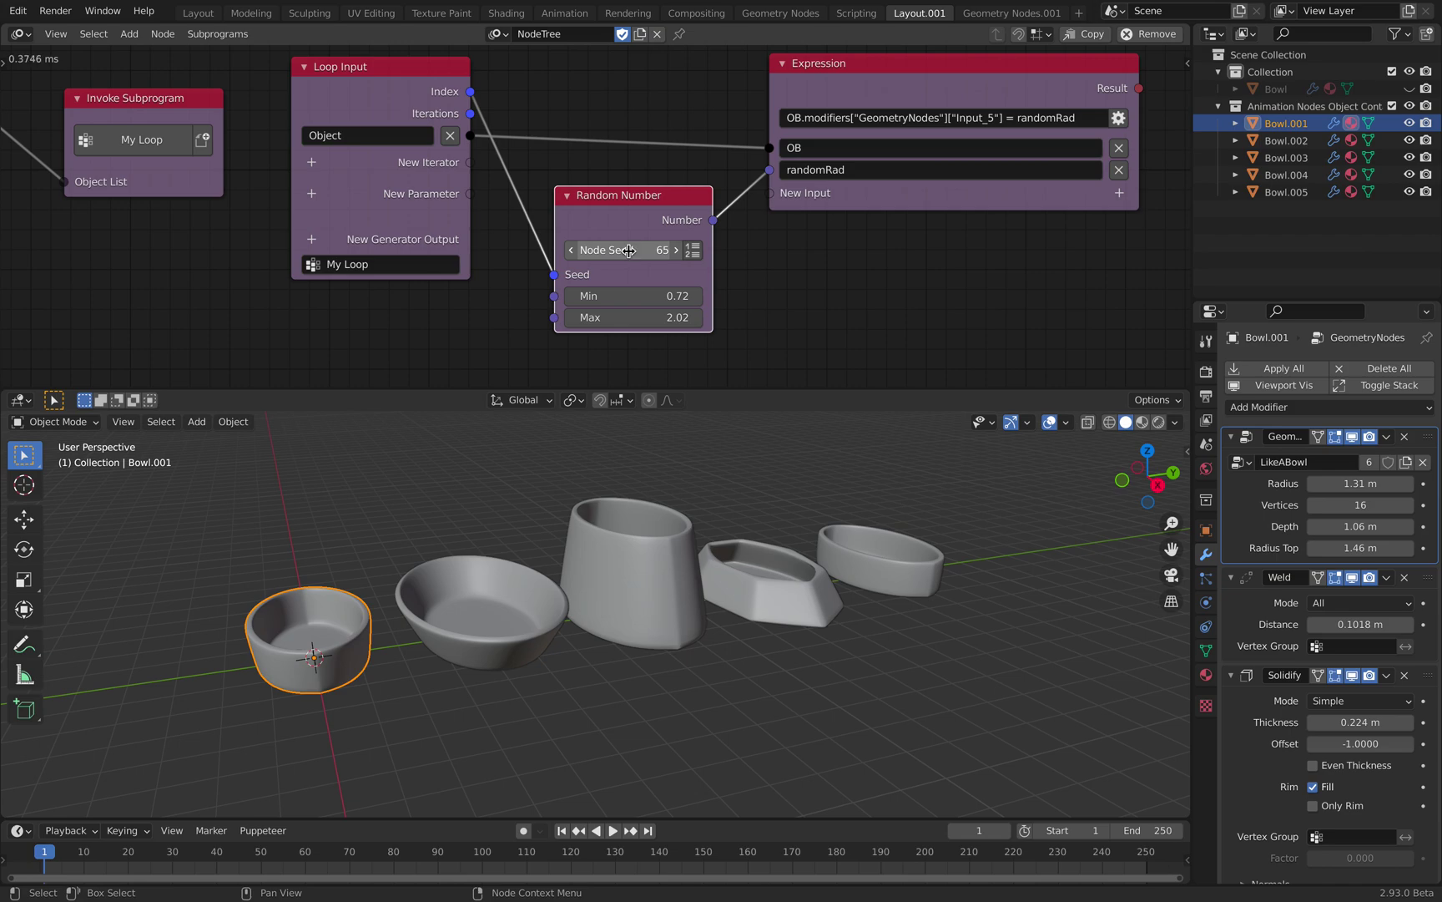
pyautogui.moveTo(635, 249); pyautogui.dragTo(714, 249)
# Step: Move the Distribute Matrices node clear of Get Length and switch its distribution mode from Linear to Grid
pyautogui.scroll(-7, 277, 190)
pyautogui.moveTo(200, 227); pyautogui.dragTo(616, 180, button='middle')
pyautogui.moveTo(201, 172); pyautogui.dragTo(419, 180, button='middle')
pyautogui.moveTo(420, 153); pyautogui.dragTo(368, 198)
pyautogui.scroll(1, 377, 190)
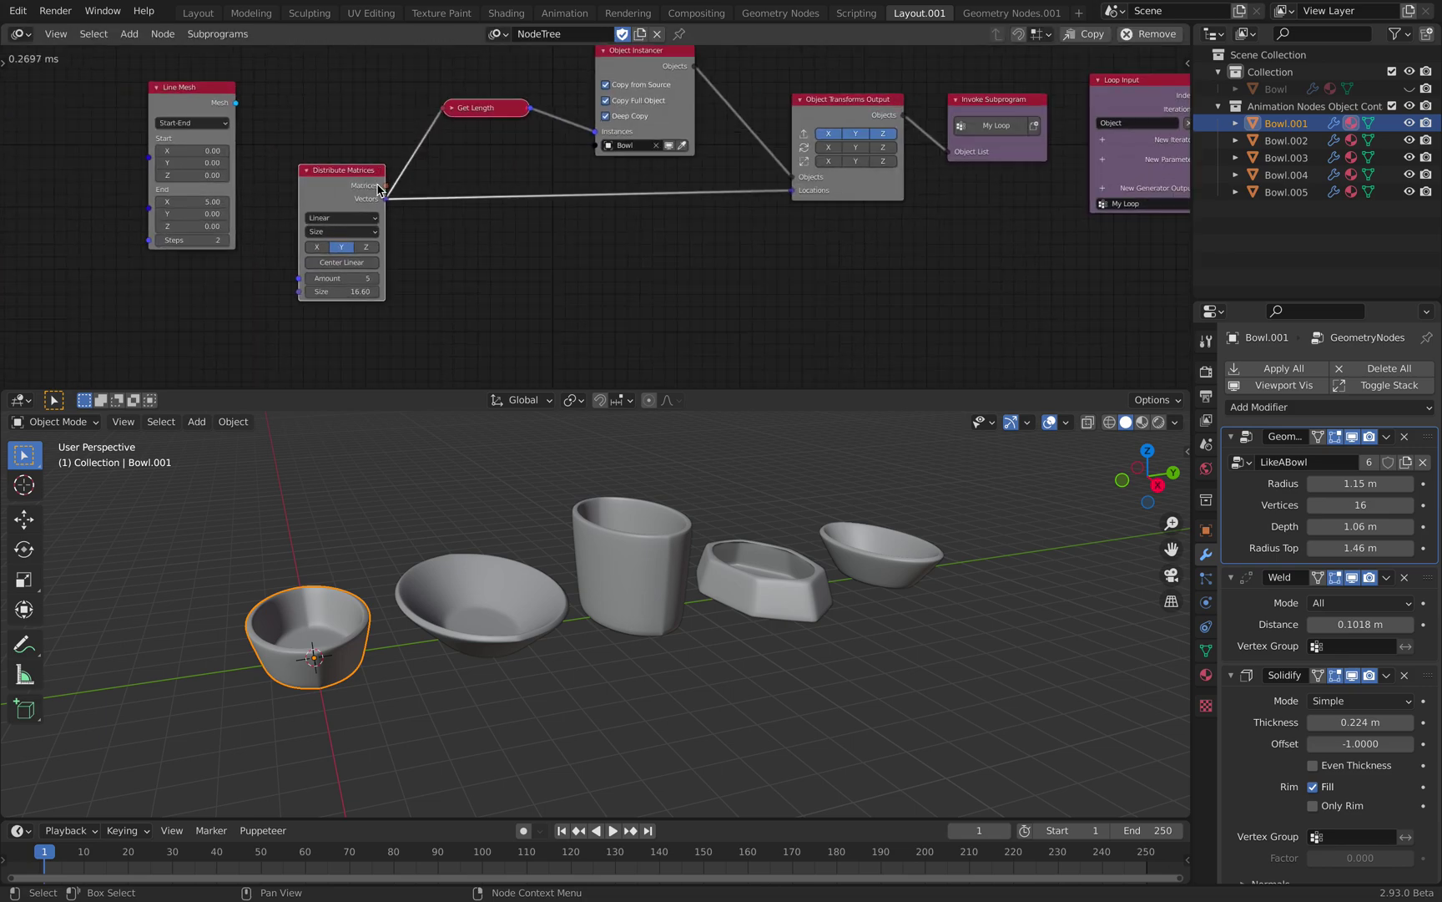
pyautogui.scroll(1, 347, 205)
pyautogui.click(340, 216)
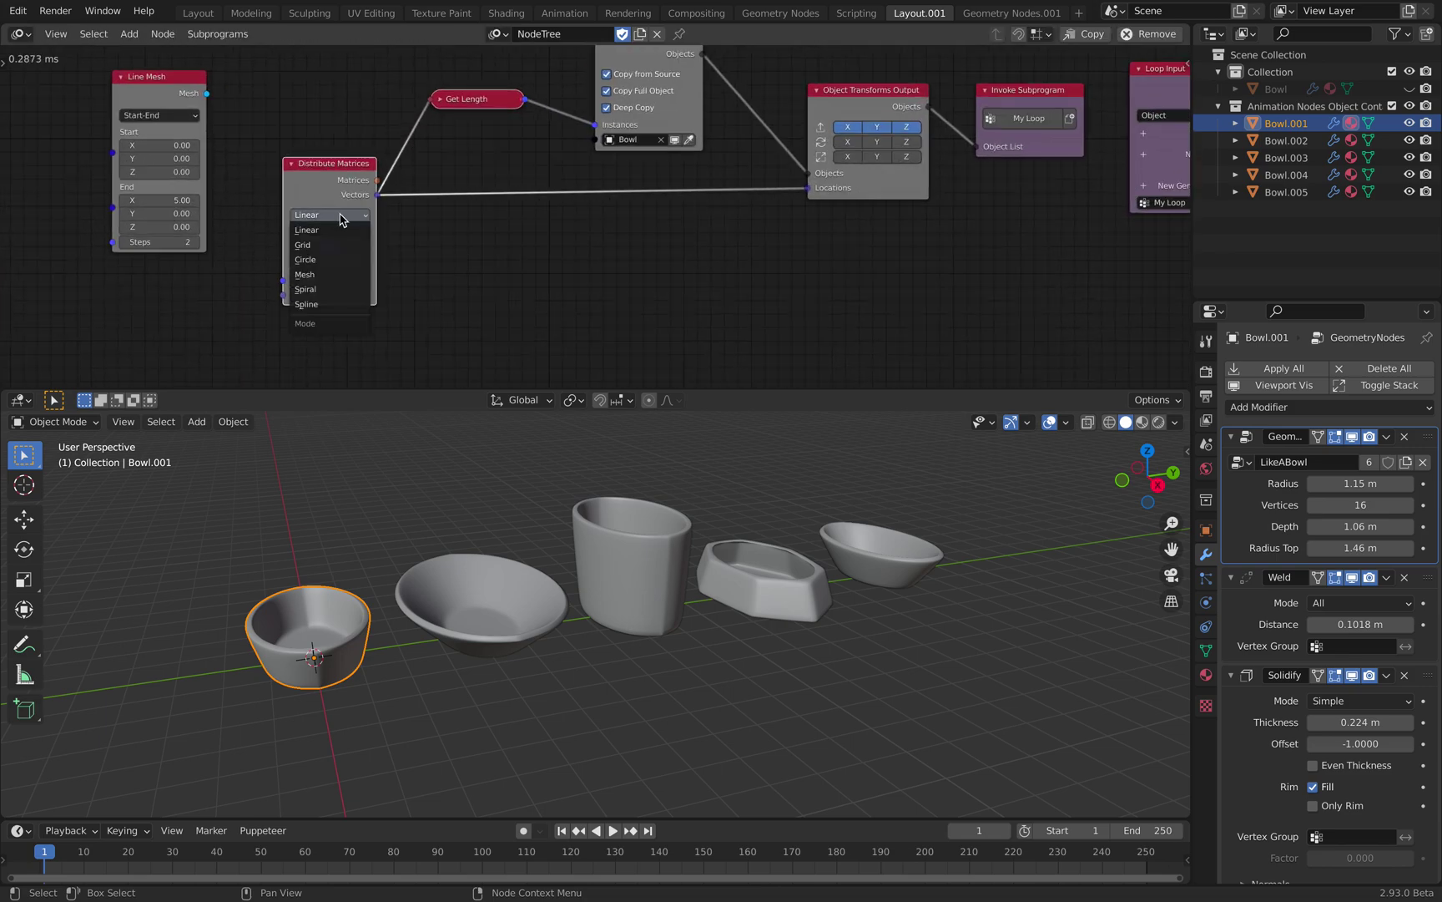
pyautogui.click(341, 244)
# Step: Spread the grid of bowls to a Width of 10.04 and a Length of 11.36
pyautogui.moveTo(737, 538); pyautogui.dragTo(686, 576, button='middle')
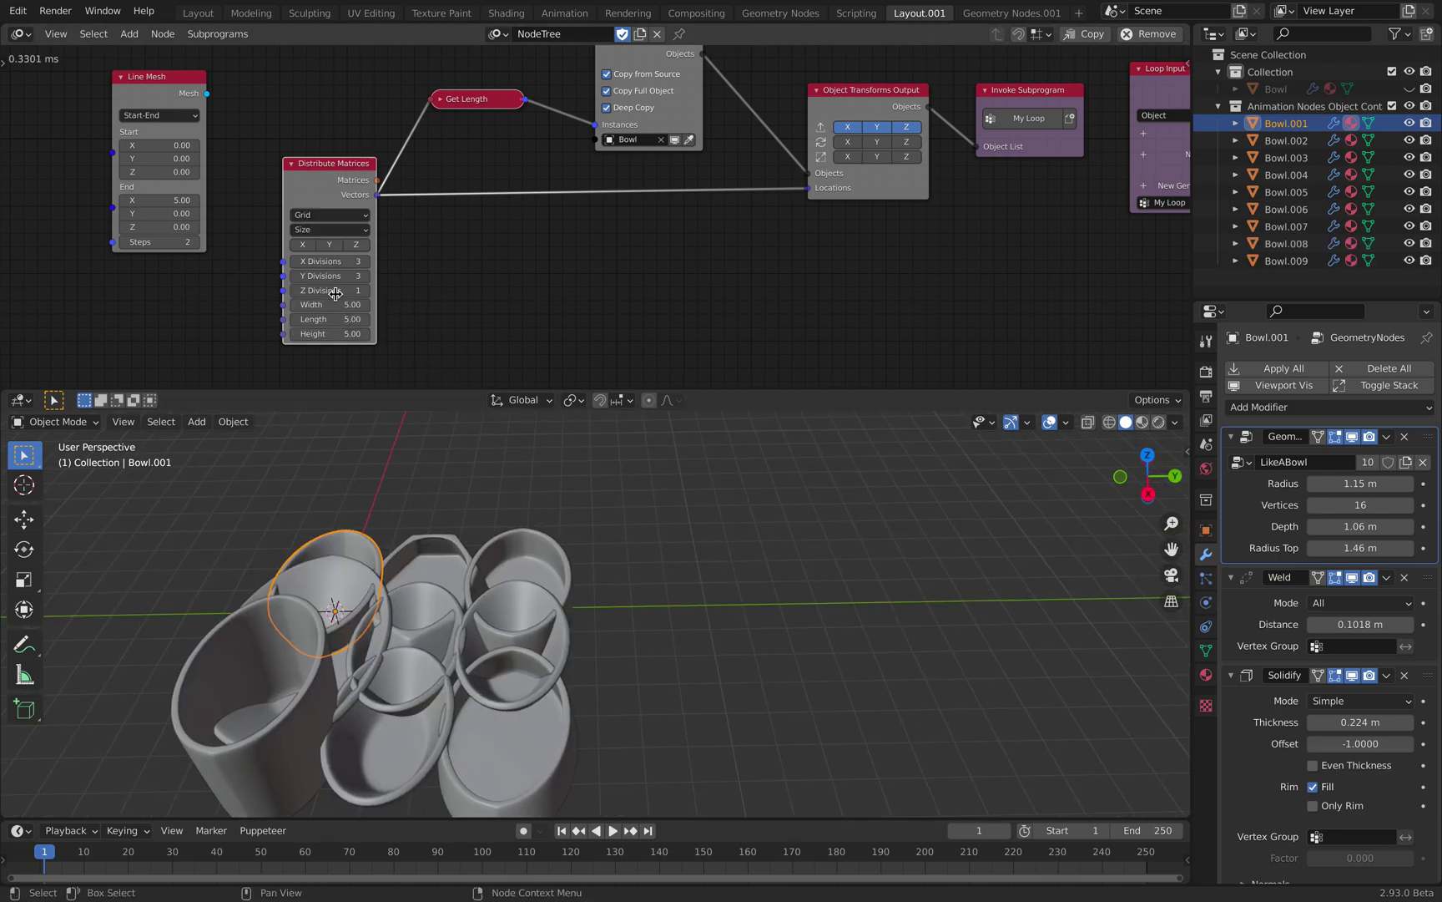
pyautogui.moveTo(329, 303); pyautogui.dragTo(417, 304)
pyautogui.moveTo(329, 319); pyautogui.dragTo(384, 319)
pyautogui.scroll(-4, 702, 605)
pyautogui.keyDown('shift'); pyautogui.moveTo(639, 581); pyautogui.dragTo(616, 506, button='middle'); pyautogui.keyUp('shift')
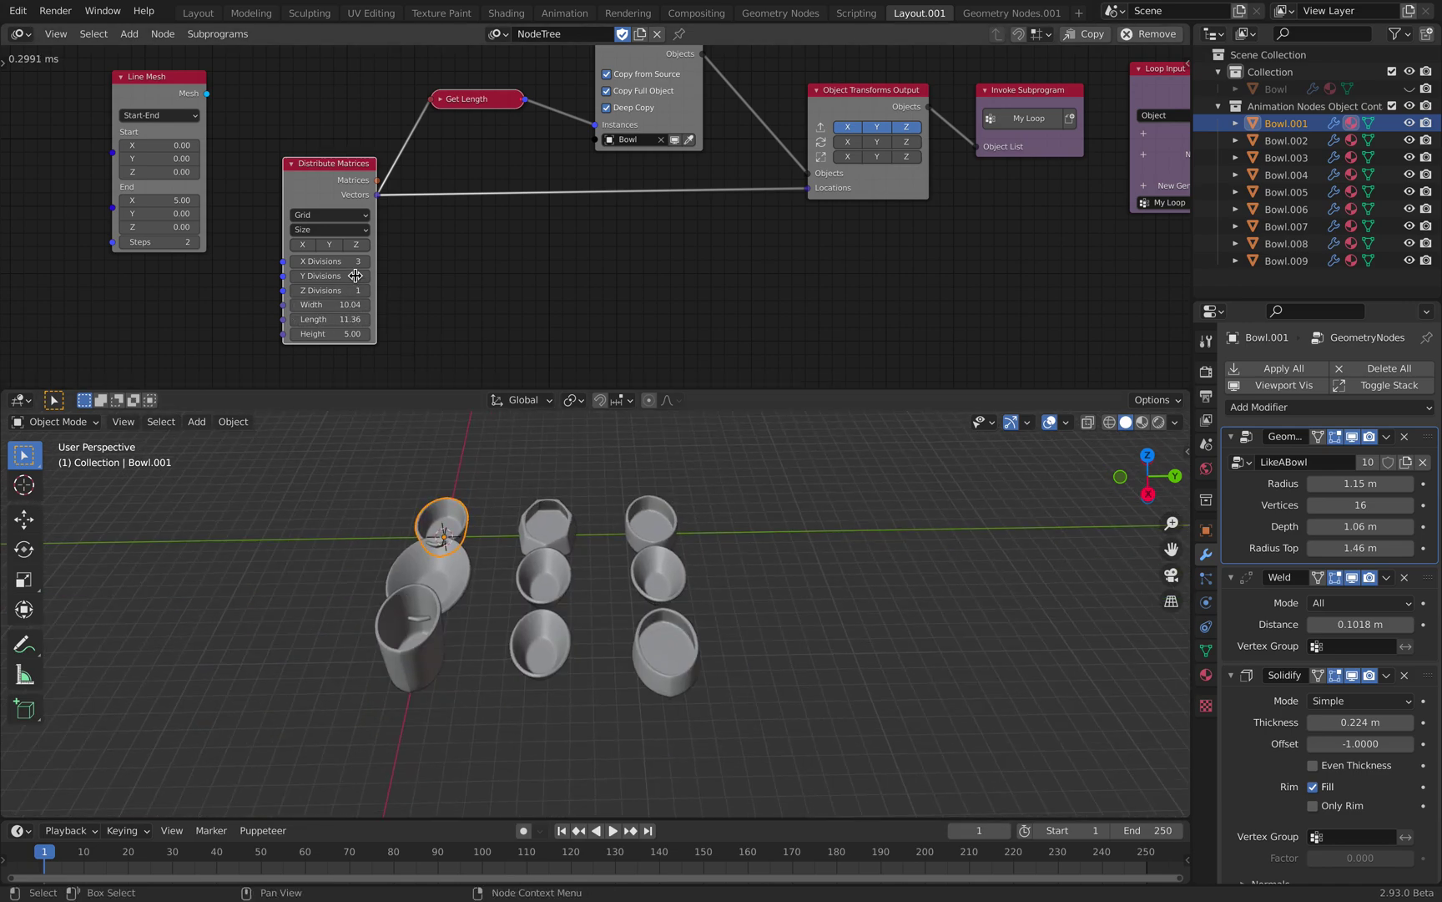
# Step: Set the grid to 10 X Divisions and 10 Y Divisions, with Width and Length both at 20
pyautogui.press('Tab')
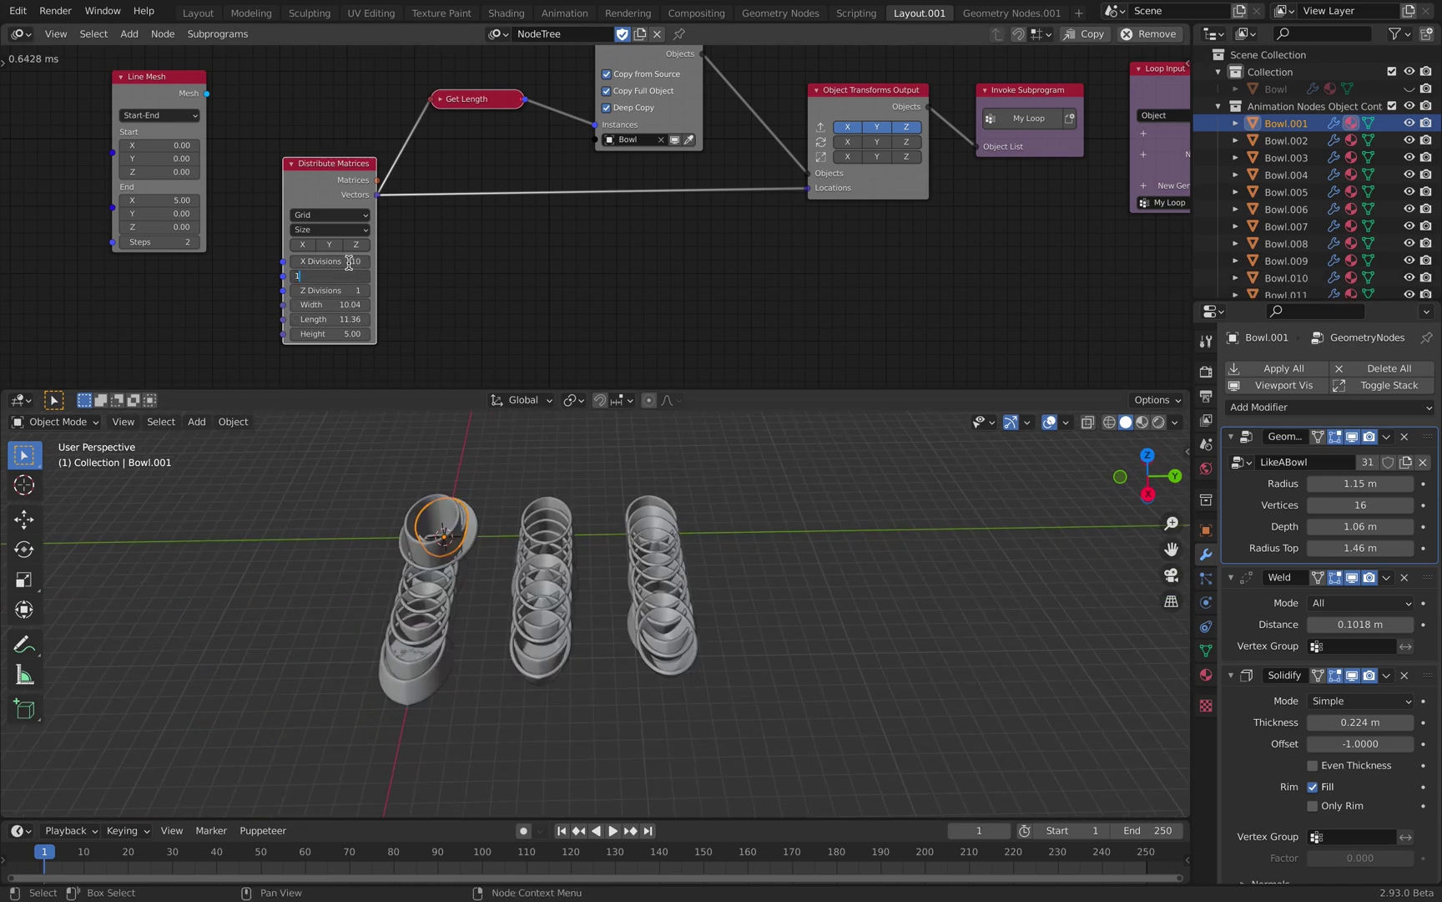
pyautogui.write('1')
pyautogui.press('Tab')
pyautogui.hotkey('shift', 'Tab')
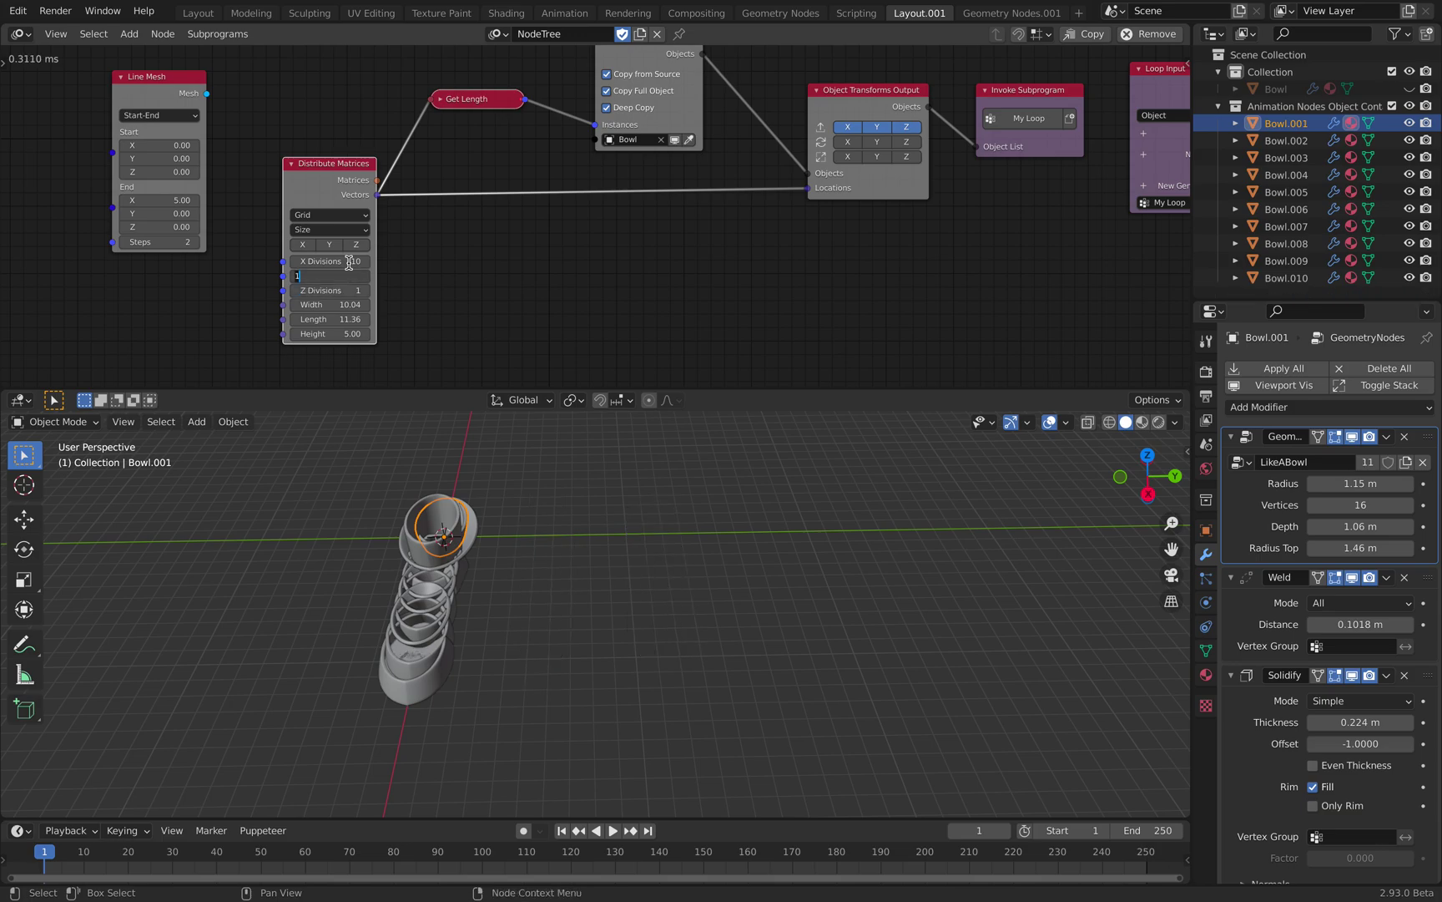
pyautogui.press('Return')
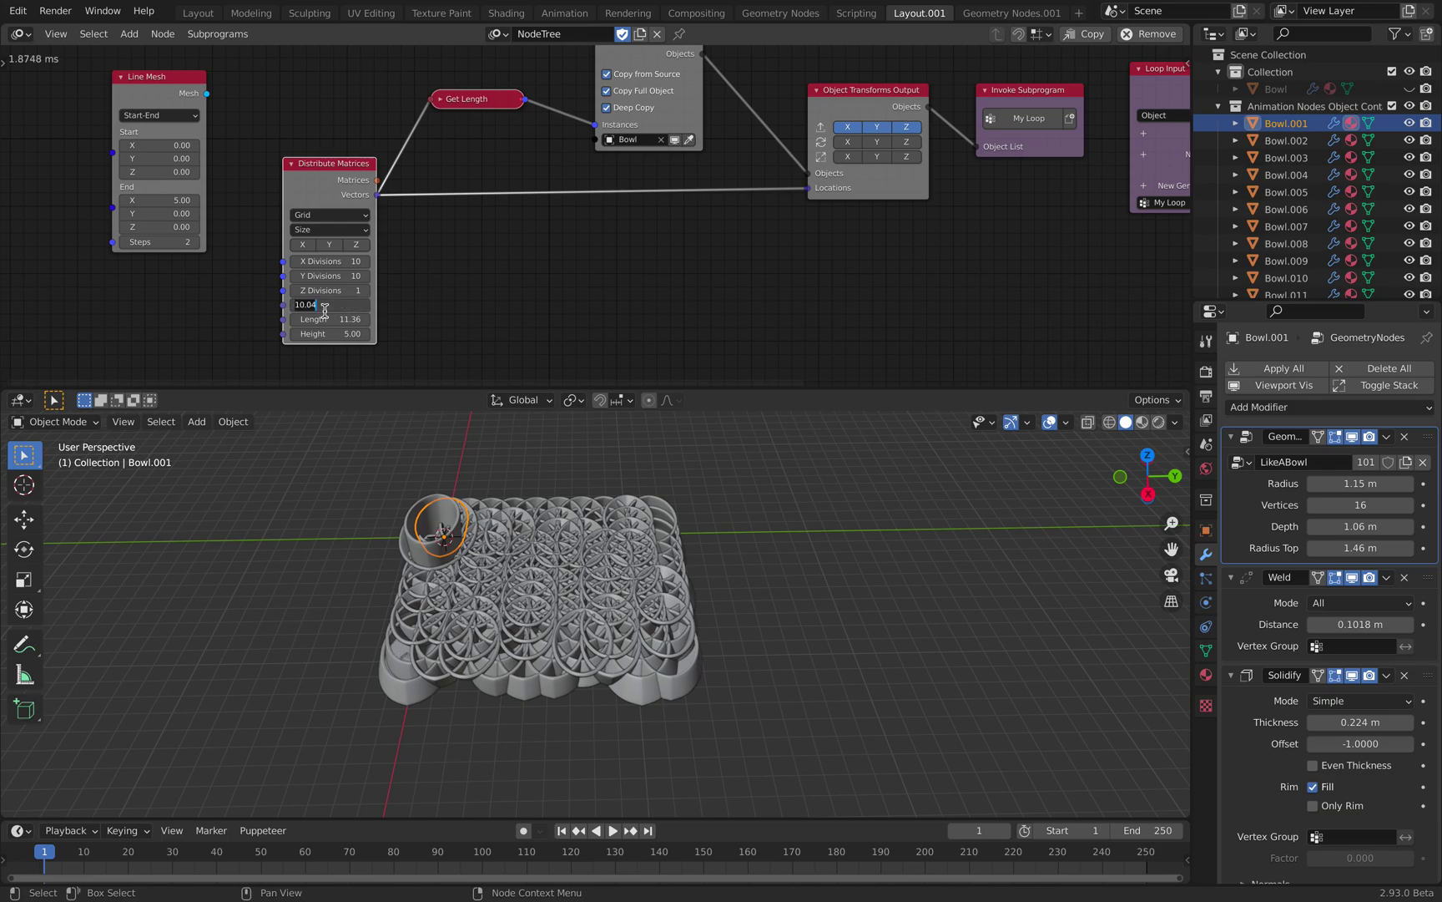
pyautogui.write('20')
pyautogui.press('Return')
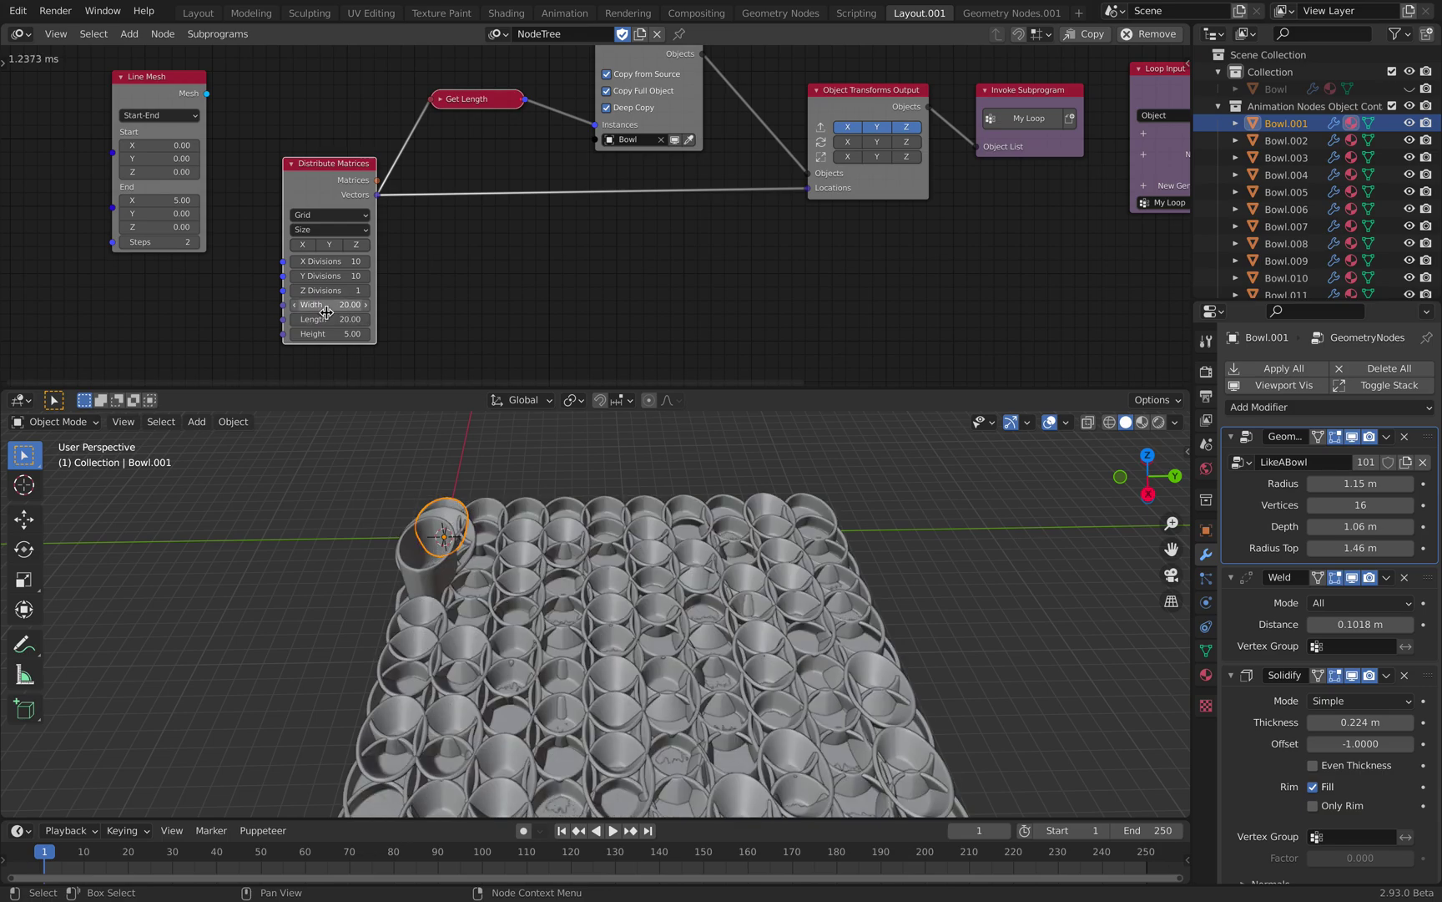
# Step: Reduce the grid to 8 X and 8 Y Divisions and spread it to a Width of 38.90 and a Length of 35.72
pyautogui.click(344, 262)
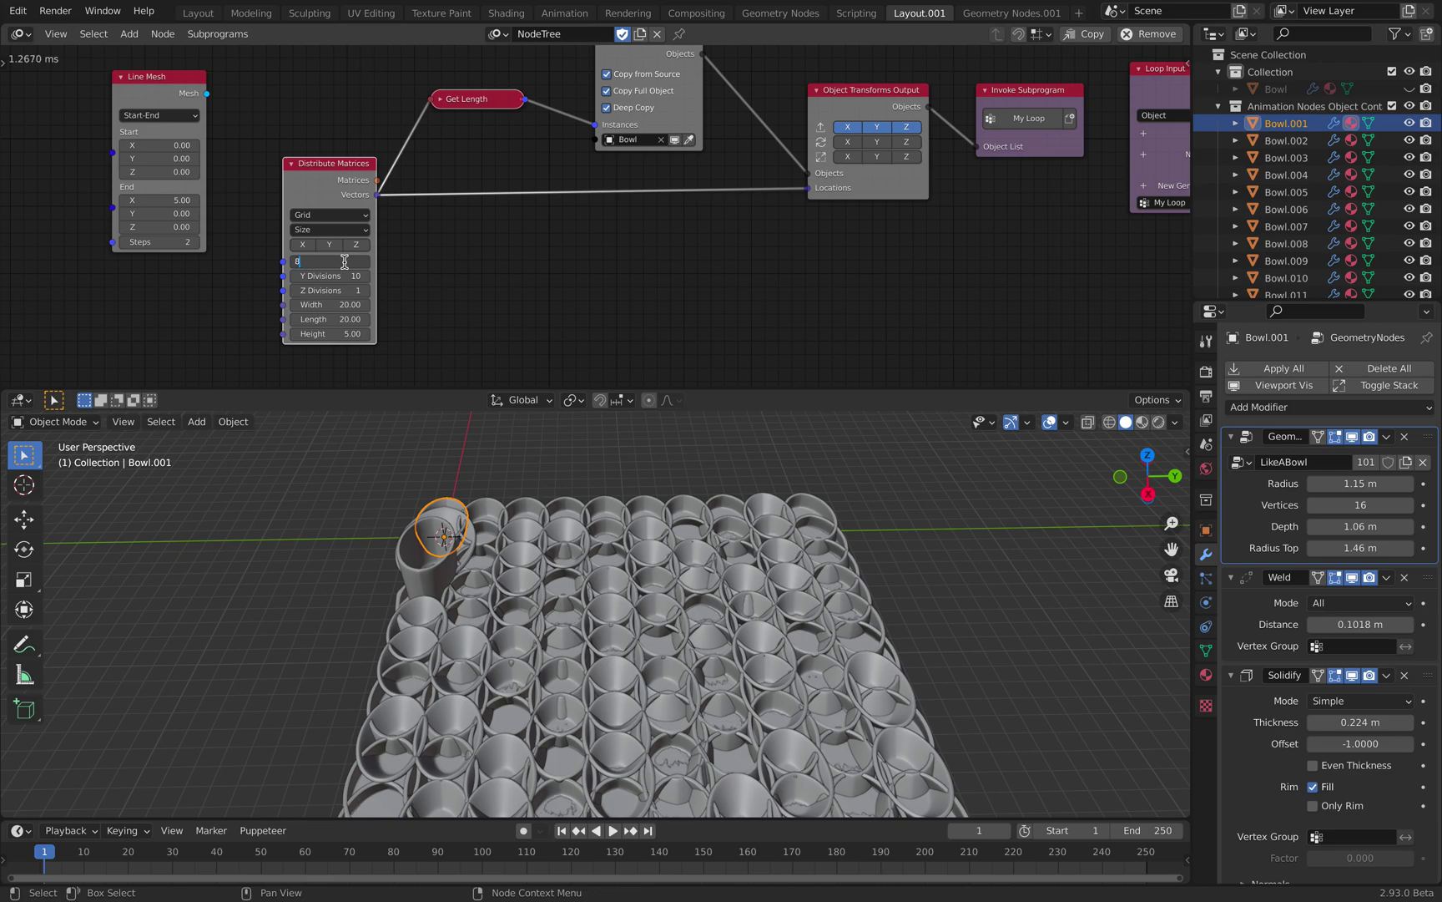
pyautogui.write('8')
pyautogui.press('Return')
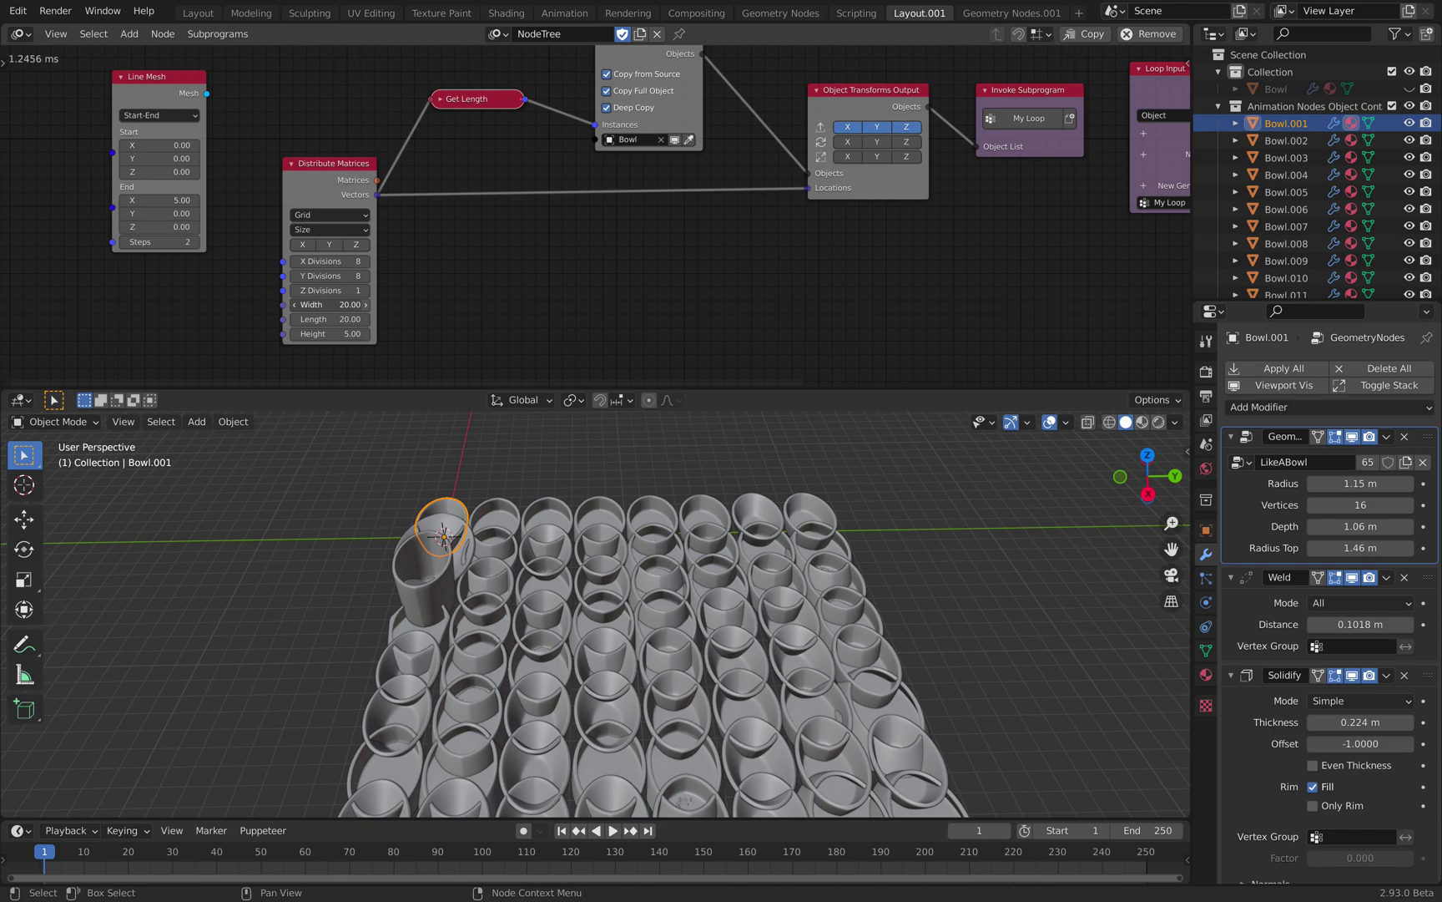
pyautogui.moveTo(330, 304); pyautogui.dragTo(441, 638)
pyautogui.click(381, 560)
pyautogui.moveTo(381, 560); pyautogui.dragTo(547, 591, button='middle')
pyautogui.moveTo(601, 640); pyautogui.dragTo(622, 616, button='middle')
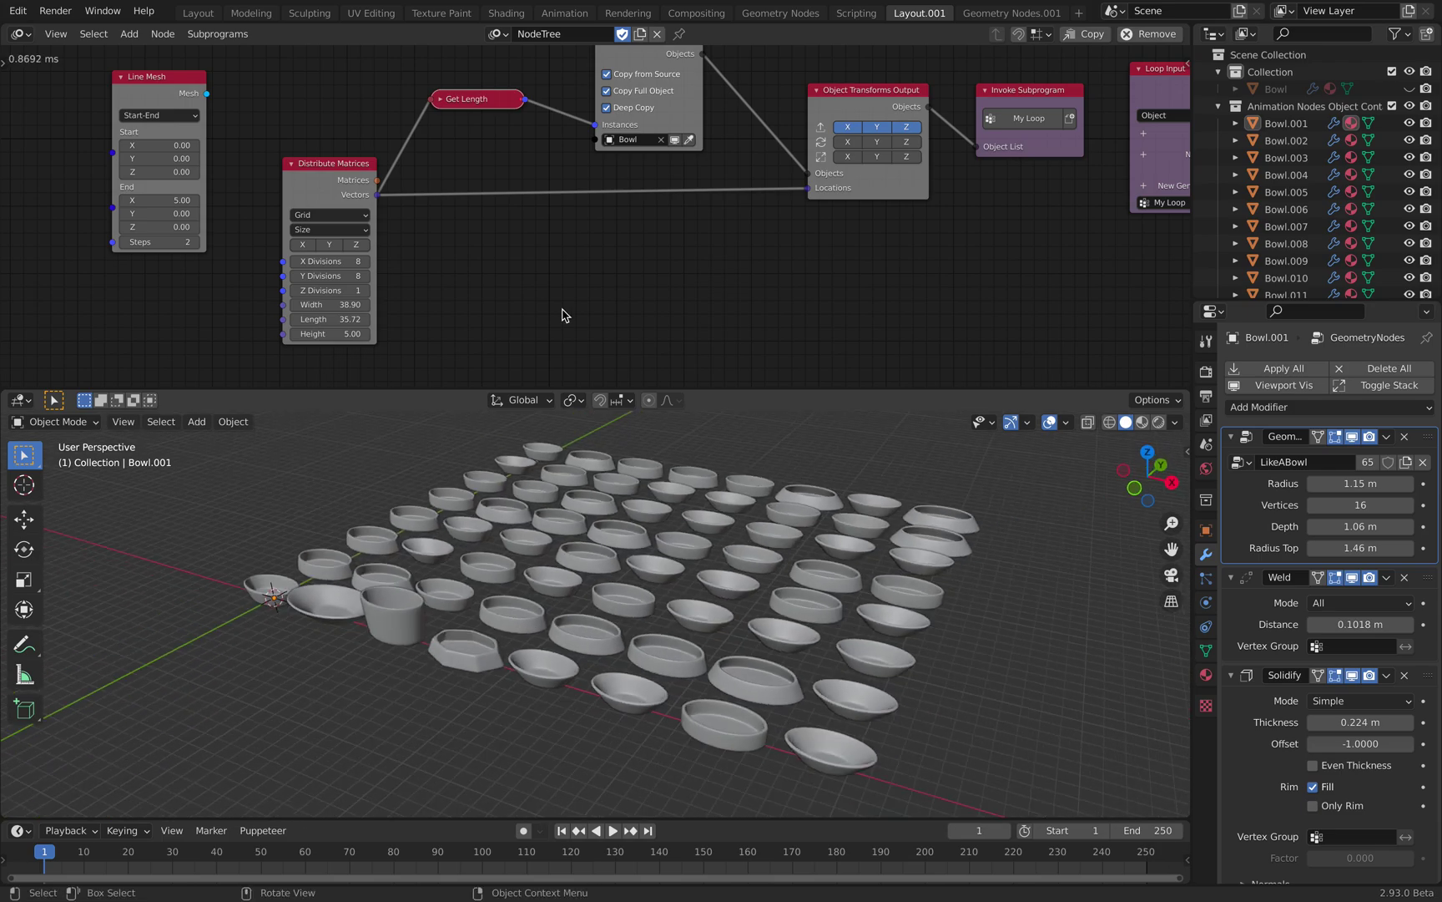
# Step: Switch the node tree's Auto Execution from Always to Tree Changed, Frame Changed and Property Changed
pyautogui.click(21, 16)
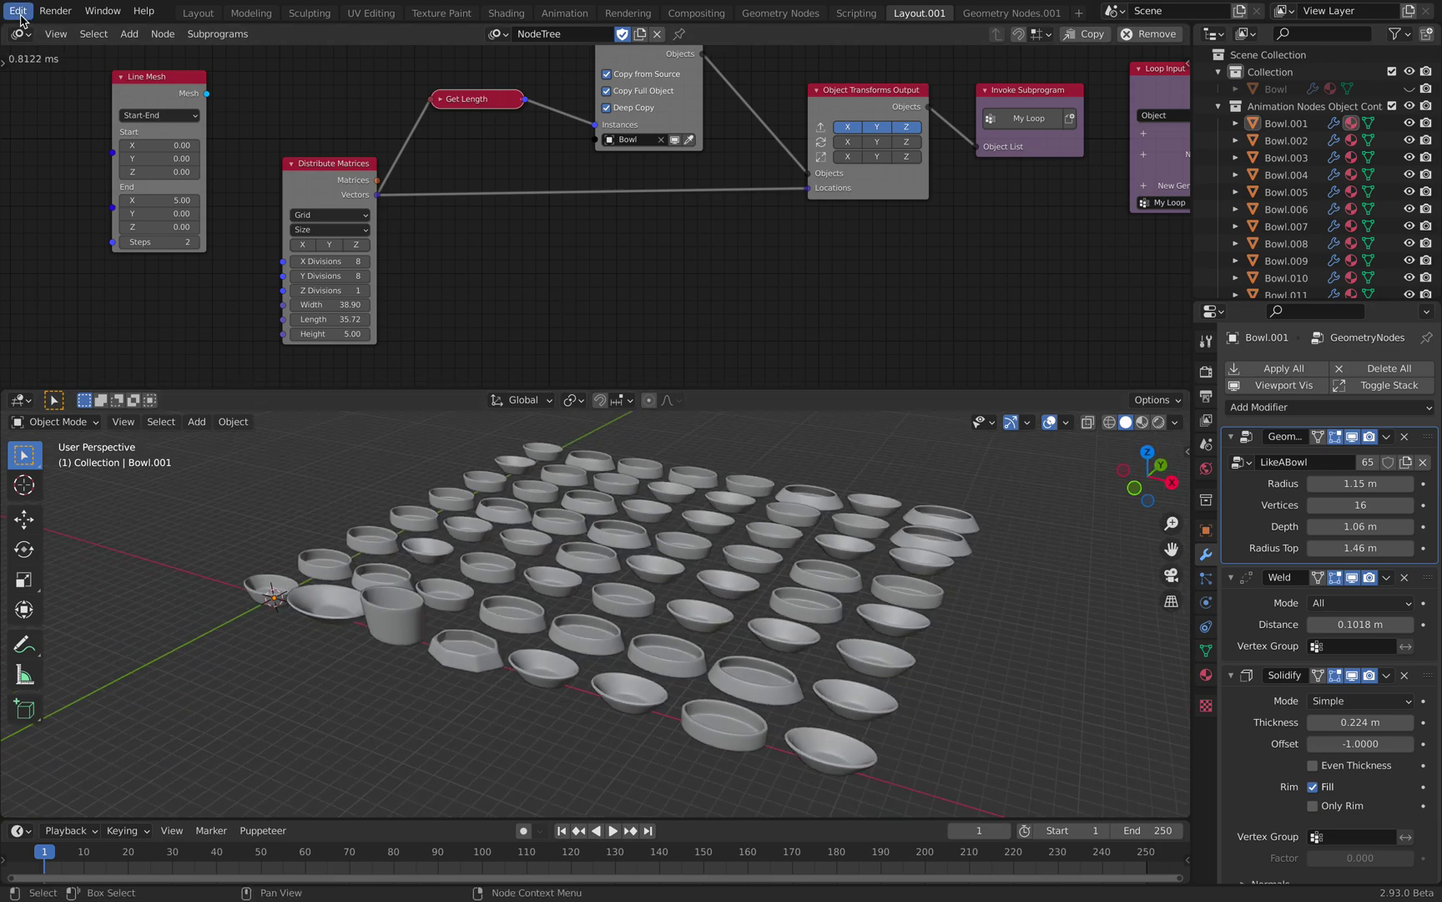
pyautogui.click(1187, 61)
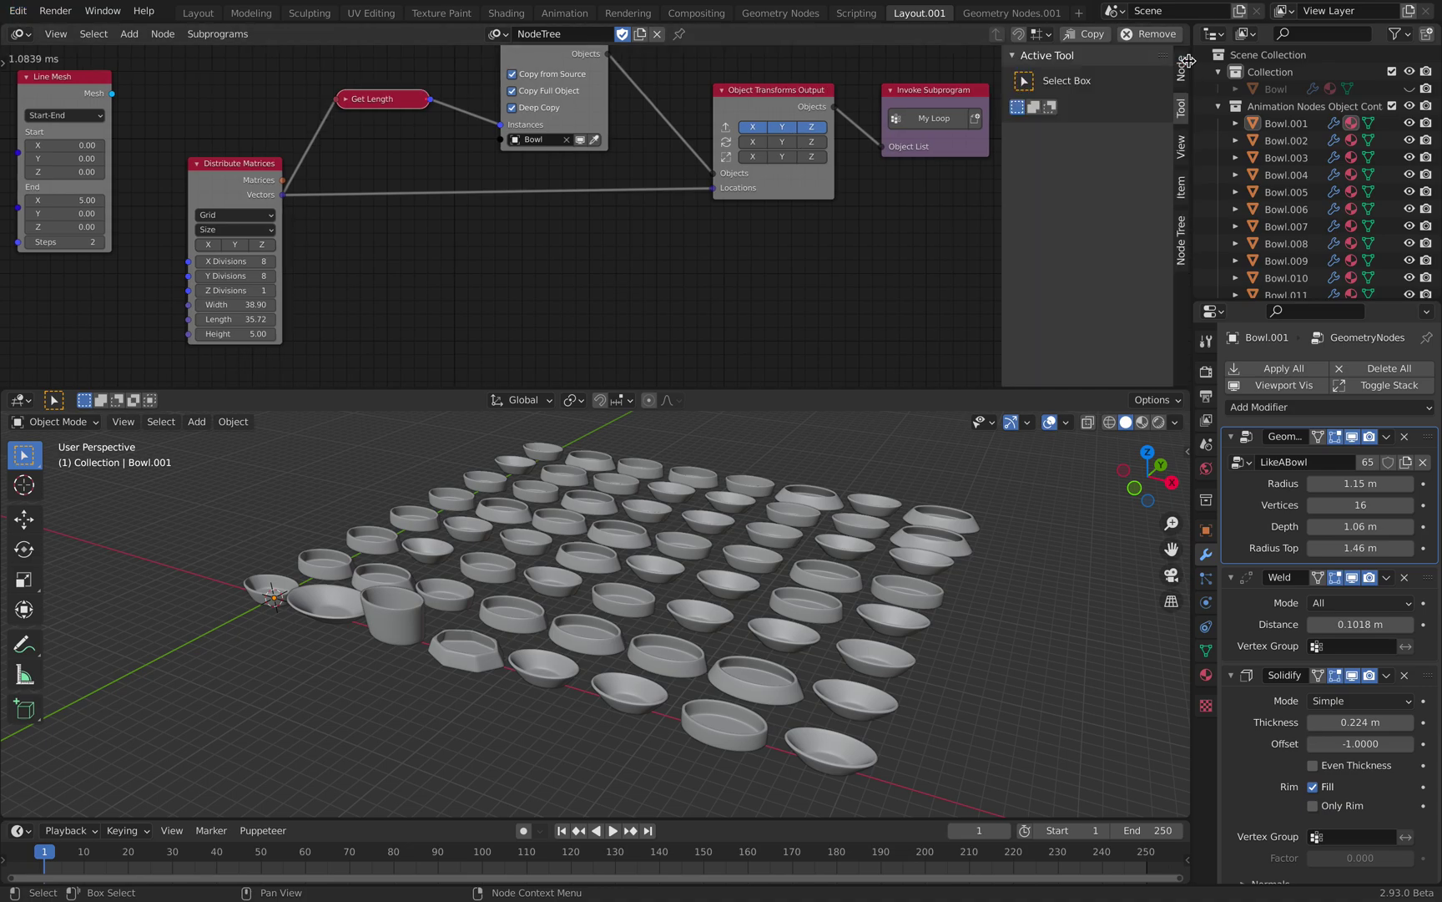
pyautogui.click(1184, 226)
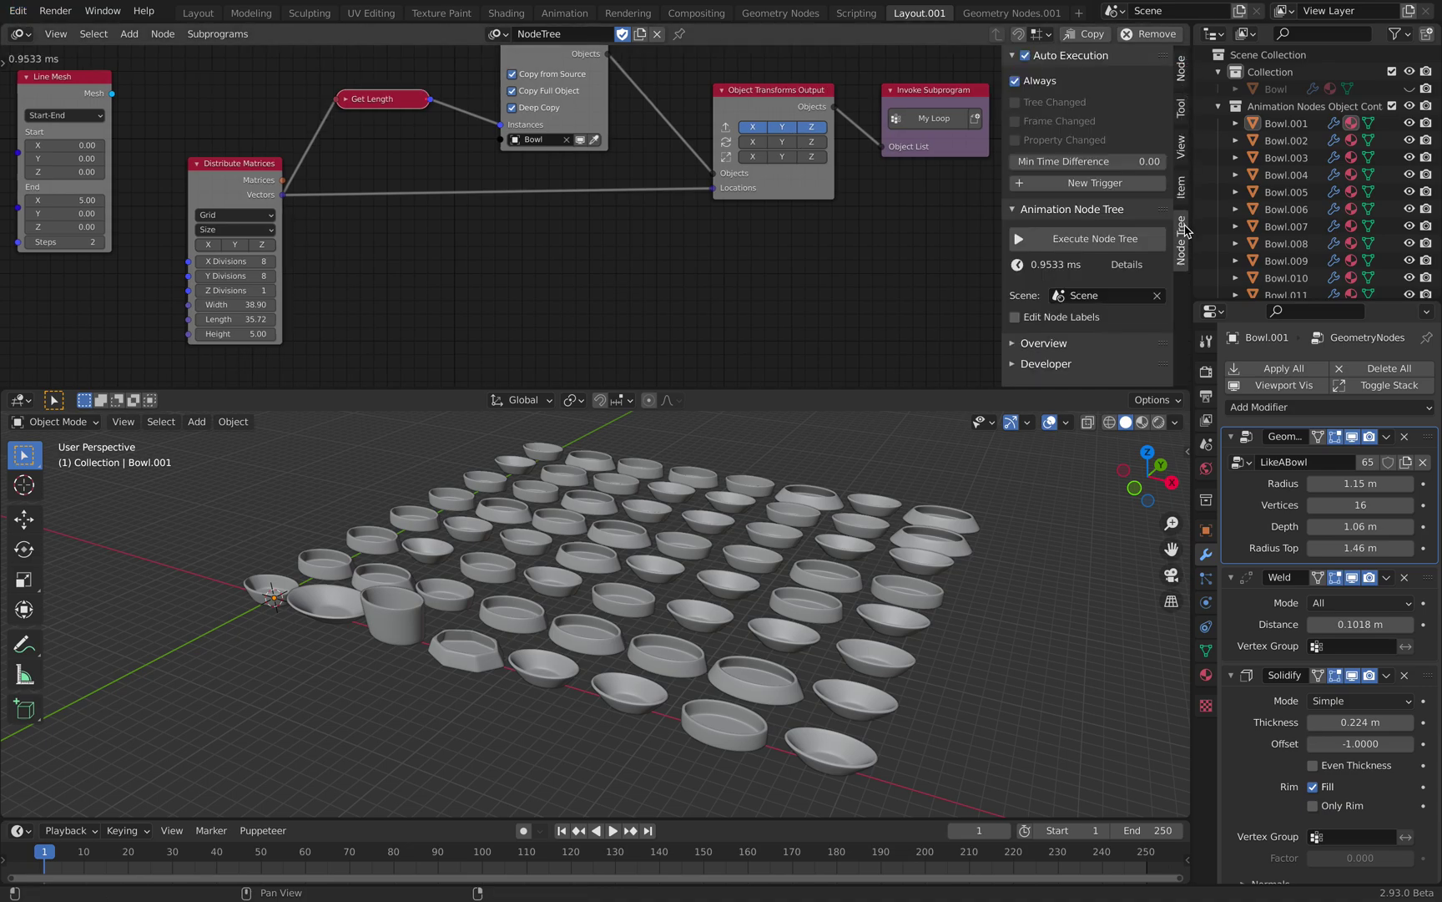
pyautogui.click(1017, 81)
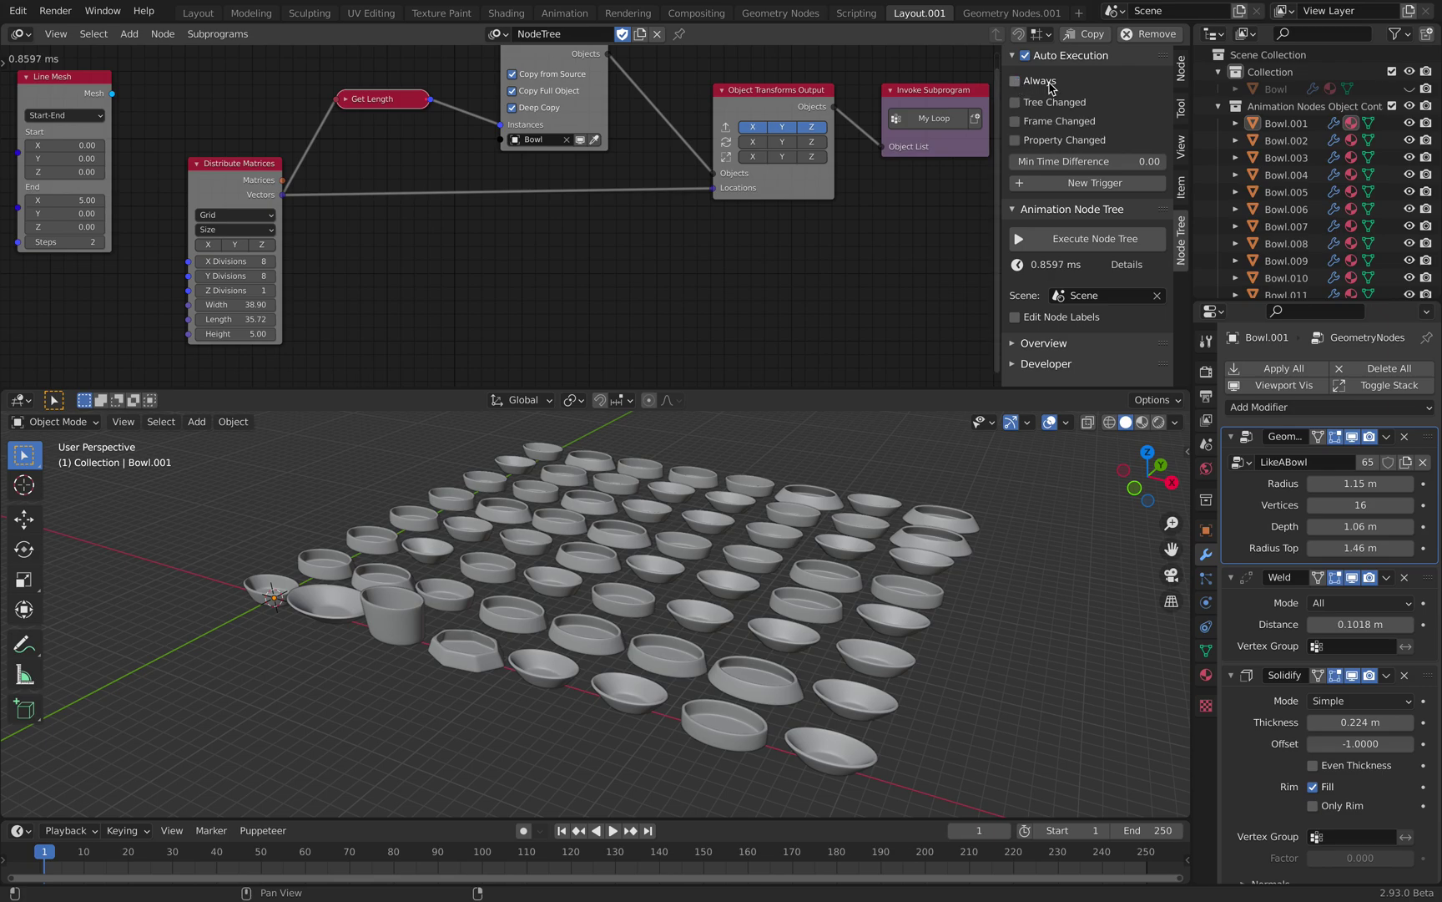
# Step: Save the scene under the new file name asset_bowl_003.blend on the Desktop
pyautogui.click(17, 10)
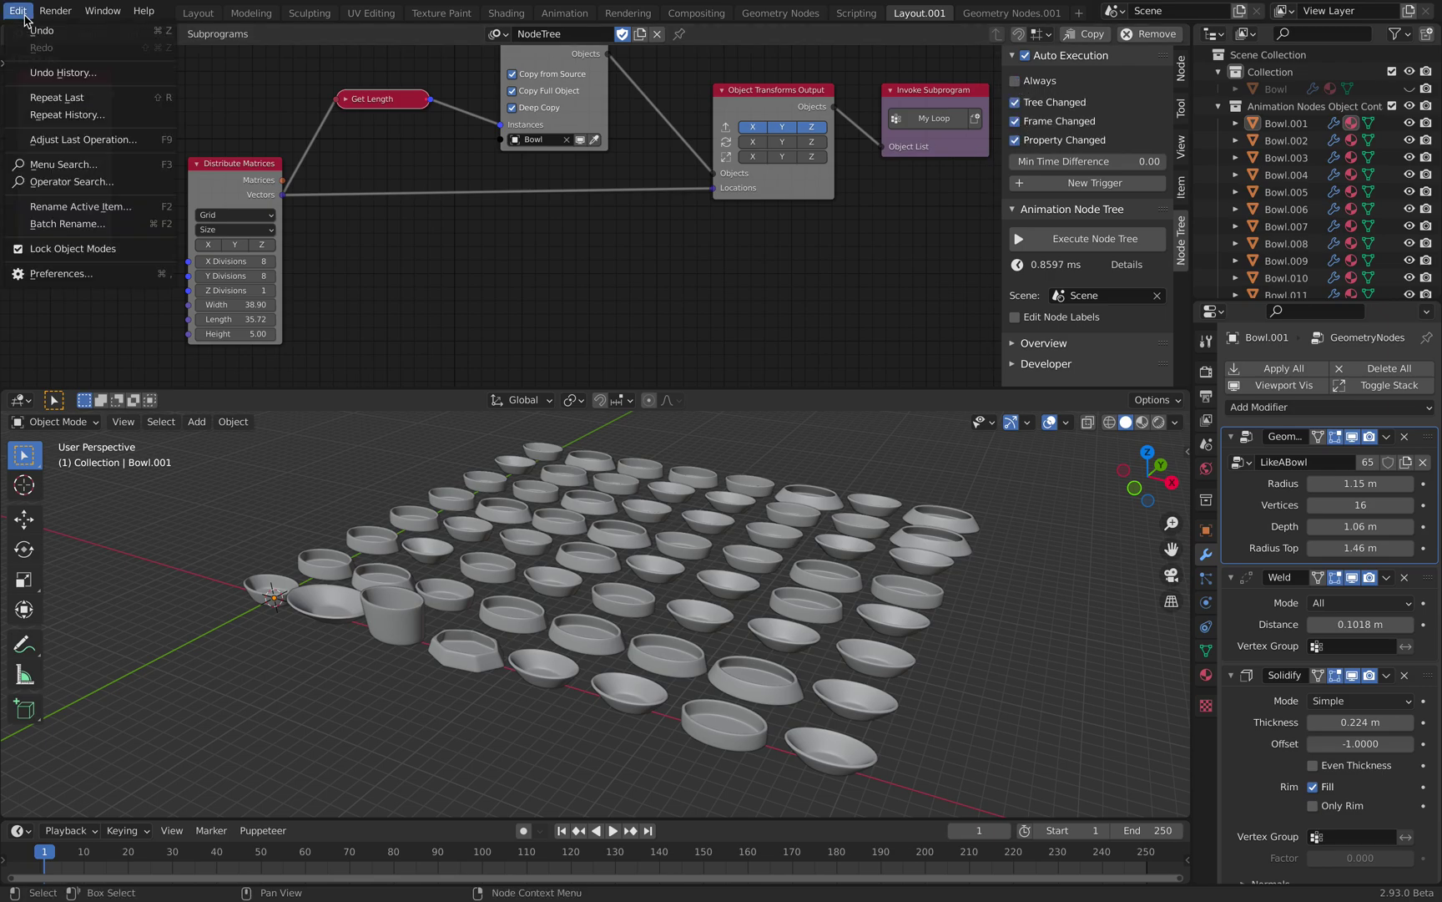
pyautogui.moveTo(271, 92); pyautogui.dragTo(300, 95, button='middle')
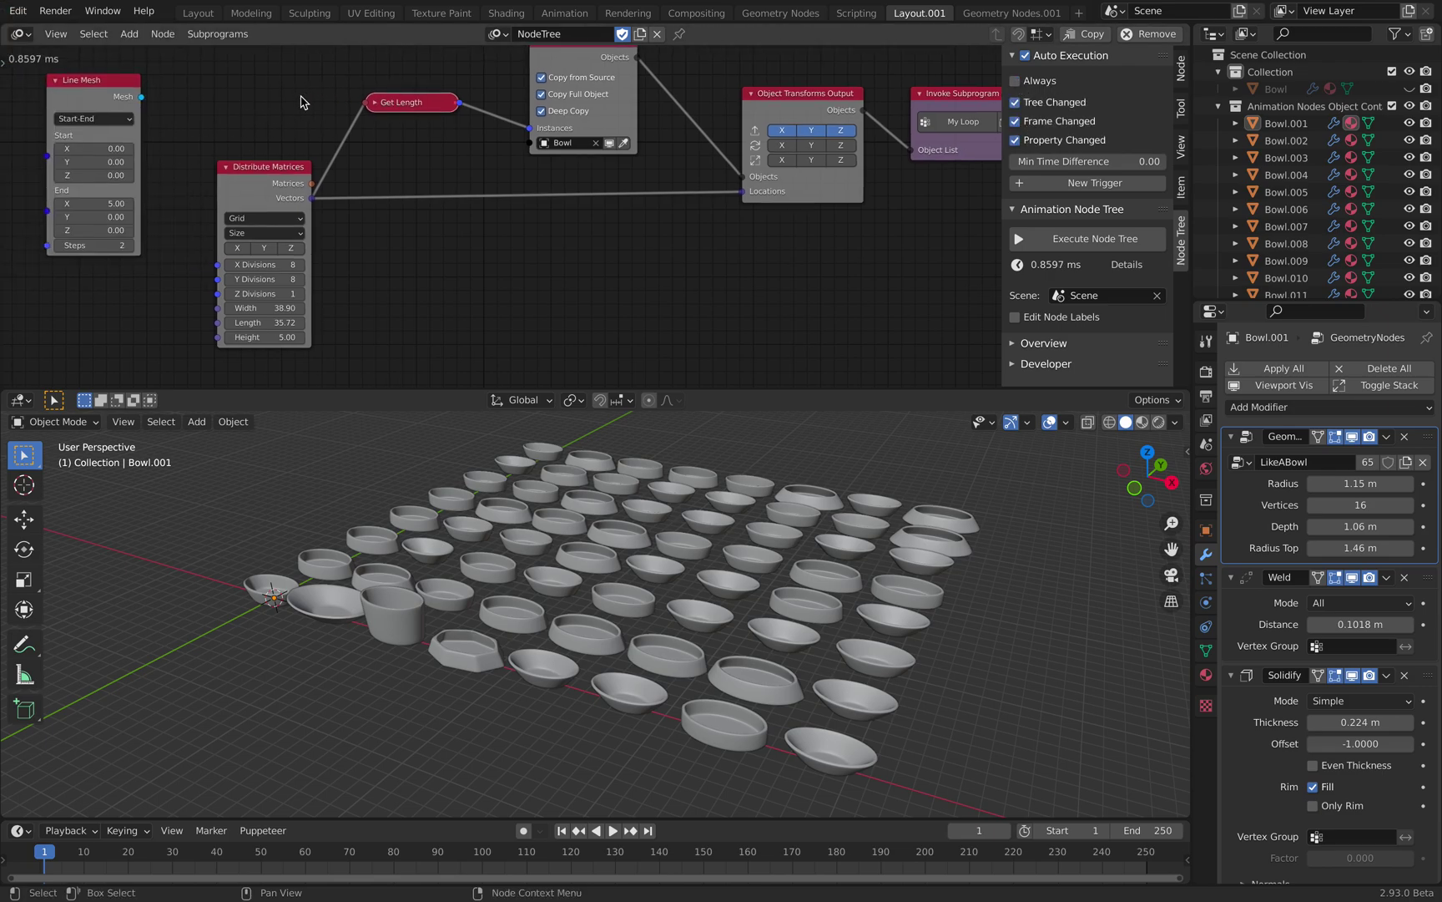
pyautogui.click(18, 11)
pyautogui.scroll(2, 296, 17)
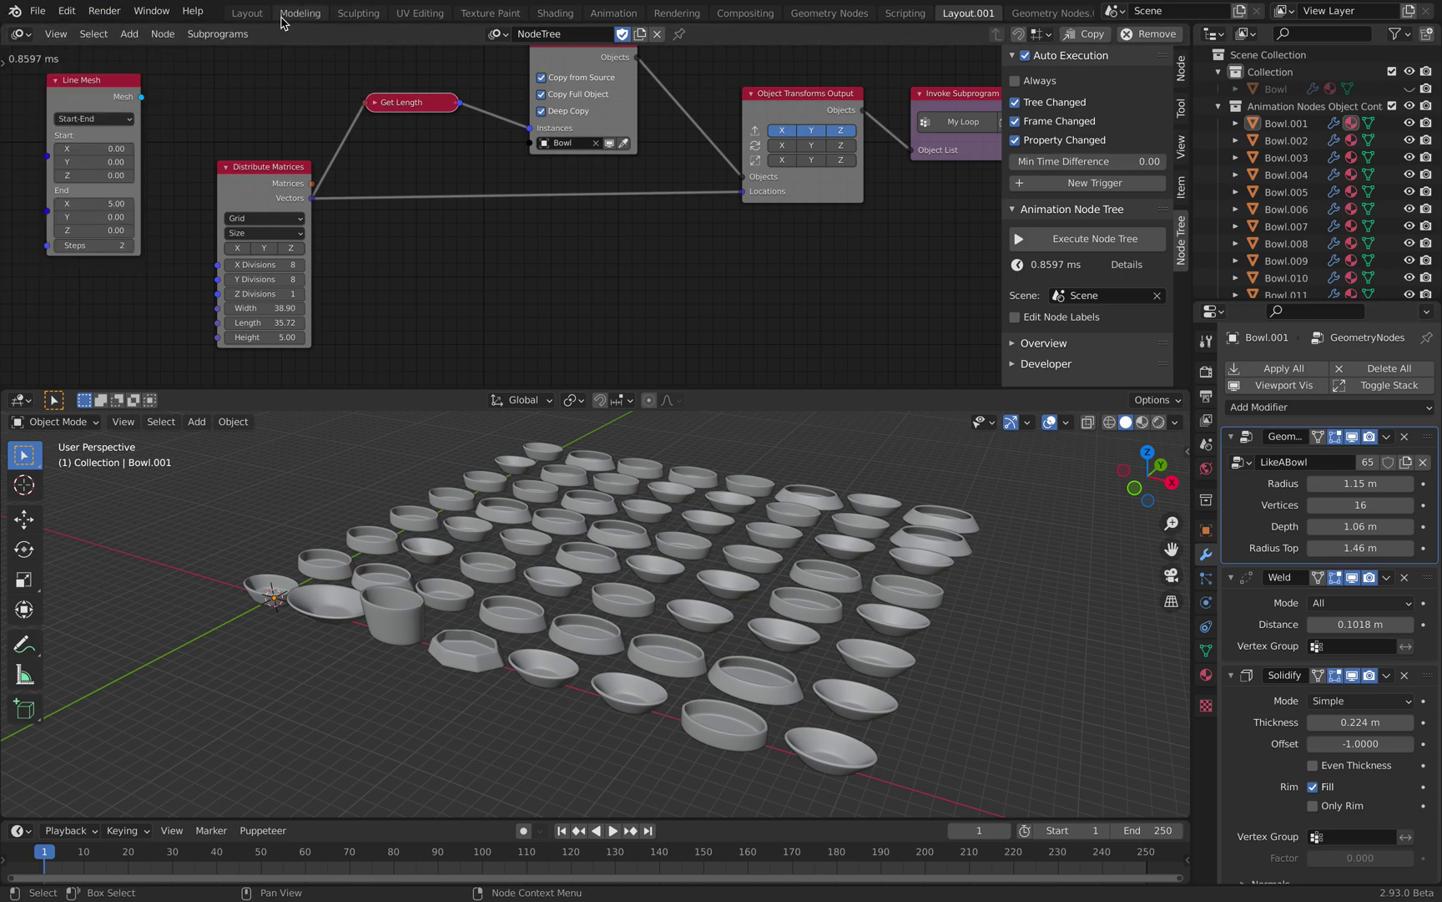
pyautogui.click(55, 13)
pyautogui.press('shift+super+s')
pyautogui.click(897, 826)
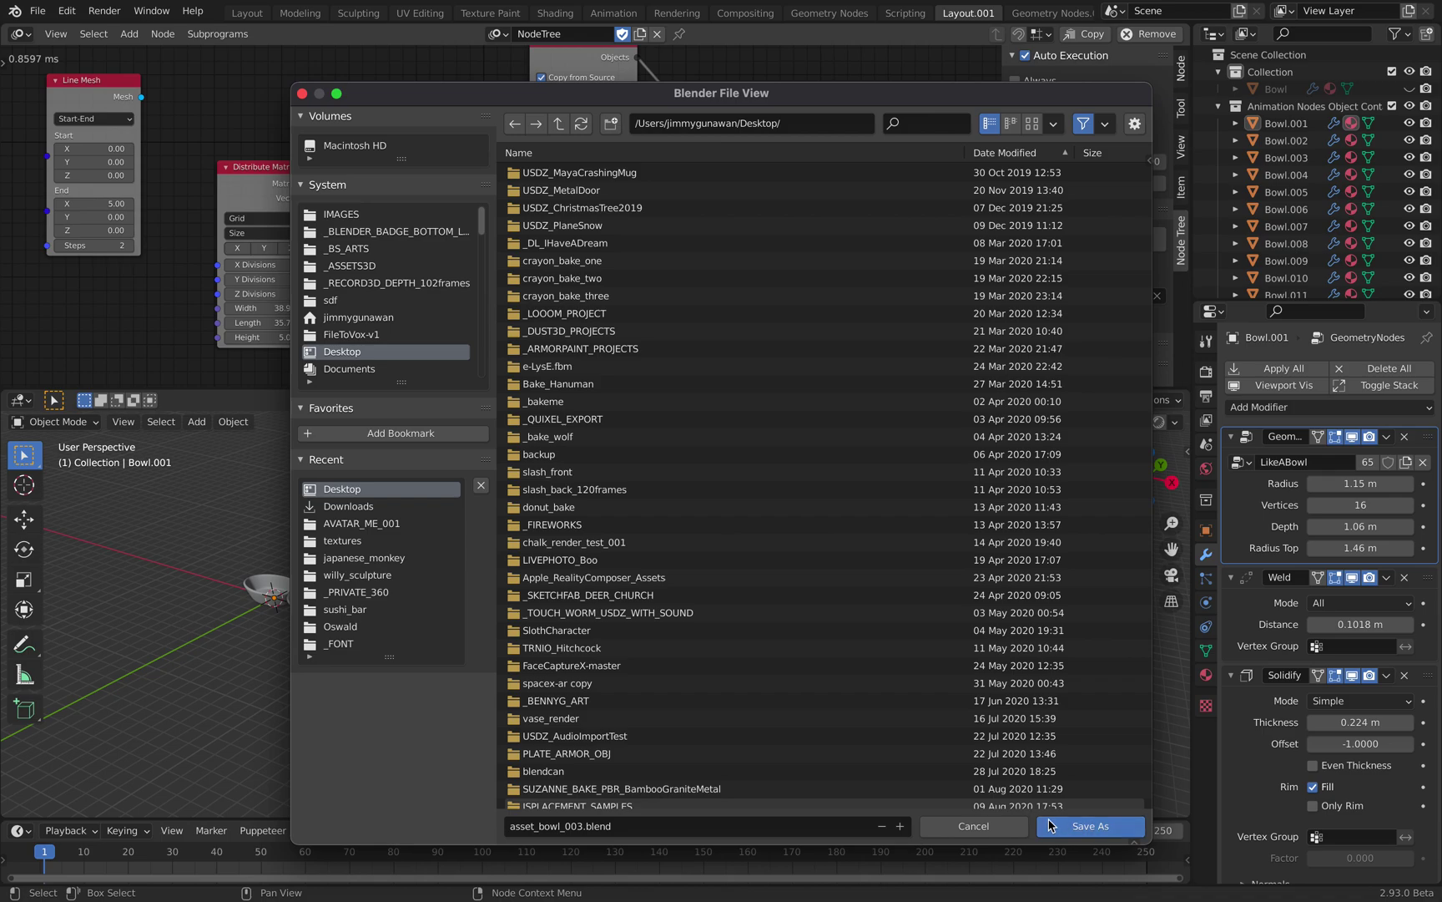
pyautogui.click(1085, 826)
# Step: Duplicate the Expression node below the original and link the Loop Input's Object to the copy's OB input
pyautogui.click(1177, 422)
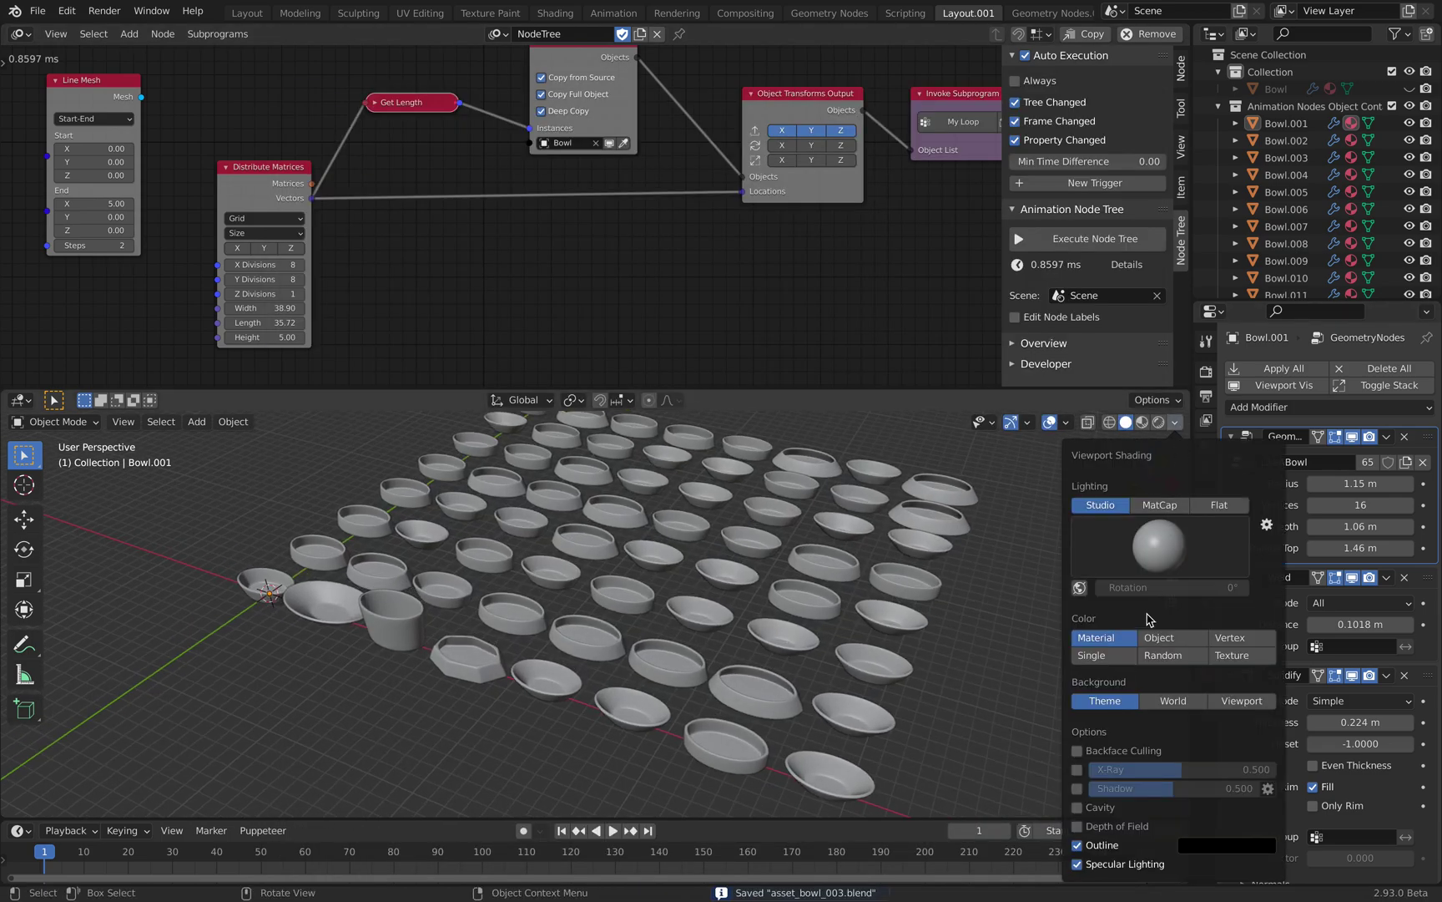
pyautogui.moveTo(735, 514)
pyautogui.mouseDown(button='middle')
pyautogui.moveTo(732, 496)
pyautogui.moveTo(854, 506)
pyautogui.moveTo(779, 519)
pyautogui.moveTo(835, 530)
pyautogui.mouseUp(button='middle')
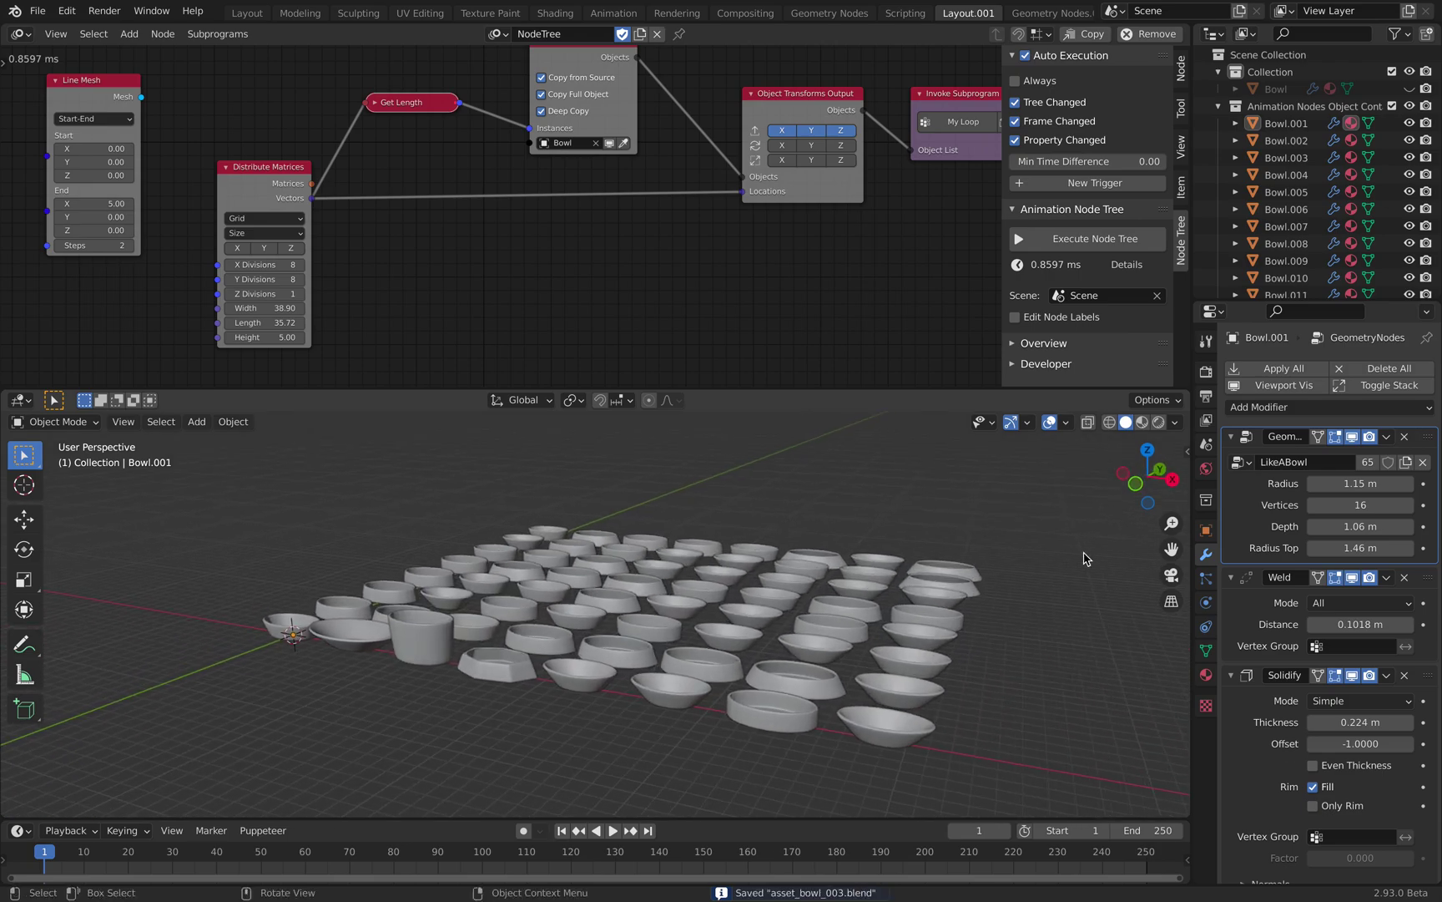
pyautogui.moveTo(972, 190); pyautogui.dragTo(586, 187, button='middle')
pyautogui.moveTo(815, 203); pyautogui.dragTo(275, 251, button='middle')
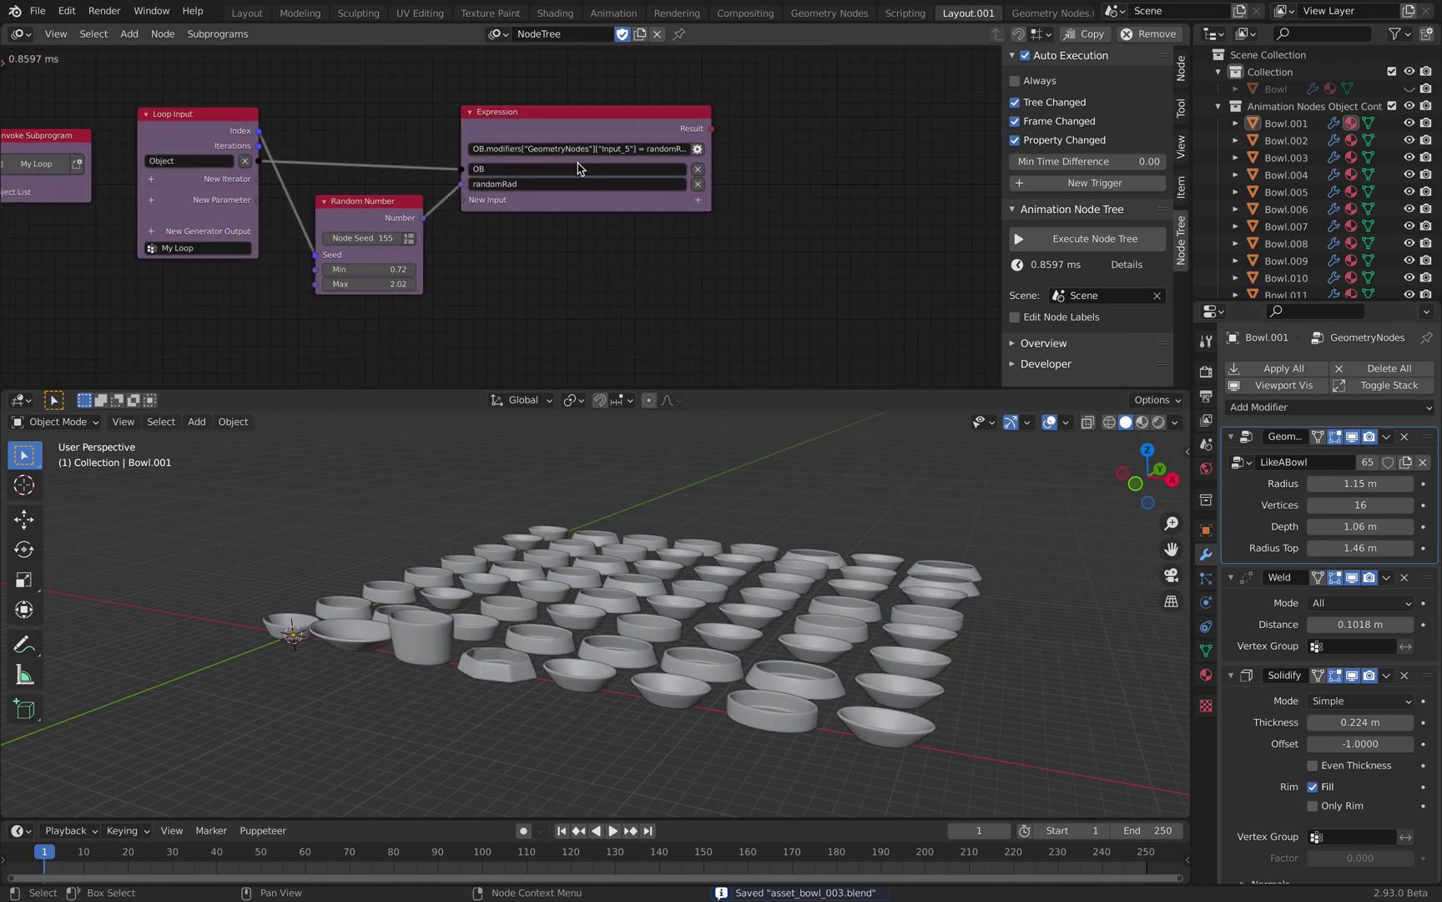
pyautogui.moveTo(570, 118); pyautogui.dragTo(576, 99)
pyautogui.hotkey('shift', 'd')
pyautogui.click(597, 237)
pyautogui.moveTo(529, 230); pyautogui.dragTo(583, 217, button='middle')
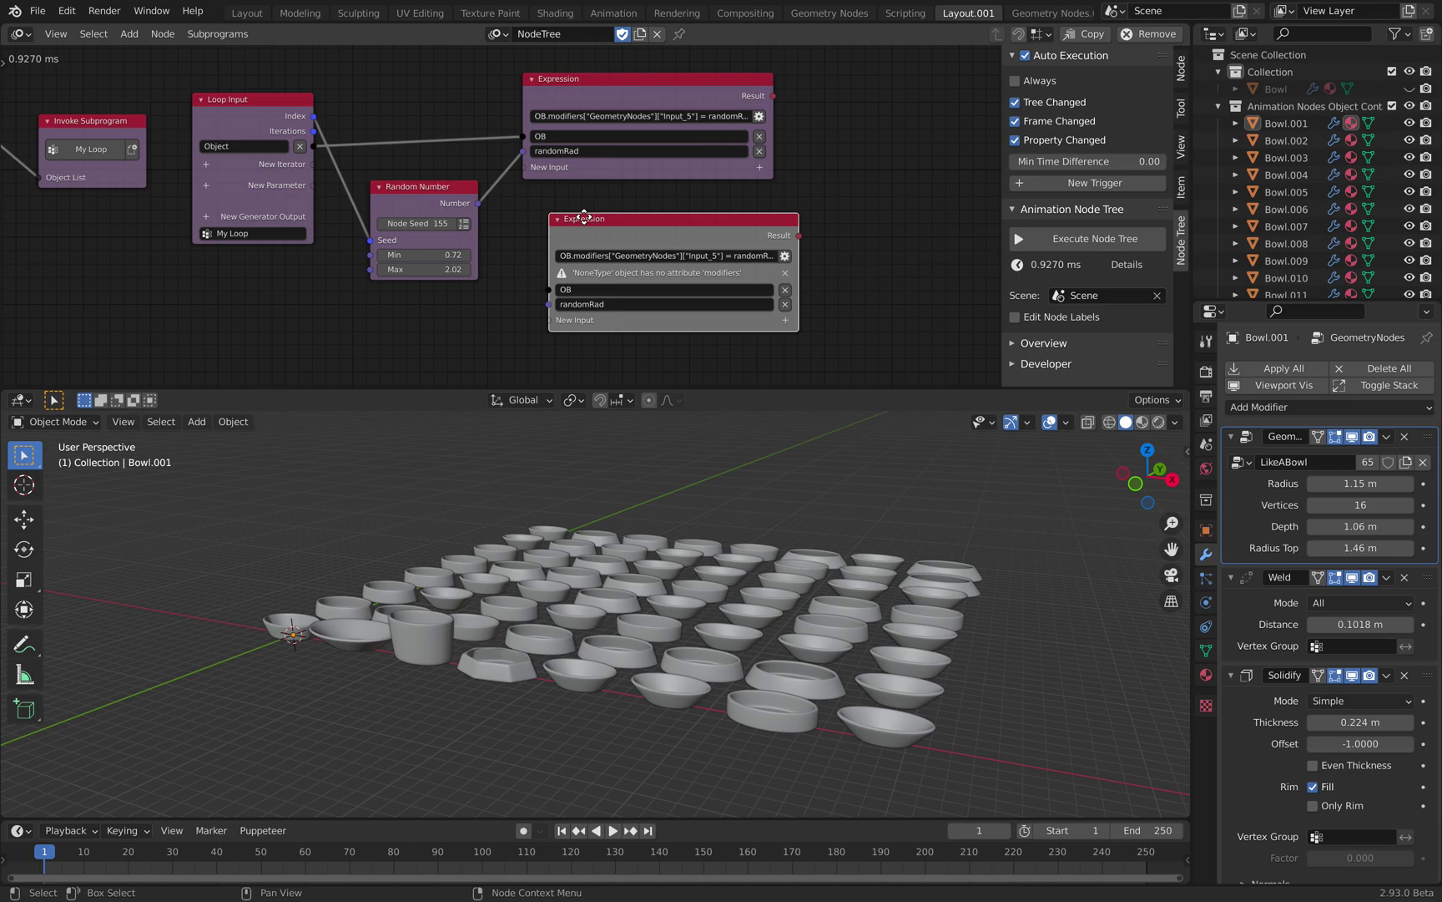
pyautogui.scroll(1, 584, 219)
pyautogui.moveTo(314, 146); pyautogui.dragTo(564, 289)
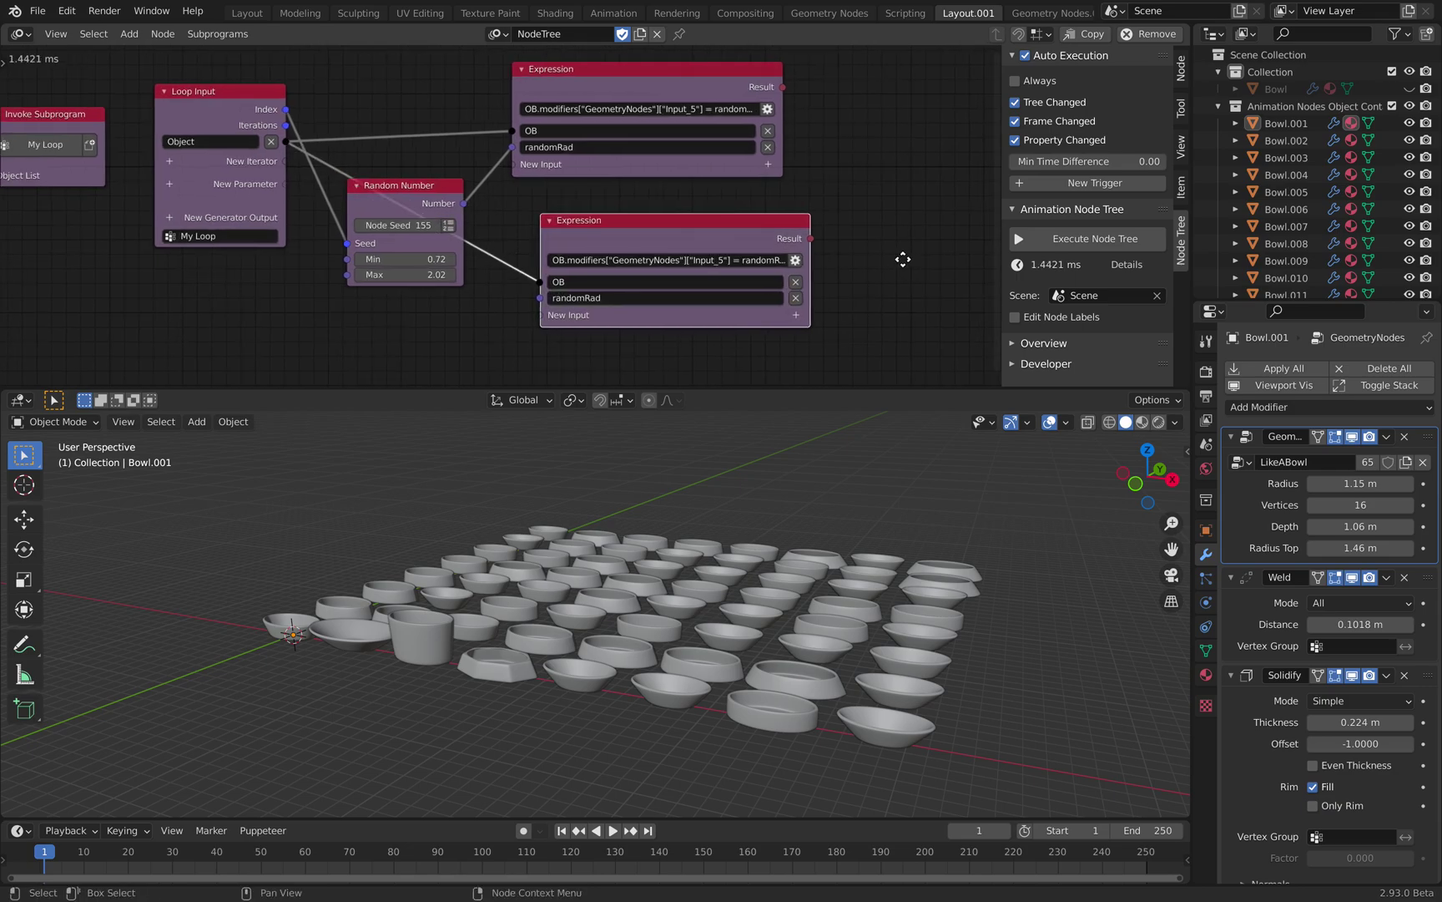
# Step: Copy the full data path of the bowl's Depth parameter and paste it over the left side of the duplicate's expression
pyautogui.moveTo(903, 259); pyautogui.dragTo(887, 257, button='middle')
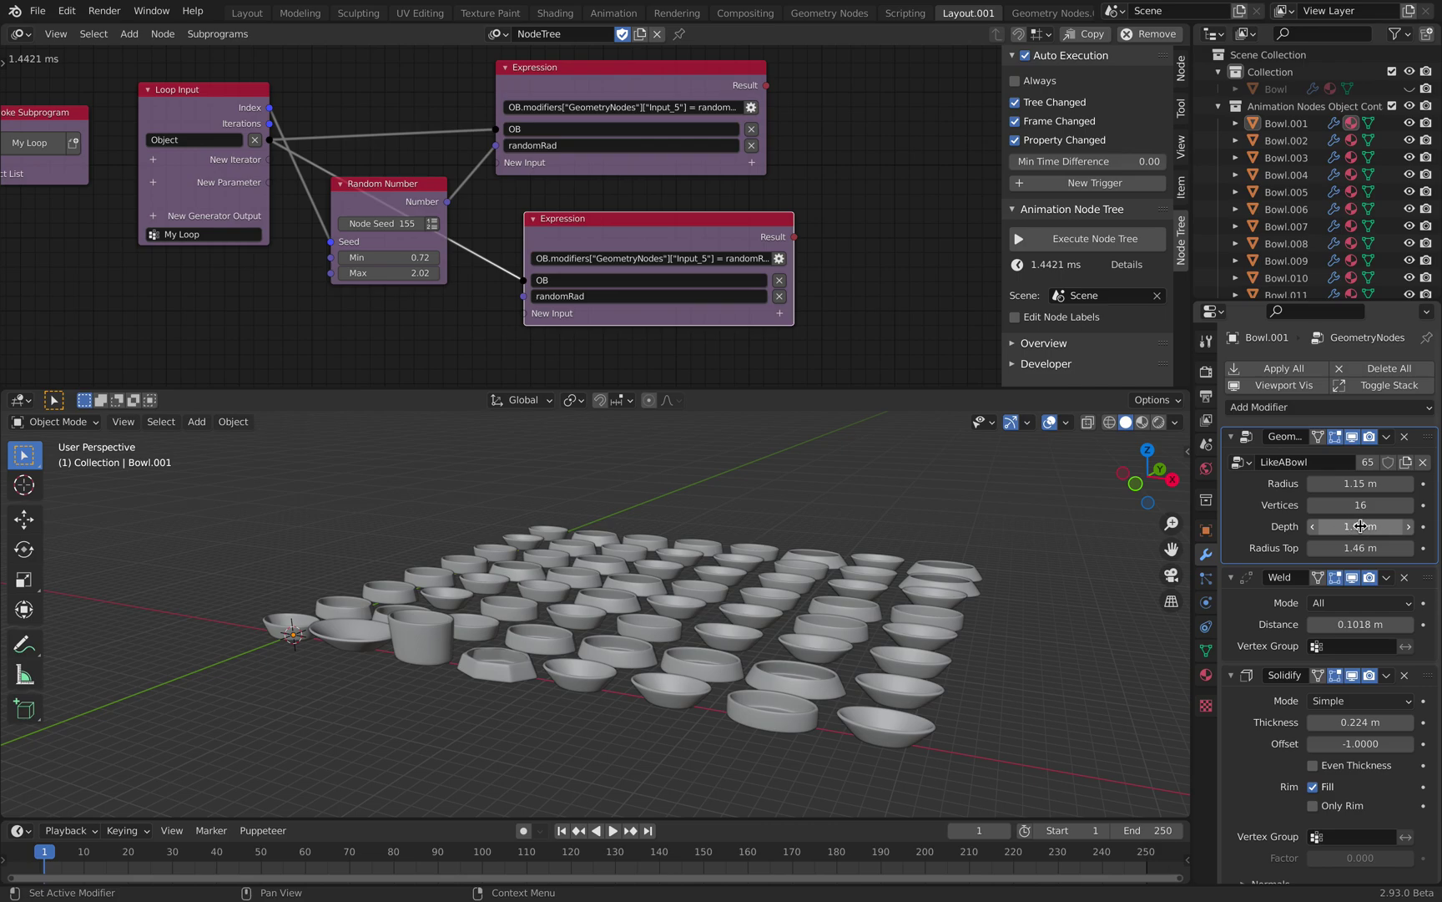
pyautogui.rightClick(1349, 526)
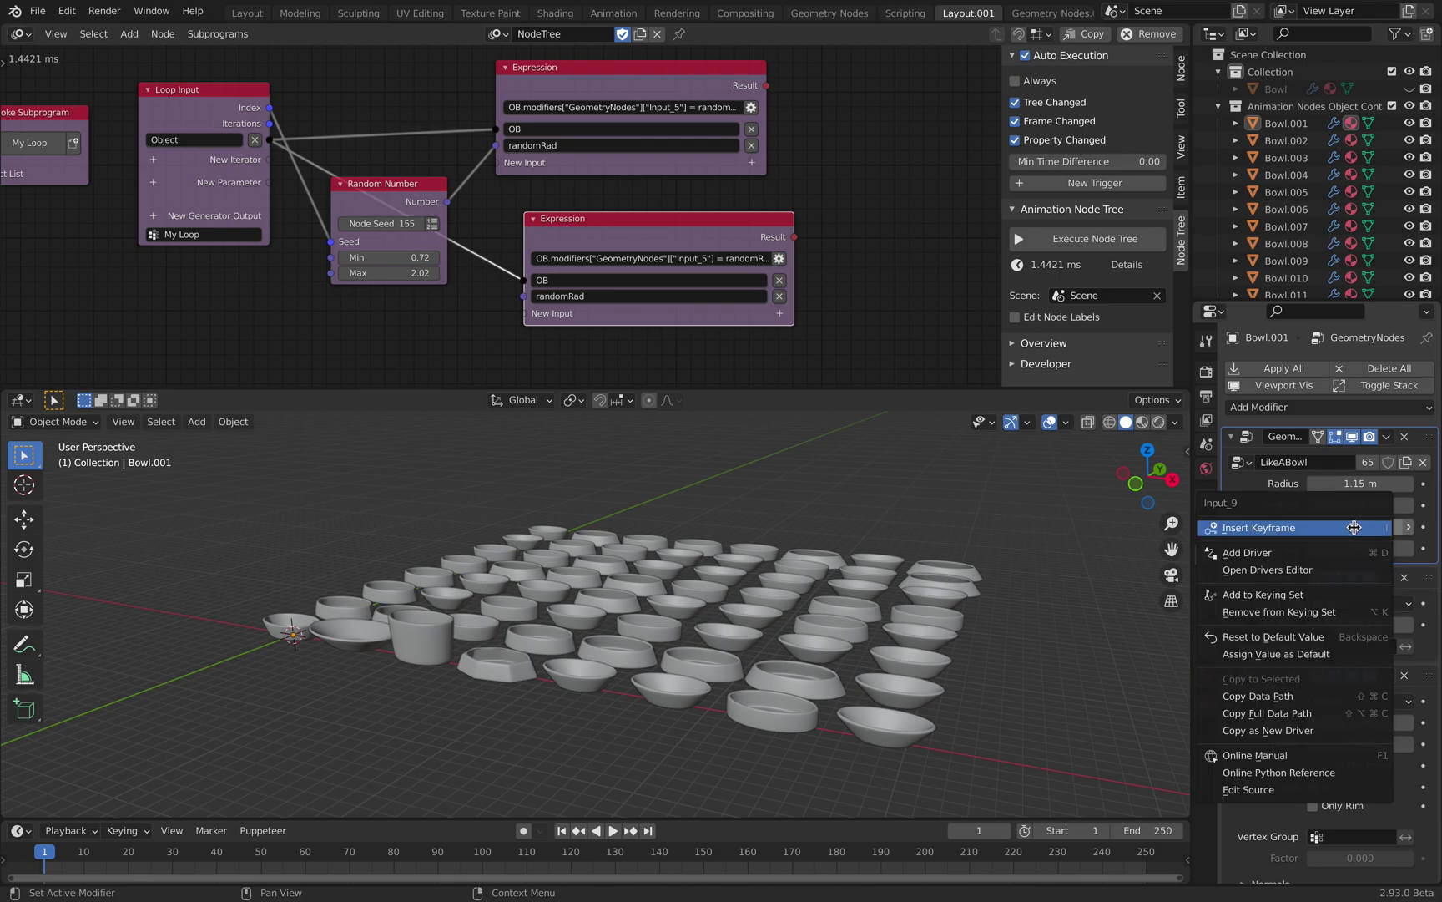
pyautogui.click(1298, 697)
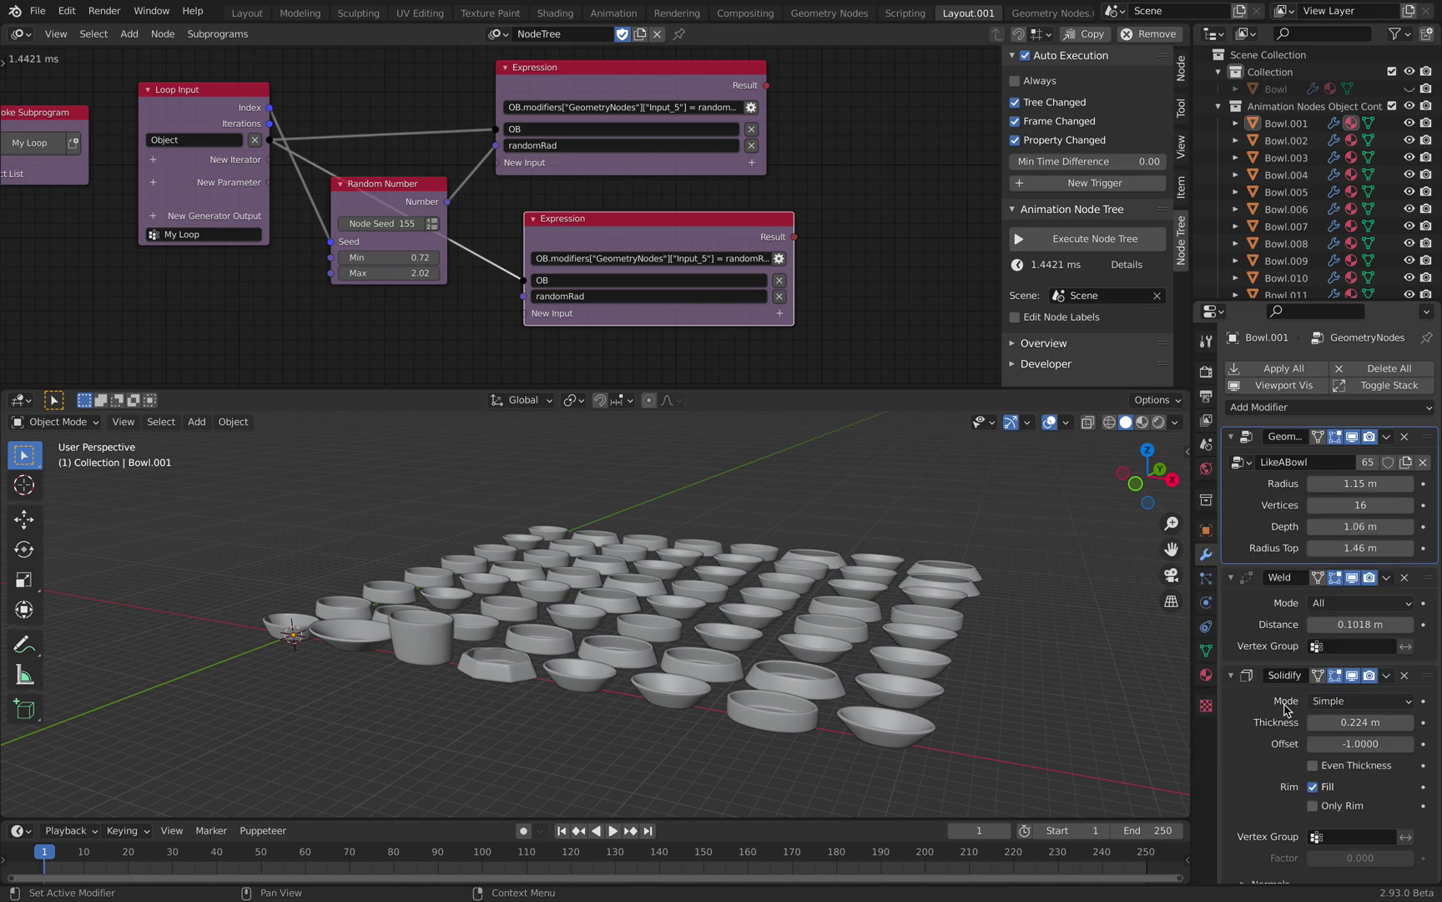
pyautogui.click(726, 260)
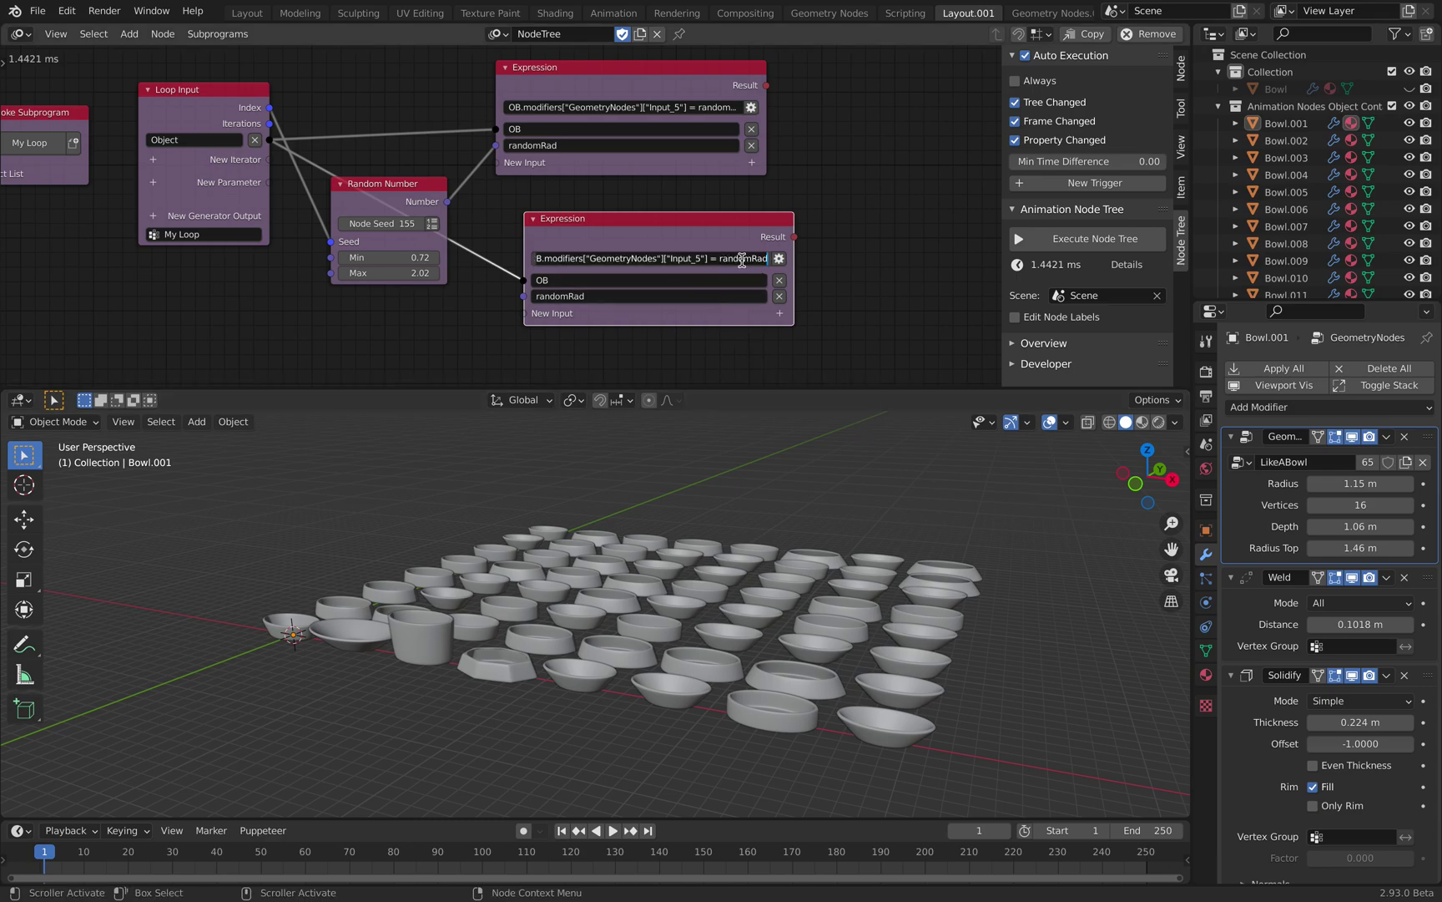
pyautogui.click(736, 258)
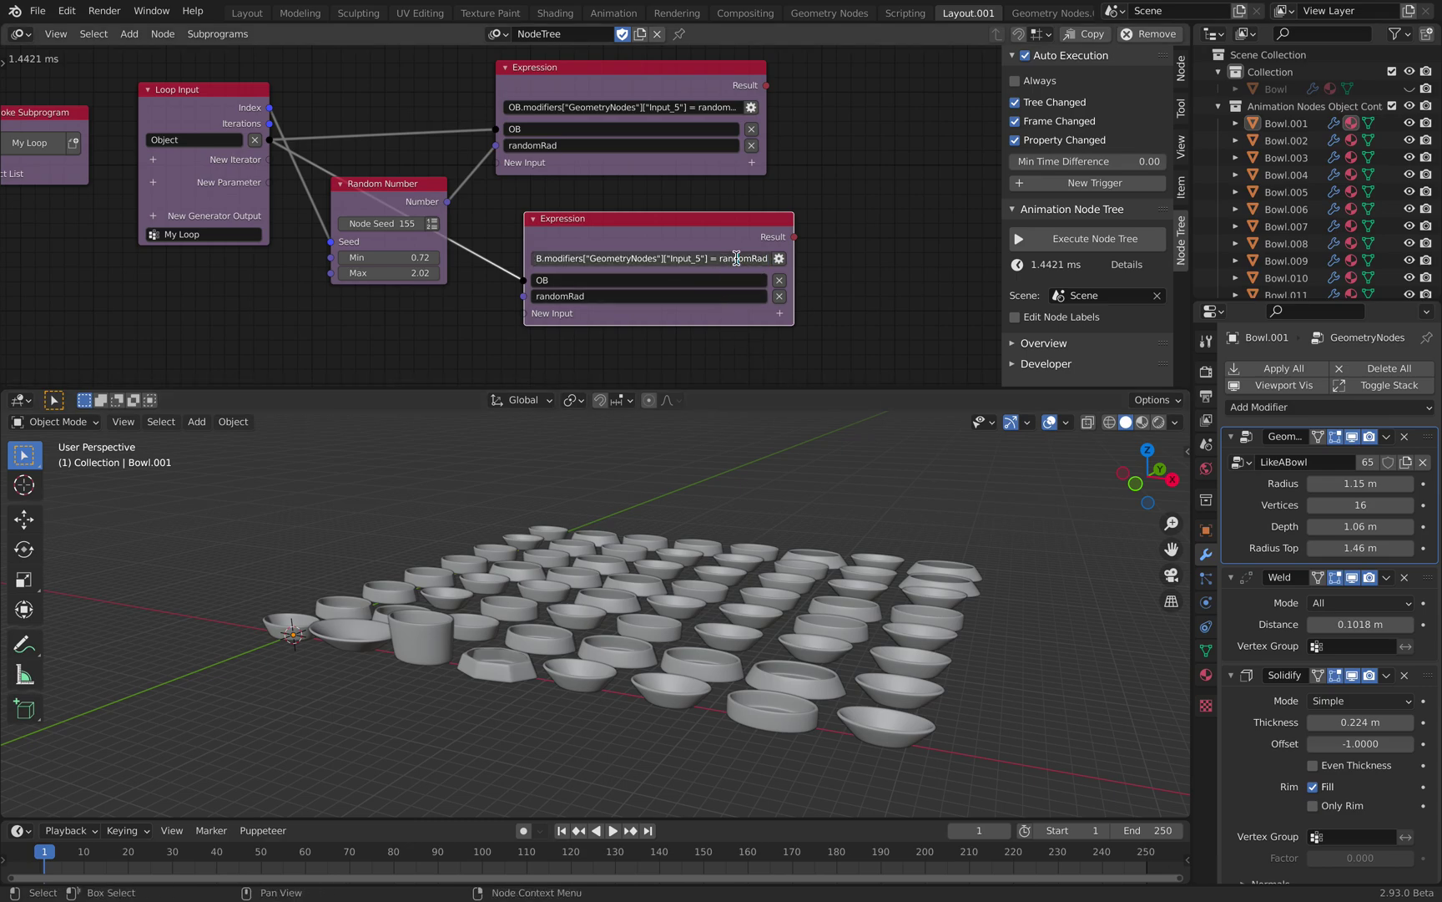
pyautogui.moveTo(709, 258); pyautogui.dragTo(390, 250)
pyautogui.hotkey('ctrl', 'v')
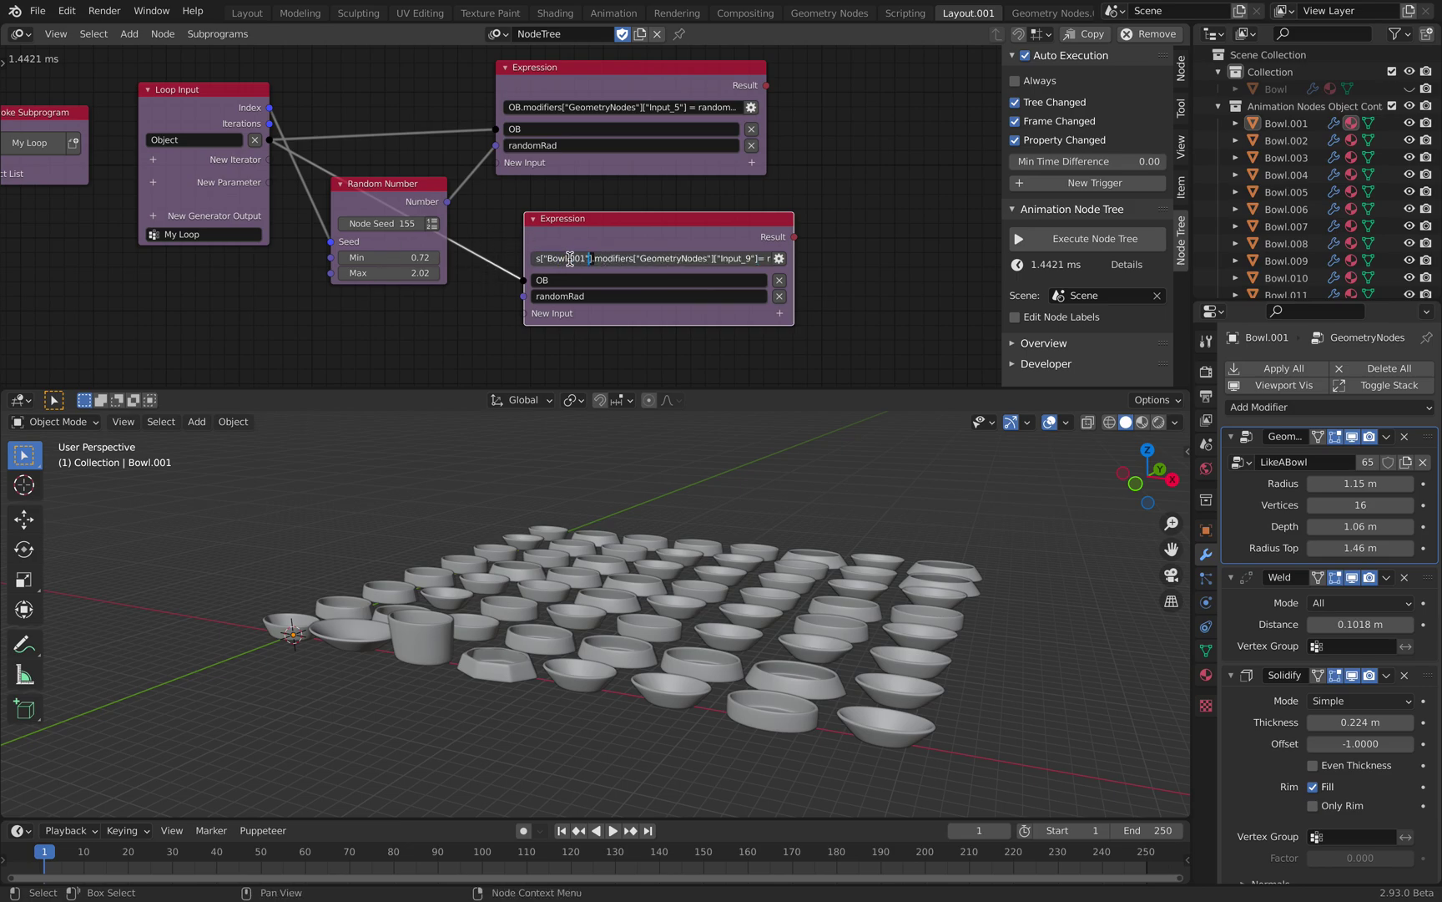
# Step: Replace the pasted Bowl.001 object reference with OB so the expression reads OB.modifiers["GeometryNodes"]["Input_9"]= randomRad
pyautogui.press('Home')
pyautogui.press('Left')
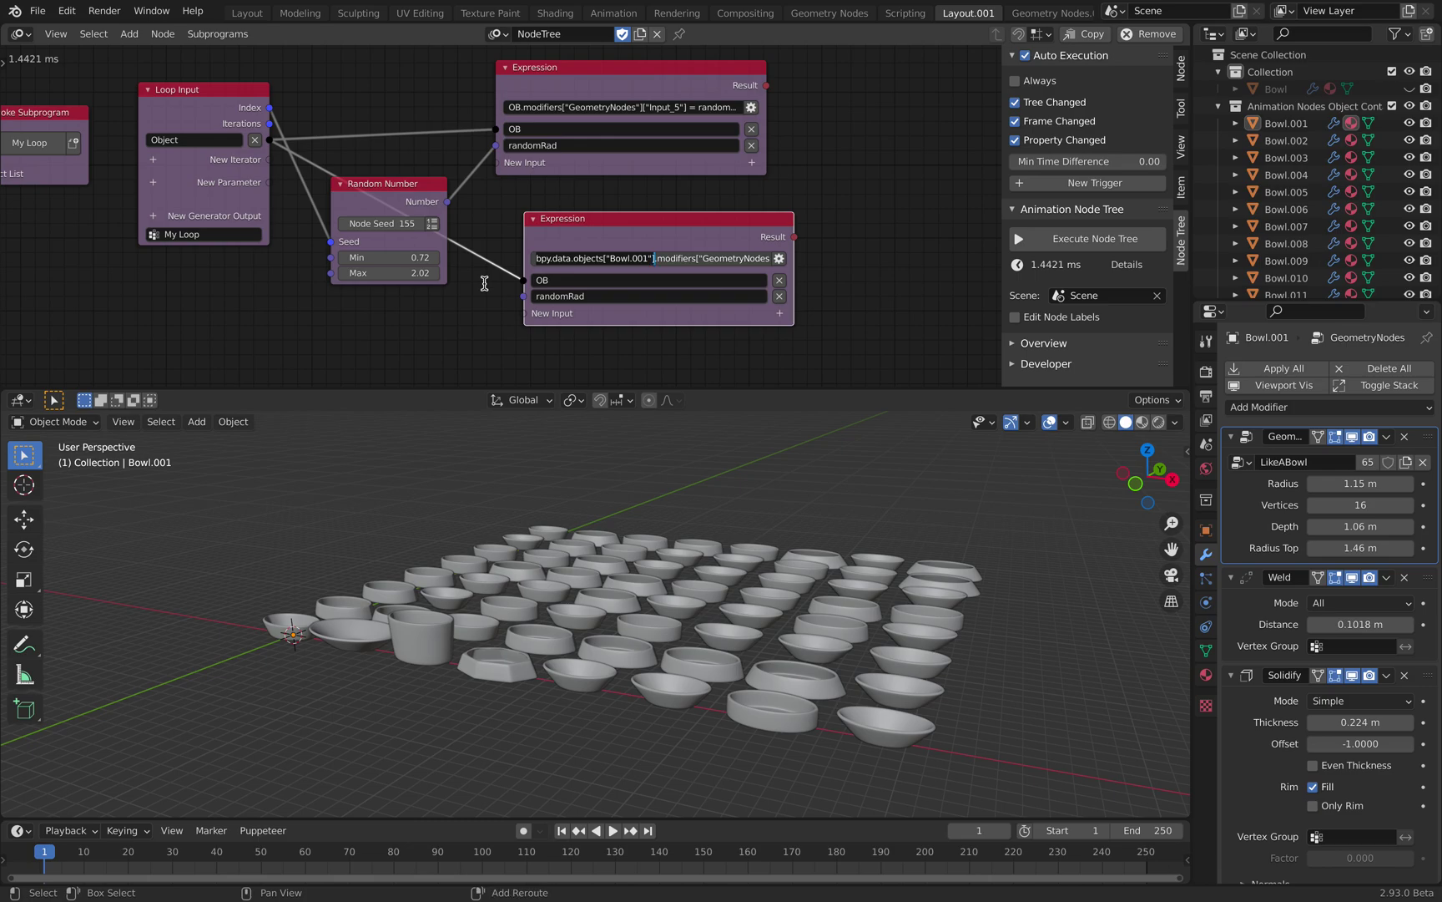
pyautogui.write('OB')
pyautogui.press('Return')
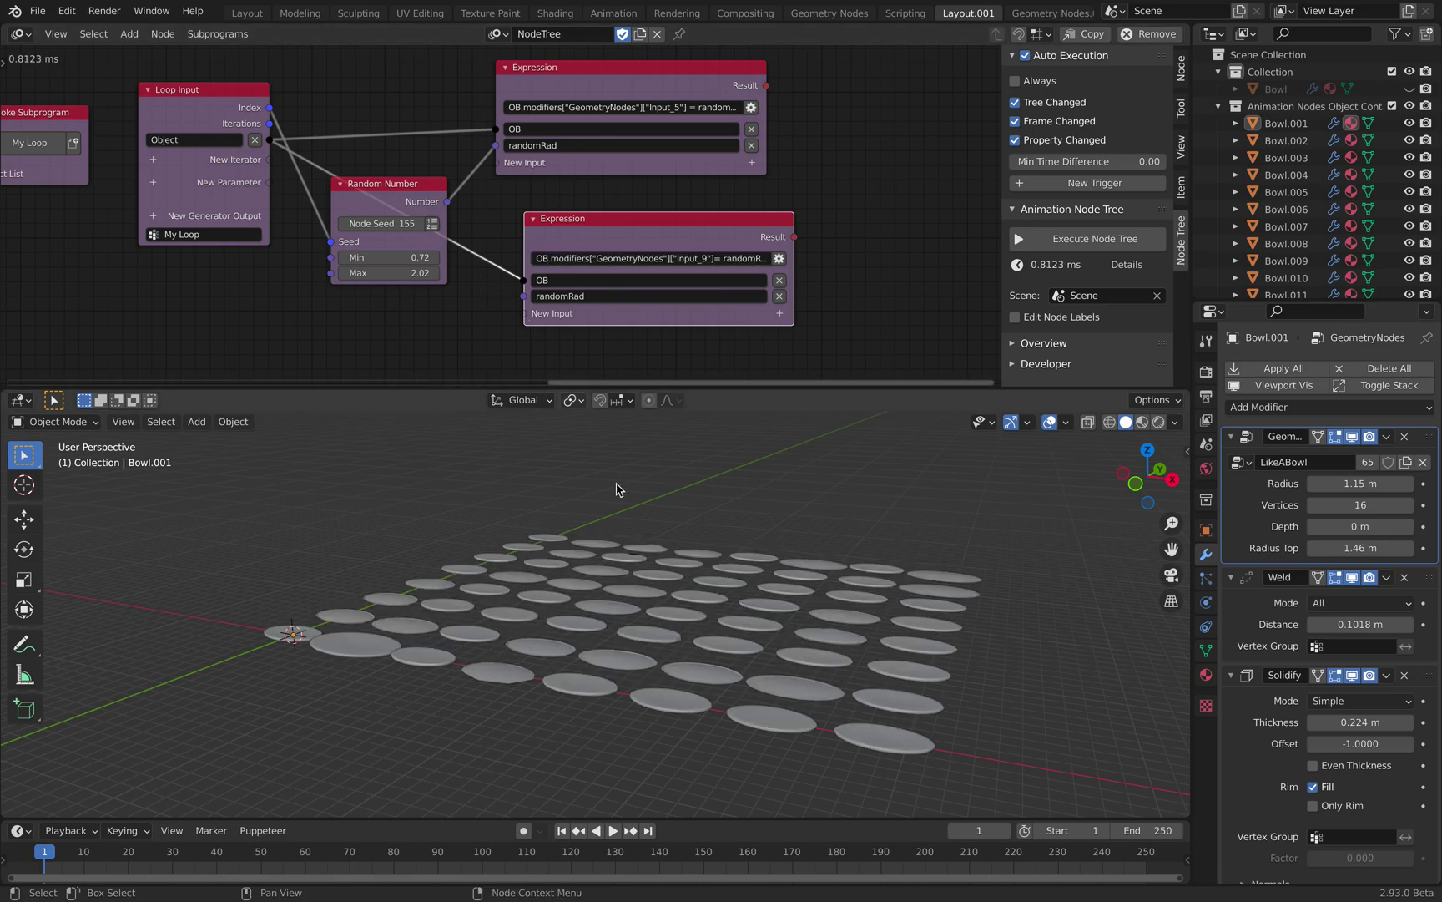
# Step: Duplicate the Random Number node below the collapsed original and link the loop's Index to the copy's Seed
pyautogui.moveTo(446, 239); pyautogui.dragTo(471, 214, button='middle')
pyautogui.moveTo(423, 169); pyautogui.dragTo(439, 136)
pyautogui.click(368, 139)
pyautogui.hotkey('shift', 'd')
pyautogui.click(412, 250)
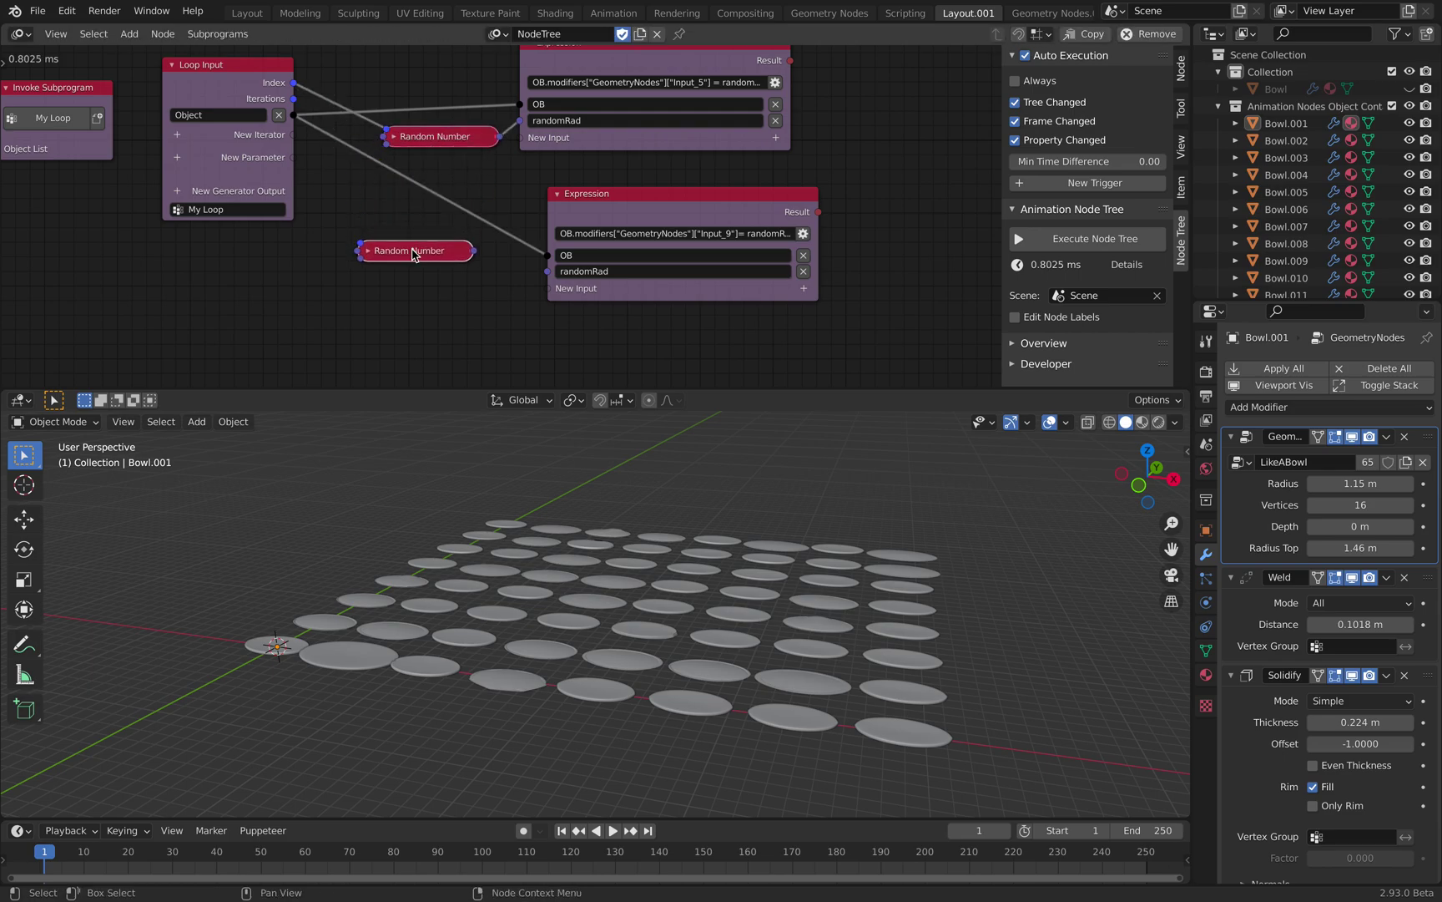
pyautogui.moveTo(299, 85); pyautogui.dragTo(364, 247)
pyautogui.click(367, 251)
pyautogui.scroll(1, 409, 276)
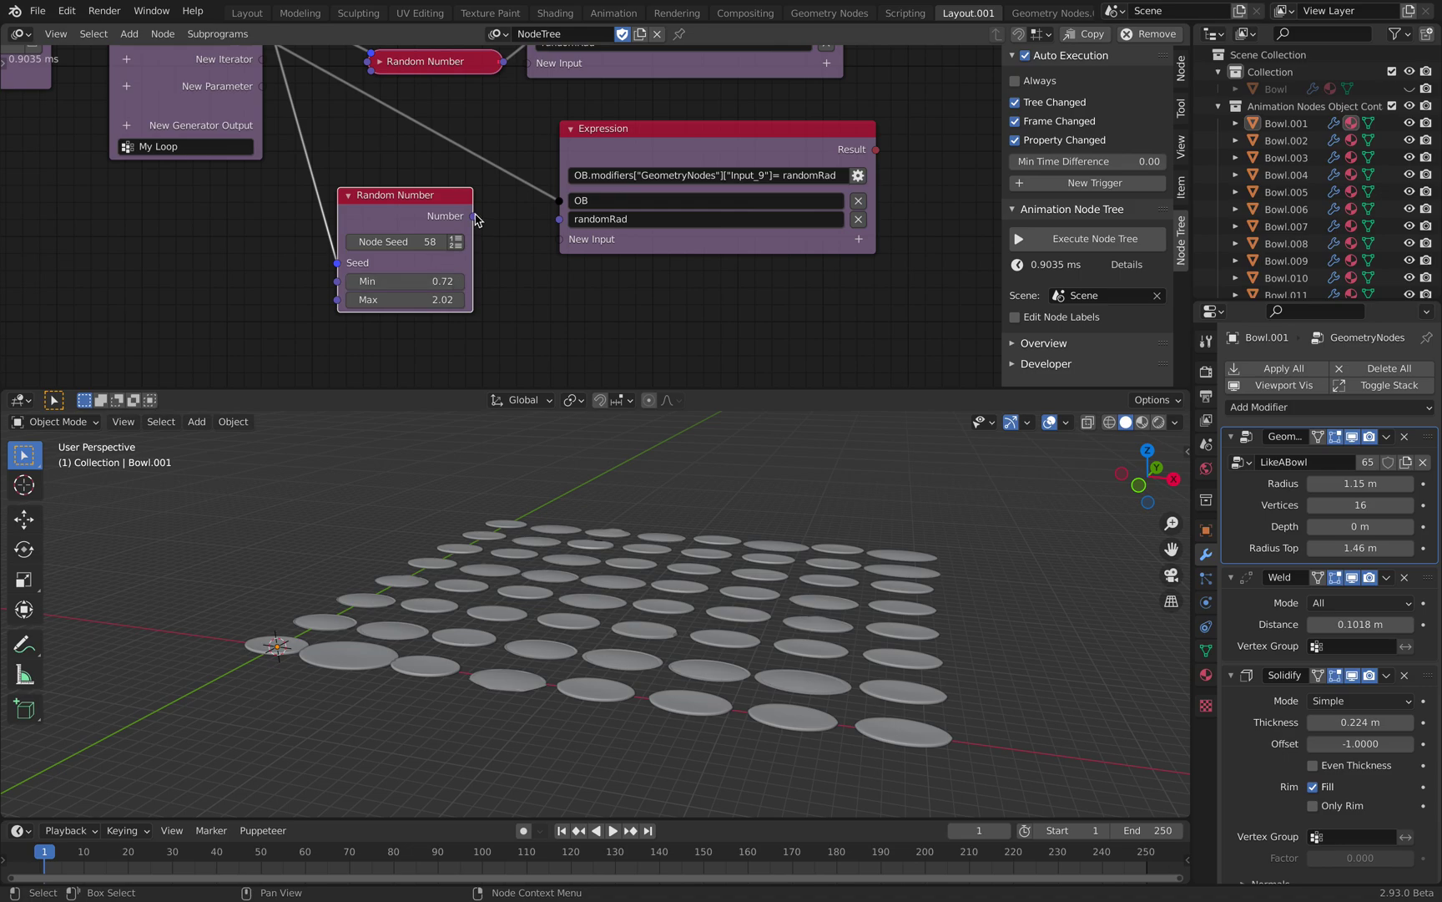
# Step: Rename the second Expression's randomRad input to randomHeight and use randomHeight in its expression
pyautogui.moveTo(473, 216); pyautogui.dragTo(615, 222)
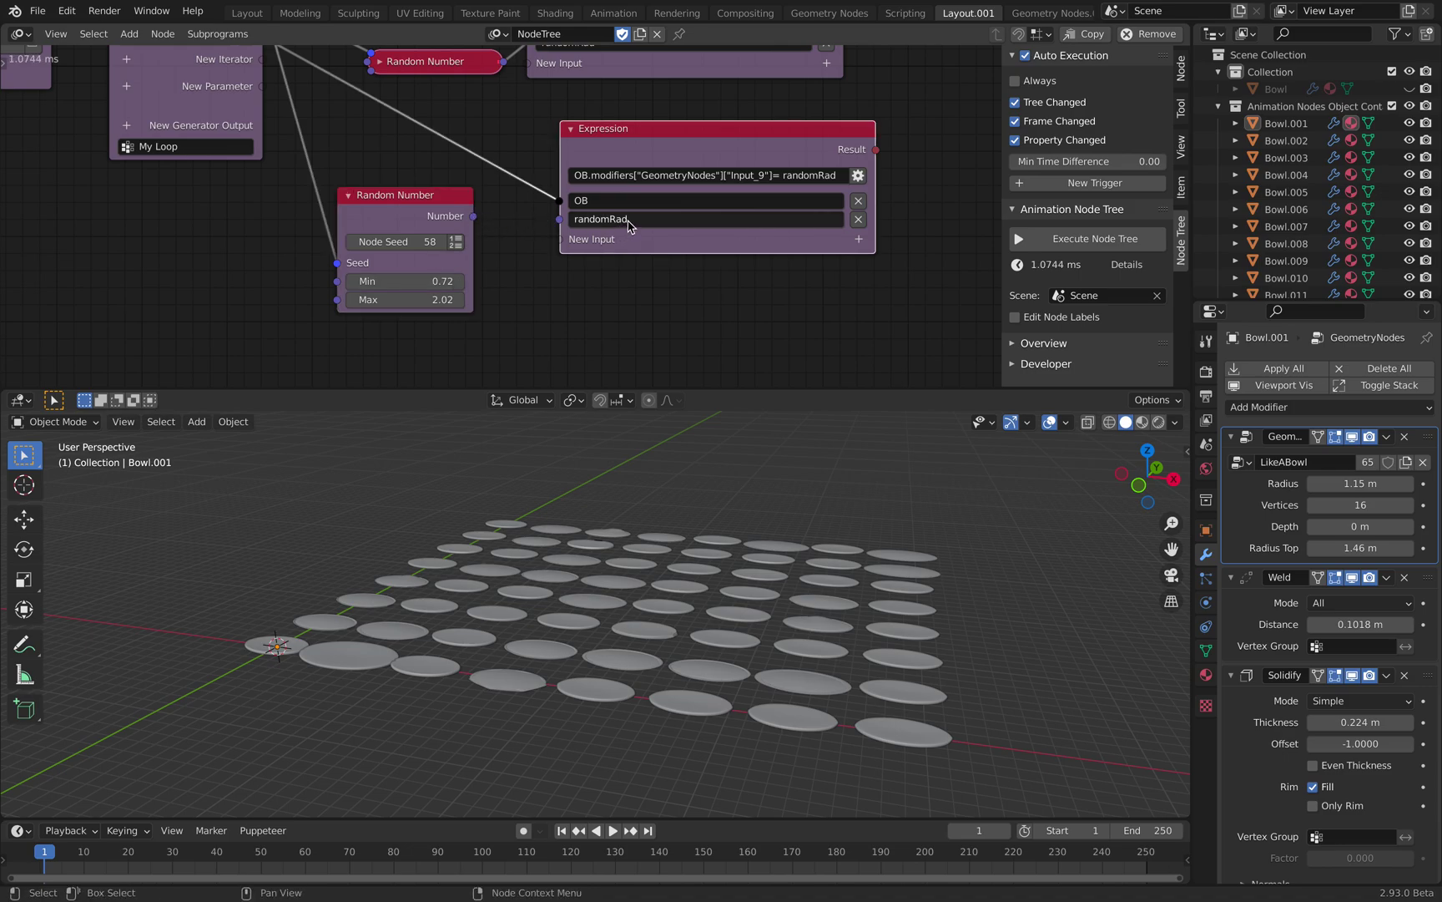
pyautogui.click(616, 218)
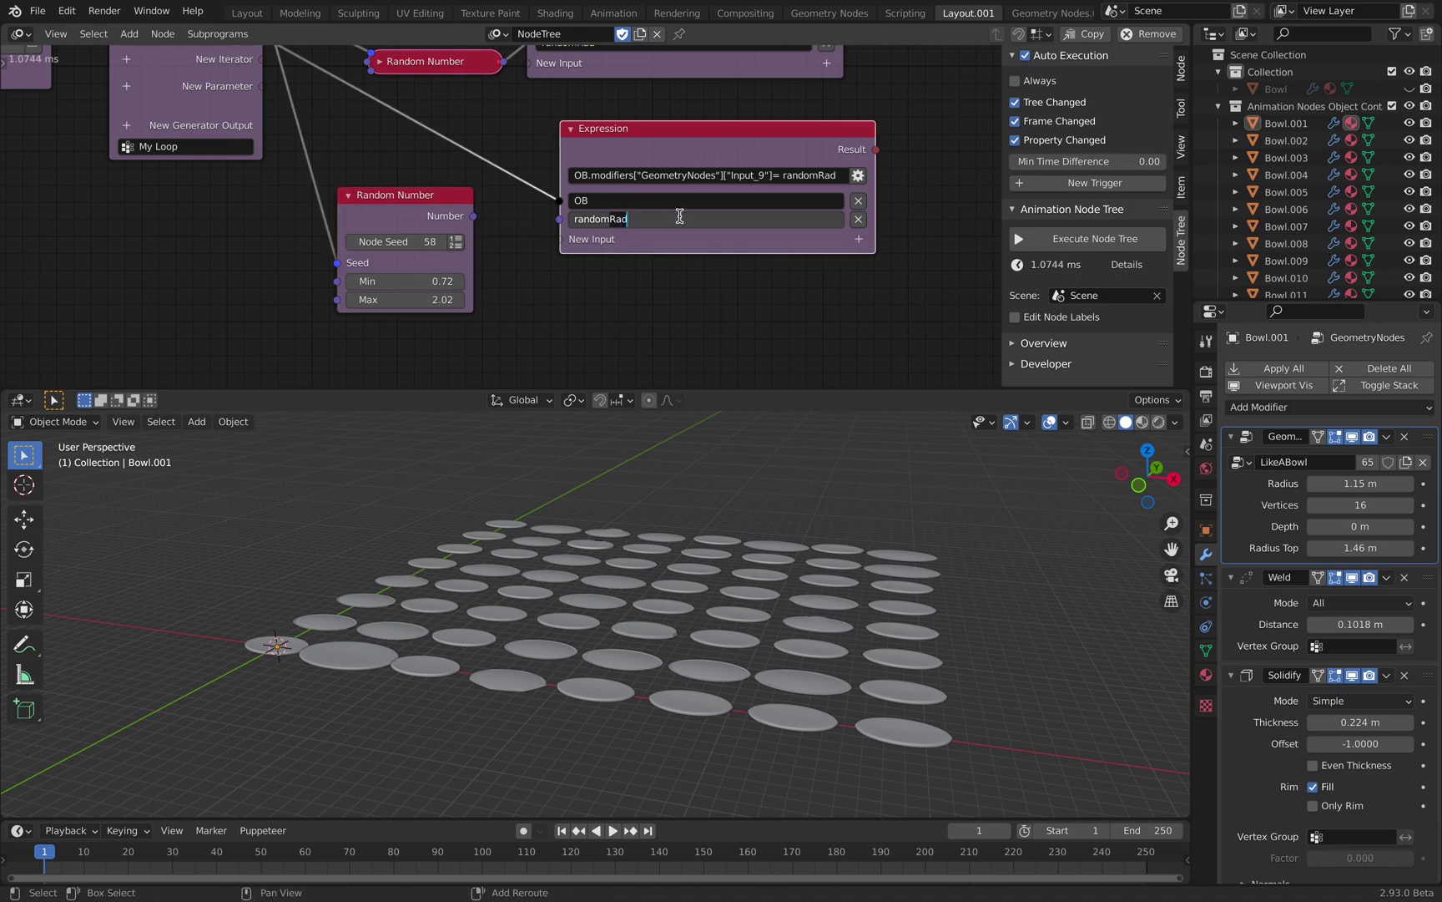
pyautogui.press('Return')
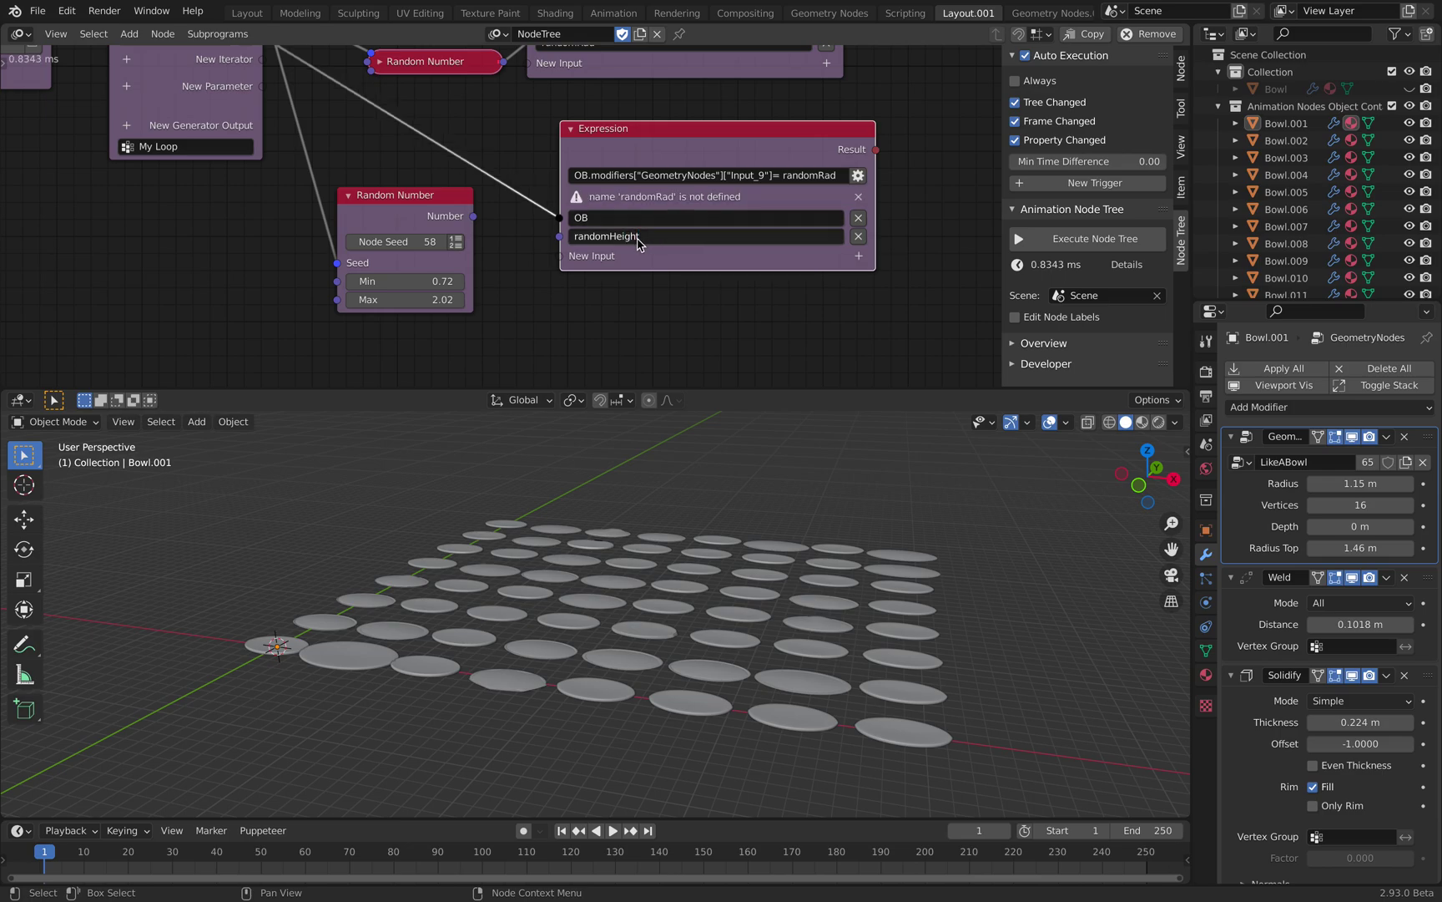
pyautogui.moveTo(901, 207); pyautogui.dragTo(804, 213, button='middle')
pyautogui.scroll(2, 803, 214)
pyautogui.press('BackSpace')
pyautogui.press('BackSpace')
pyautogui.press('BackSpace')
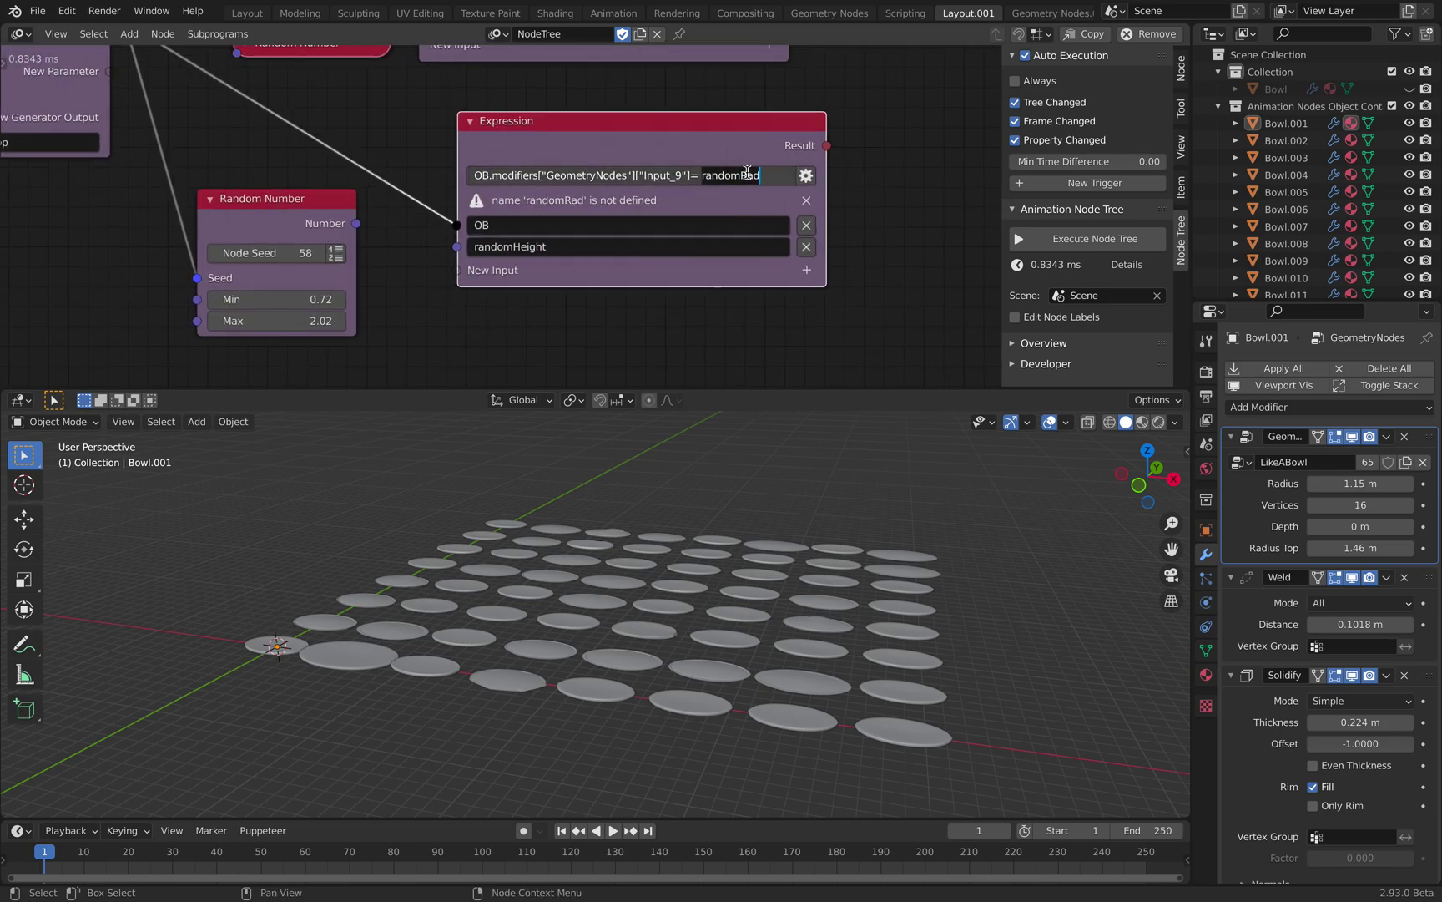
pyautogui.write('Height')
pyautogui.press('Return')
# Step: Link the new Random Number to randomHeight, set its Min to 0.96 and Max to 5.38, and save the file
pyautogui.scroll(-1, 601, 113)
pyautogui.moveTo(376, 215); pyautogui.dragTo(467, 220)
pyautogui.moveTo(332, 305)
pyautogui.mouseDown()
pyautogui.moveTo(451, 304)
pyautogui.moveTo(333, 288)
pyautogui.mouseUp()
pyautogui.moveTo(654, 568); pyautogui.dragTo(612, 591, button='middle')
pyautogui.hotkey('ctrl', 's')
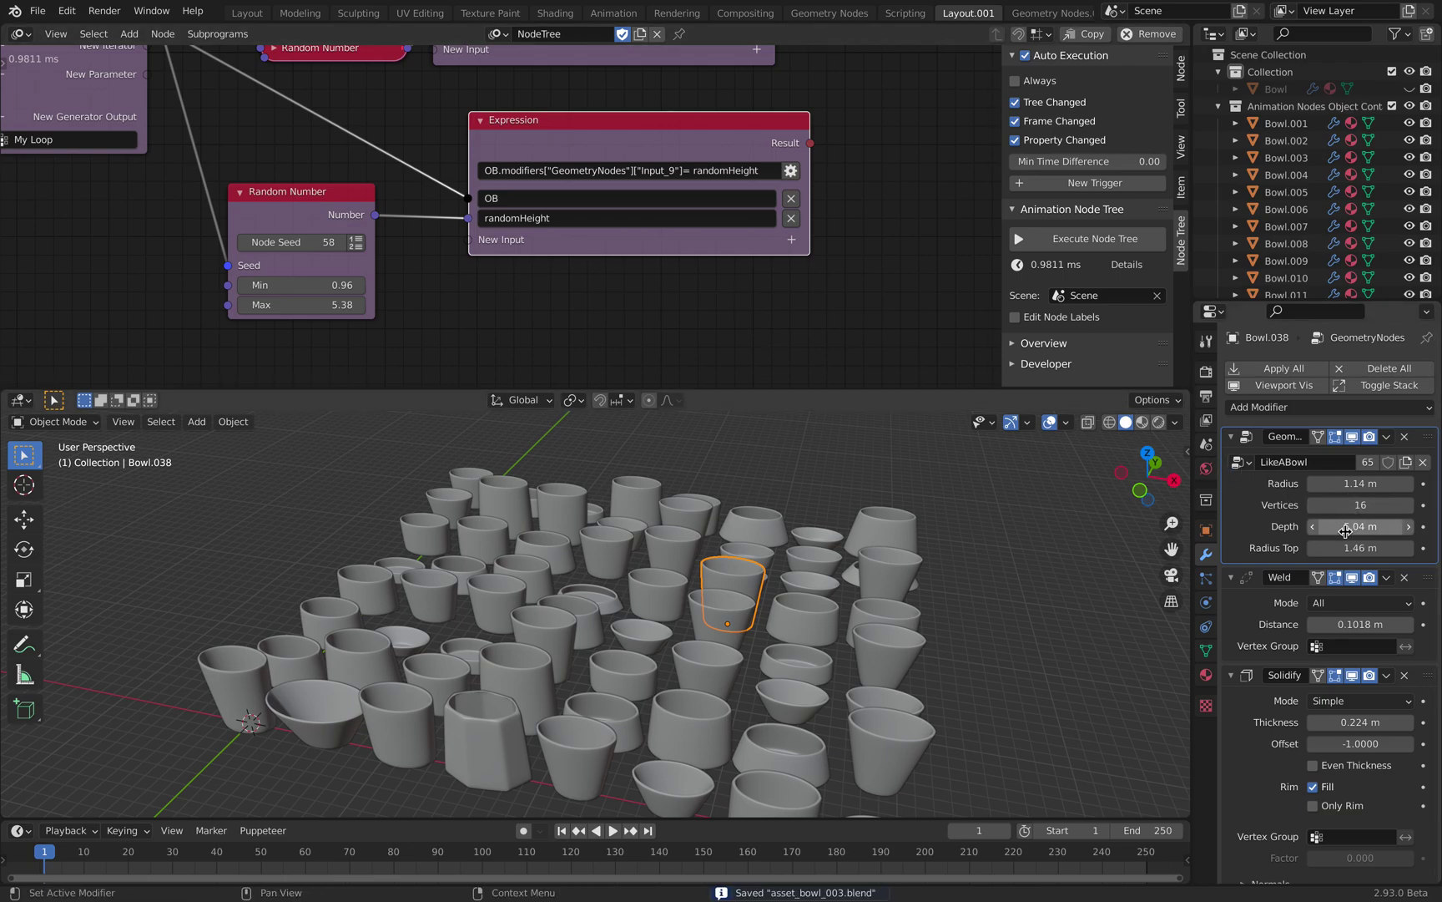
# Step: Set the Radius Top of Bowl.038 to 1.22 m and save the file
pyautogui.moveTo(1348, 548)
pyautogui.mouseDown()
pyautogui.moveTo(1394, 547)
pyautogui.moveTo(1373, 548)
pyautogui.mouseUp()
pyautogui.moveTo(873, 560); pyautogui.dragTo(945, 535, button='middle')
pyautogui.hotkey('ctrl', 's')
# Step: Examine the shape and height variation of the bowls up close, from above and in the front view
pyautogui.scroll(4, 721, 604)
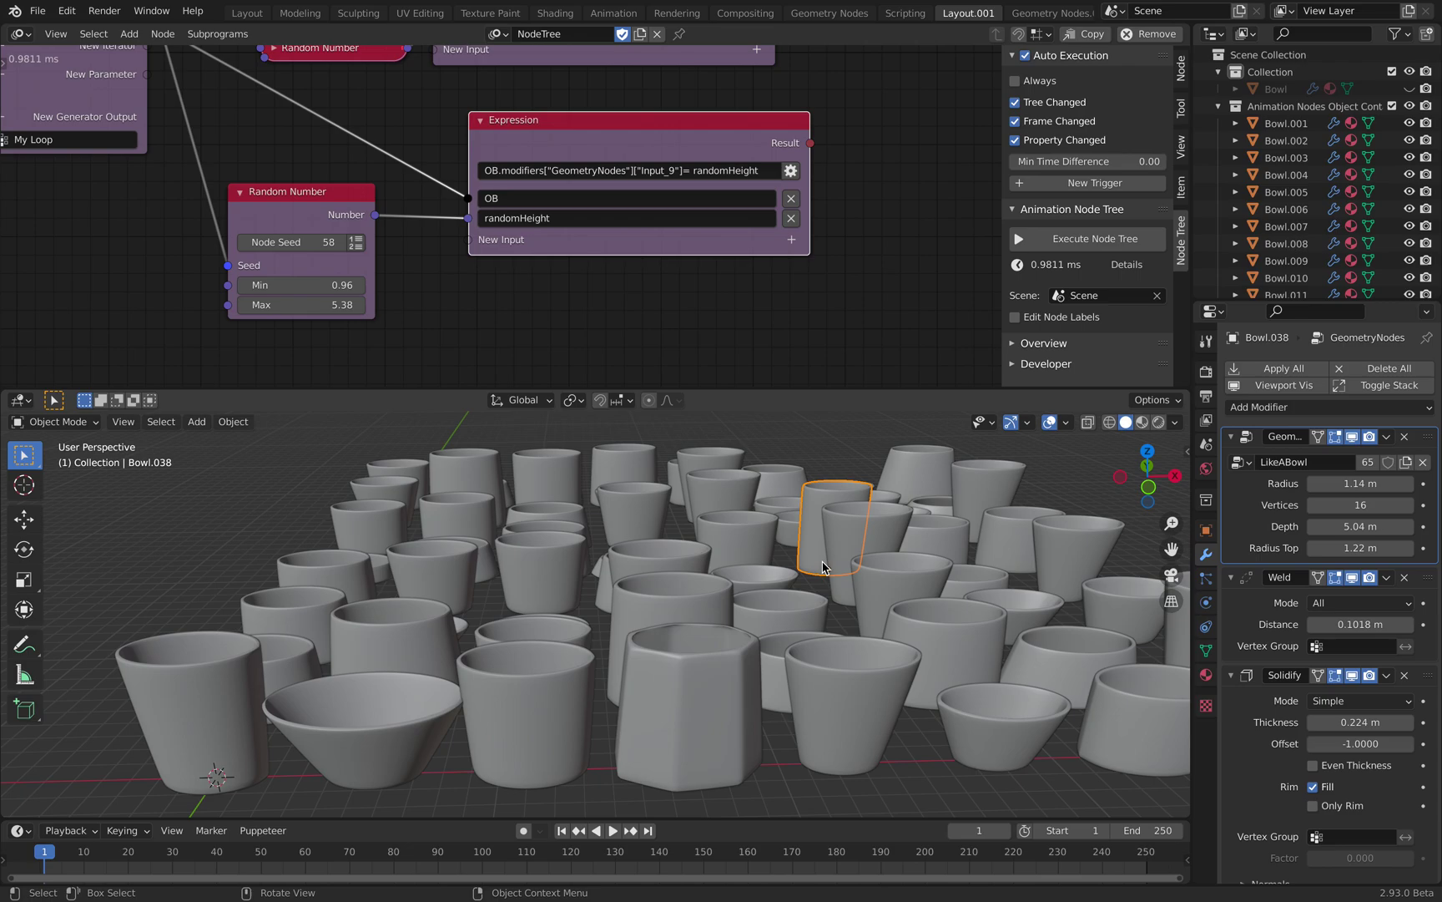
pyautogui.scroll(-3, 822, 567)
pyautogui.moveTo(817, 522); pyautogui.dragTo(757, 612, button='middle')
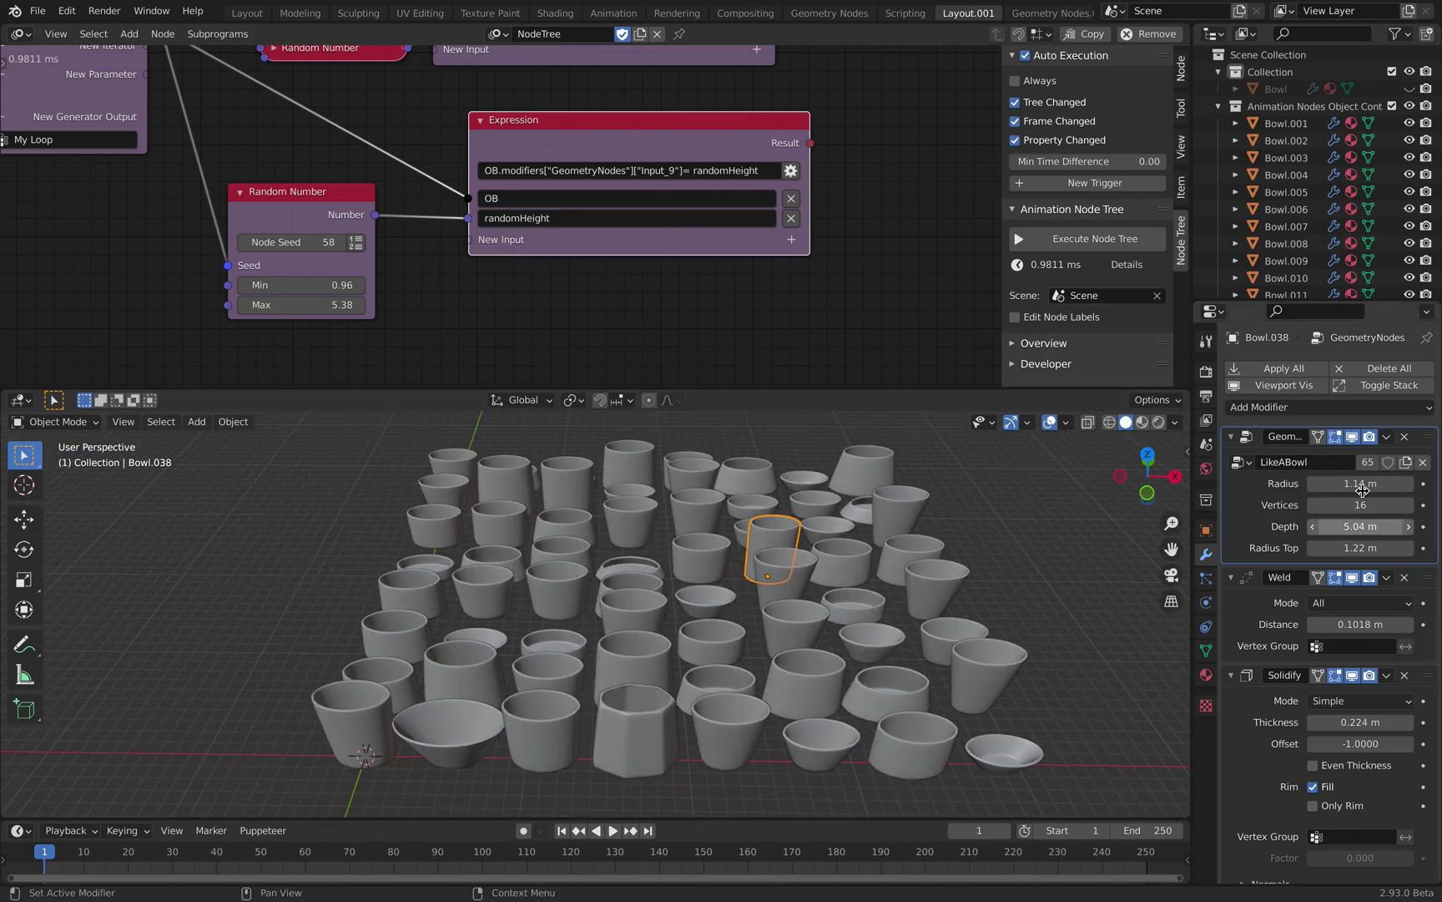
pyautogui.moveTo(860, 566); pyautogui.dragTo(891, 568, button='middle')
pyautogui.scroll(1, 779, 552)
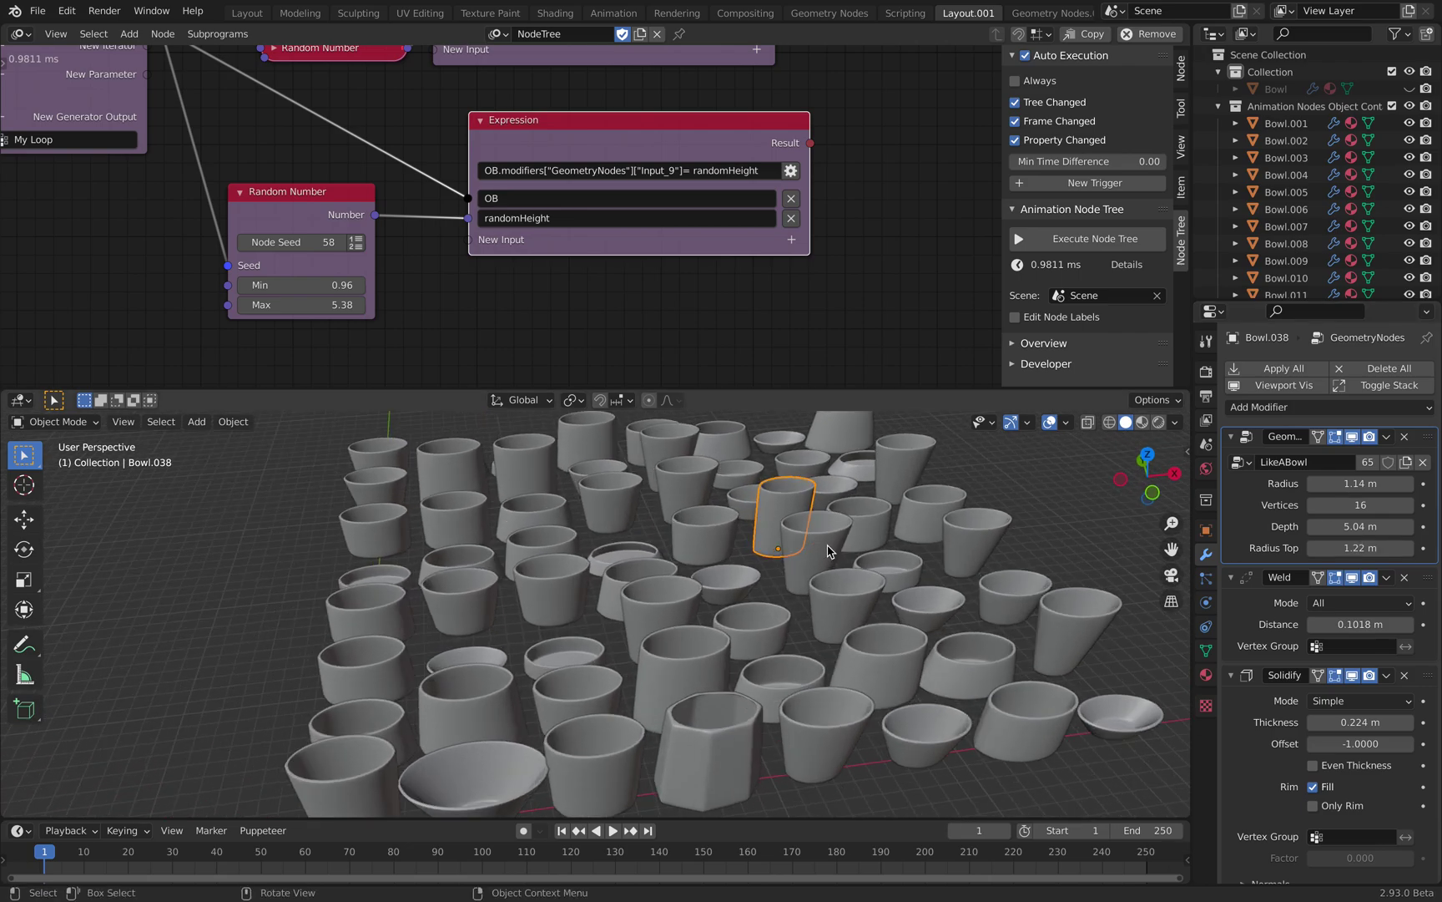
pyautogui.click(1152, 494)
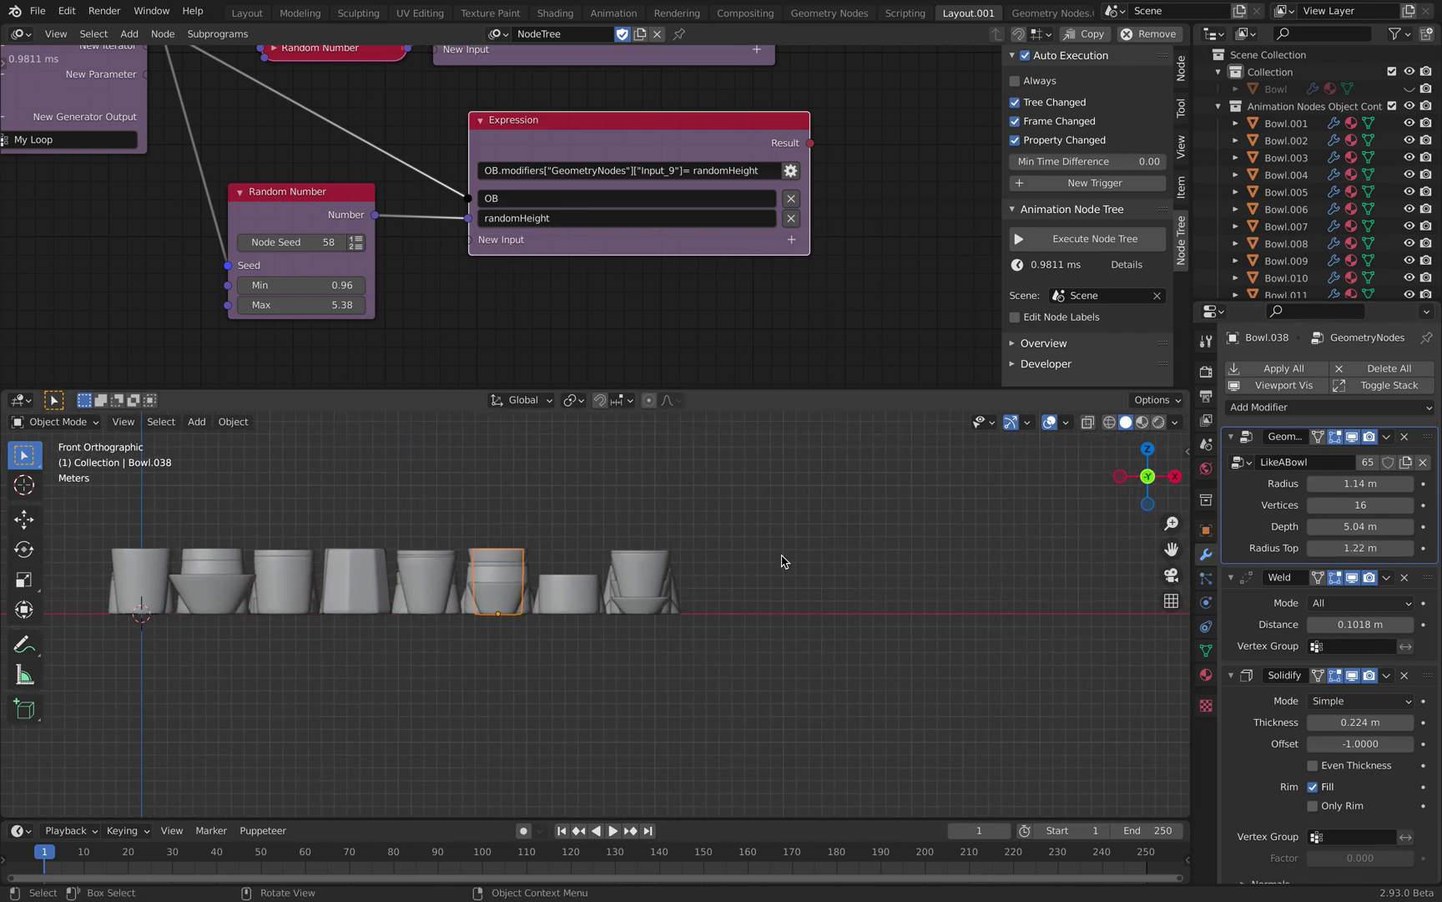
# Step: Save the file, then annotate a curved vessel profile and a revolve arrow beside the bowl row in the front view
pyautogui.hotkey('ctrl', 's')
pyautogui.scroll(5, 843, 586)
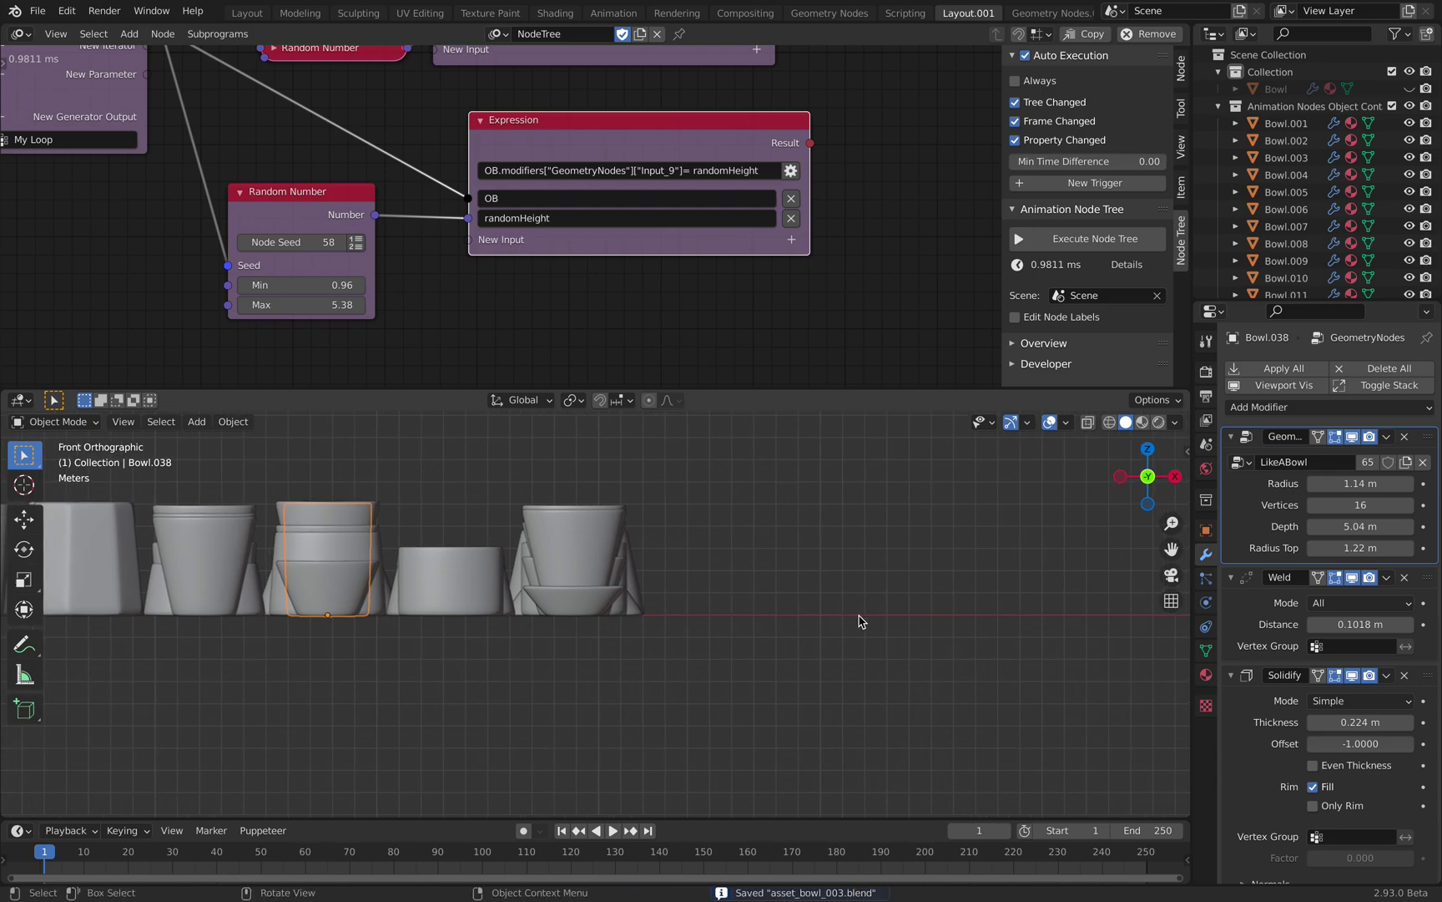
pyautogui.moveTo(910, 586); pyautogui.dragTo(897, 477)
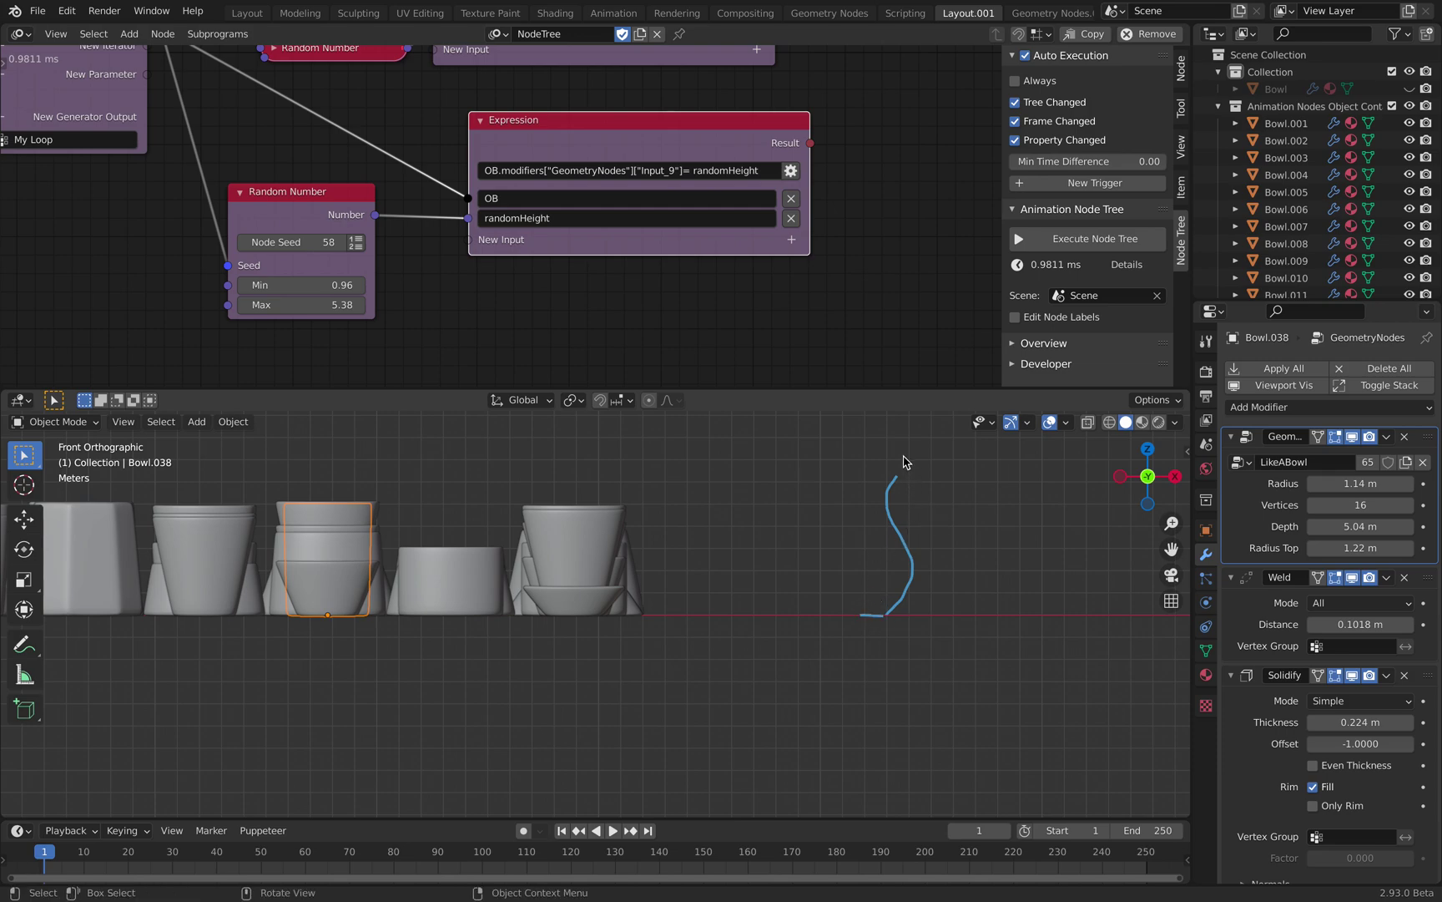
pyautogui.moveTo(907, 451)
pyautogui.mouseDown()
pyautogui.moveTo(796, 463)
pyautogui.moveTo(806, 451)
pyautogui.mouseUp()
# Step: Deselect all objects in the scene and save the file
pyautogui.moveTo(872, 542); pyautogui.dragTo(842, 616, button='middle')
pyautogui.scroll(-3, 484, 469)
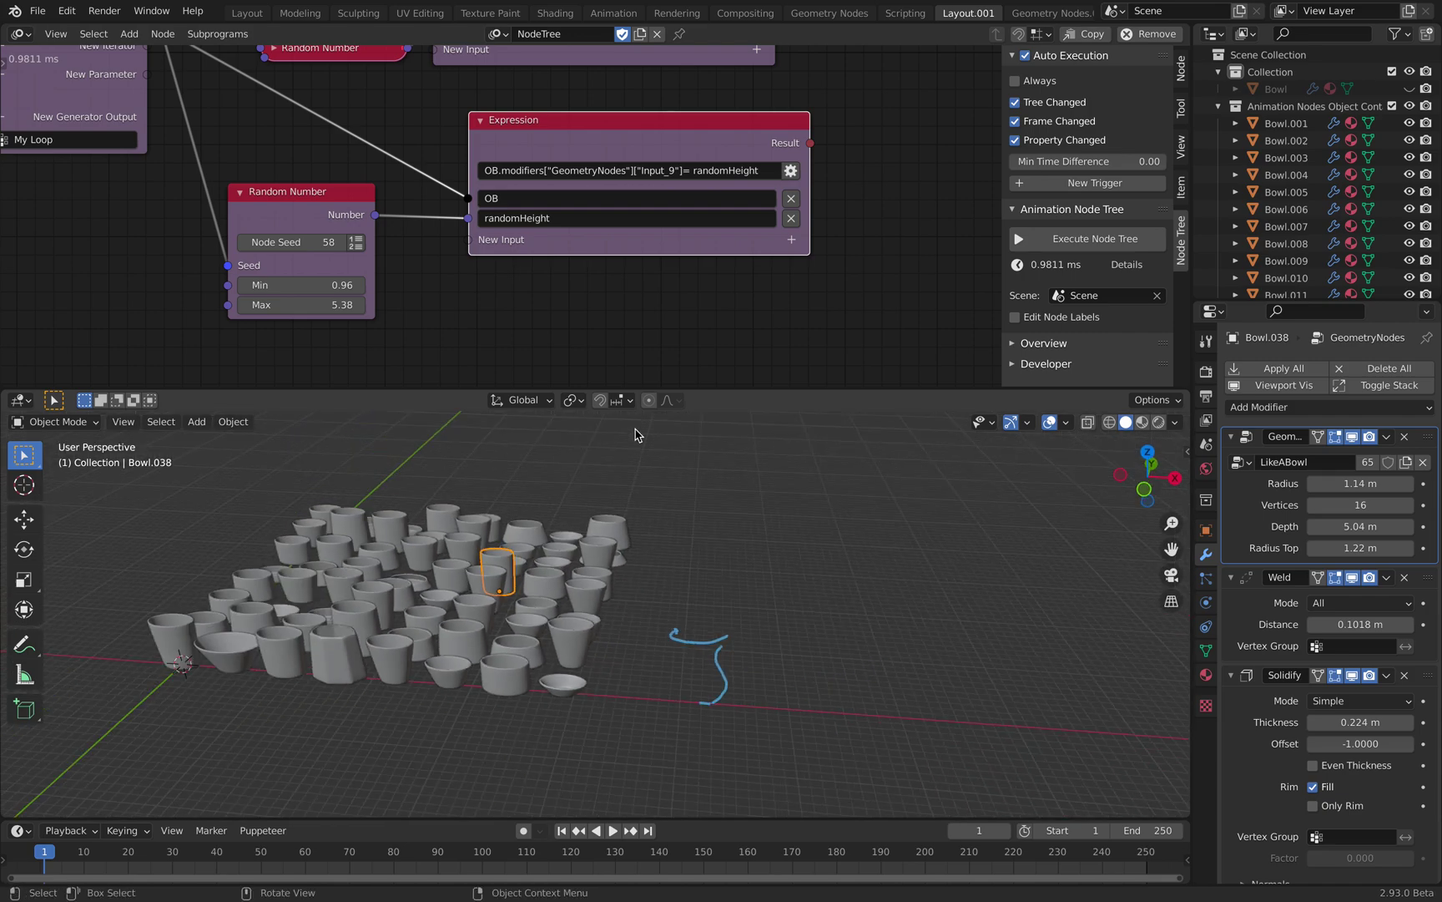
pyautogui.moveTo(677, 248); pyautogui.dragTo(614, 249, button='middle')
pyautogui.scroll(1, 879, 534)
pyautogui.keyDown('shift'); pyautogui.moveTo(879, 535); pyautogui.dragTo(1039, 507, button='middle'); pyautogui.keyUp('shift')
pyautogui.scroll(2, 1038, 506)
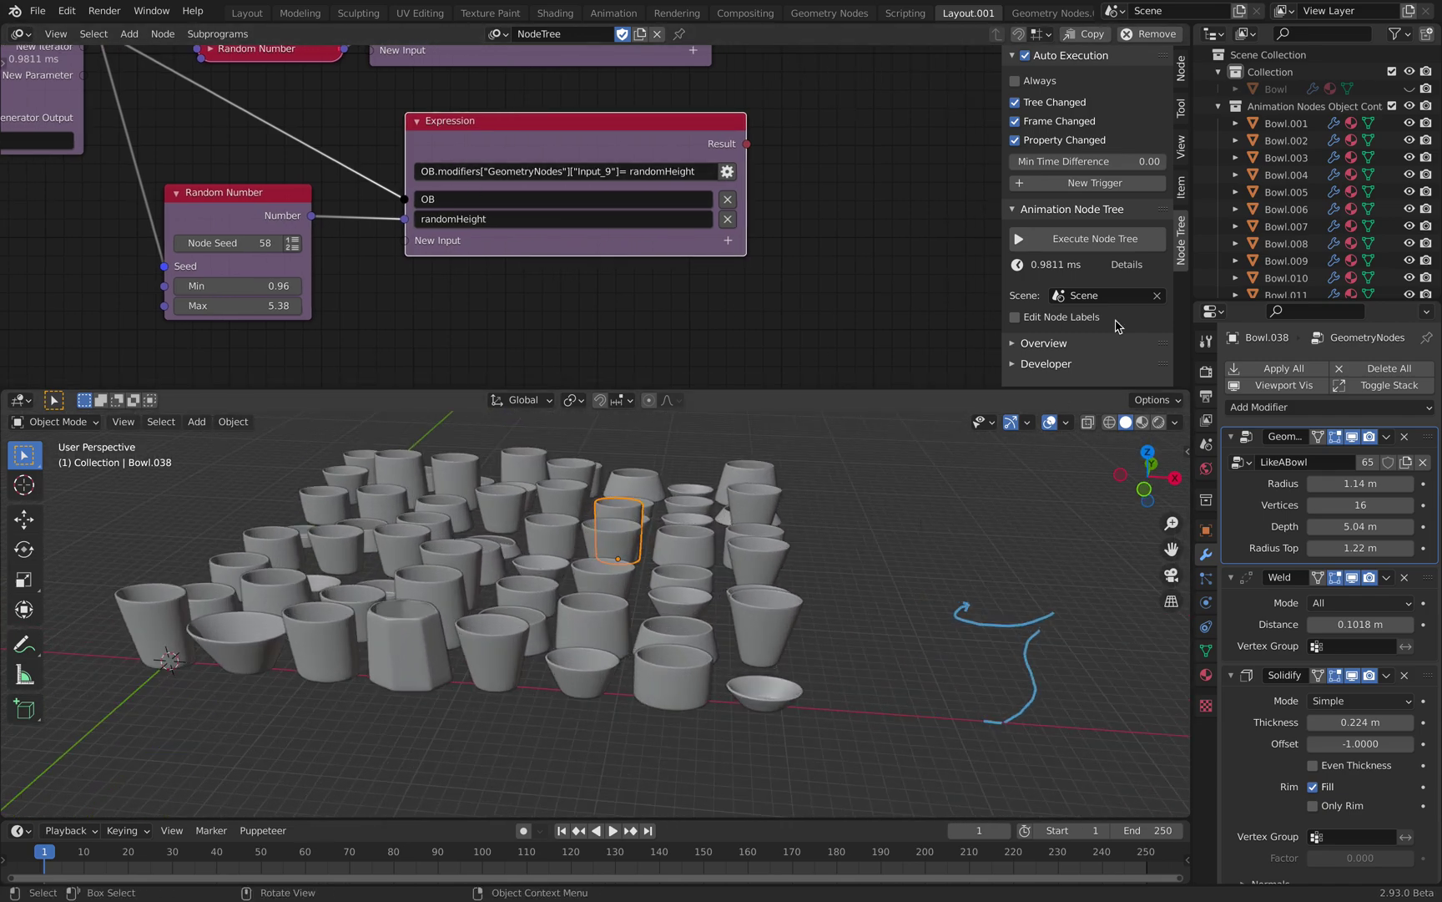
pyautogui.moveTo(919, 519); pyautogui.dragTo(868, 551, button='middle')
pyautogui.press('a')
pyautogui.hotkey('alt', 'a')
pyautogui.hotkey('ctrl', 's')
pyautogui.scroll(-7, 737, 260)
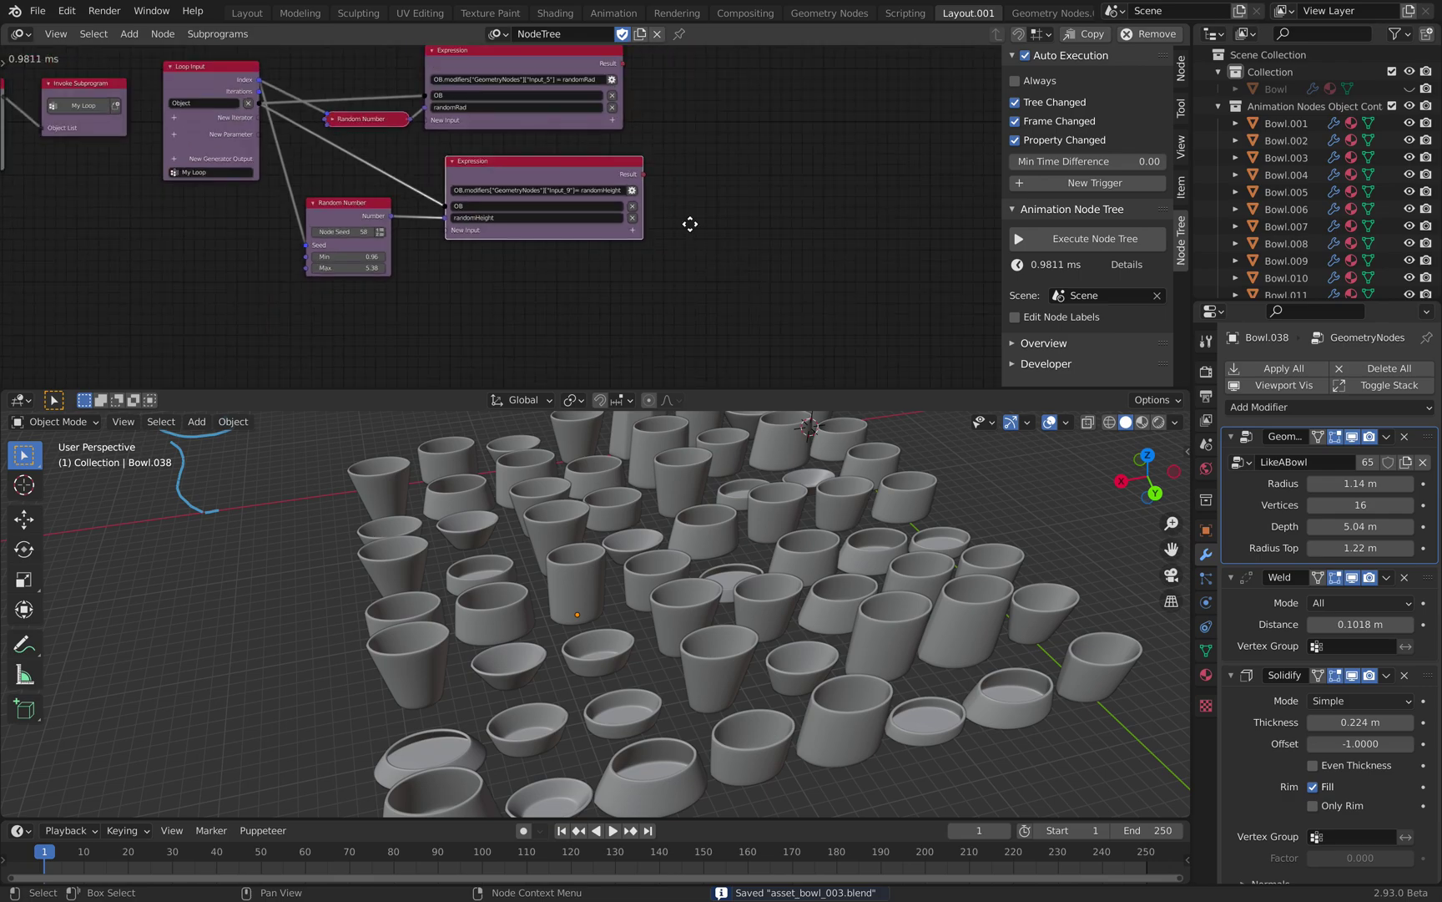
pyautogui.moveTo(687, 210); pyautogui.dragTo(831, 257, button='middle')
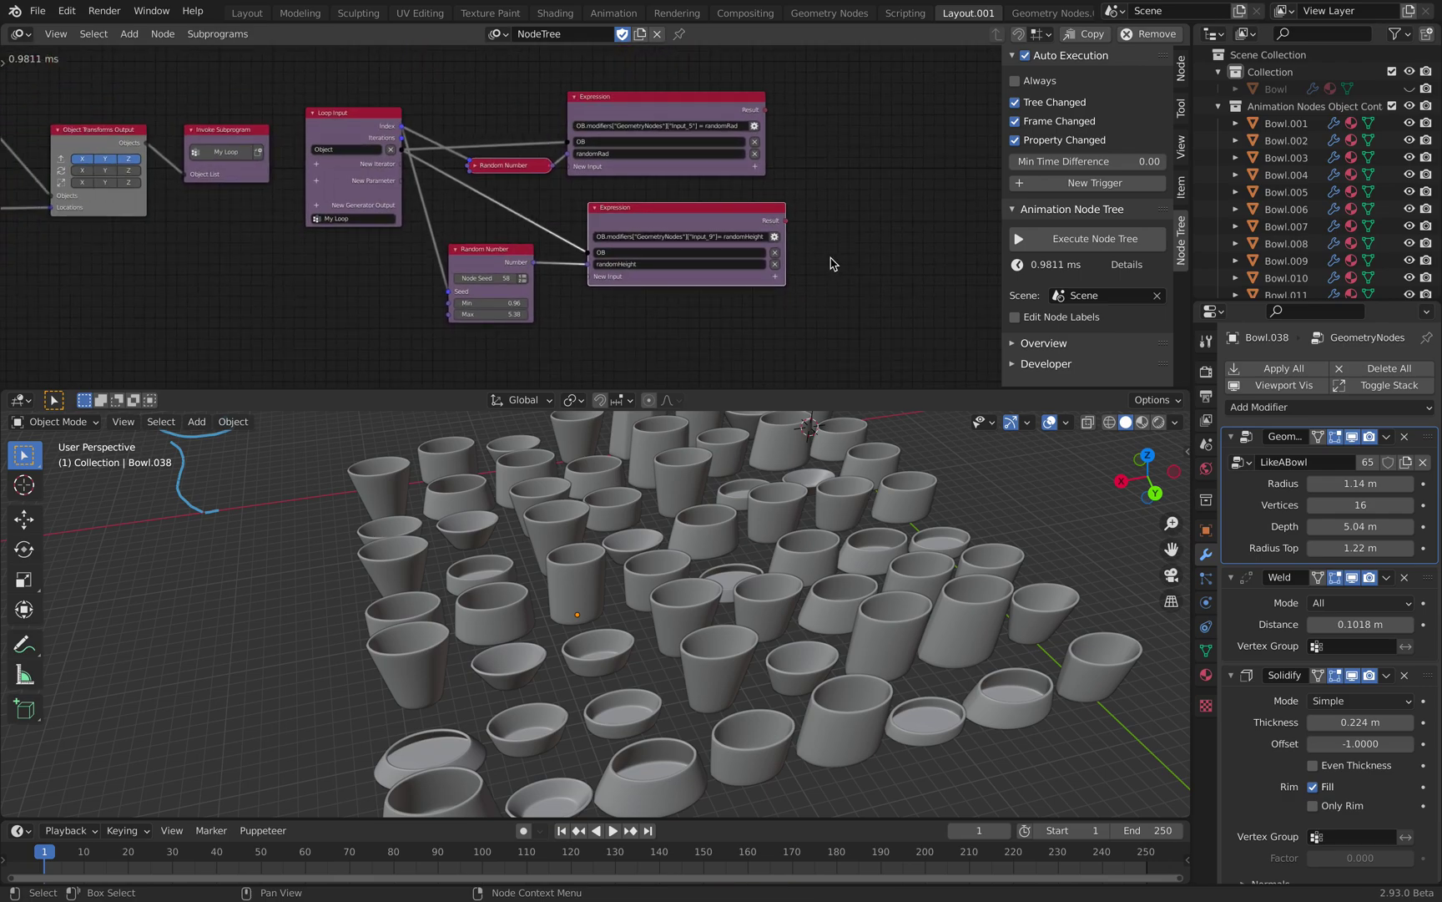
pyautogui.moveTo(830, 477); pyautogui.dragTo(806, 482, button='middle')
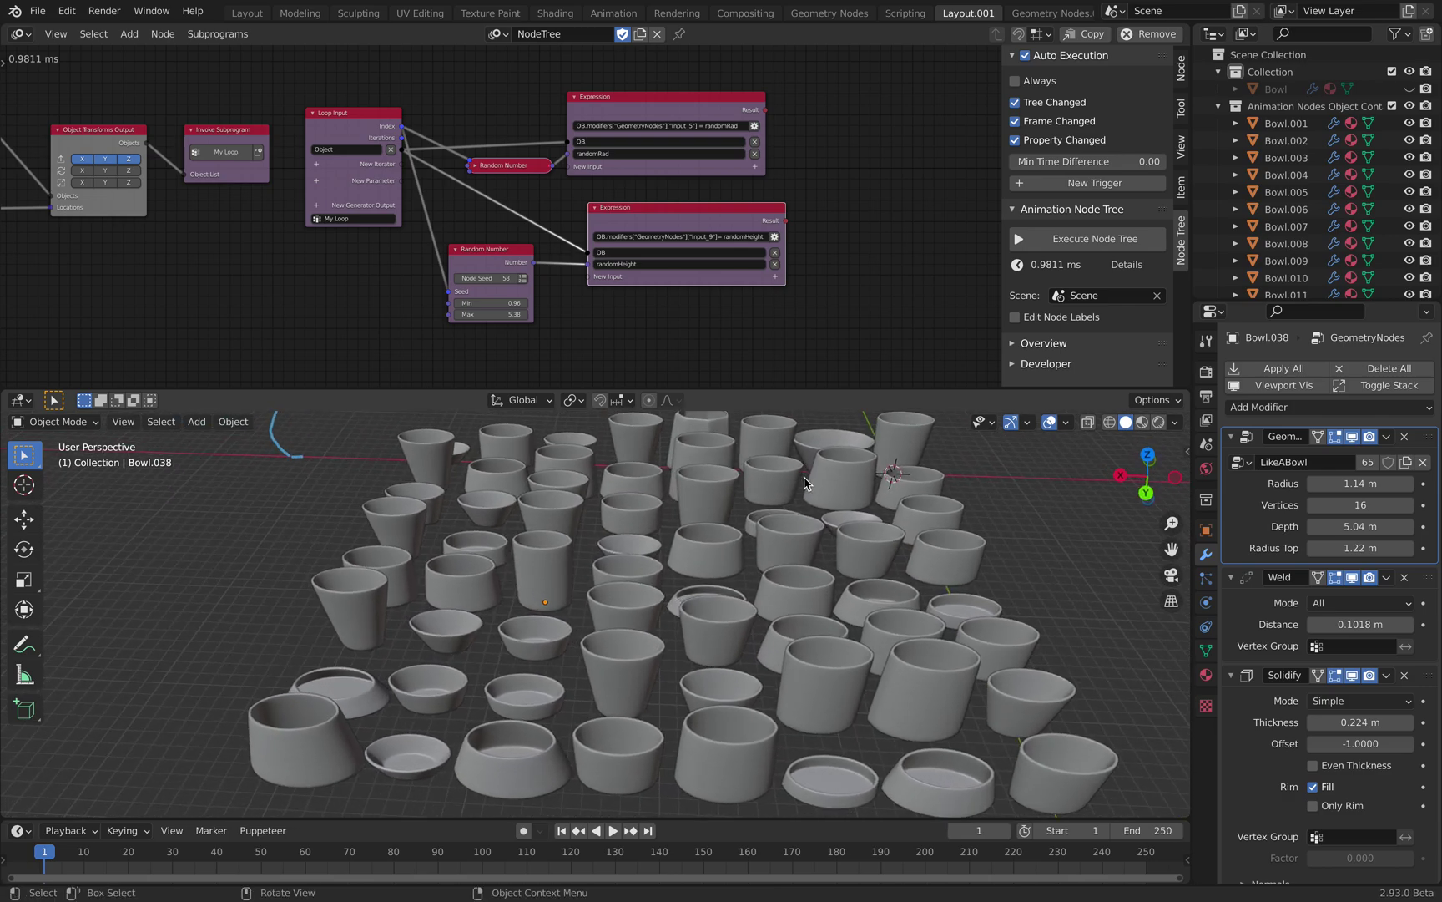